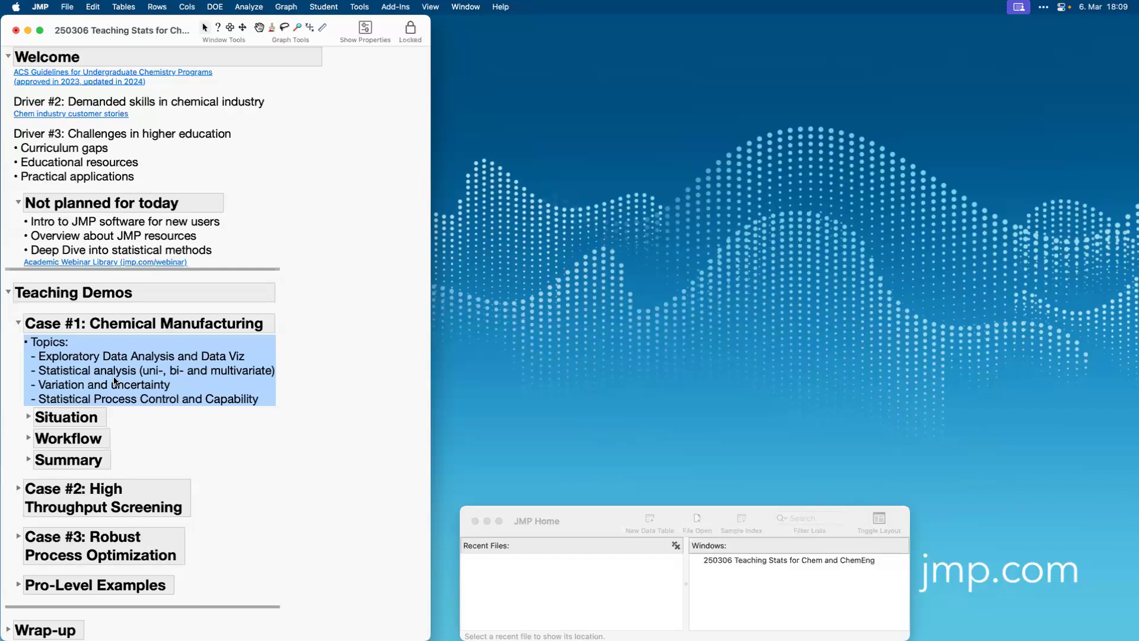
Expand the Situation section of Case #1 and highlight its bullet points on yield variation and the observed batch data.
click(28, 416)
scroll(106, 473, down, 6)
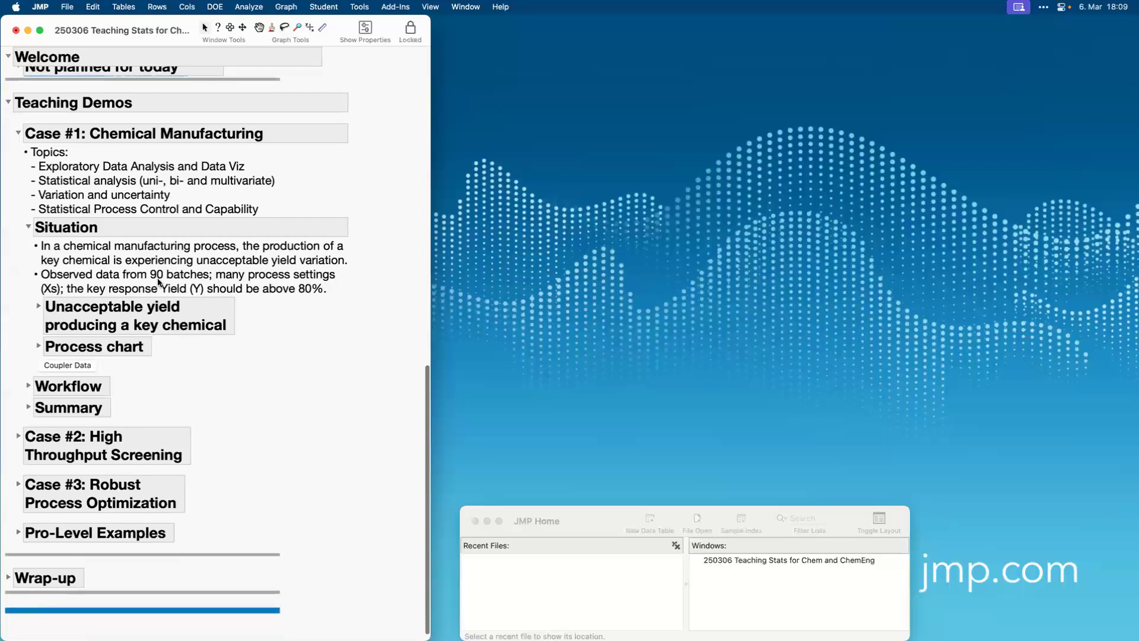
click(148, 246)
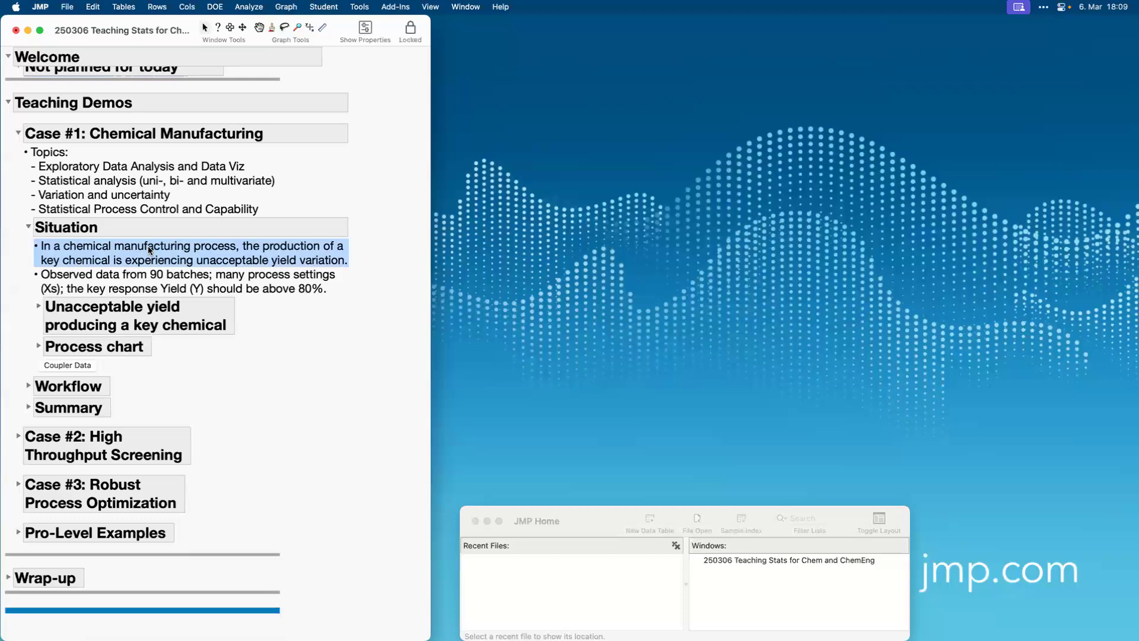
click(148, 283)
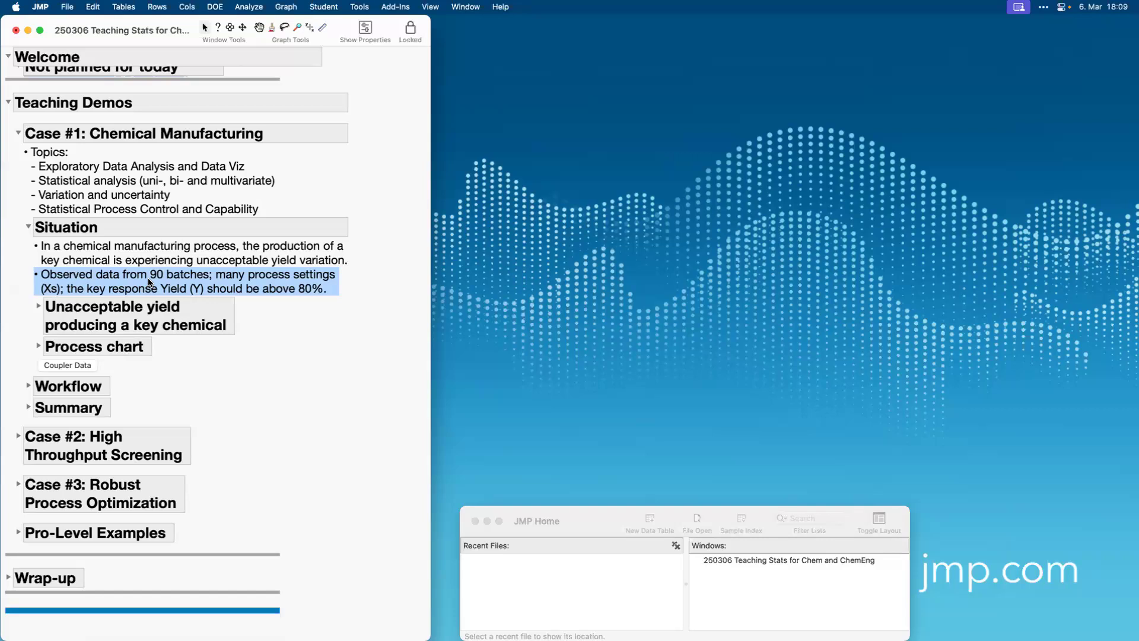
click(148, 283)
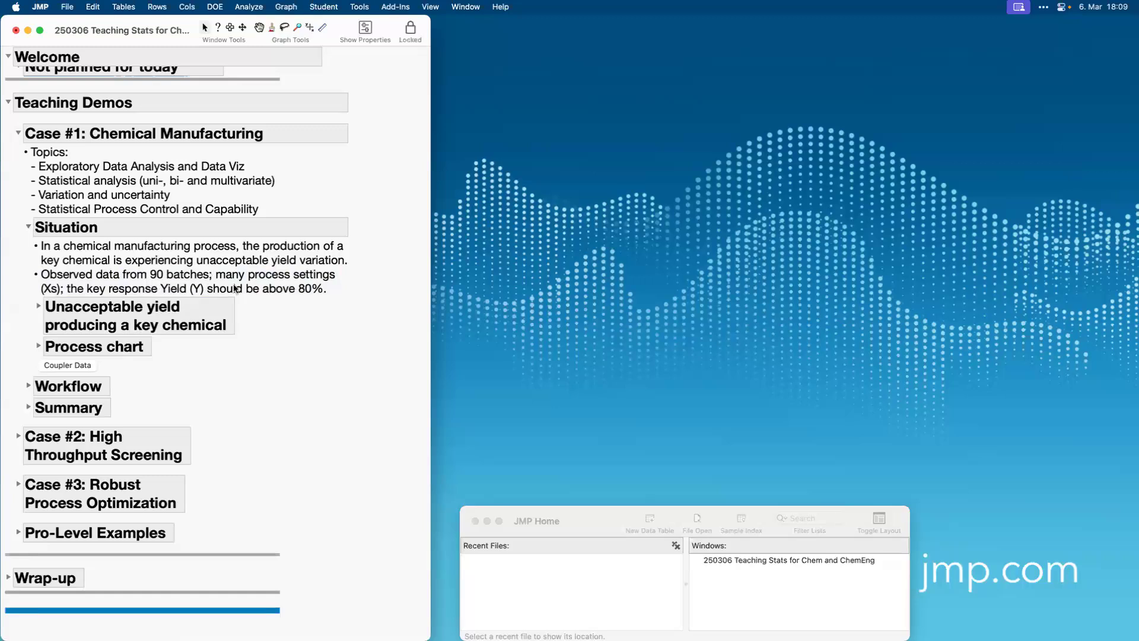
Expand the section on unacceptable yield and point out the histogram and its lower specification limit.
click(37, 306)
scroll(122, 407, down, 4)
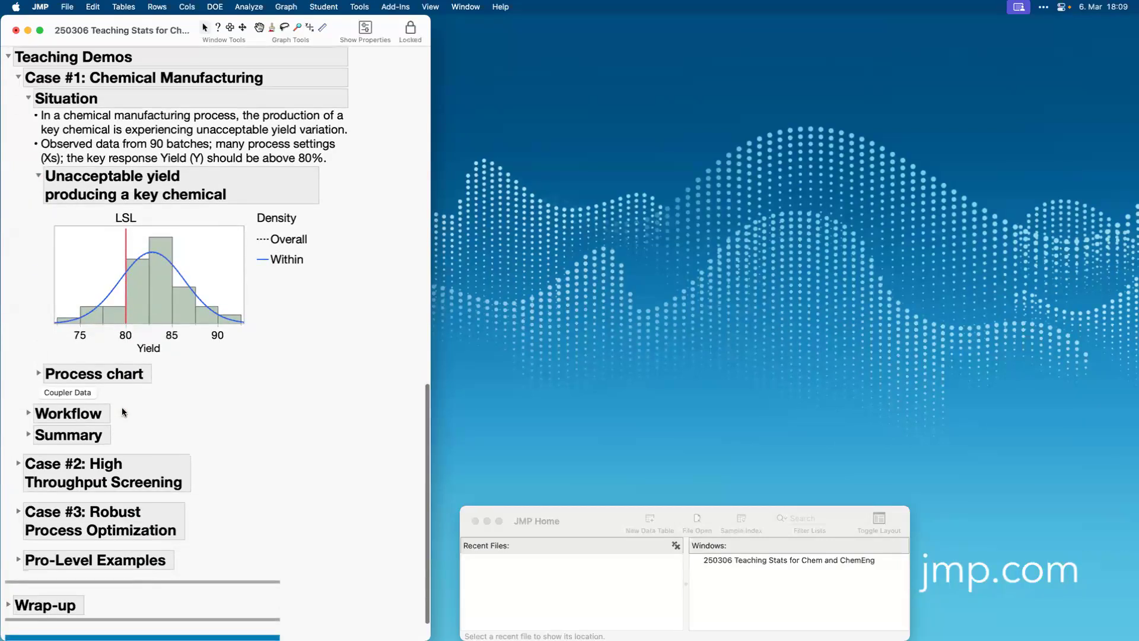
drag(29, 212, 19, 351)
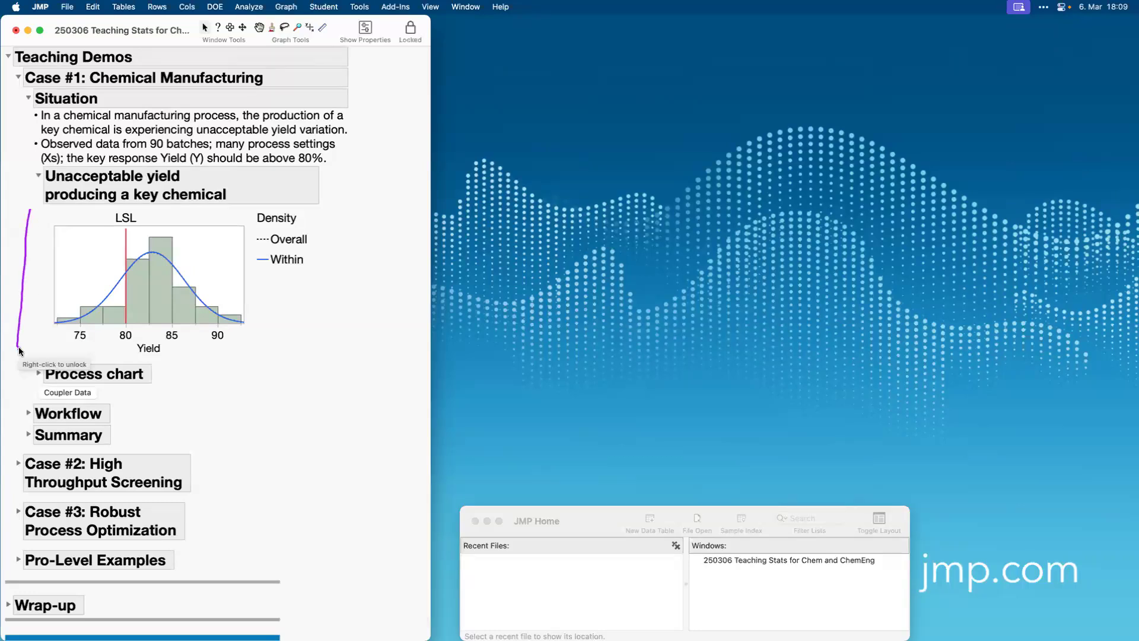
mouse_move(128, 189)
mouse_down()
mouse_move(144, 208)
mouse_move(125, 186)
mouse_move(104, 189)
mouse_move(45, 308)
mouse_move(127, 332)
mouse_move(126, 212)
mouse_up()
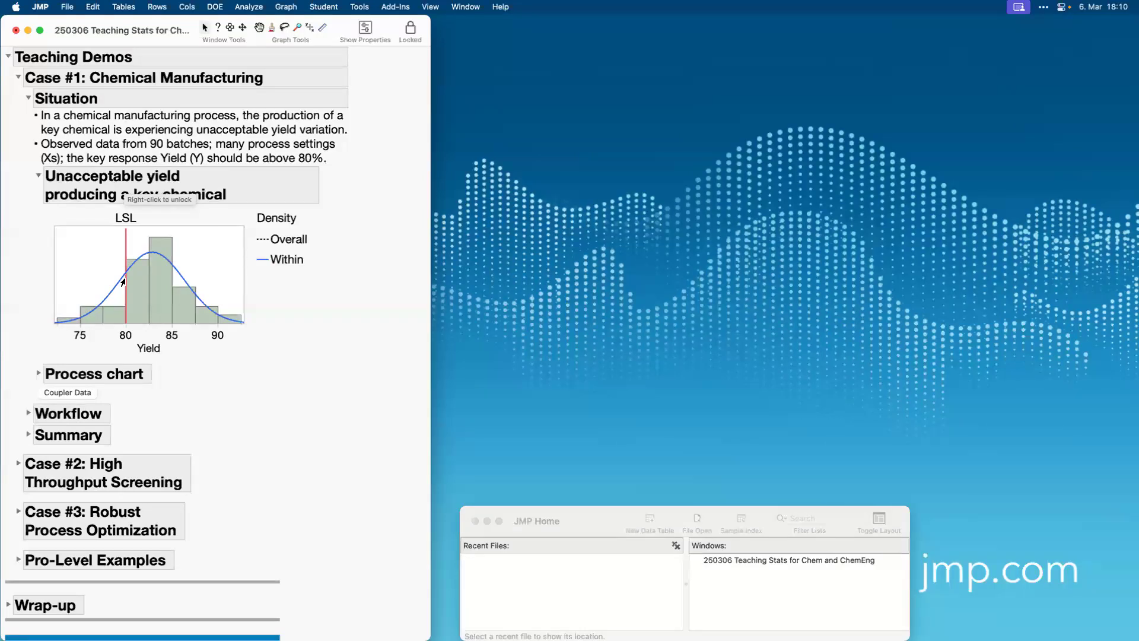
Expand the Process chart section, widen the journal window to view the whole Coupler Process diagram, and collapse the section again.
click(39, 374)
scroll(160, 439, down, 5)
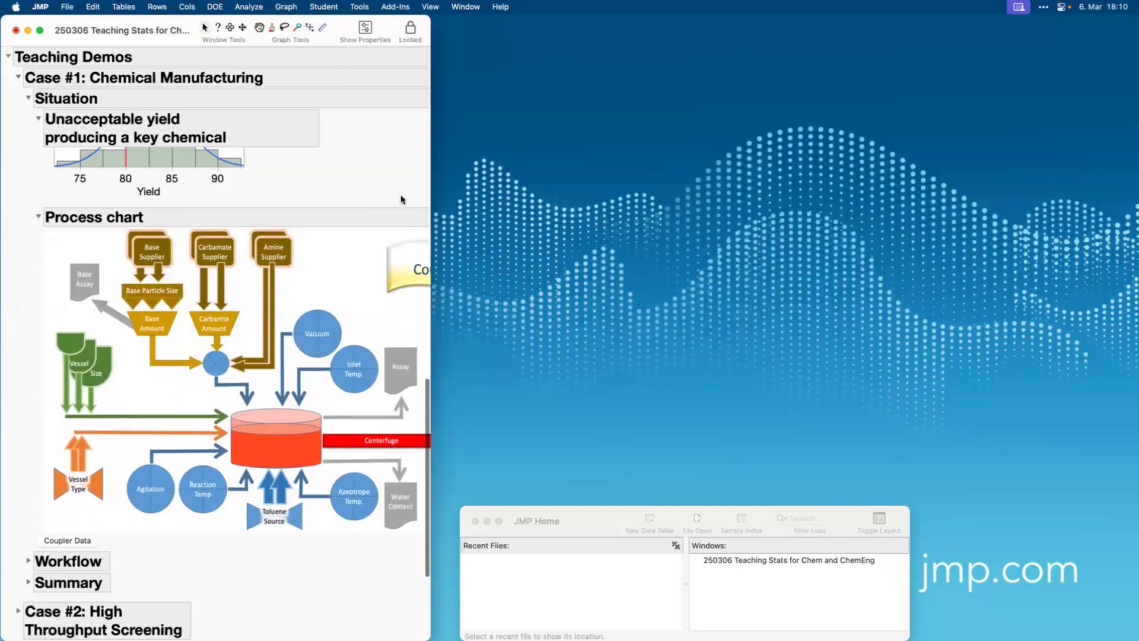
drag(432, 190, 570, 199)
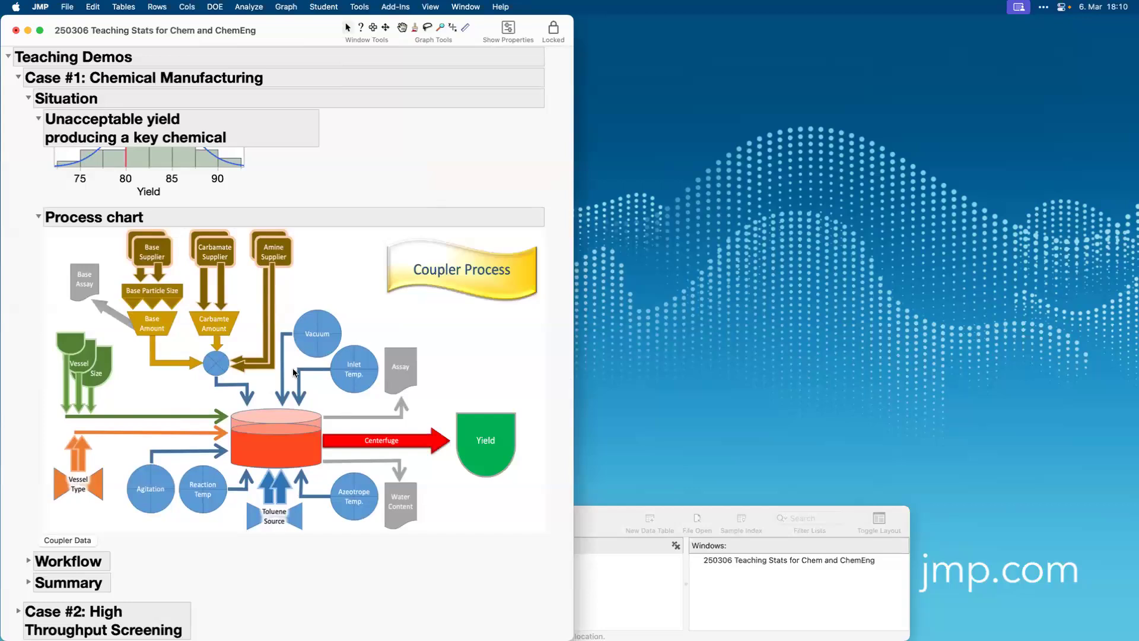
click(39, 217)
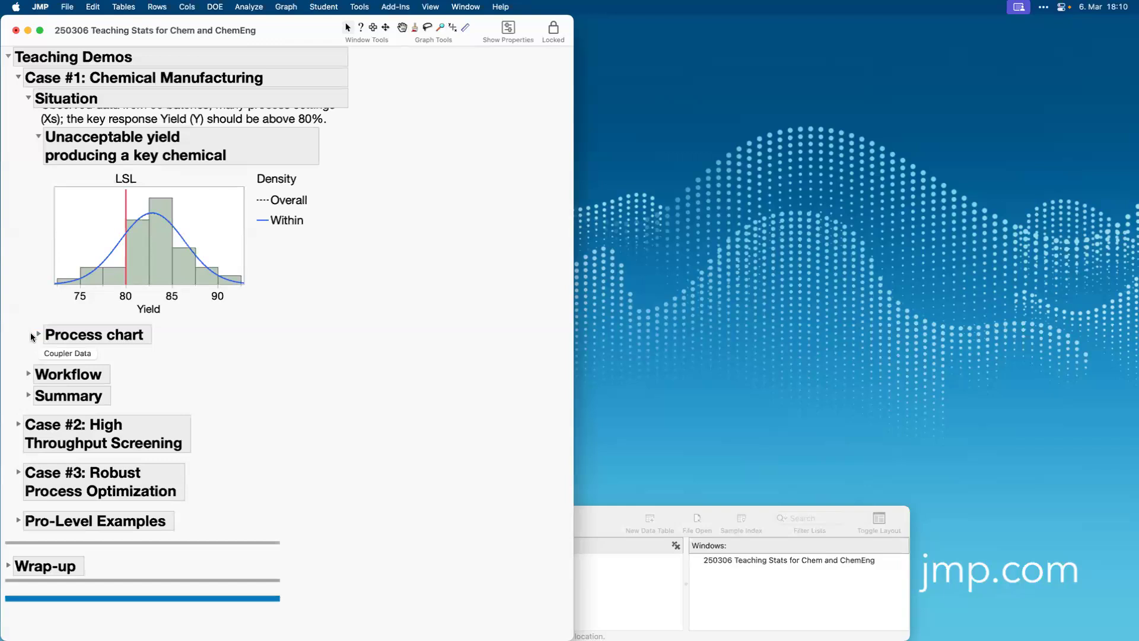
Open the Coupler Data table and arrange it beside the narrowed journal window, enlarged to fill the rest of the screen.
click(55, 354)
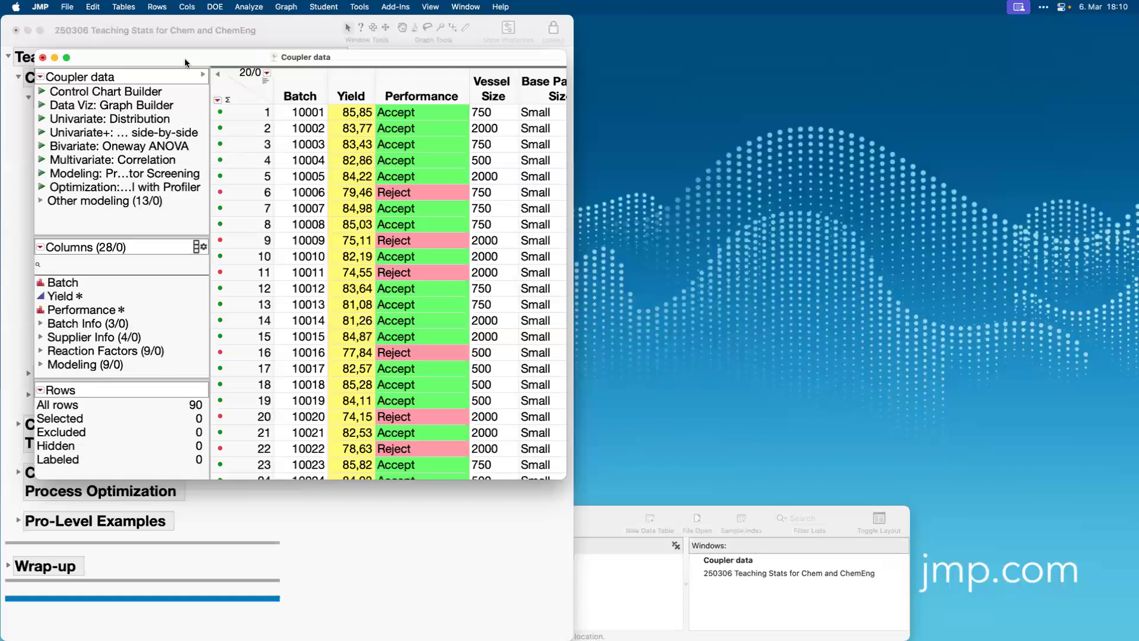
drag(184, 57, 728, 6)
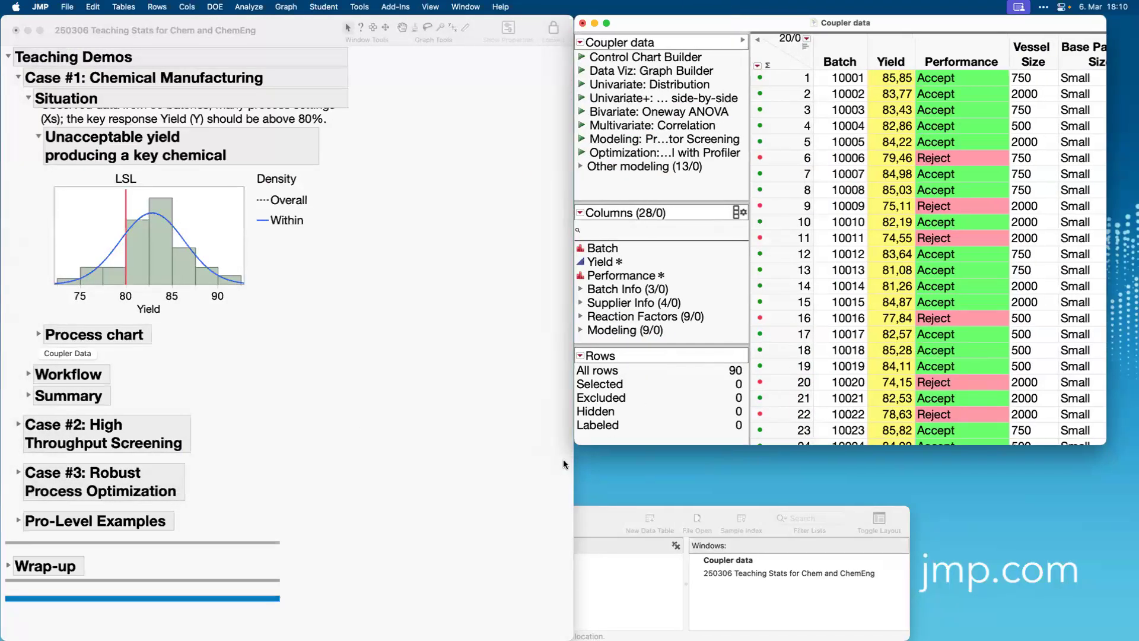
drag(576, 469, 424, 489)
drag(710, 20, 522, 5)
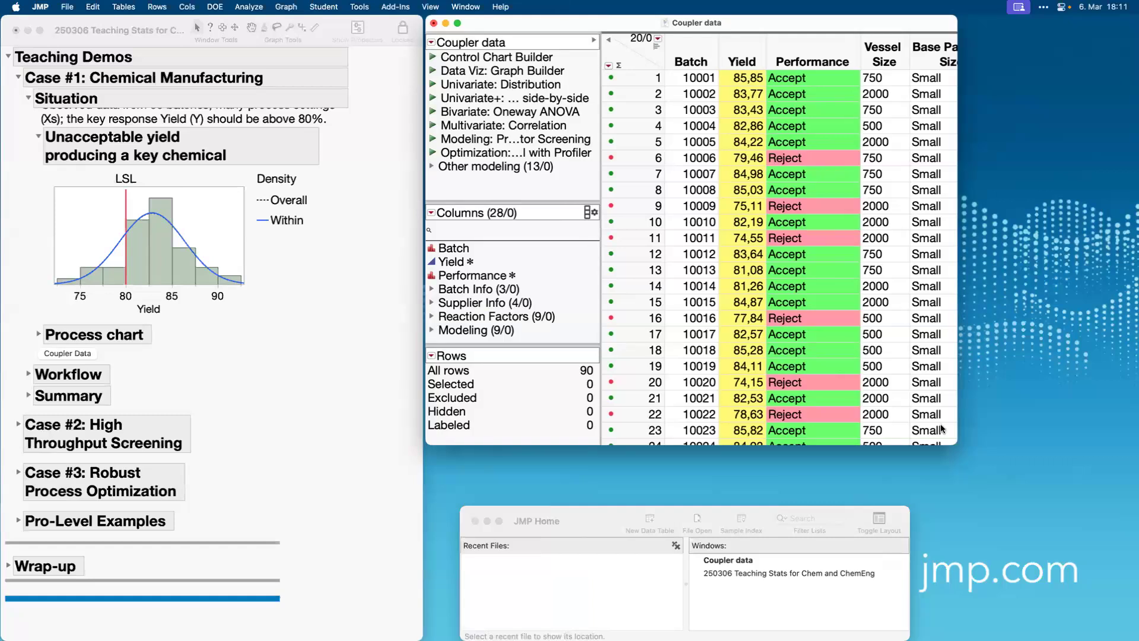
drag(950, 444, 1138, 640)
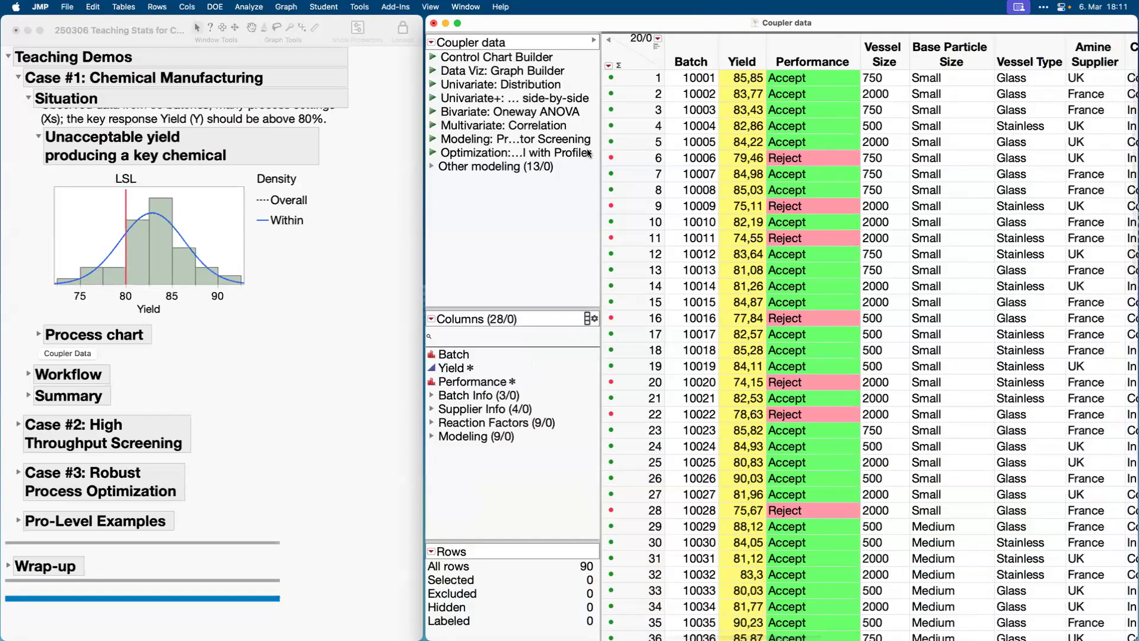
Turn on the header graphs in the Coupler data table and inspect Yield, Vessel Size, the Batch Info group and the remaining process columns.
click(749, 46)
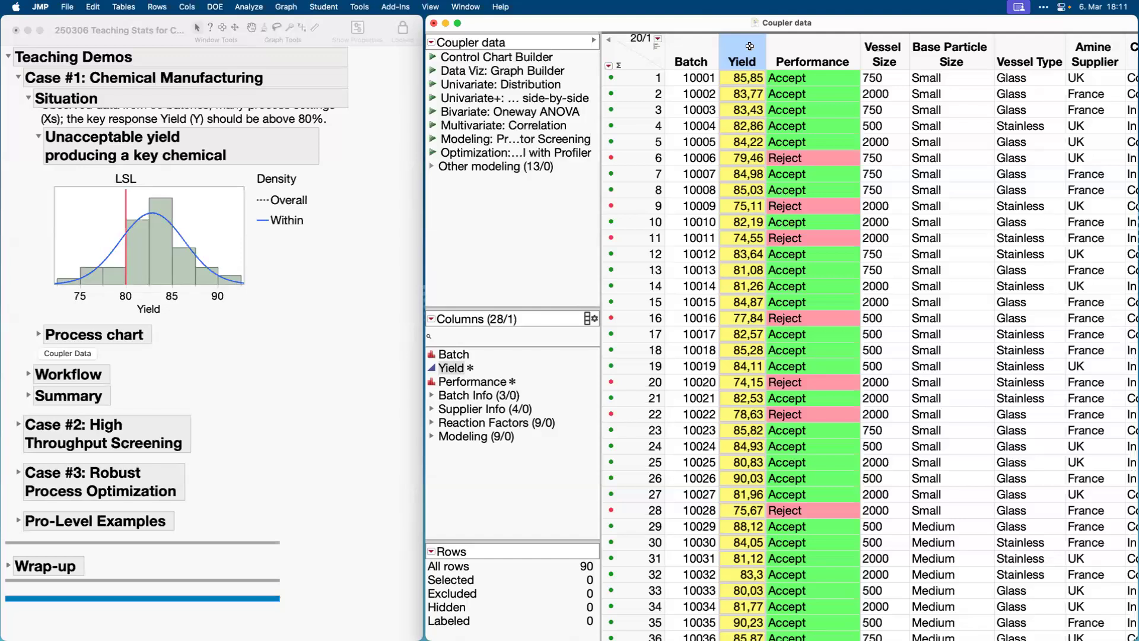
click(657, 46)
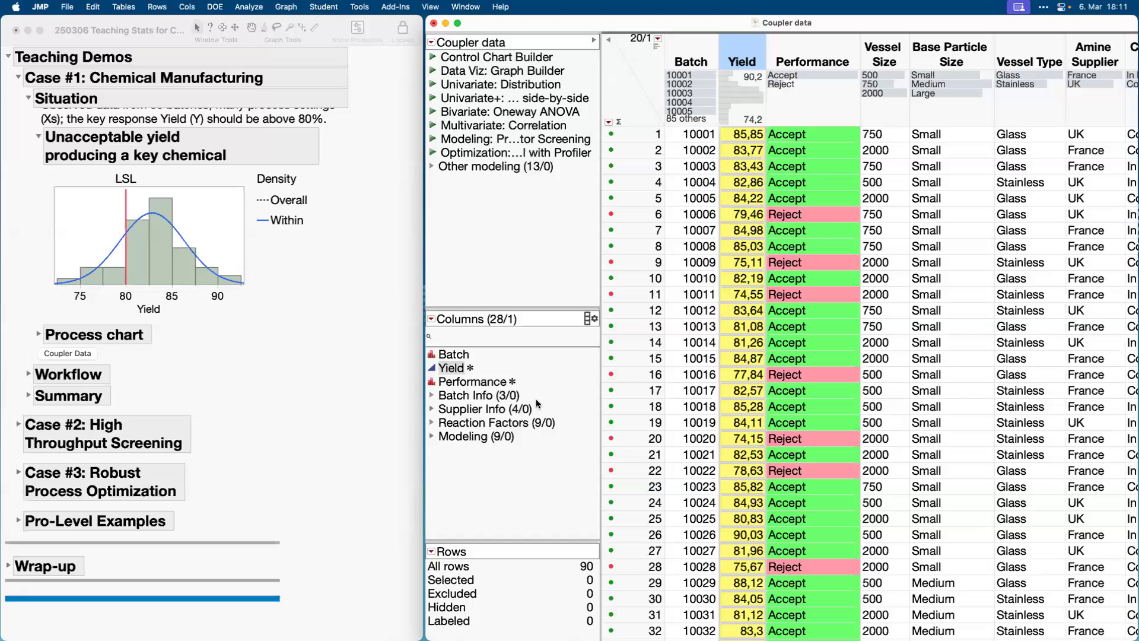
click(885, 53)
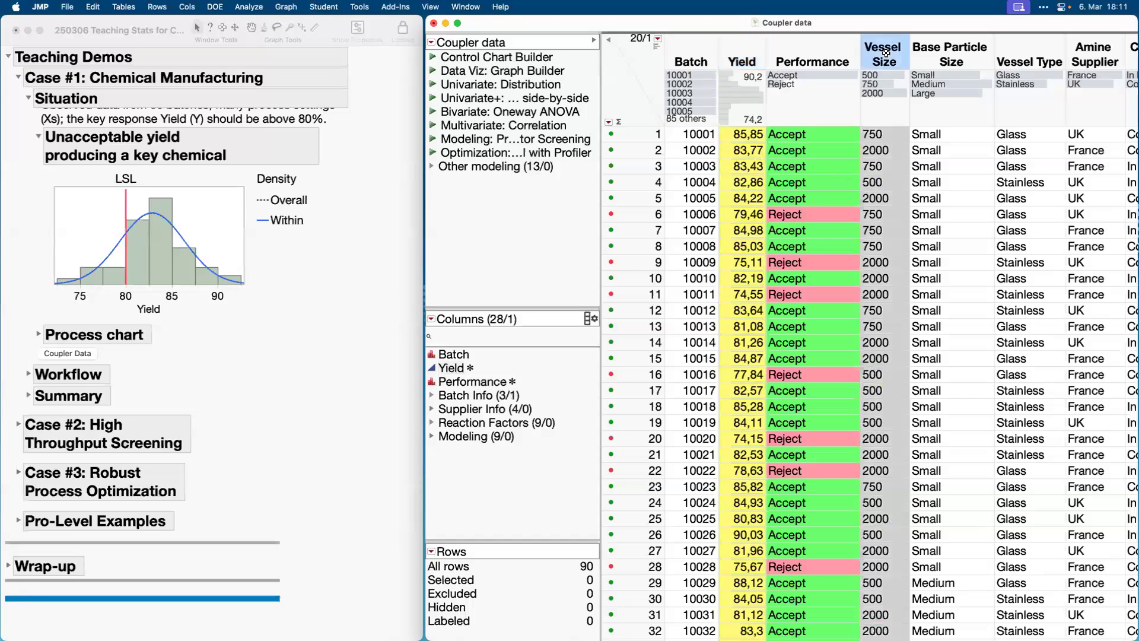
click(432, 396)
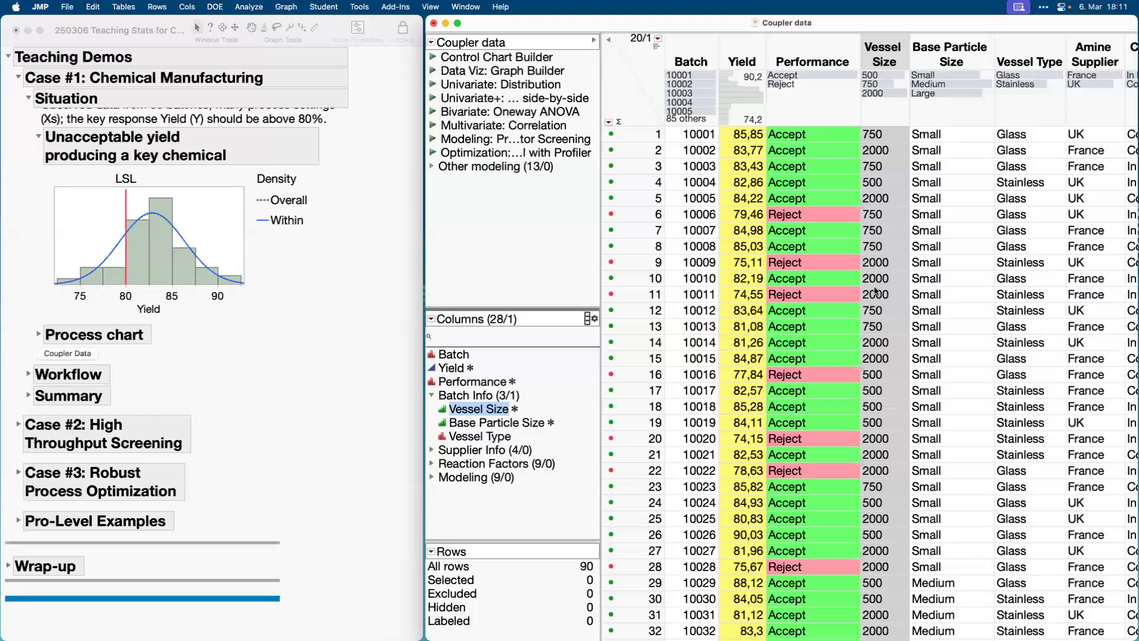
scroll(931, 259, right, 3)
scroll(931, 259, right, 10)
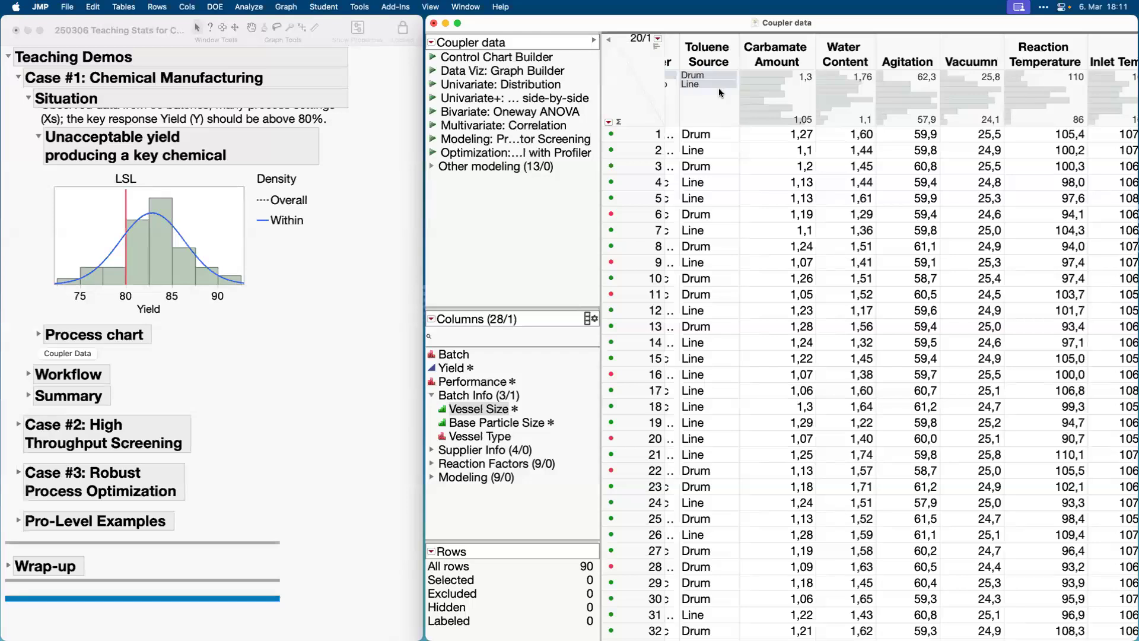
scroll(756, 204, left, 10)
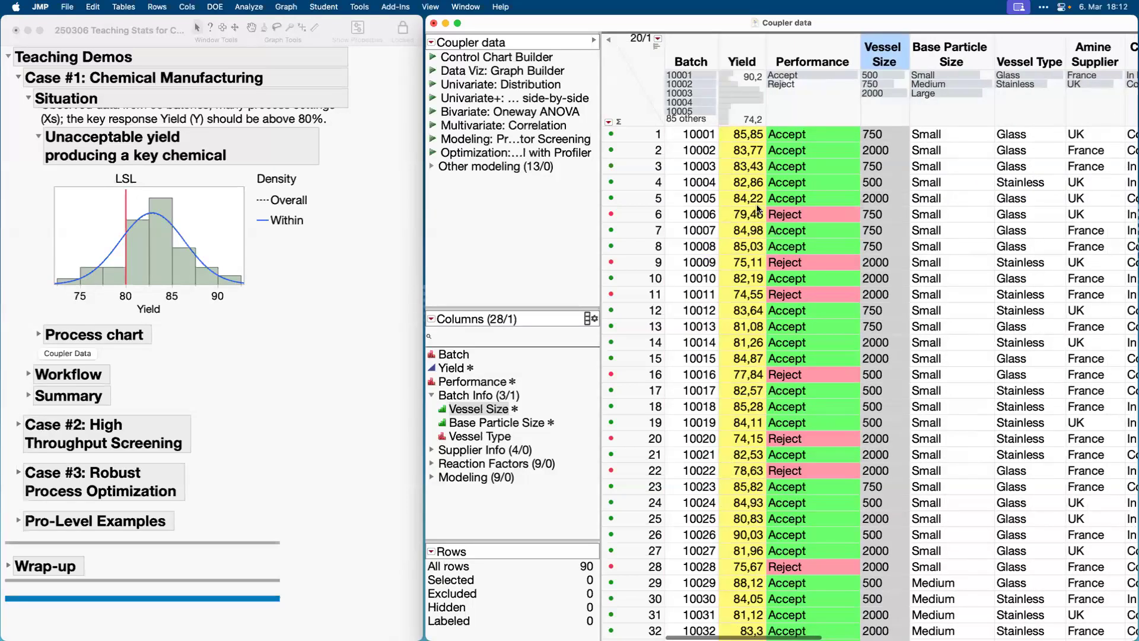
Expand the Workflow section of Case #1 and highlight the Control Chart Builder item on studying variation.
click(30, 377)
click(30, 377)
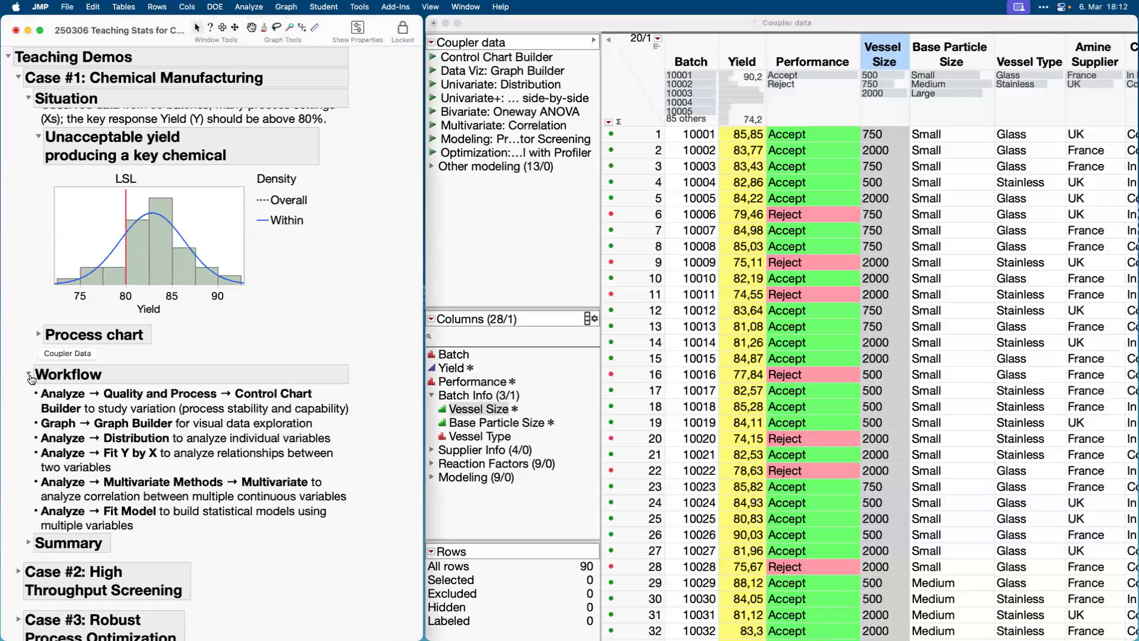
click(59, 397)
scroll(140, 431, down, 5)
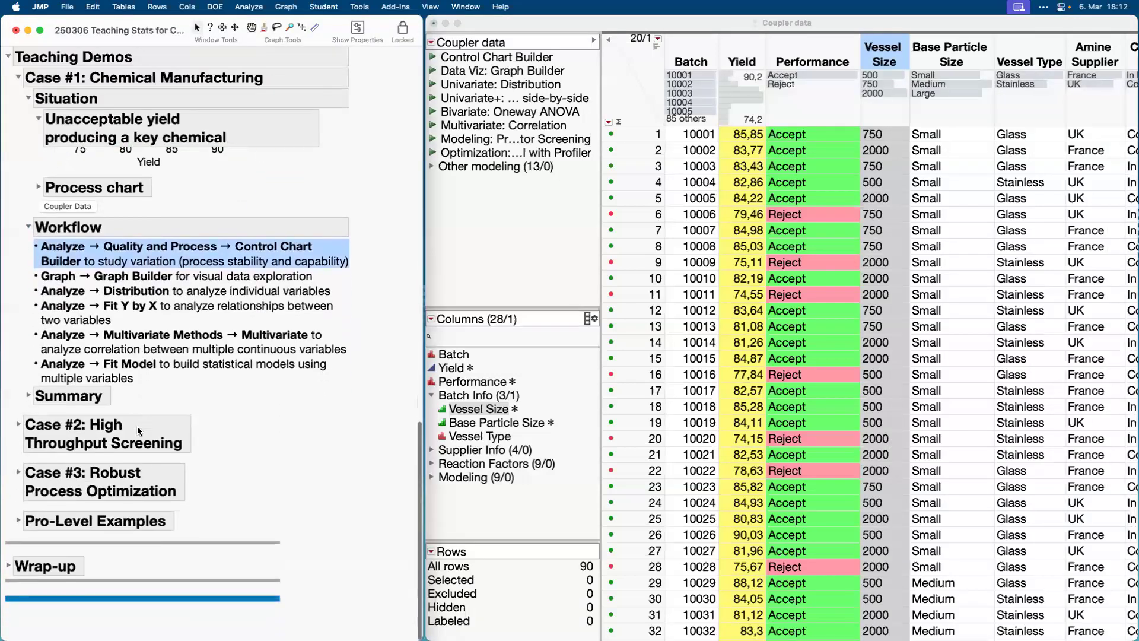
Run the saved Control Chart Builder script of the Coupler data table and review the Yield control charts and capability analysis.
click(488, 245)
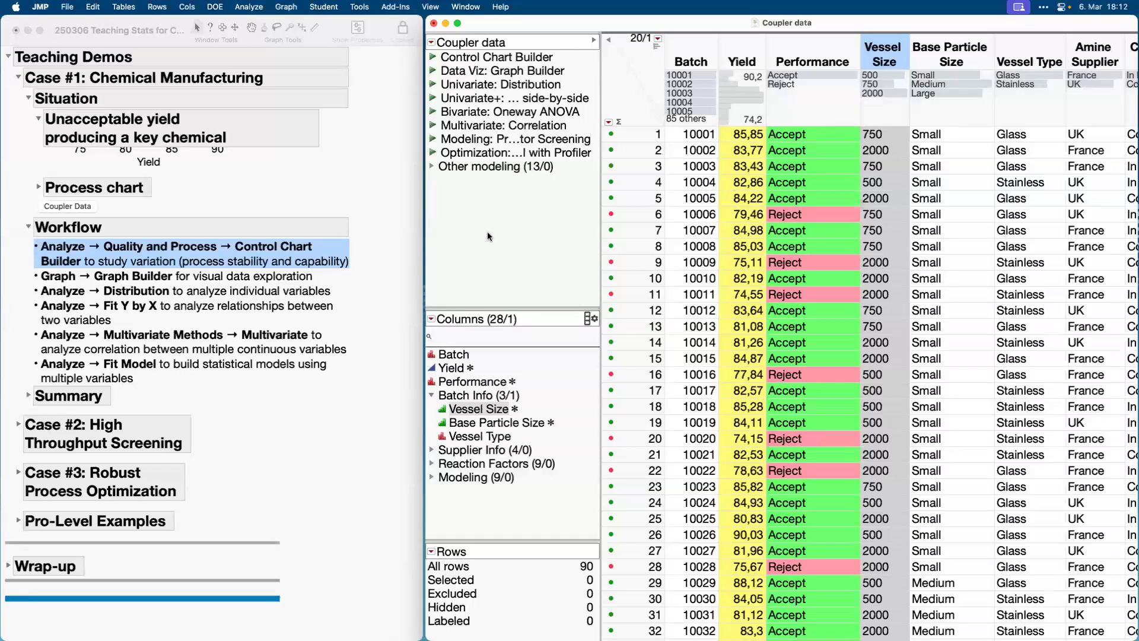
click(434, 58)
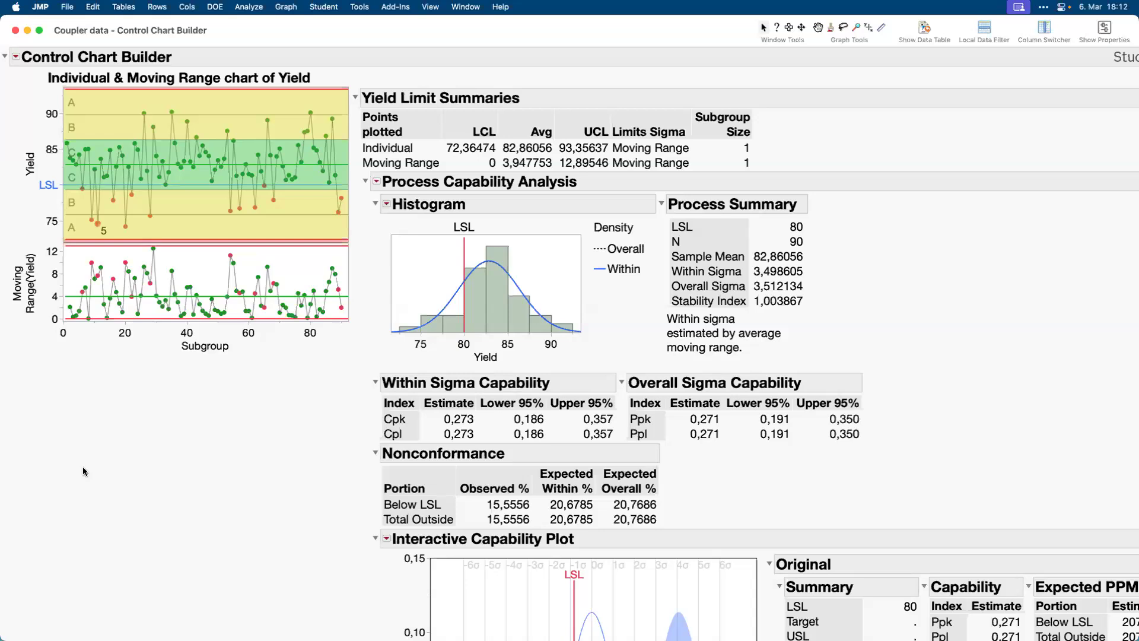
mouse_move(79, 472)
mouse_down()
mouse_move(103, 383)
mouse_move(190, 203)
mouse_move(169, 218)
mouse_move(191, 215)
mouse_up()
mouse_move(238, 473)
mouse_down()
mouse_move(299, 357)
mouse_move(438, 236)
mouse_up()
scroll(309, 540, down, 3)
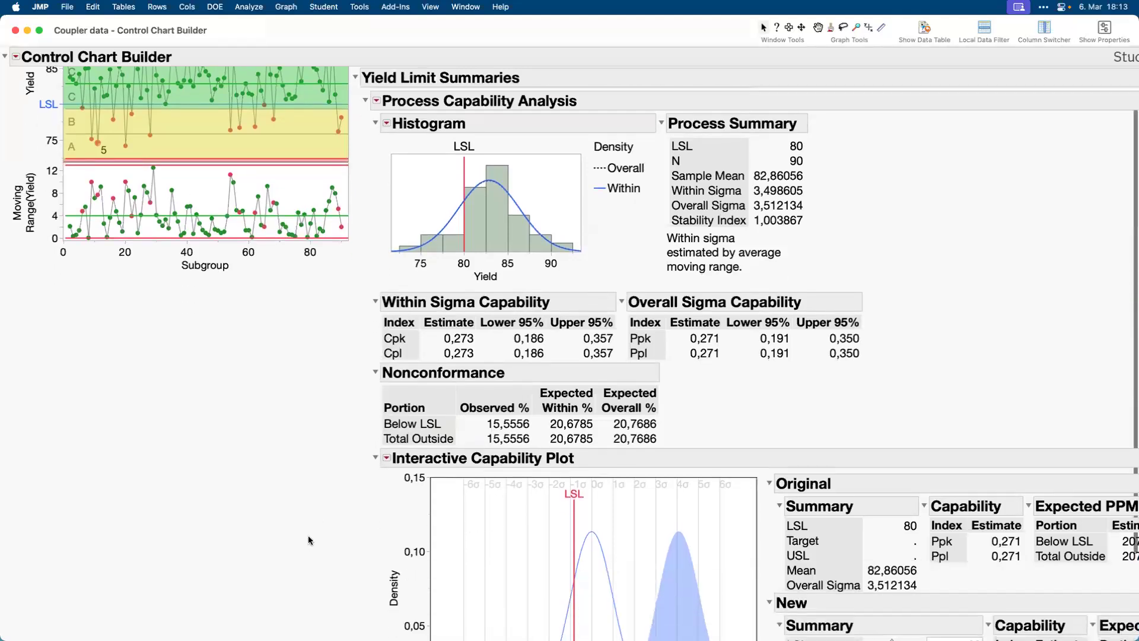
scroll(309, 537, down, 3)
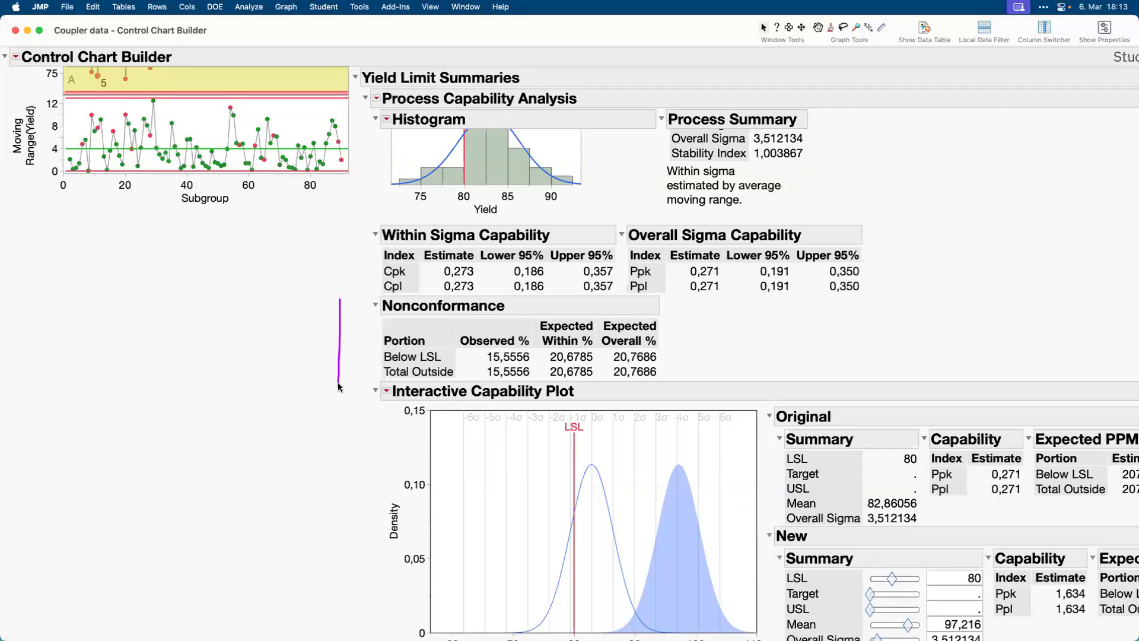
Explore the Interactive Capability Plot with a new mean of 90,185 and overall sigma of 4,976, and close the report.
mouse_move(515, 303)
mouse_down()
mouse_move(422, 358)
mouse_move(505, 299)
mouse_up()
mouse_move(583, 306)
mouse_down()
mouse_move(541, 311)
mouse_move(534, 380)
mouse_move(578, 305)
mouse_move(573, 314)
mouse_up()
scroll(336, 508, down, 2)
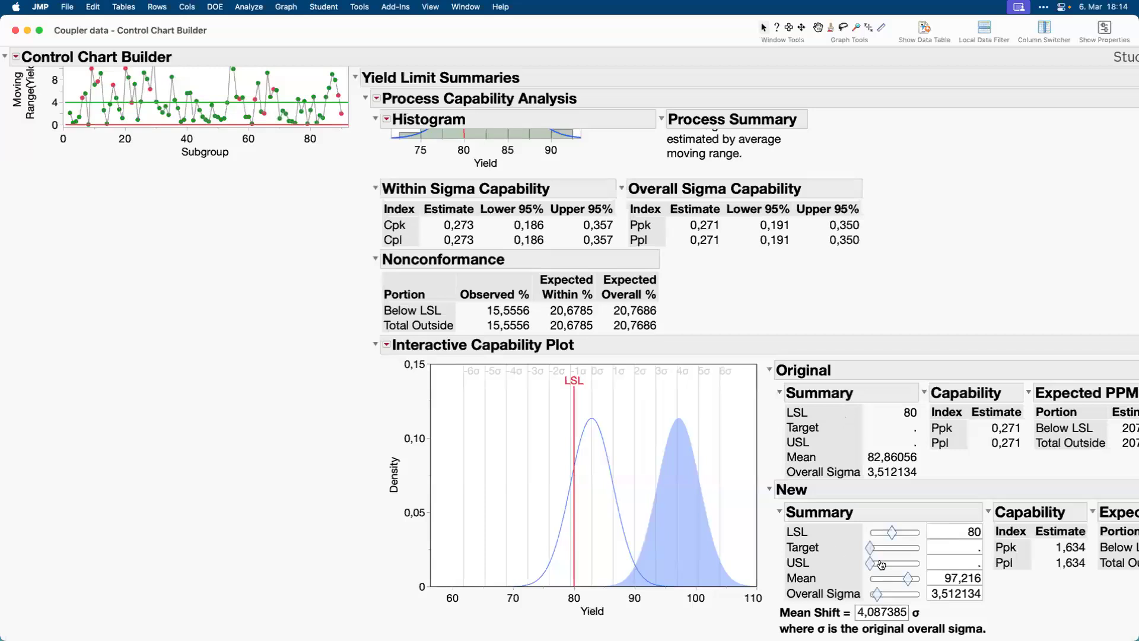
drag(909, 581, 881, 601)
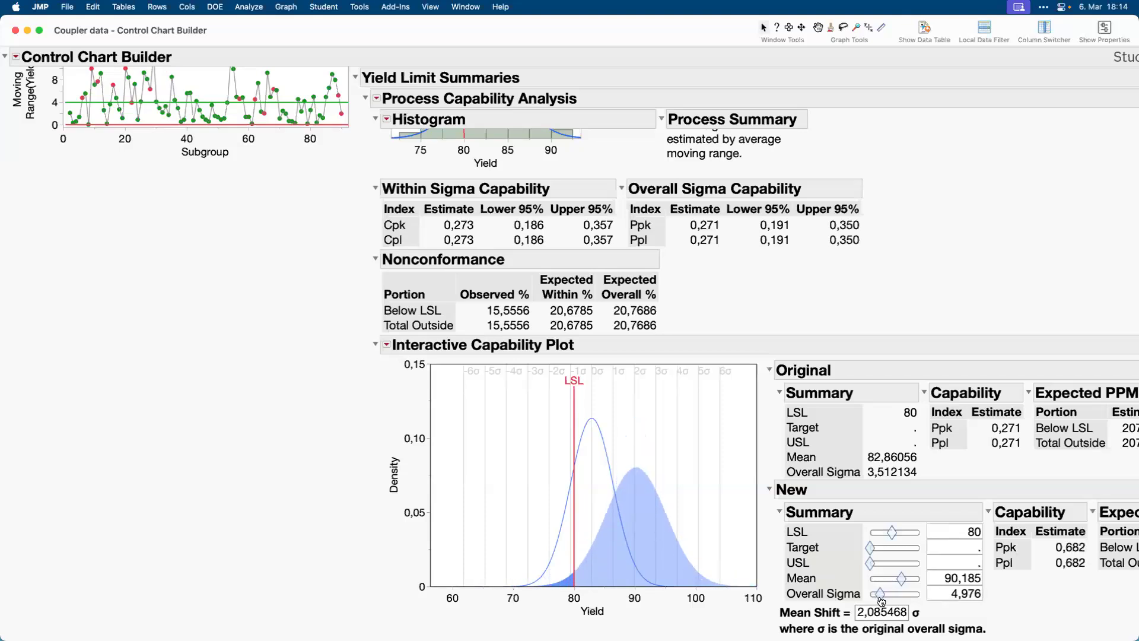
scroll(623, 429, up, 5)
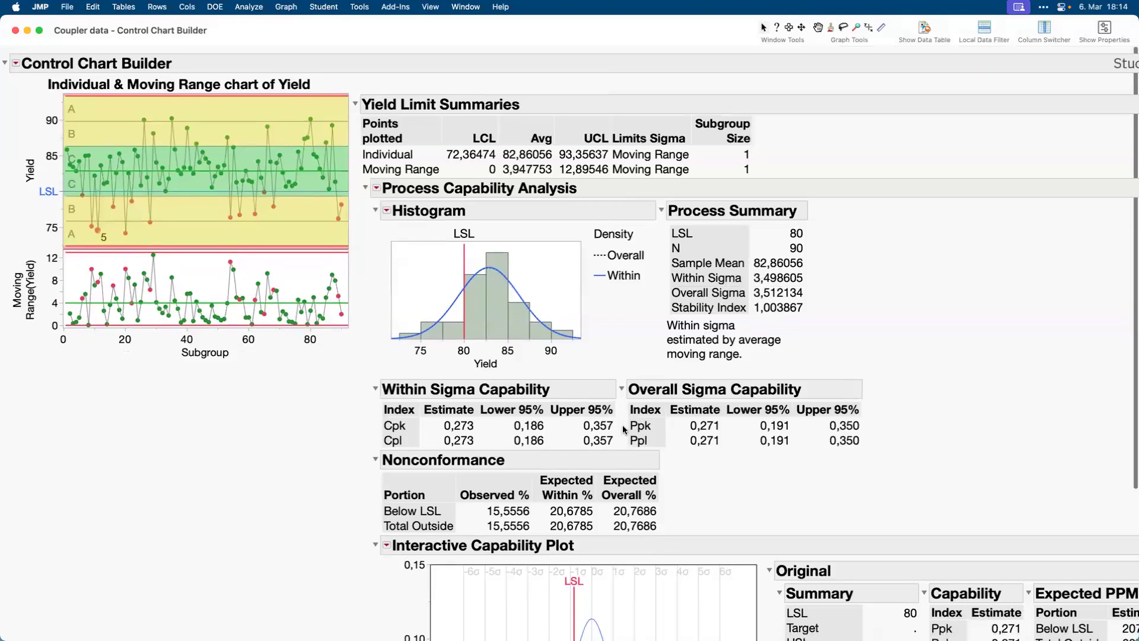
click(14, 30)
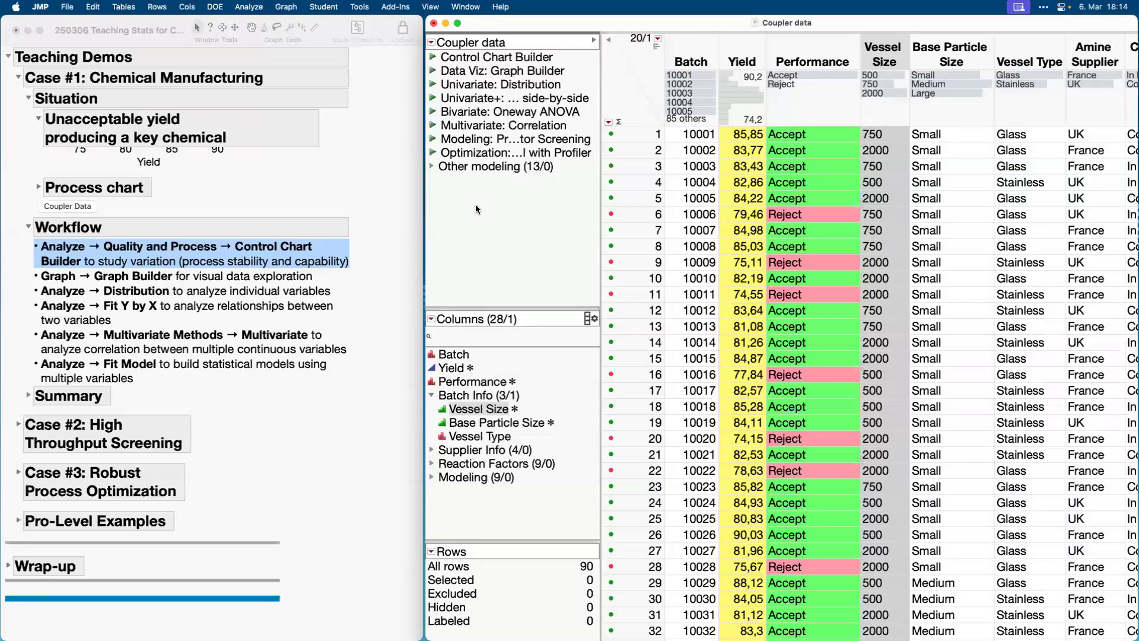
Build an Individual & Moving Range chart in Control Chart Builder with Yield as the Y variable and finish editing it.
click(273, 37)
click(249, 7)
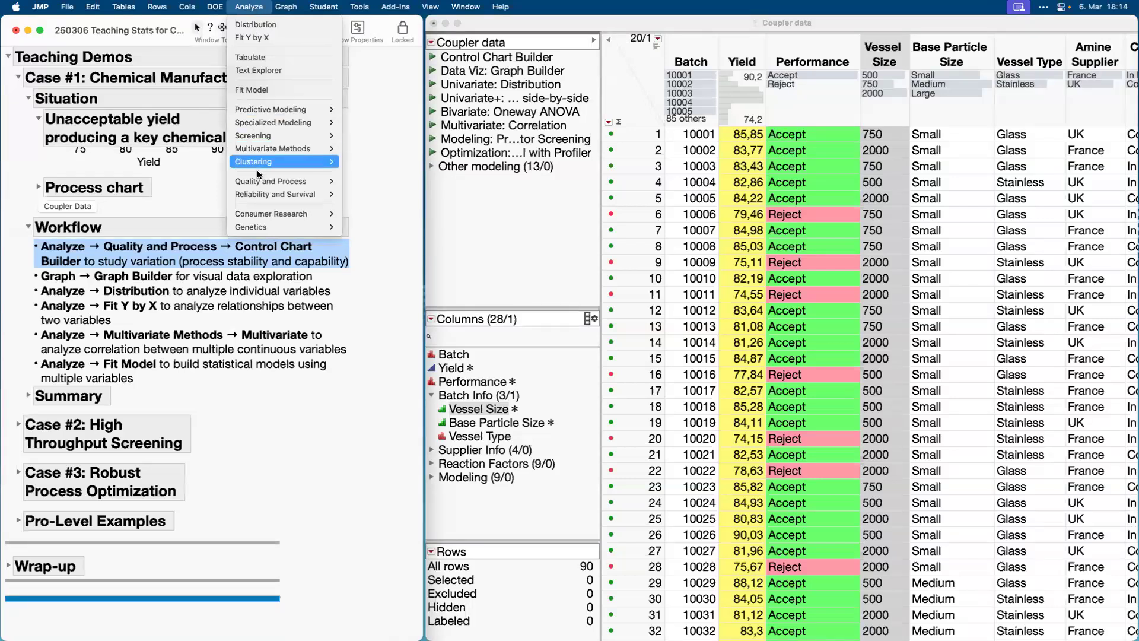
mouse_move(260, 180)
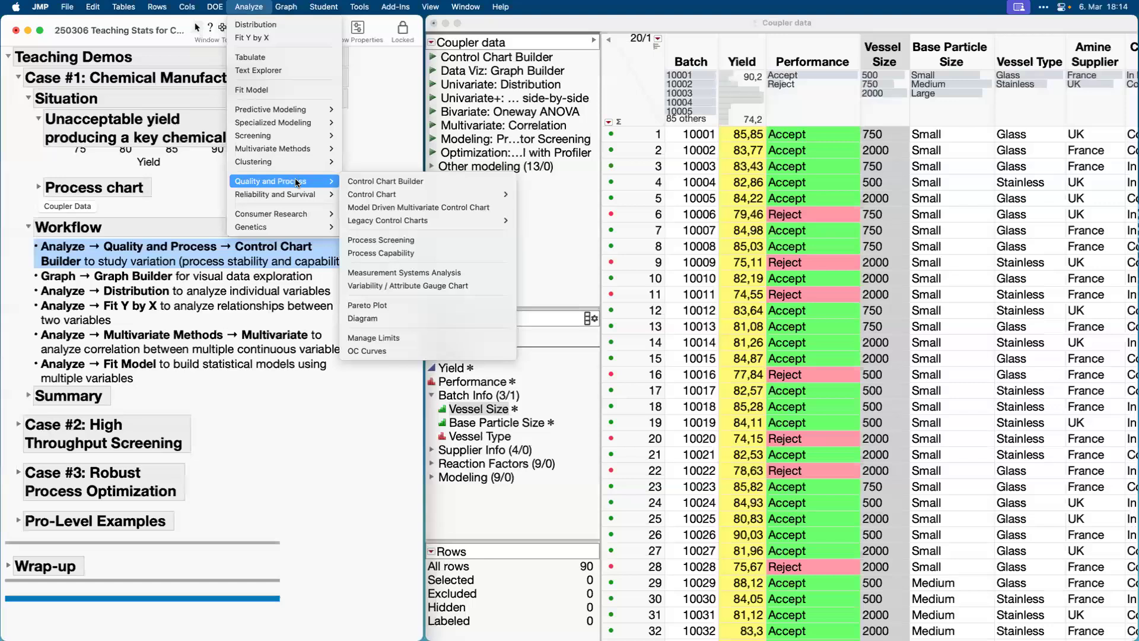
click(382, 181)
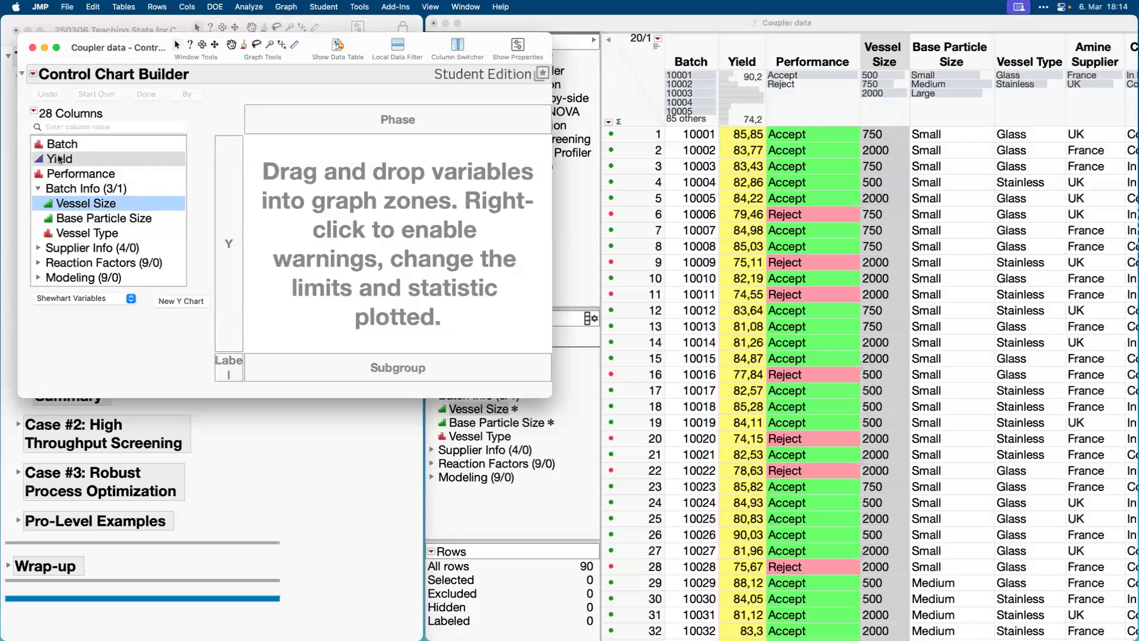
drag(59, 159, 356, 243)
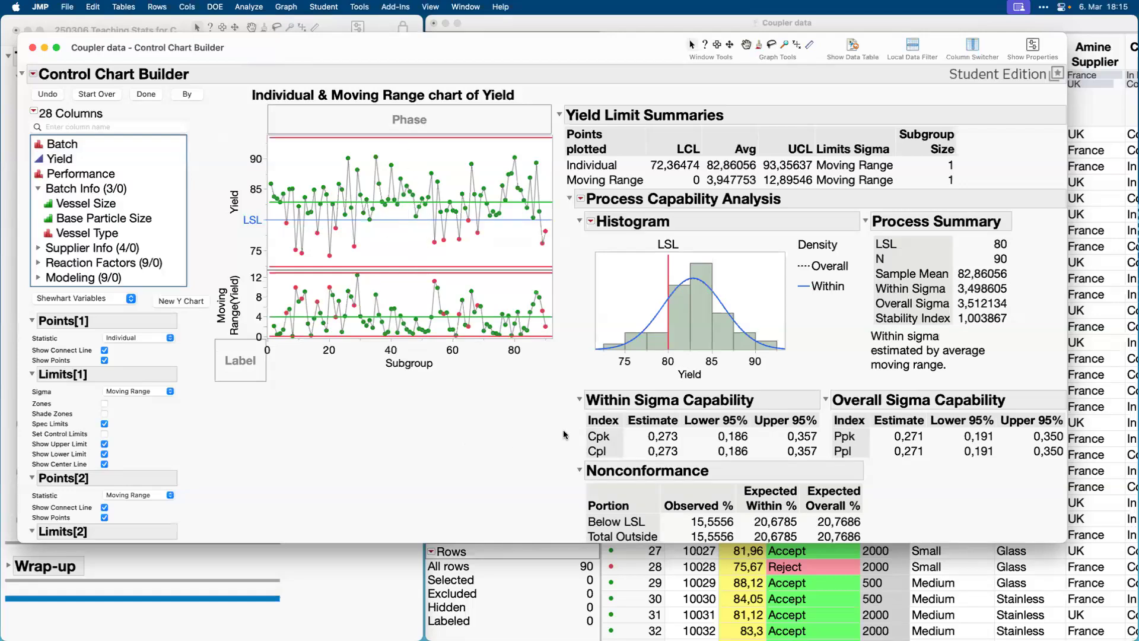
mouse_move(648, 340)
click(146, 95)
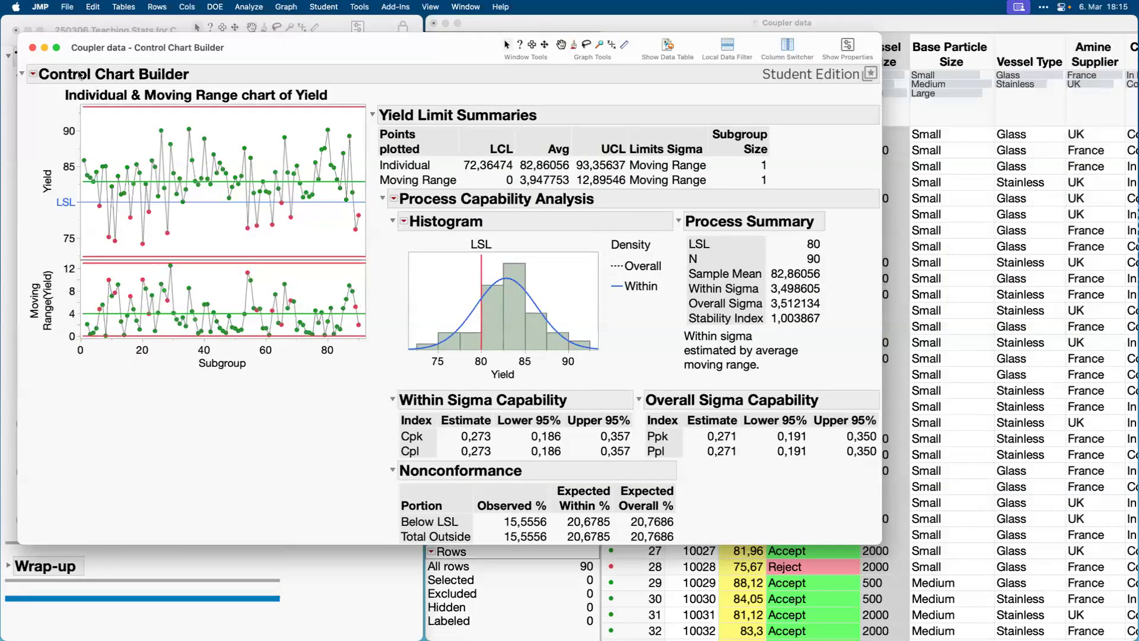
Close the Control Chart Builder report and highlight the Graph Builder item on visual data exploration in the Workflow section.
click(33, 49)
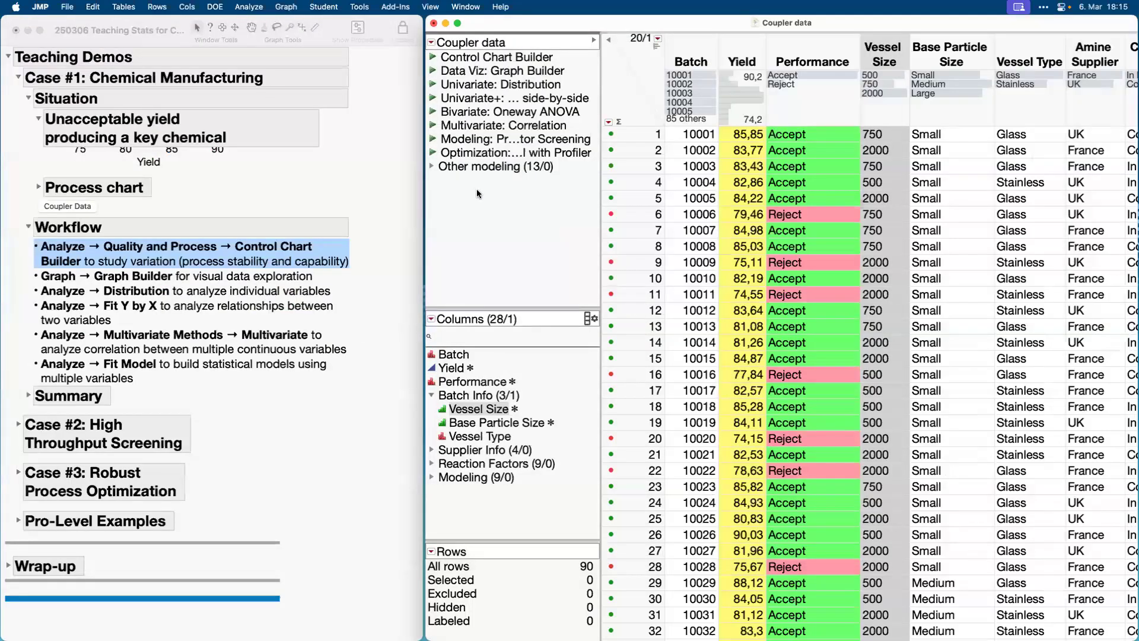
click(180, 277)
click(179, 277)
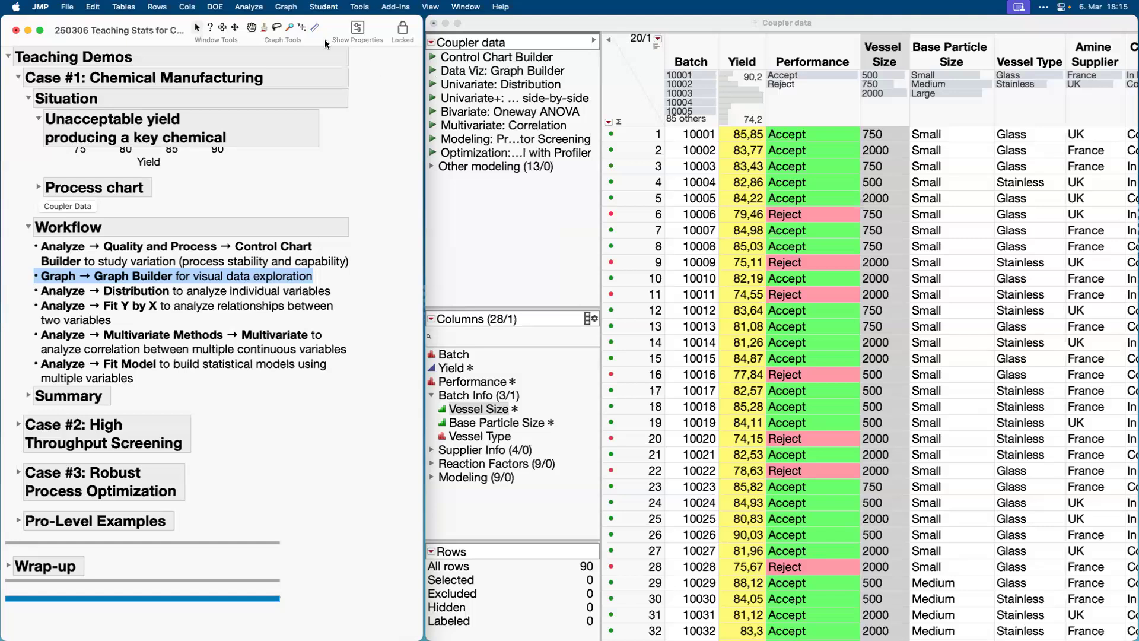
Open Graph Builder for the Coupler data, enlarge its window and reposition it beside the workflow outline.
click(286, 7)
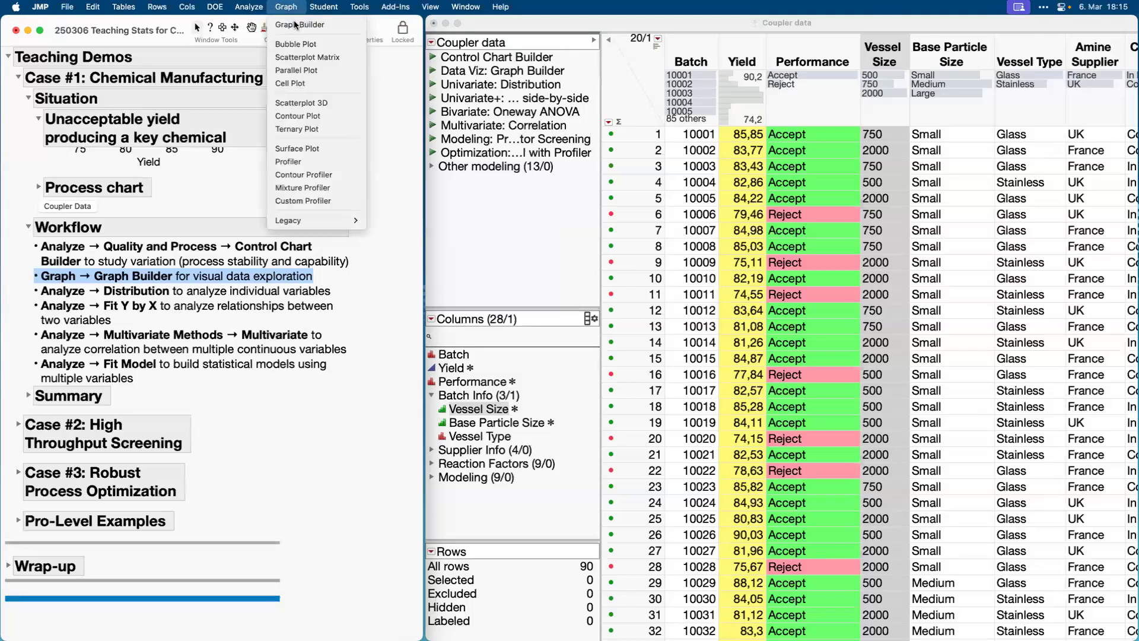
click(295, 25)
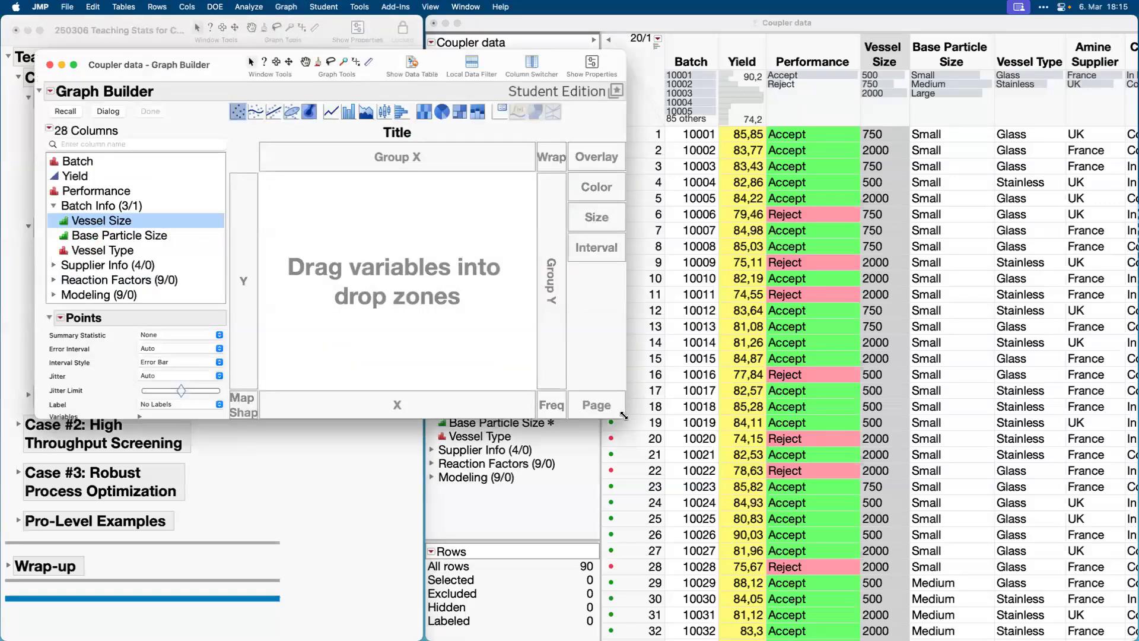
drag(623, 415, 827, 509)
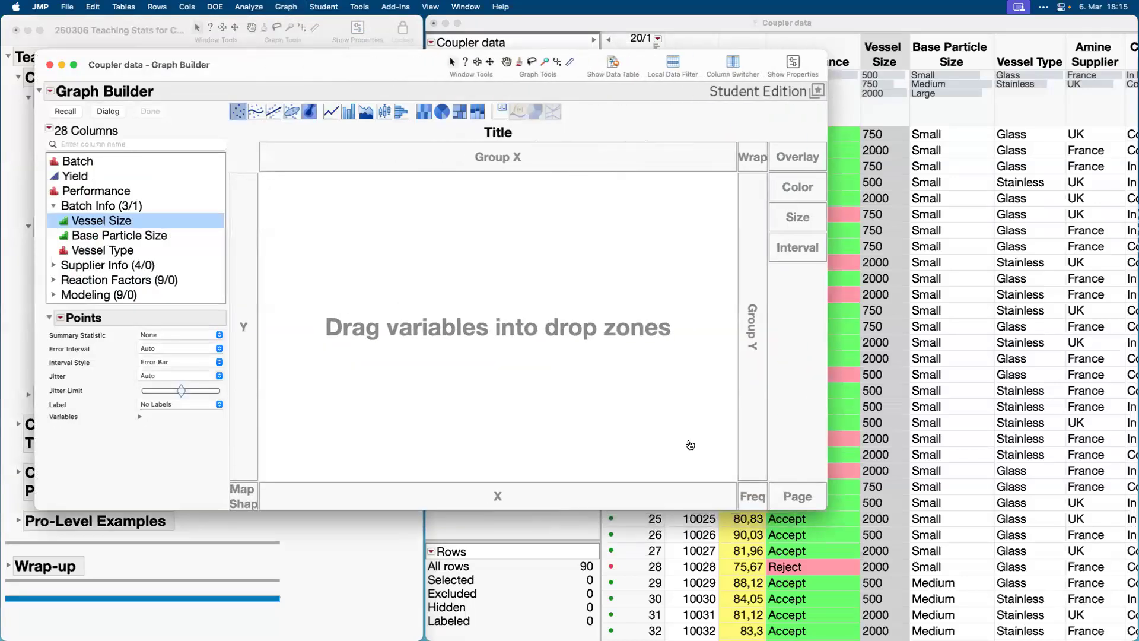
drag(381, 68, 519, 44)
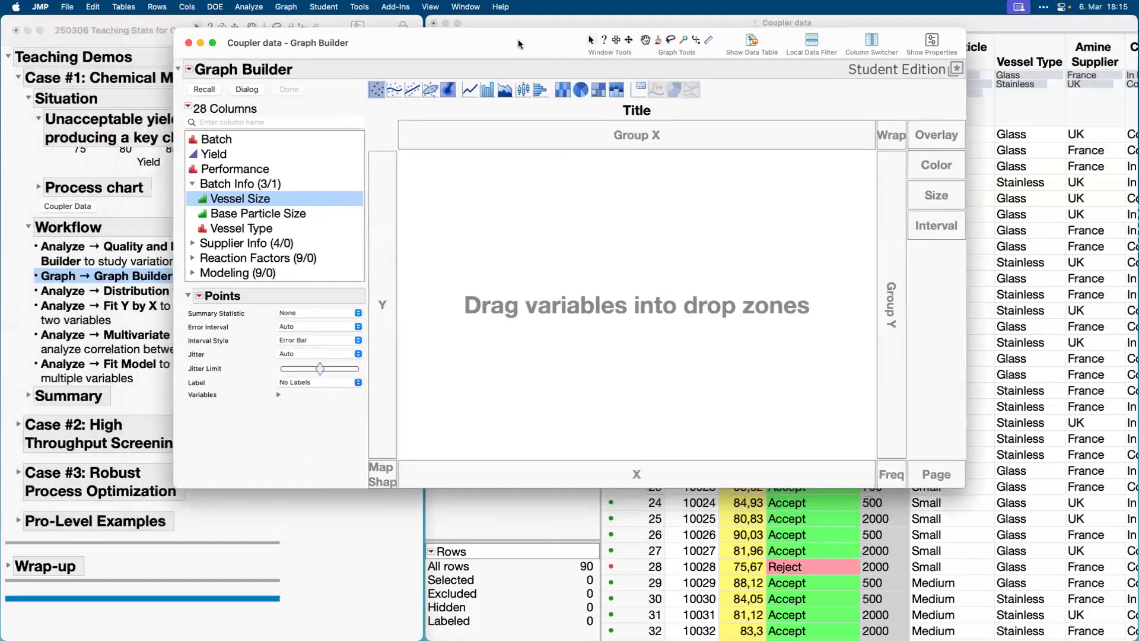
Plot Yield as the Y variable of the graph.
click(247, 154)
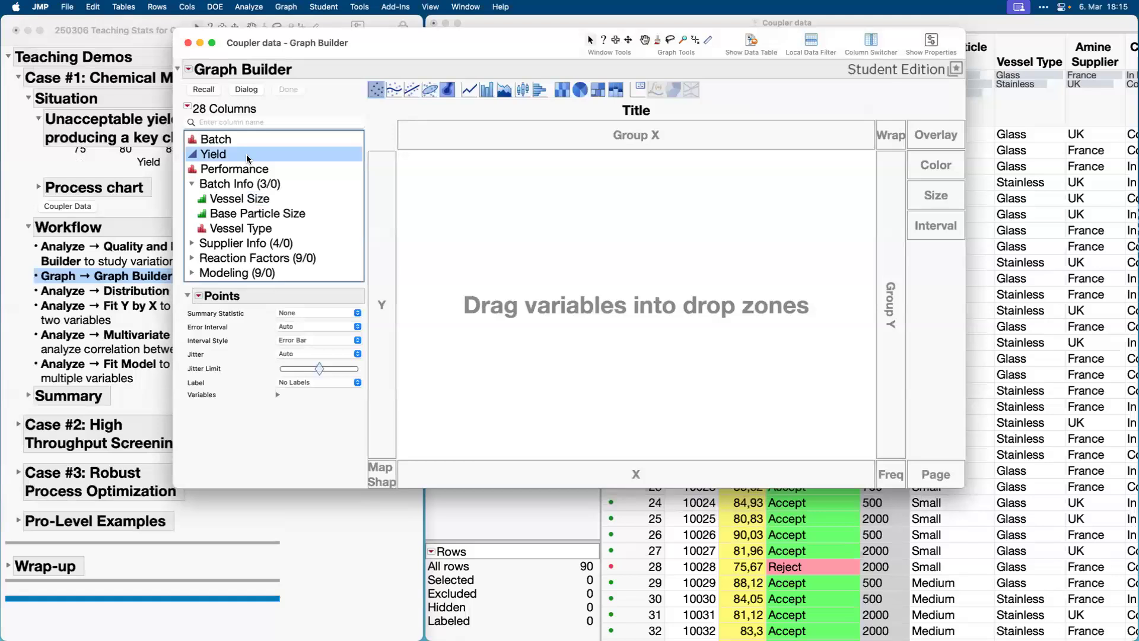
drag(246, 154, 551, 275)
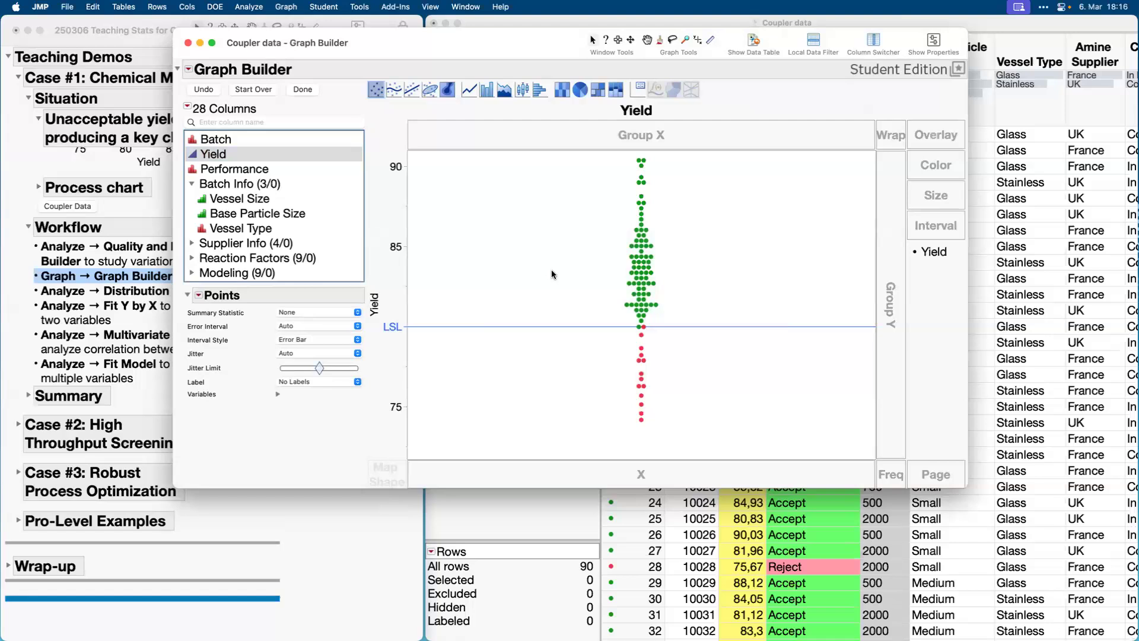
drag(552, 275, 550, 273)
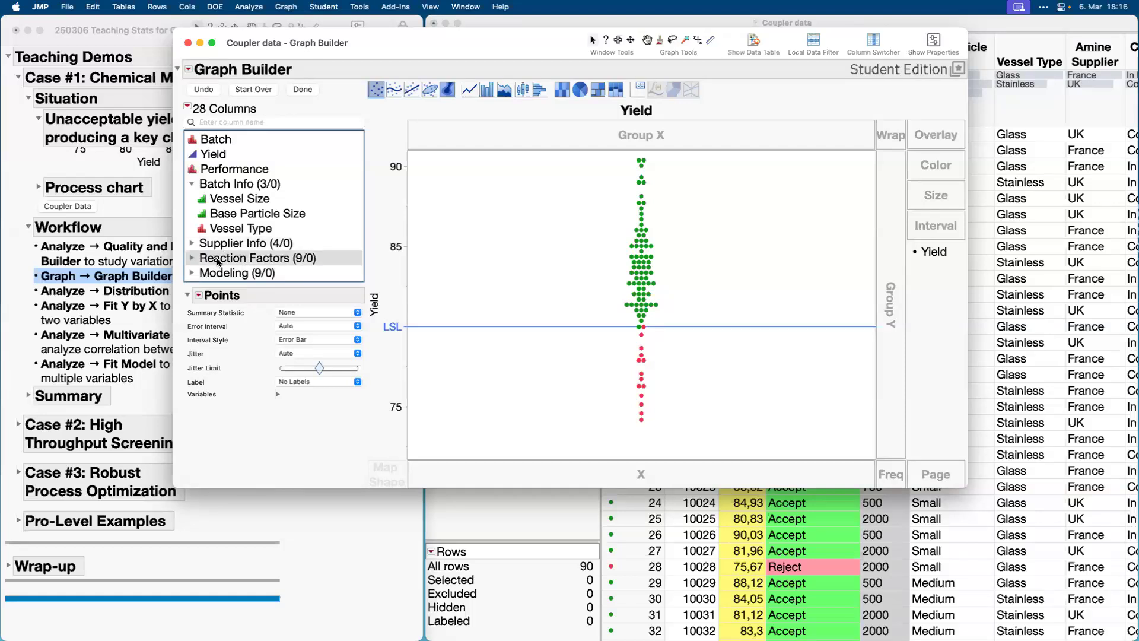
Expand the Reaction Factors group and assign Carbamate Amount as the X variable.
click(193, 258)
scroll(212, 263, down, 4)
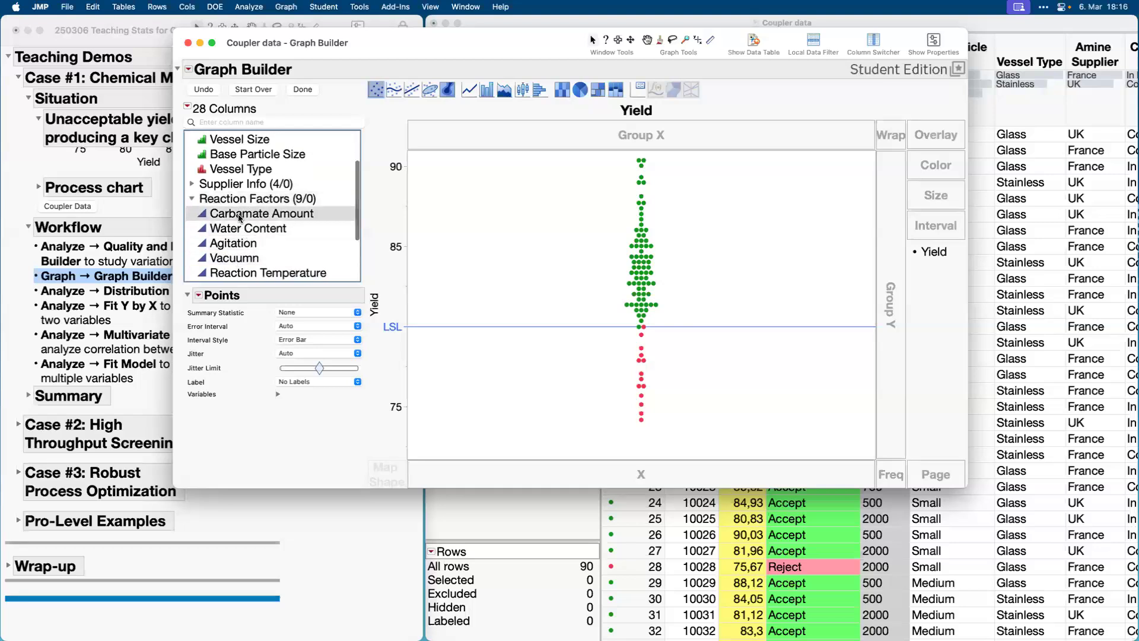
click(239, 215)
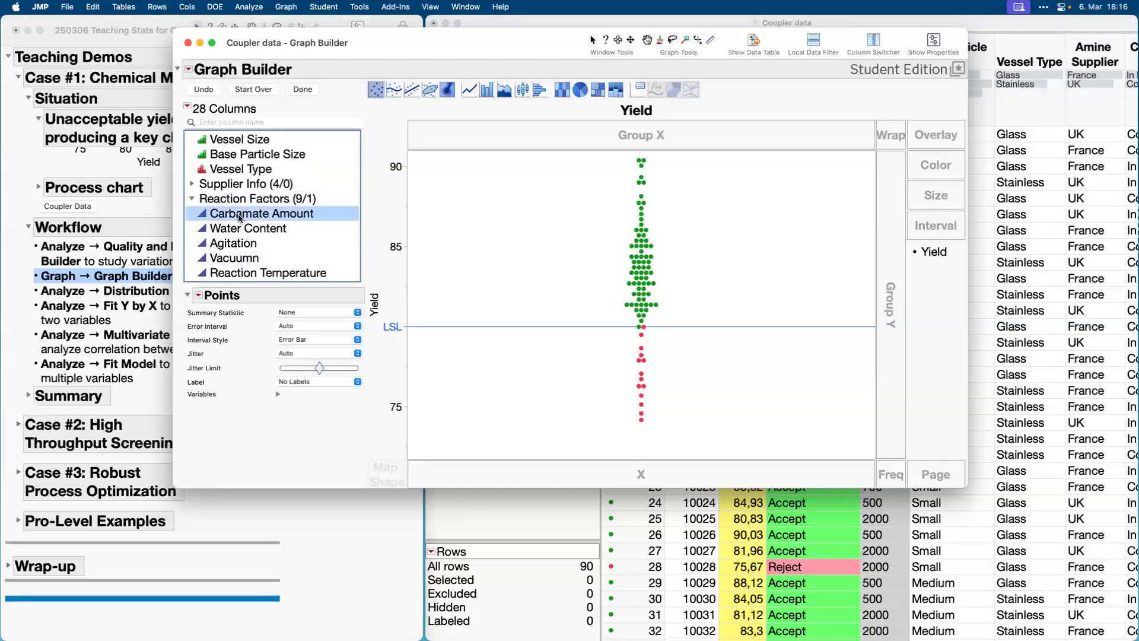
drag(239, 217, 626, 473)
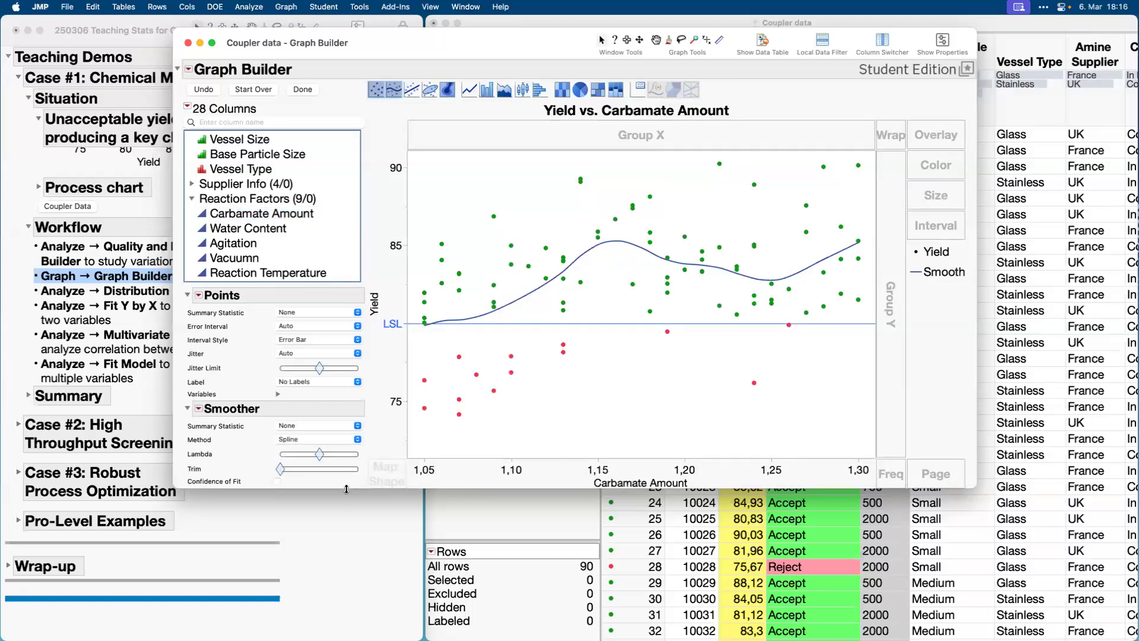
Make the smoother curve more flexible by lowering its Lambda and turn on its Confidence of Fit band.
drag(346, 489, 351, 533)
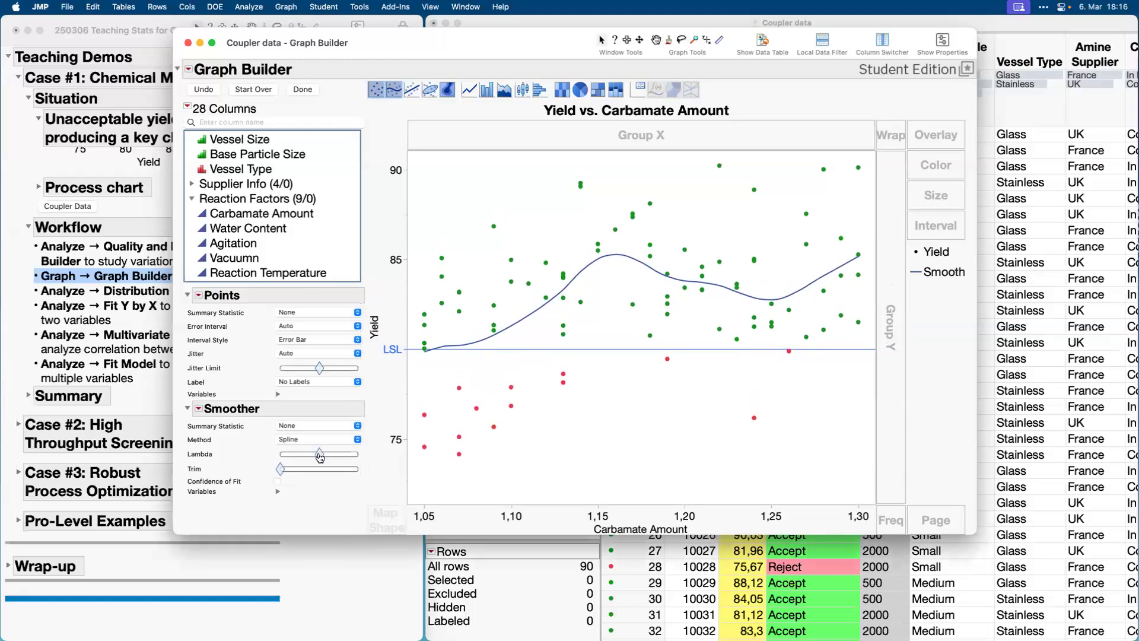
mouse_move(320, 457)
mouse_down()
mouse_move(299, 457)
mouse_move(333, 456)
mouse_move(311, 458)
mouse_up()
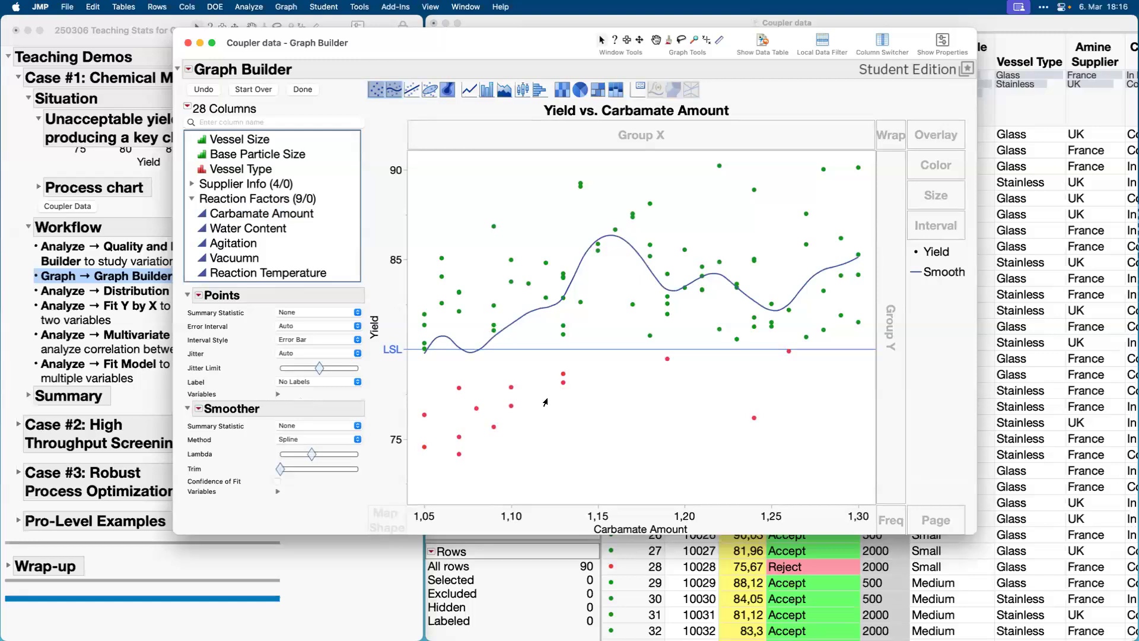
click(277, 482)
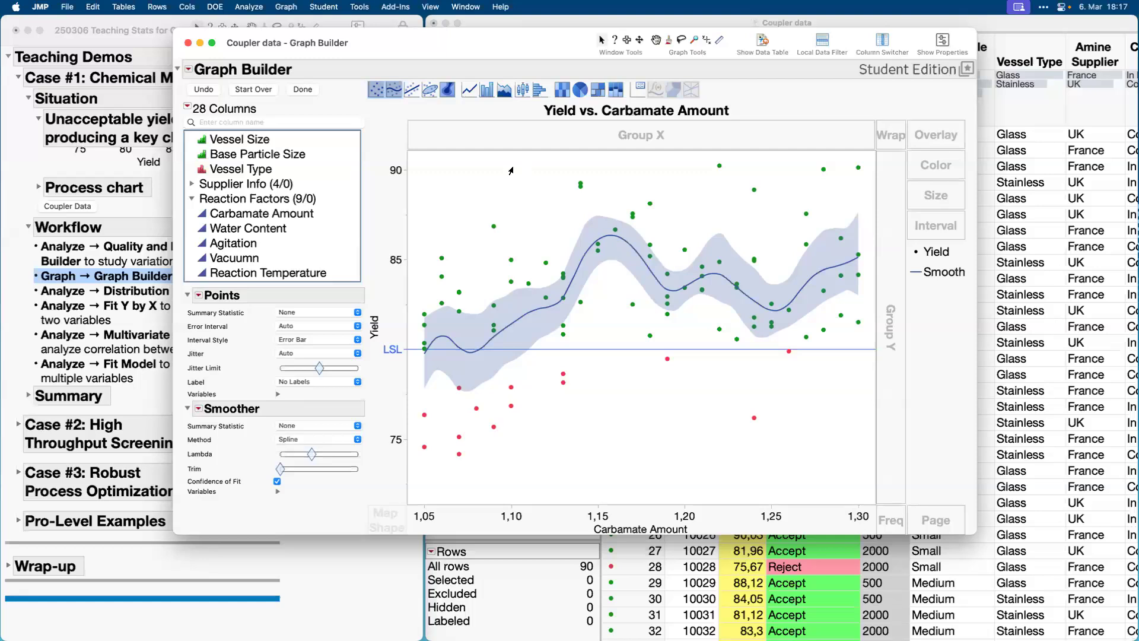
Replace the smoother with a linear Line of Fit and overlay the graph by Vessel Size.
click(414, 93)
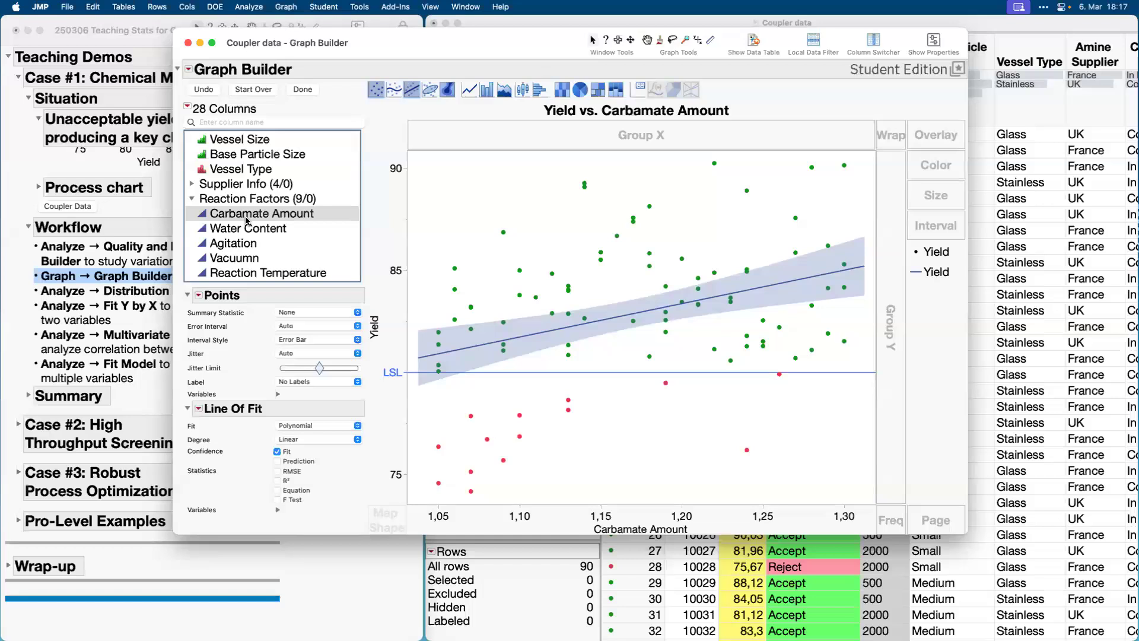
scroll(247, 221, up, 2)
click(234, 171)
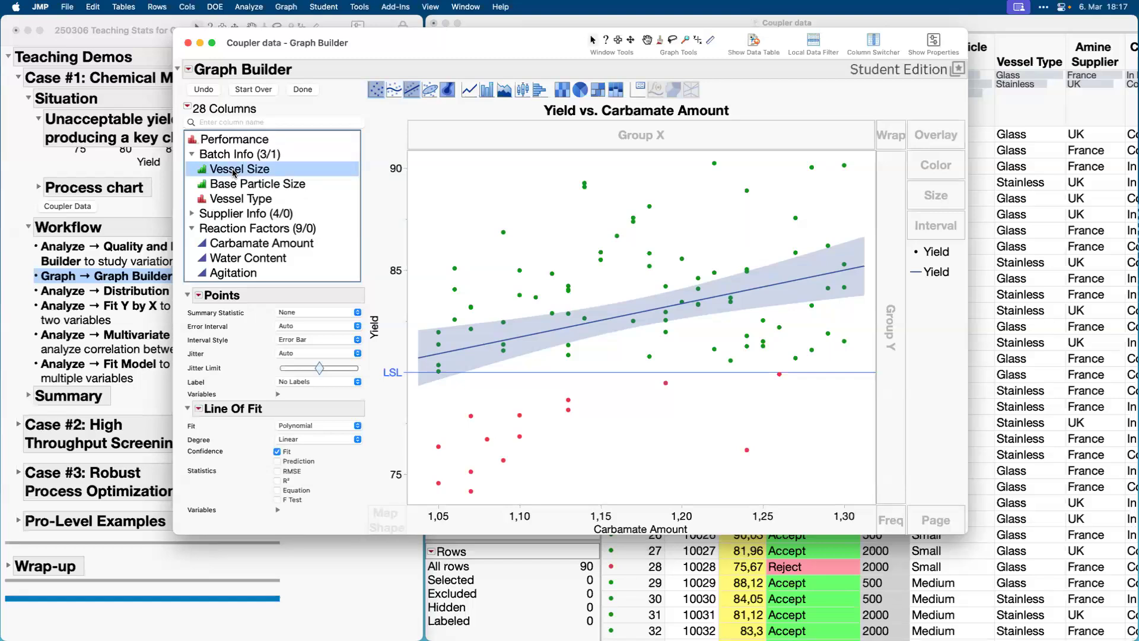
drag(234, 172, 936, 145)
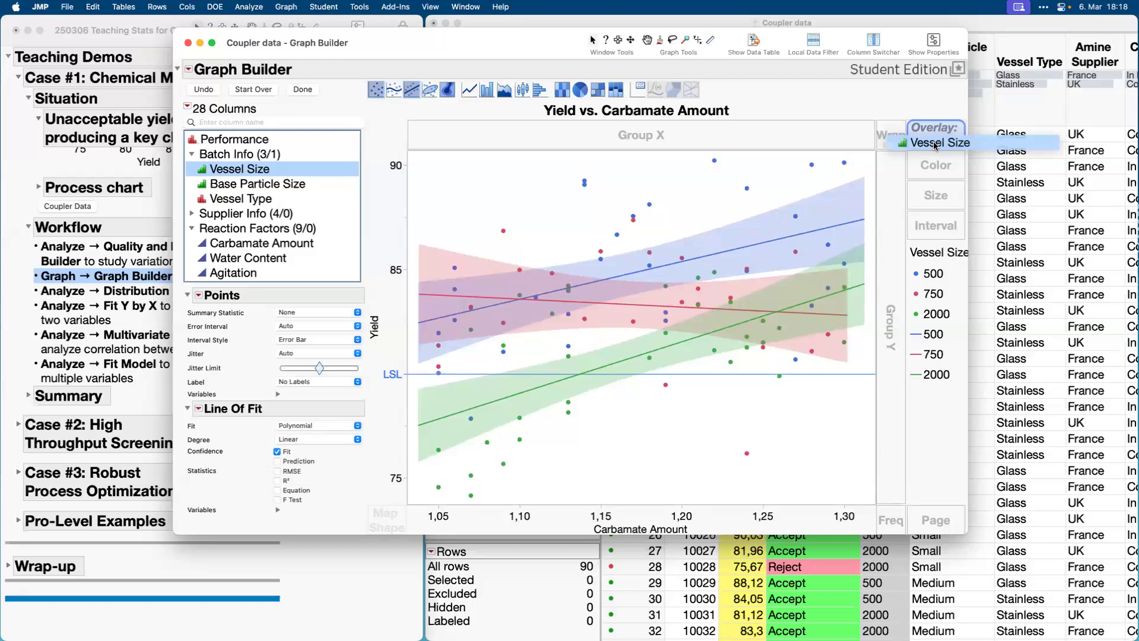
drag(935, 146, 934, 145)
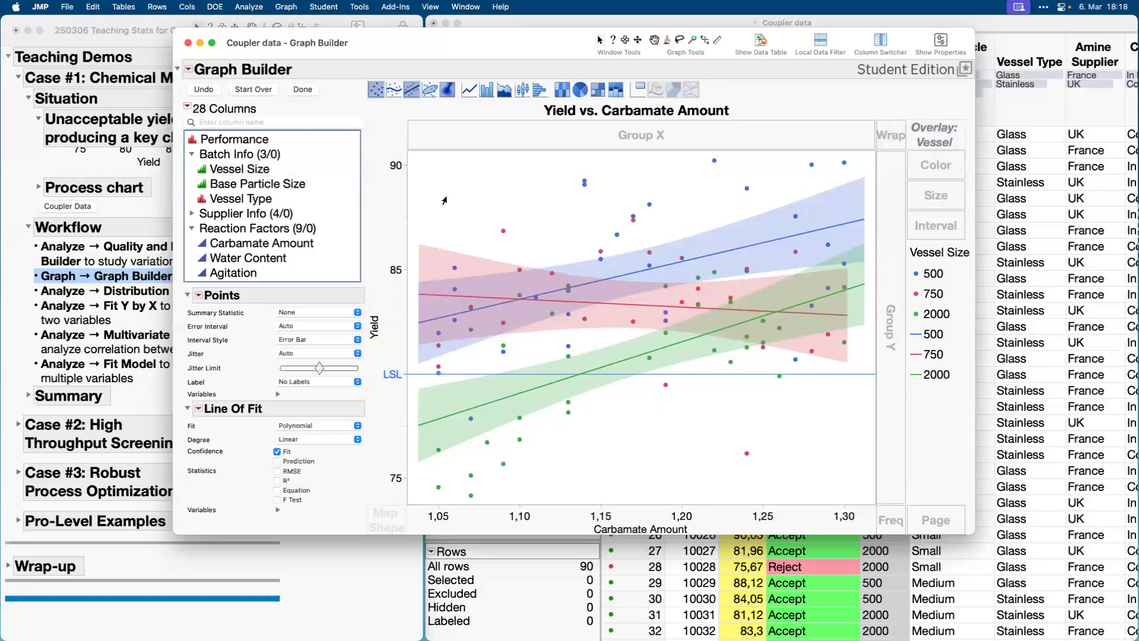
Finish editing the graph and show the Graph Builder report in full screen.
click(303, 90)
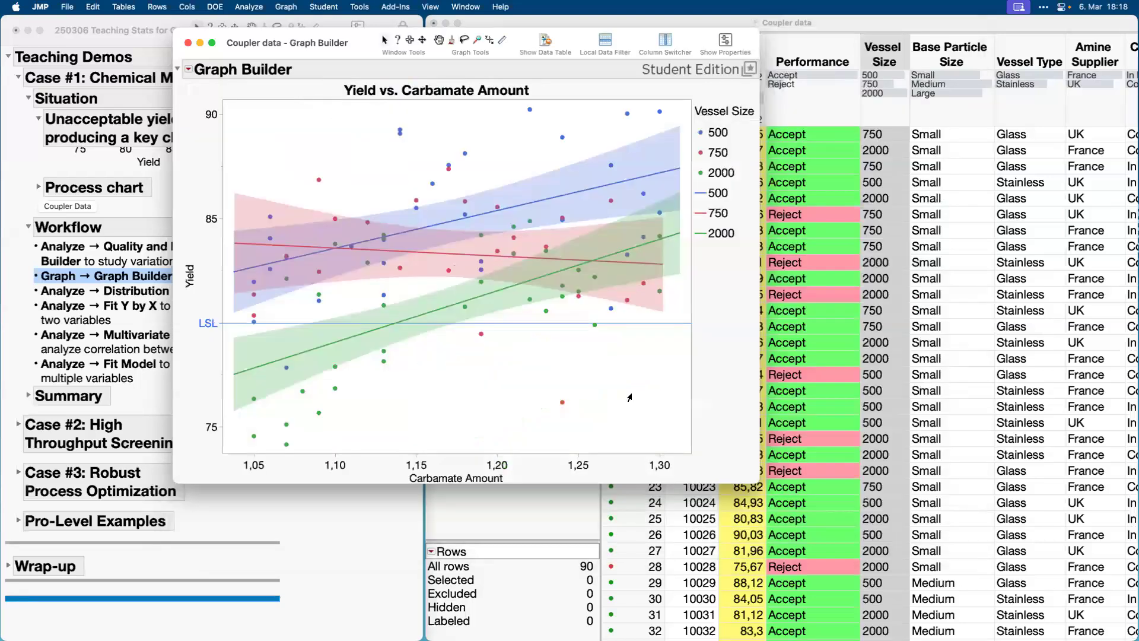
click(212, 45)
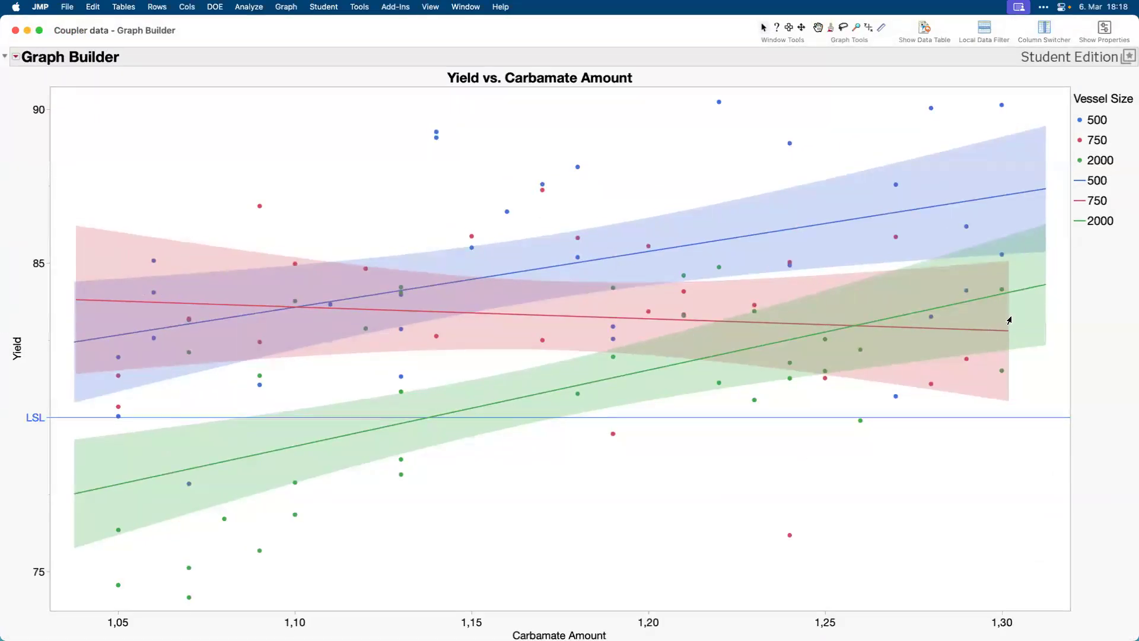
Highlight the vessel size groups 750, 500 and 2000 in turn in the graph, and clear the highlight.
mouse_move(843, 326)
click(1101, 204)
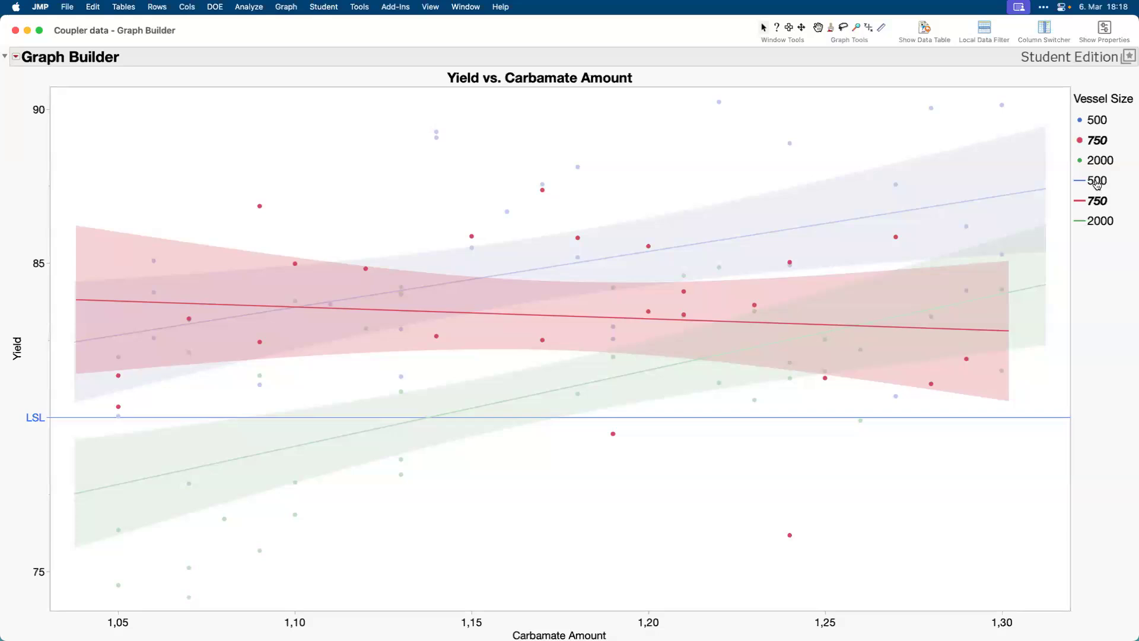
click(1098, 182)
click(1098, 222)
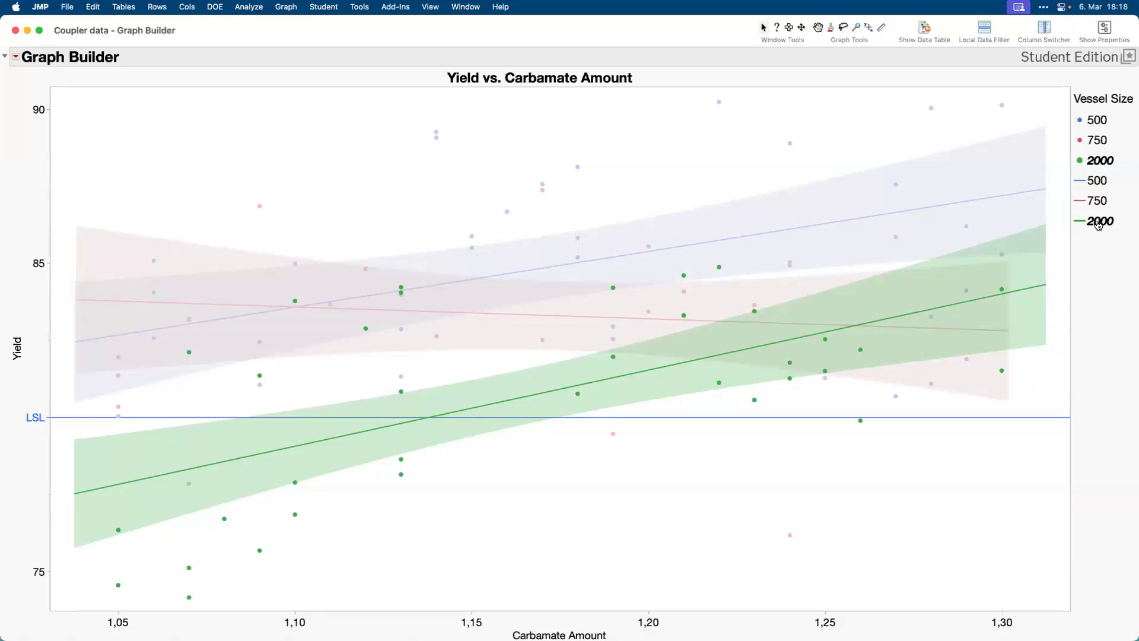
click(945, 436)
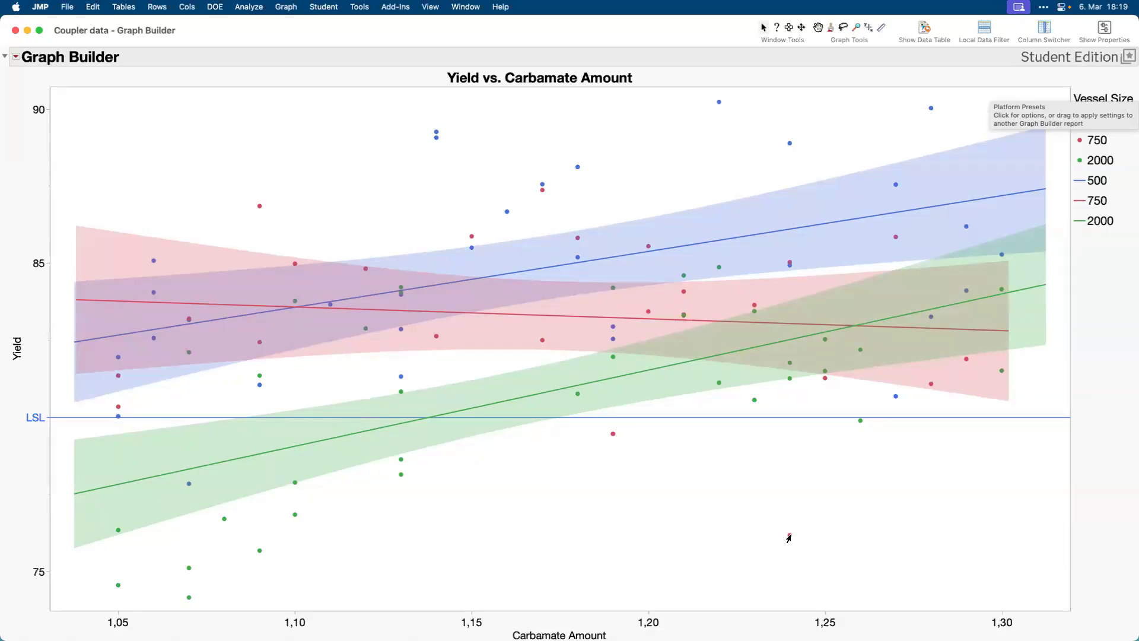
Examine the details of the low-yield outlier of vessel size 750 and the row options offered for it.
mouse_move(787, 541)
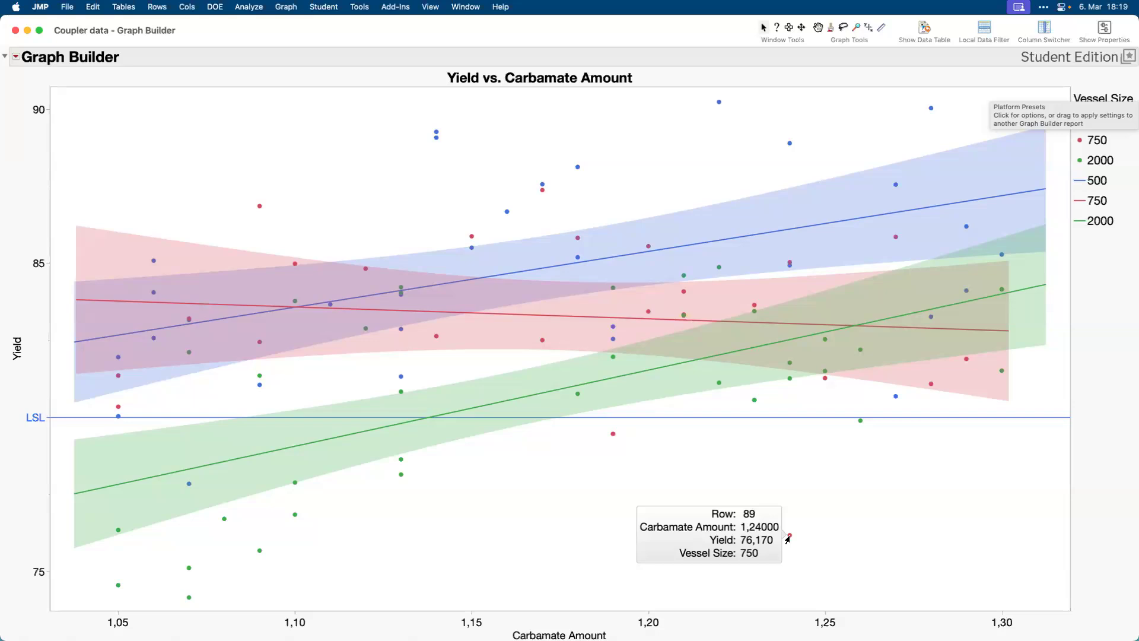
right_click(788, 538)
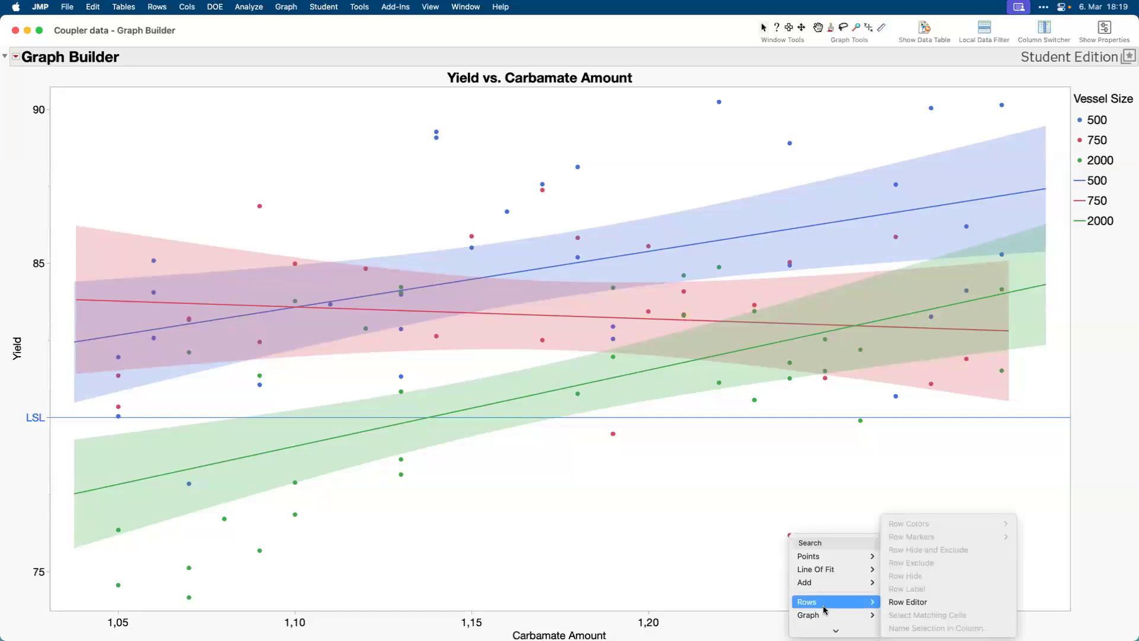
mouse_move(825, 617)
click(817, 475)
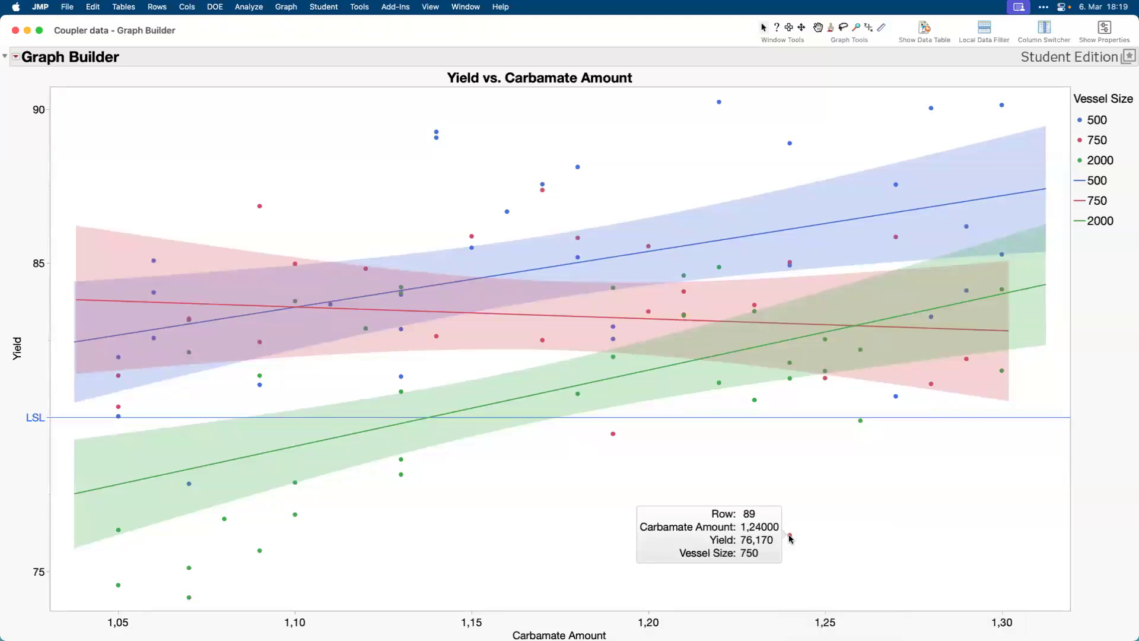
right_click(789, 537)
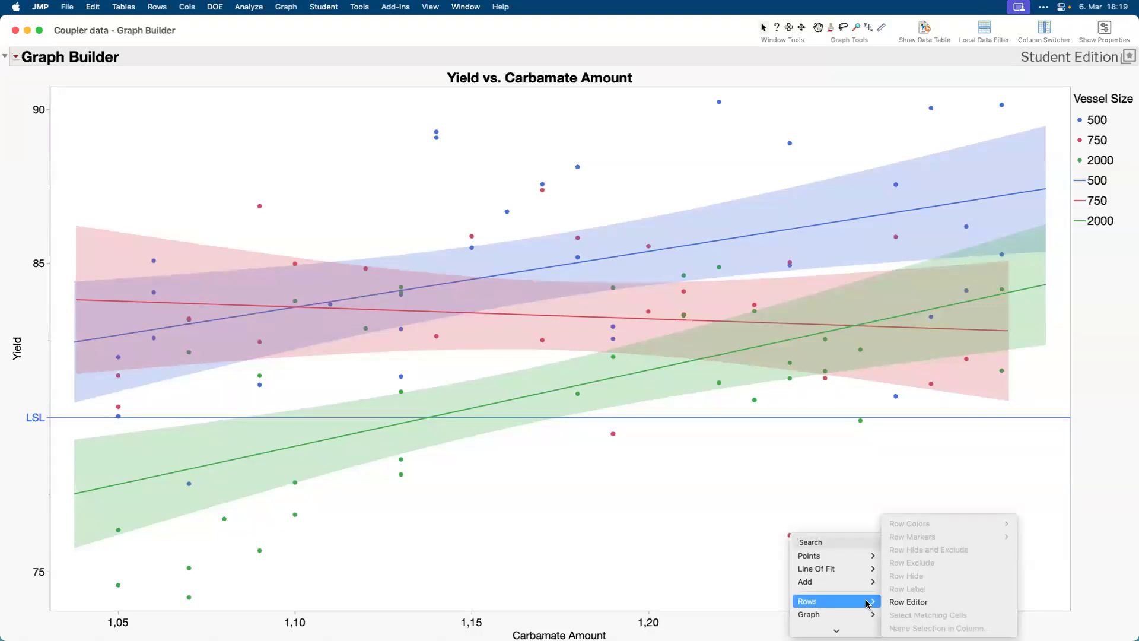
click(817, 506)
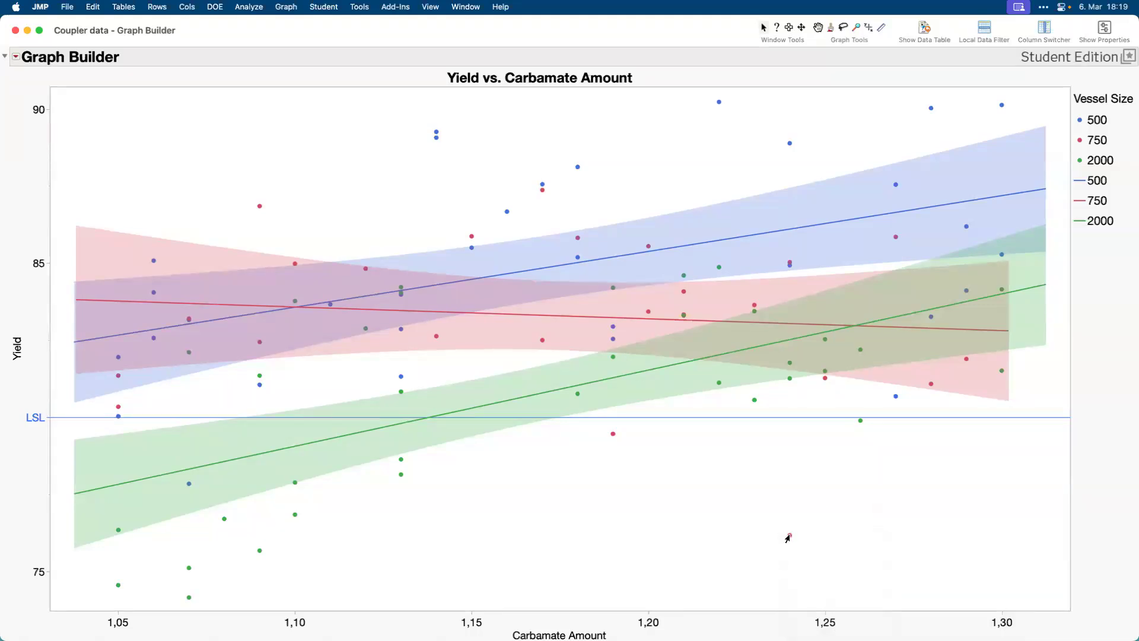
right_click(789, 535)
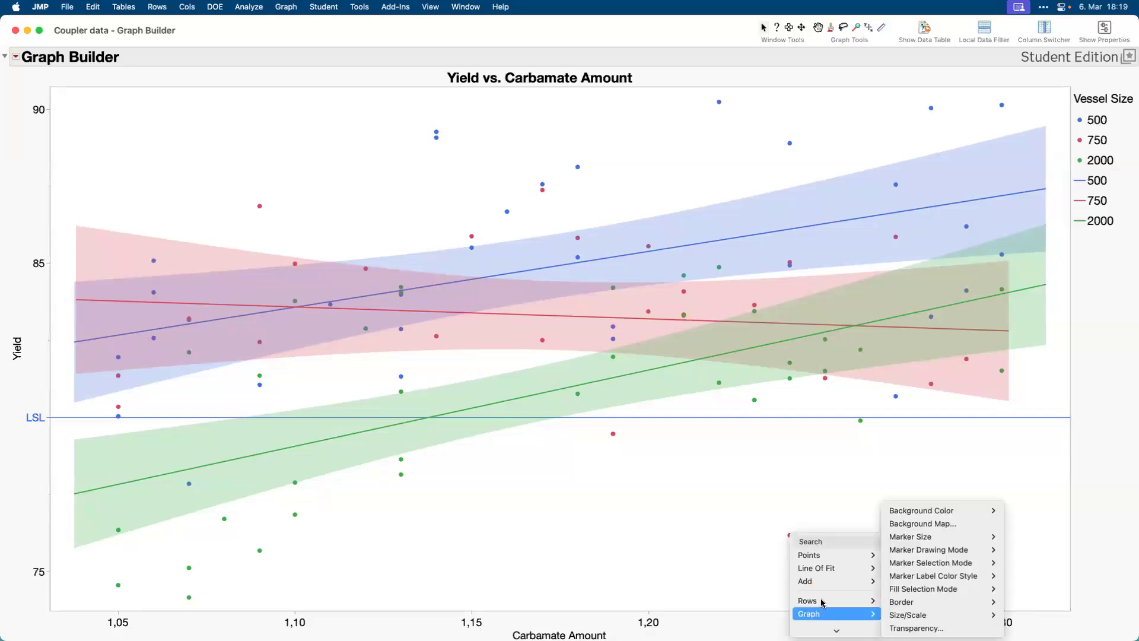
click(746, 549)
mouse_move(787, 538)
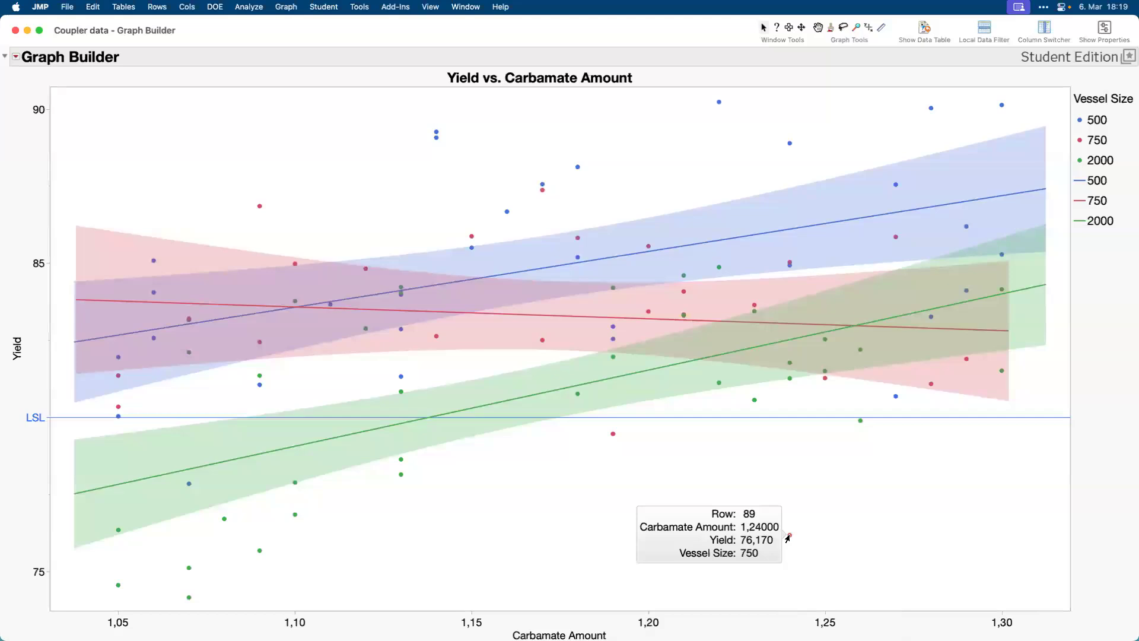
right_click(787, 538)
mouse_move(819, 563)
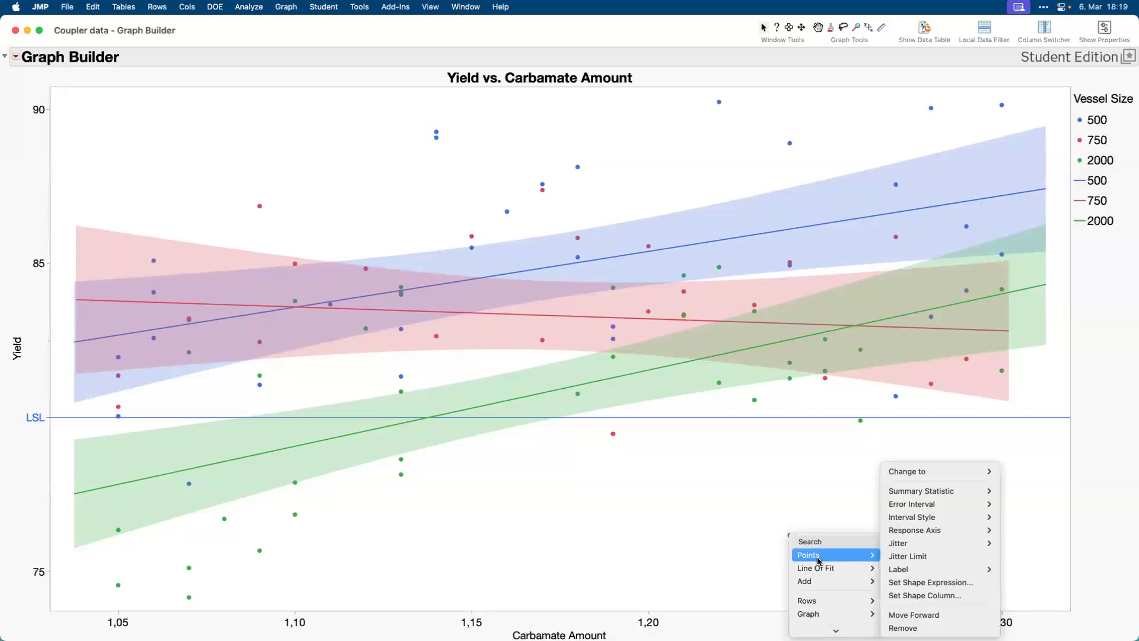
click(819, 515)
Select the low-yield outlier of vessel size 750 in the graph and close the Graph Builder report.
click(790, 536)
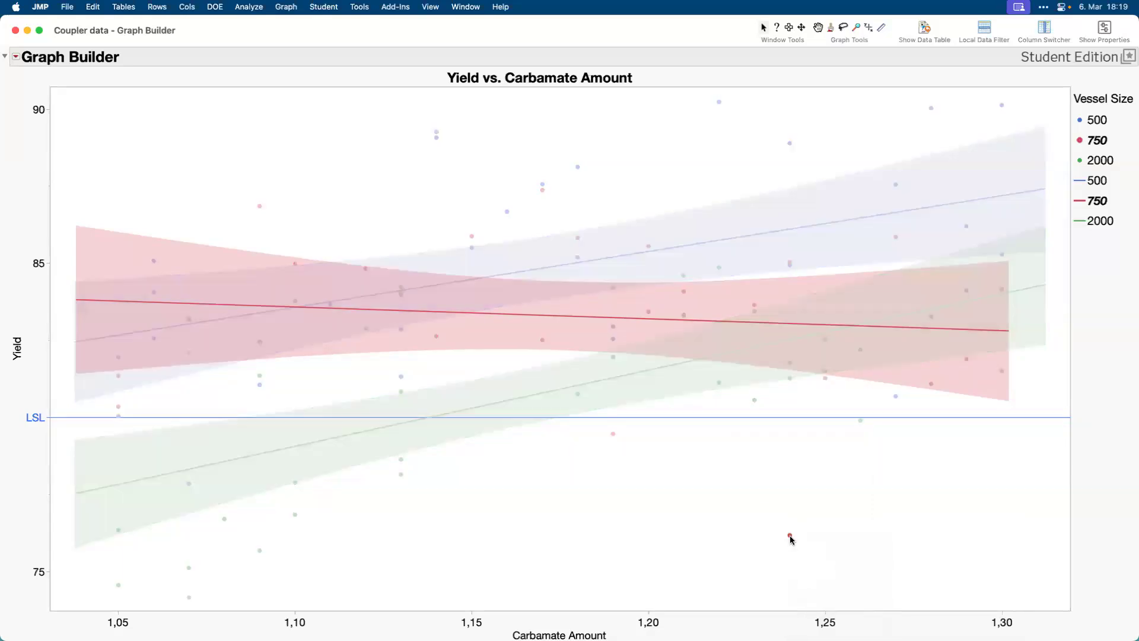
mouse_move(790, 536)
click(15, 31)
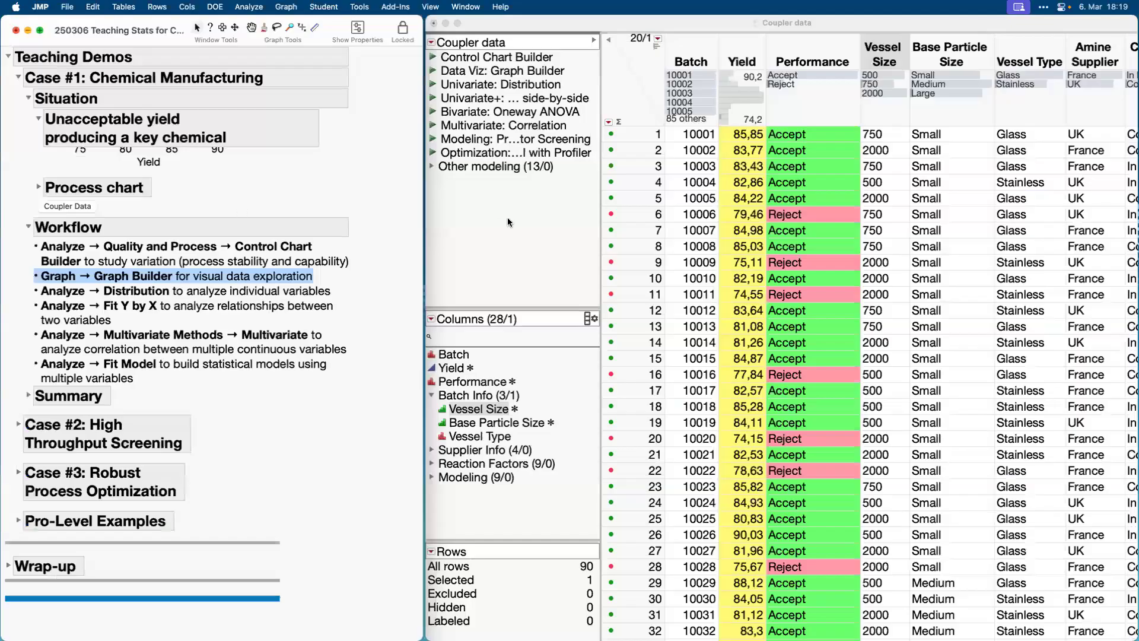
Mark the Distribution item in the journal's workflow list, run the saved Univariate: Distribution script, and place its report over the data table.
click(491, 236)
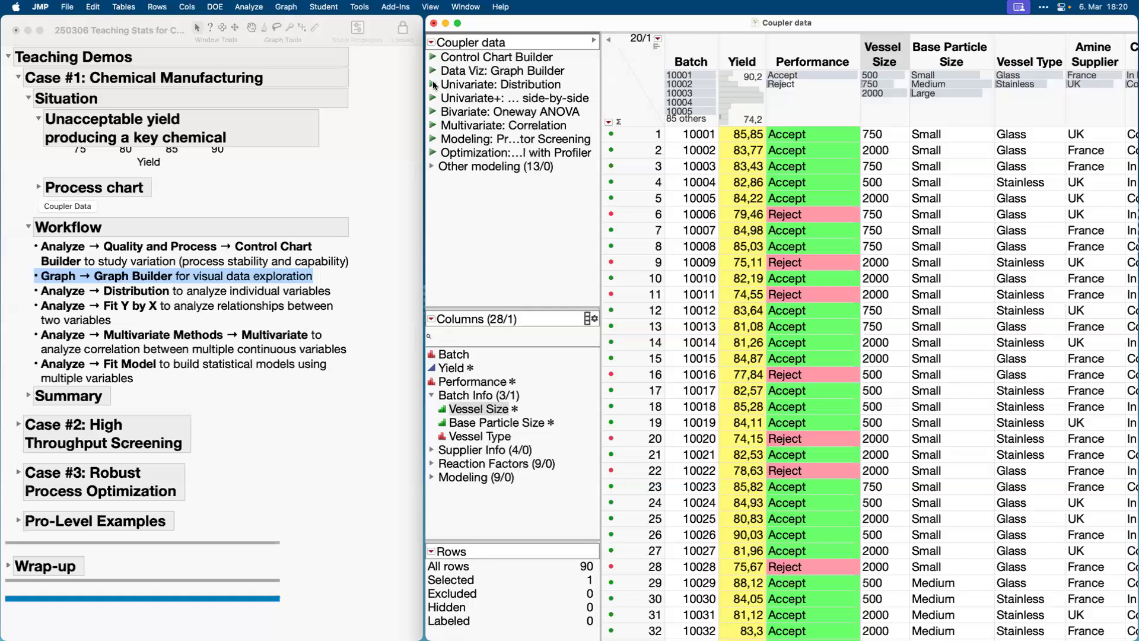
click(213, 295)
click(212, 295)
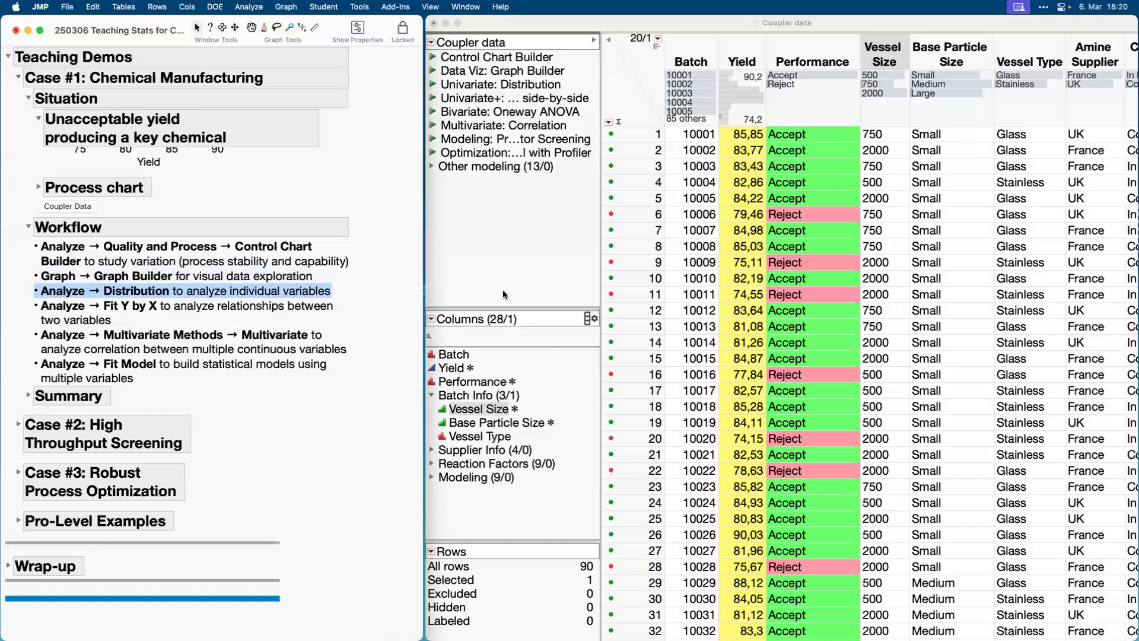
click(433, 83)
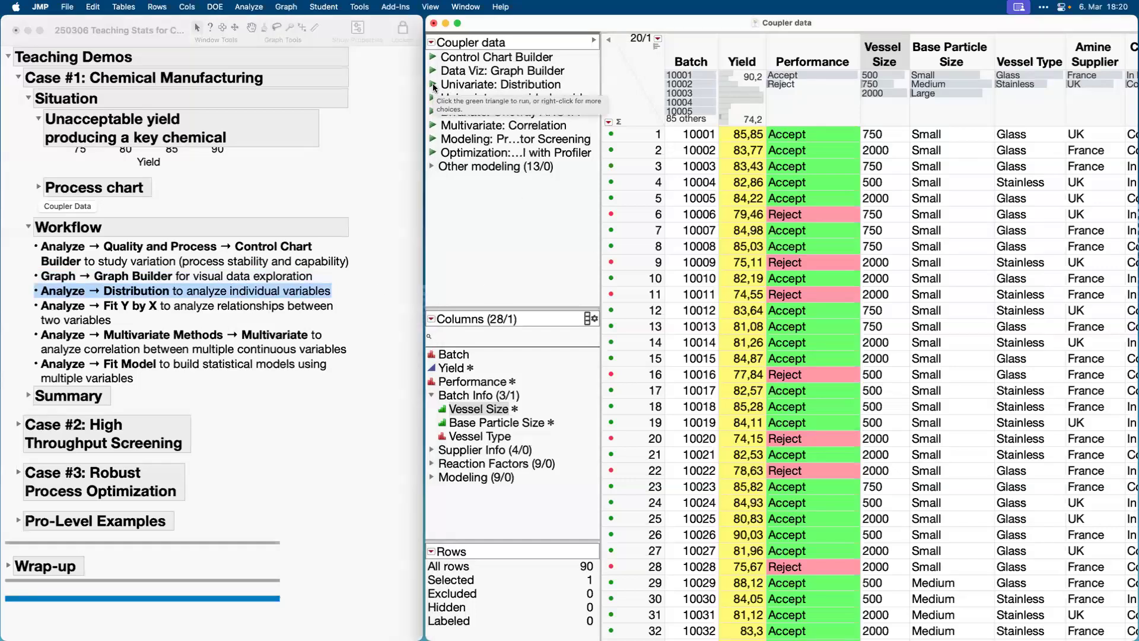
click(432, 85)
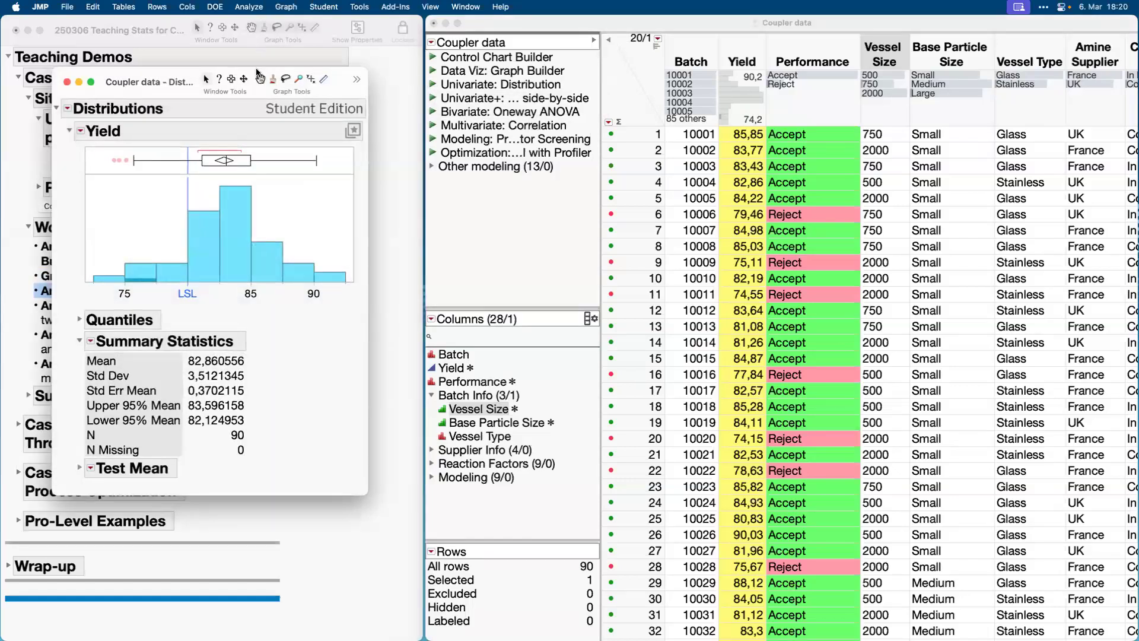
drag(259, 74, 657, 77)
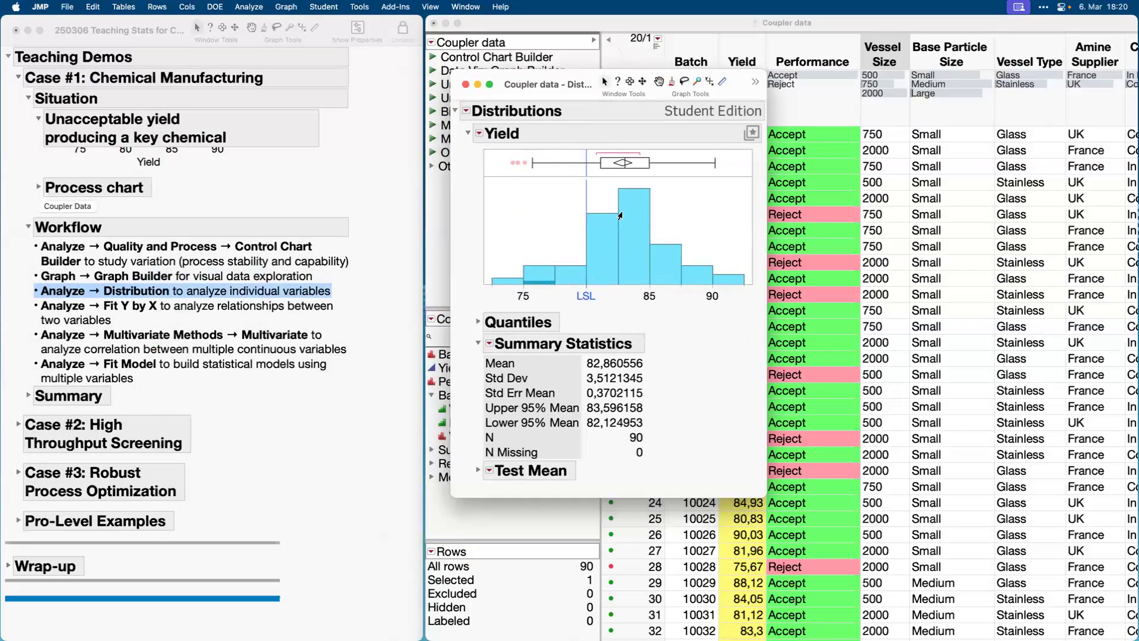
Clear the highlighted row in the Yield distribution report, and open and collapse the Quantiles section.
click(496, 171)
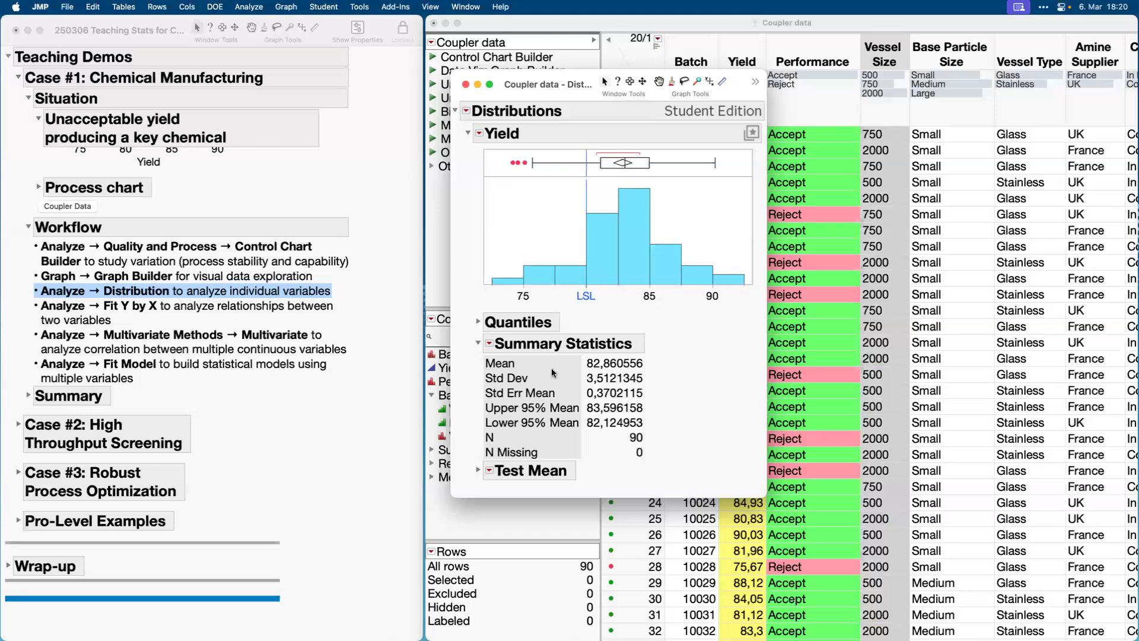
click(479, 322)
click(478, 322)
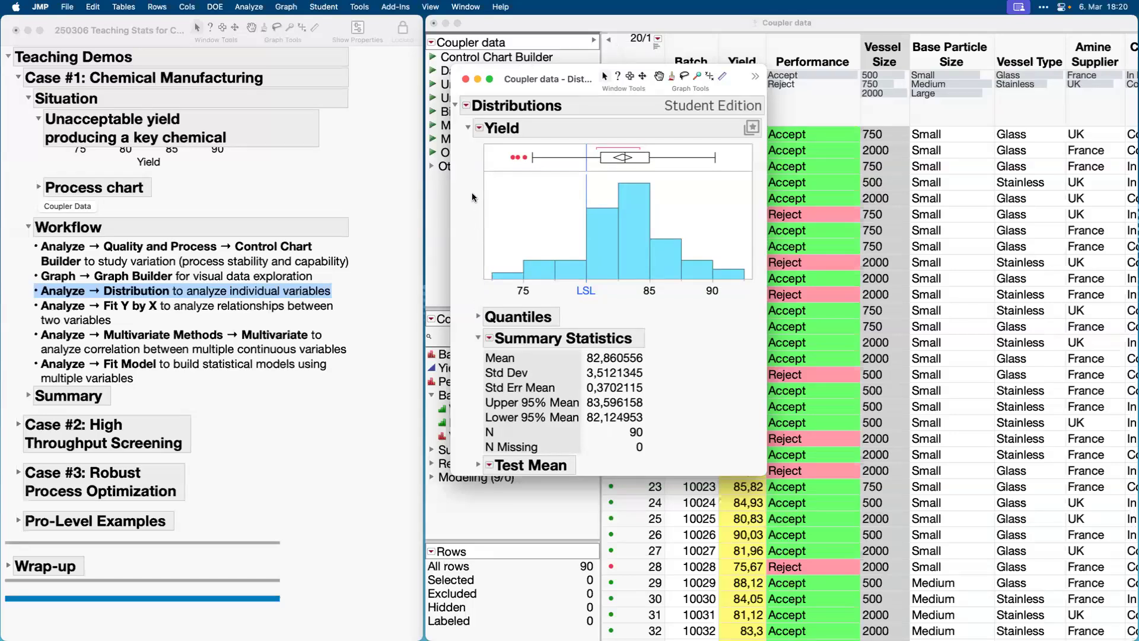
Show the Normal Quantile Plot for Yield and hide it again.
click(481, 130)
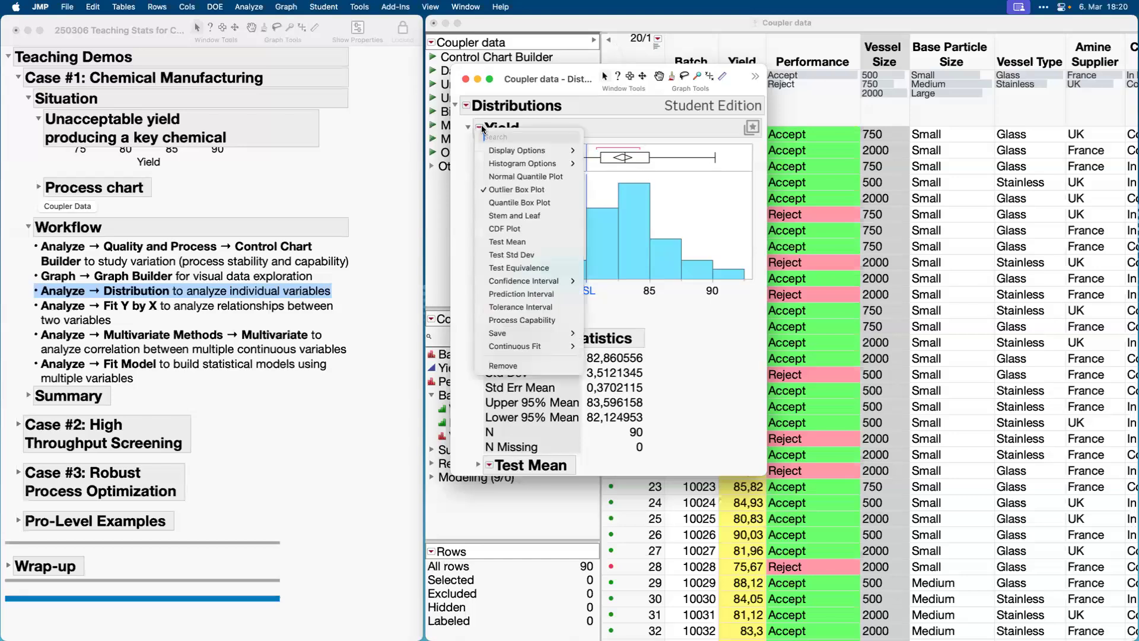
click(507, 178)
click(480, 129)
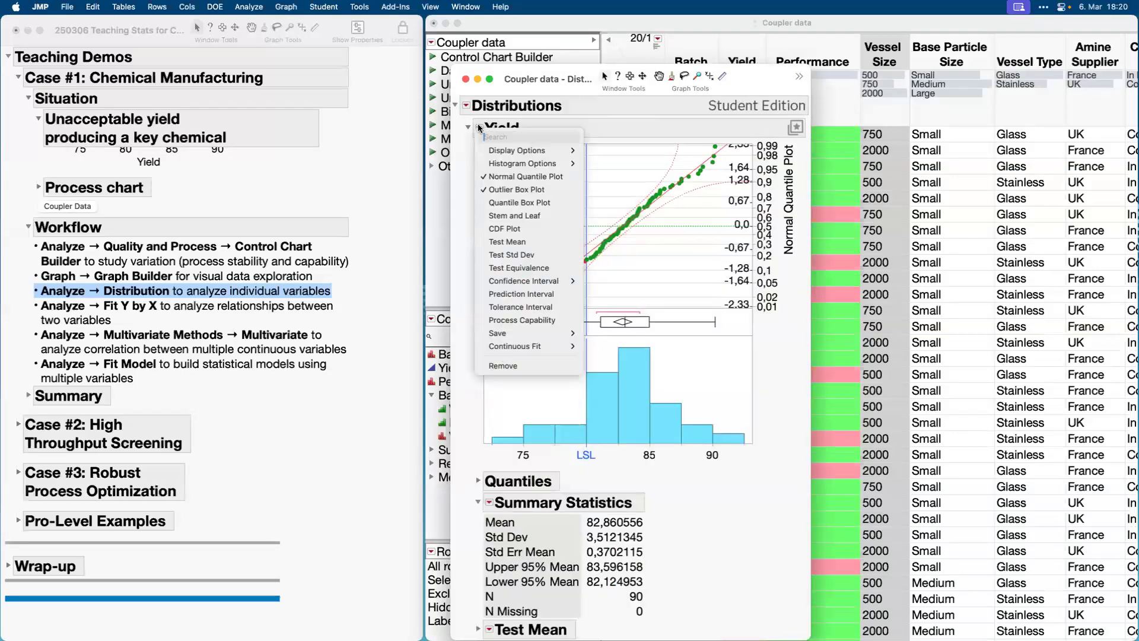
click(496, 178)
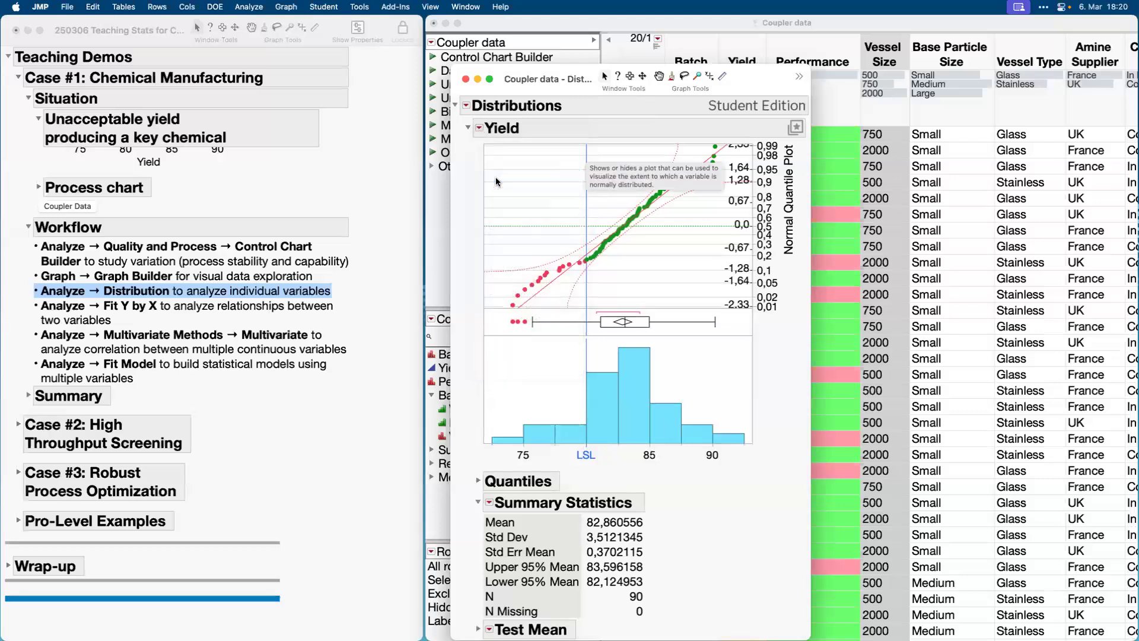
Fit all continuous distributions to Yield and show only the Normal curve instead of the Normal 2 Mixture curve.
click(479, 128)
mouse_move(516, 346)
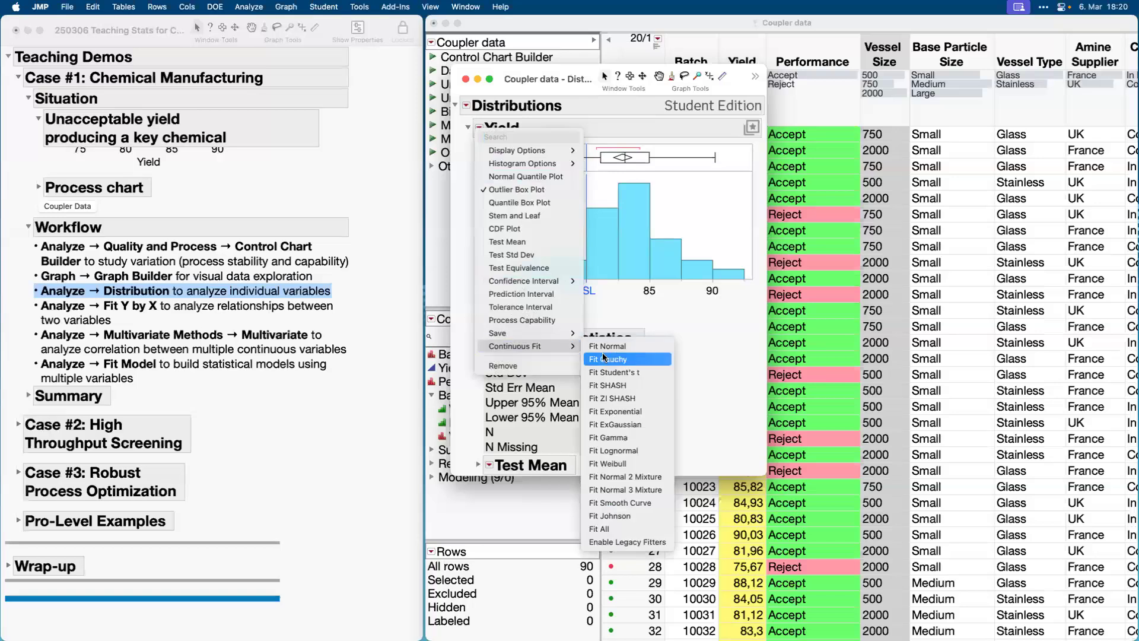
click(629, 528)
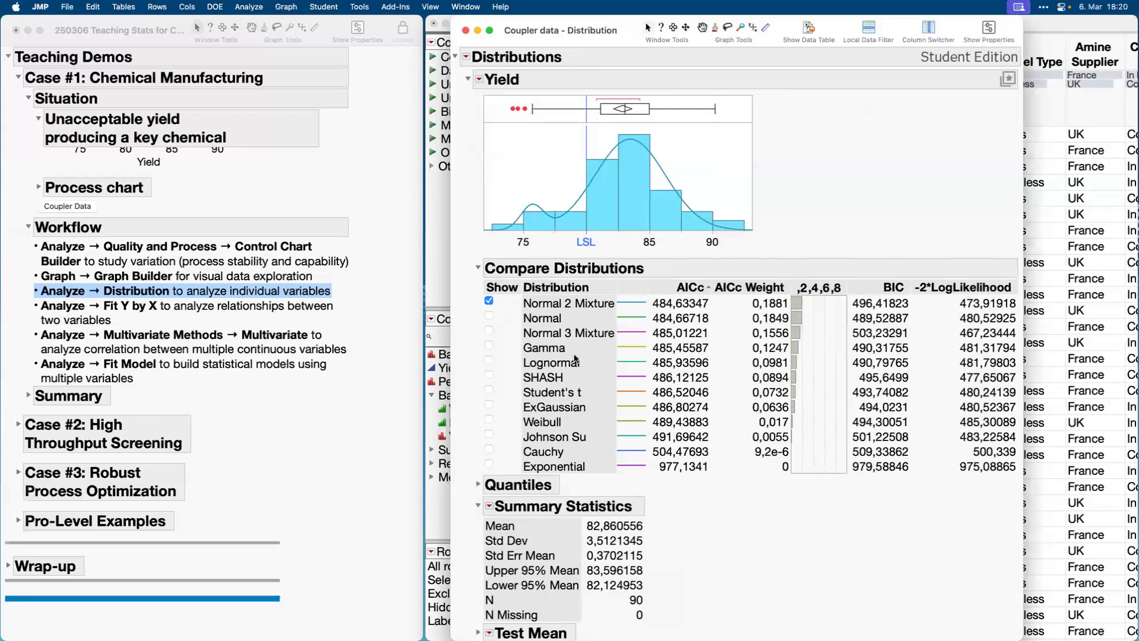
click(490, 301)
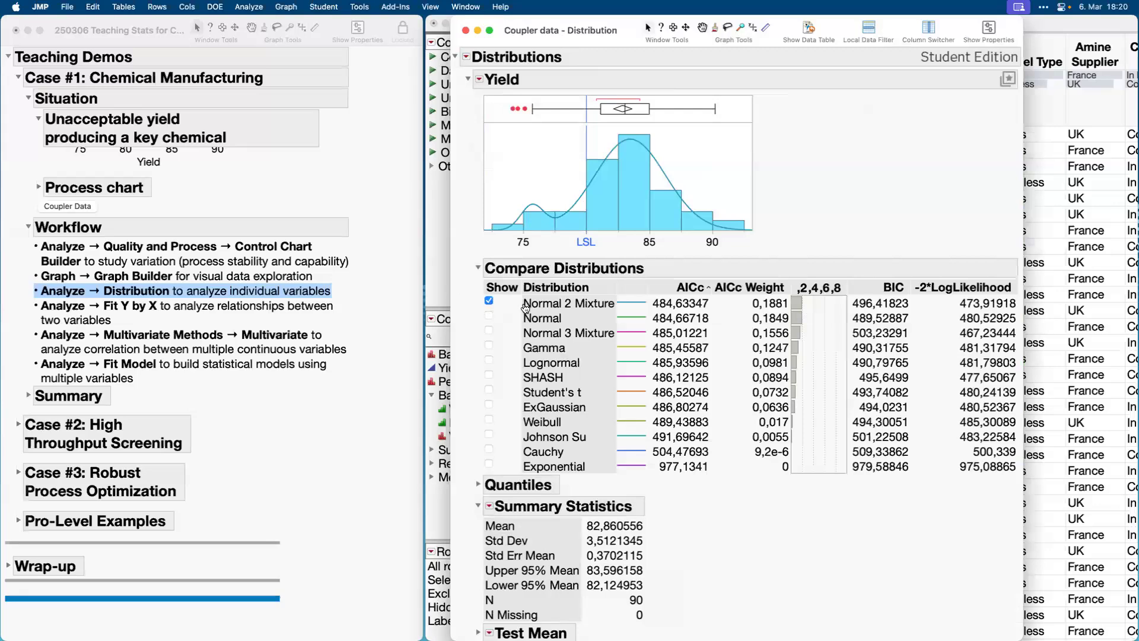
click(490, 317)
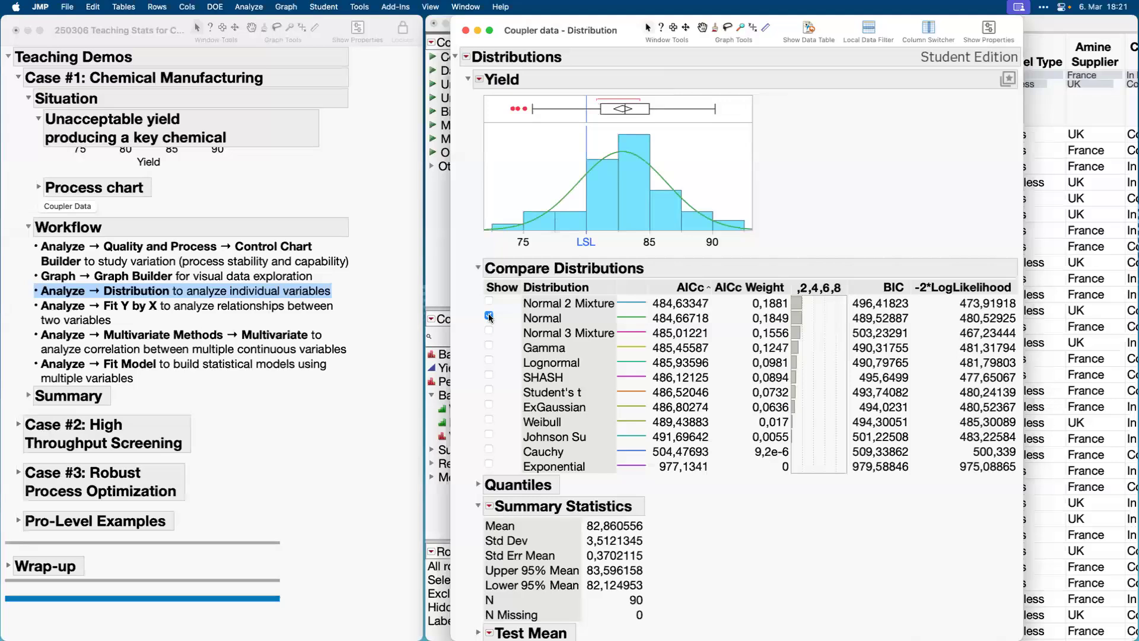
Collapse the Compare Distributions and Summary Statistics sections, run the Goodness of Fit test for the fitted normal distribution, and close the report.
click(479, 270)
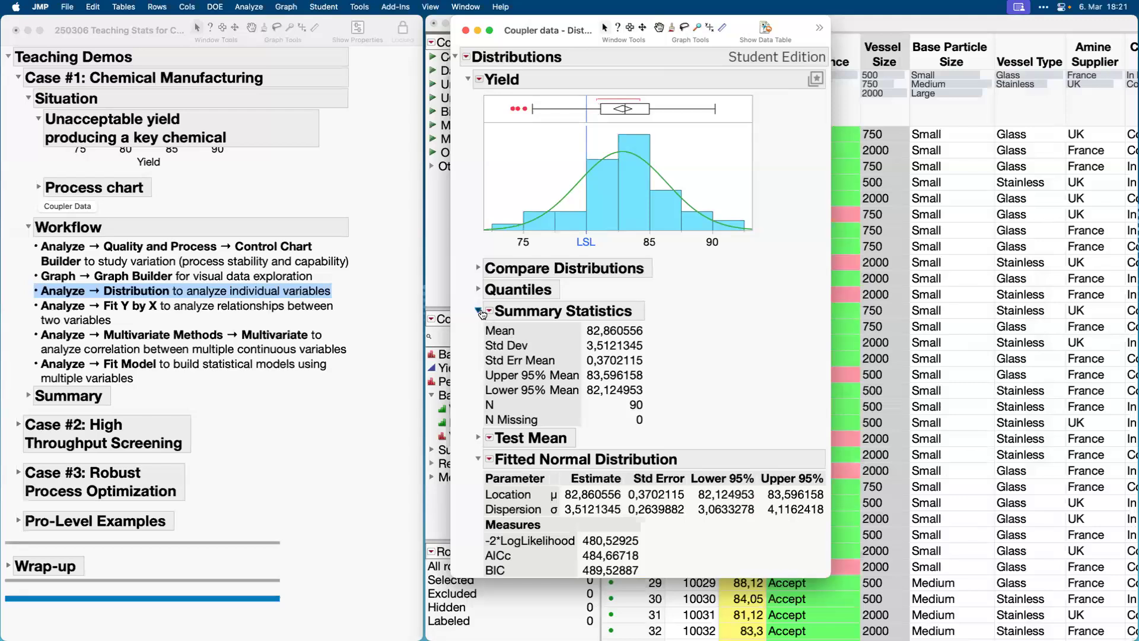
click(478, 310)
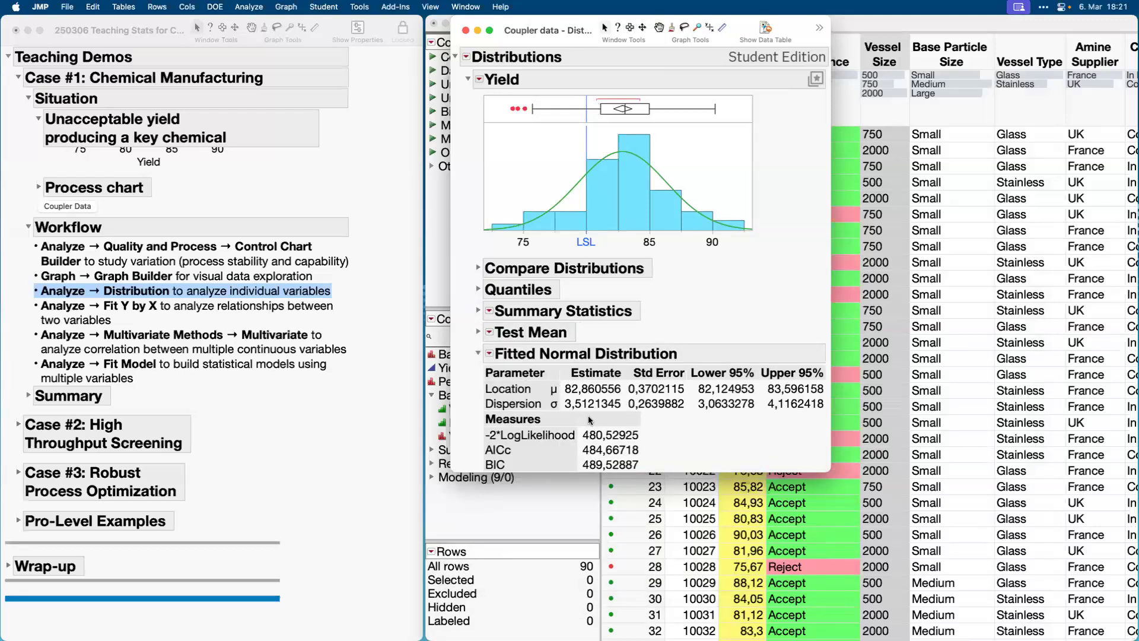
click(489, 355)
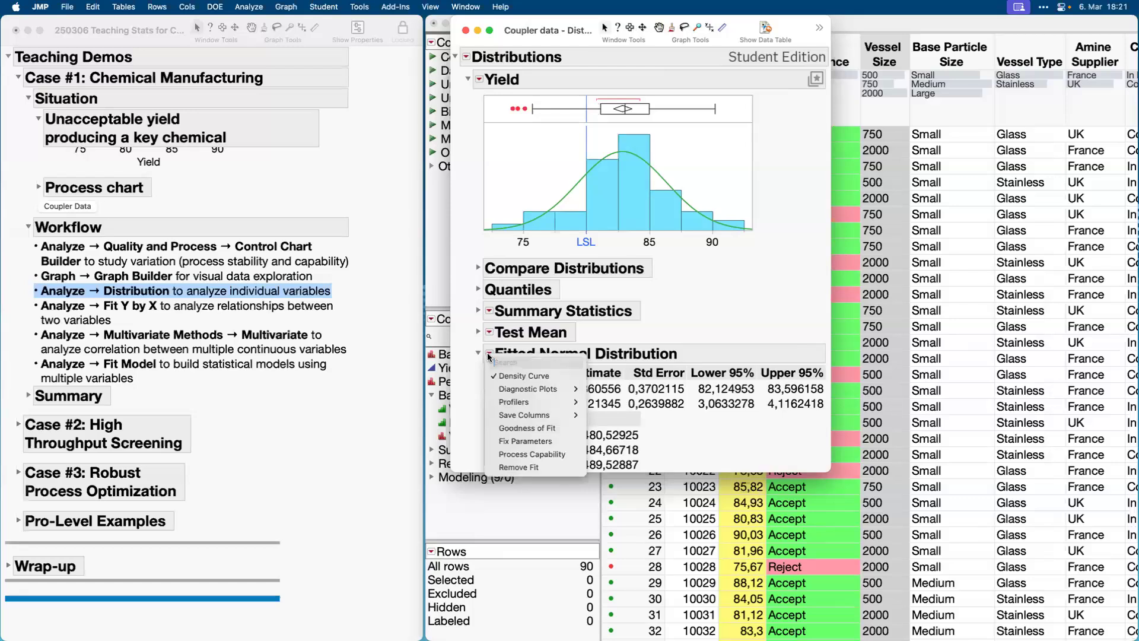
click(519, 429)
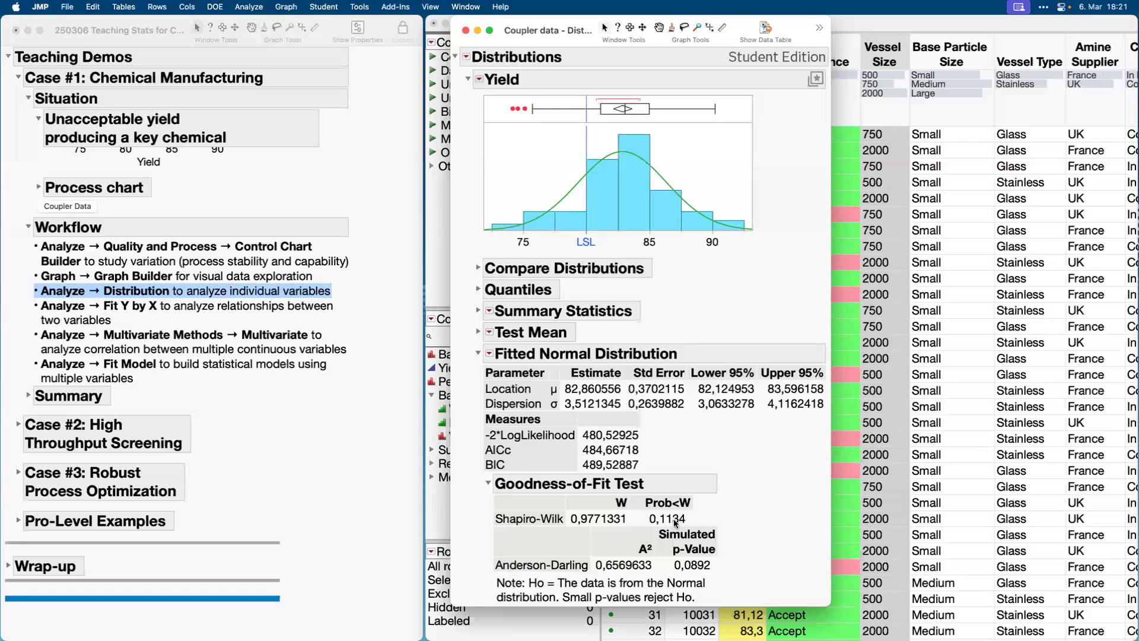
mouse_move(676, 521)
click(466, 30)
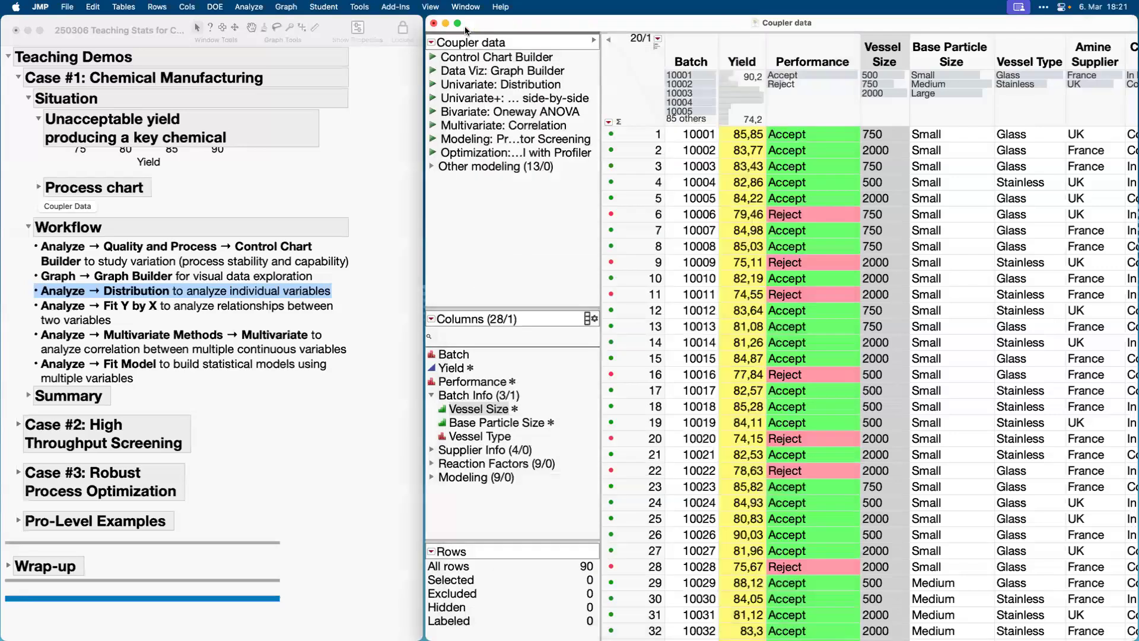
Run the saved Univariate+ side-by-side script and highlight the Reject batches across all the distributions.
click(434, 95)
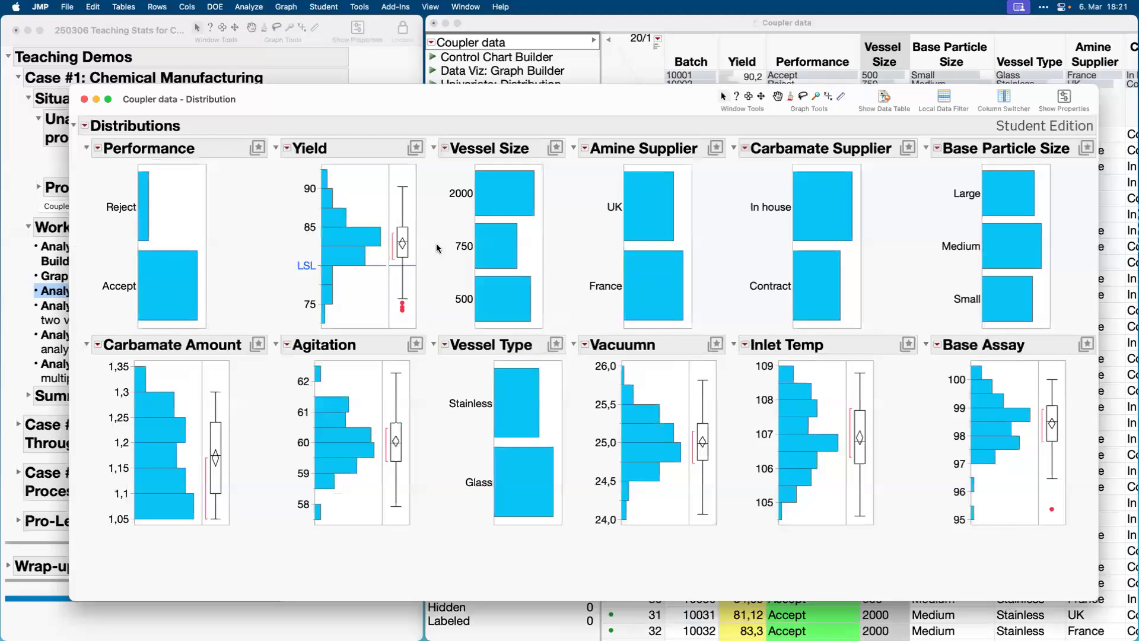
click(143, 207)
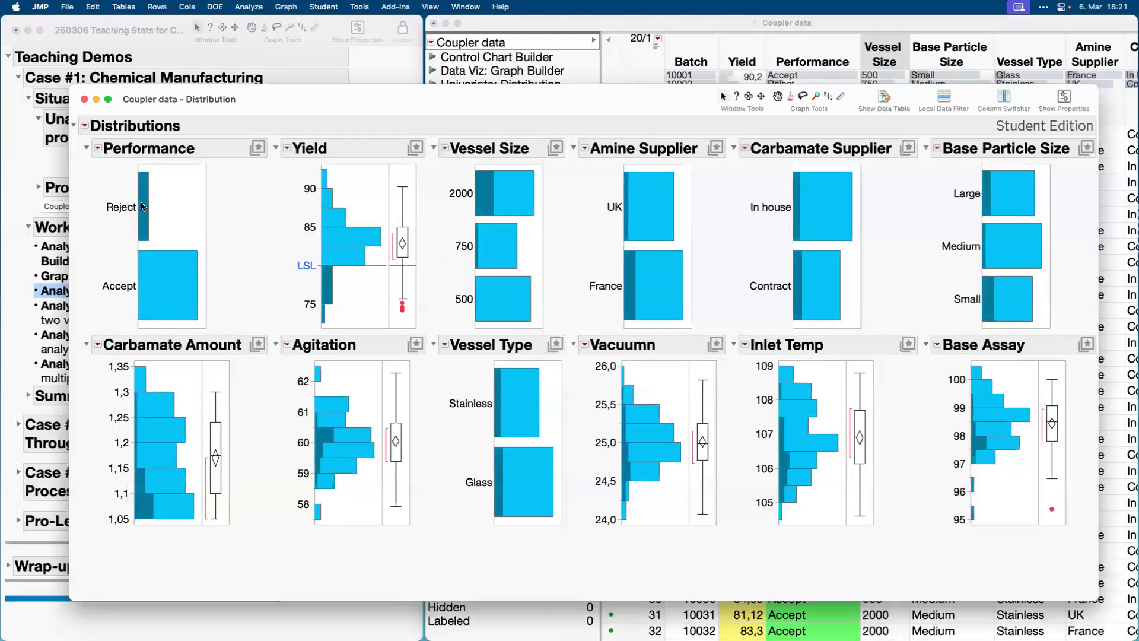
mouse_move(142, 206)
mouse_move(439, 247)
mouse_down()
mouse_move(570, 275)
mouse_move(433, 309)
mouse_move(446, 270)
mouse_up()
Highlight the high-yield bars of the Yield histogram, from about 85 upwards, and close the side-by-side distribution report.
mouse_move(332, 174)
mouse_down()
mouse_move(327, 226)
mouse_move(338, 183)
mouse_move(347, 233)
mouse_up()
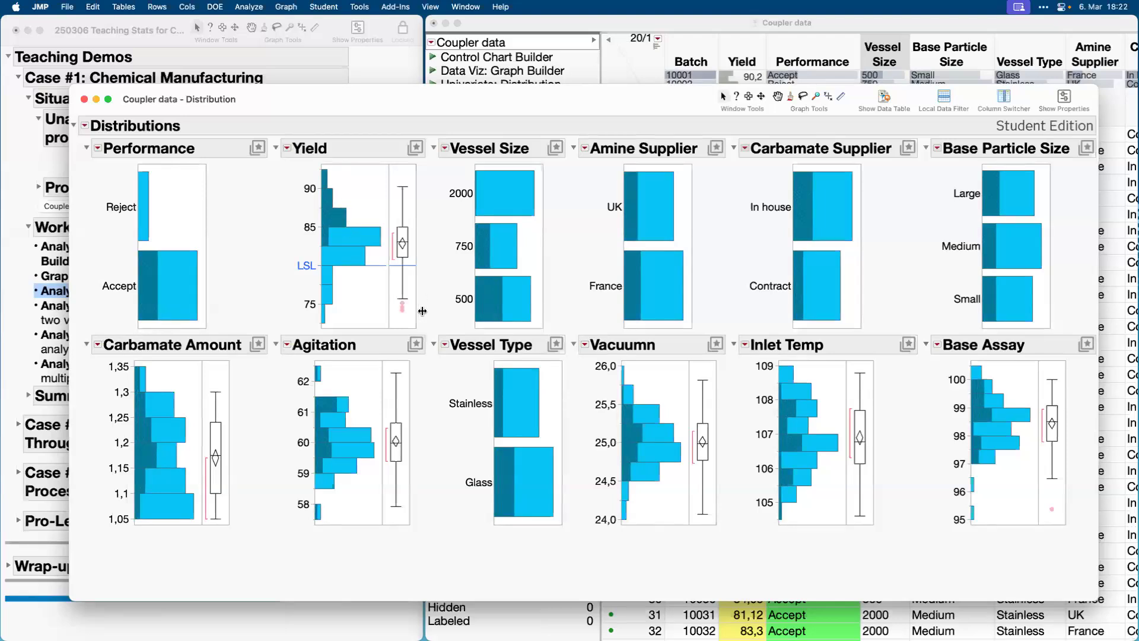
mouse_move(436, 315)
mouse_down()
mouse_move(455, 269)
mouse_move(564, 300)
mouse_move(454, 295)
mouse_up()
click(85, 101)
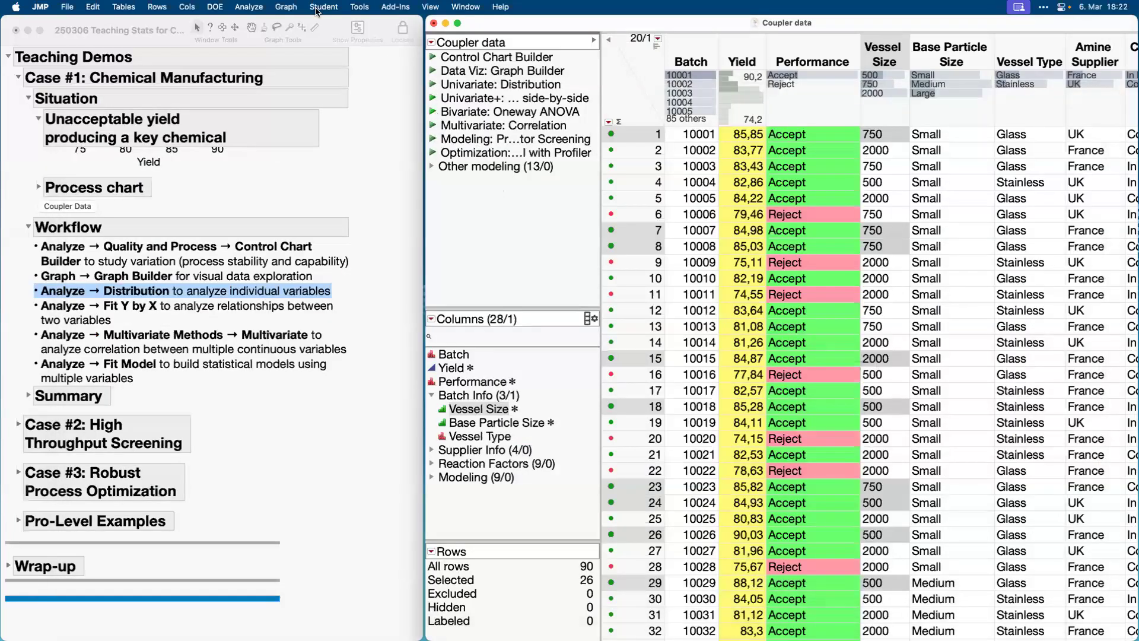
Point out the Fit Y by X platform and run the saved Bivariate: Oneway ANOVA script for Yield by Vessel Size.
click(251, 6)
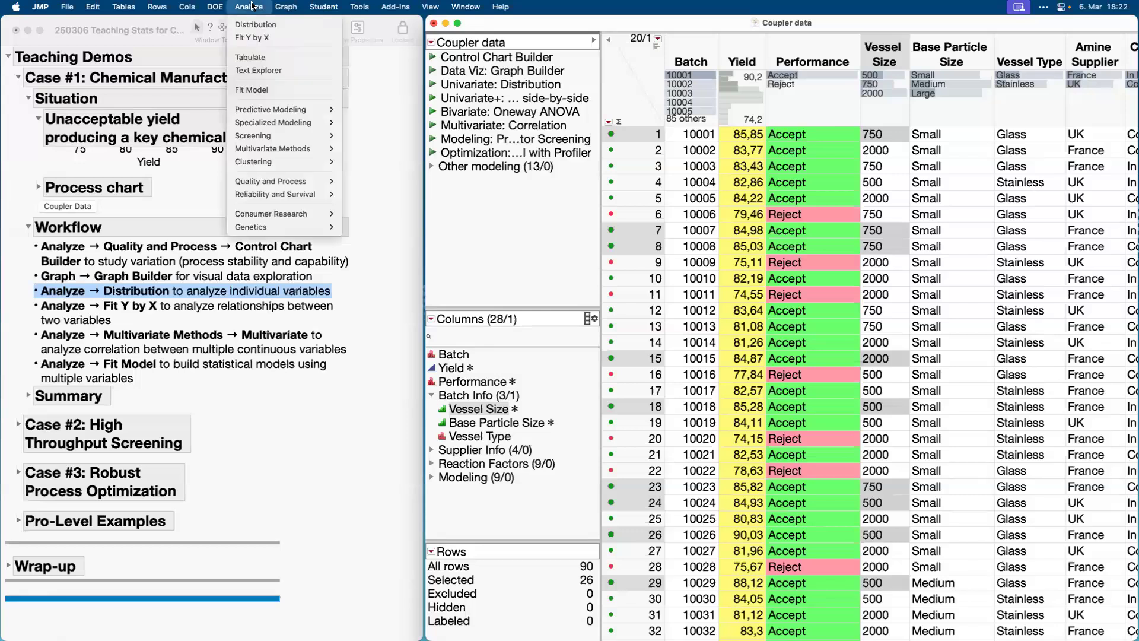
click(261, 38)
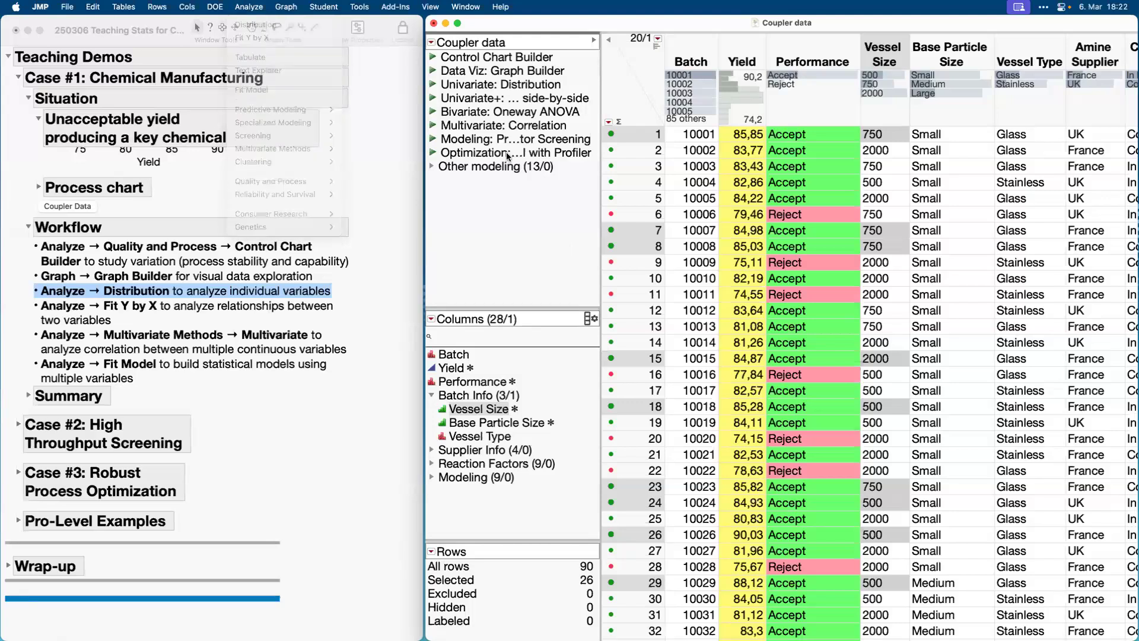
click(433, 113)
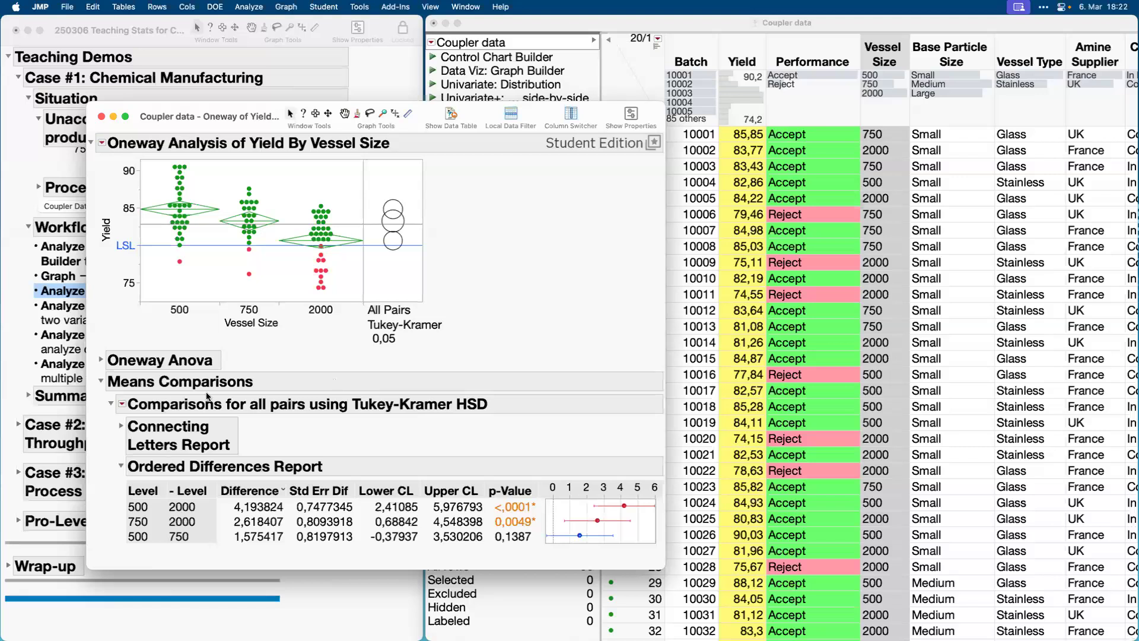
Expand the Connecting Letters Report of the Tukey-Kramer comparison and select the comparison circle of vessel size 500.
click(102, 144)
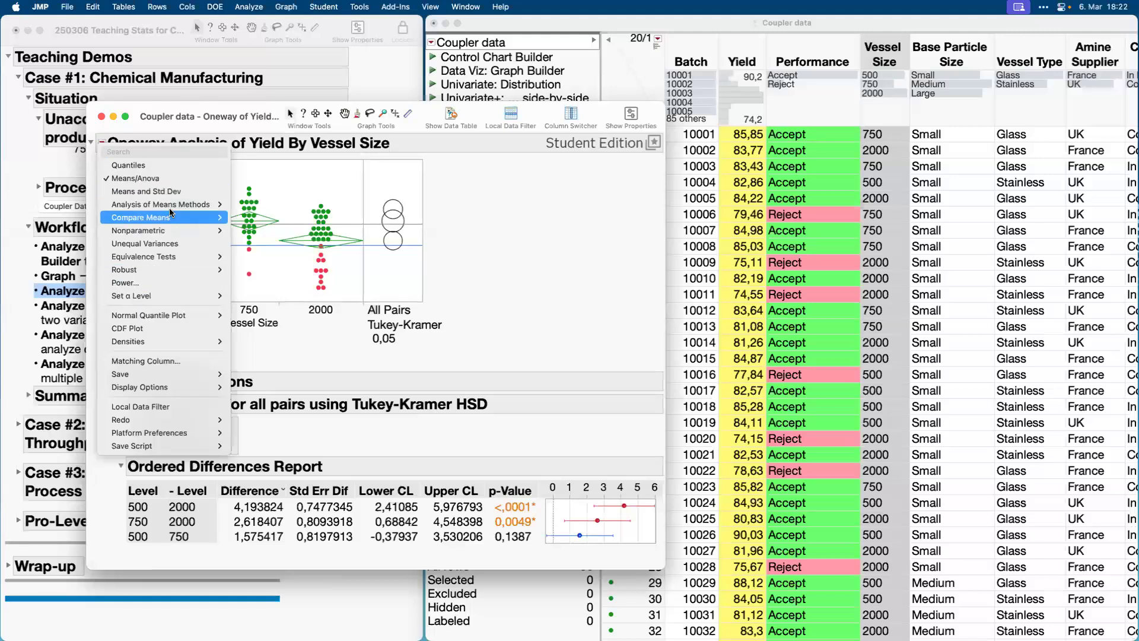
click(499, 244)
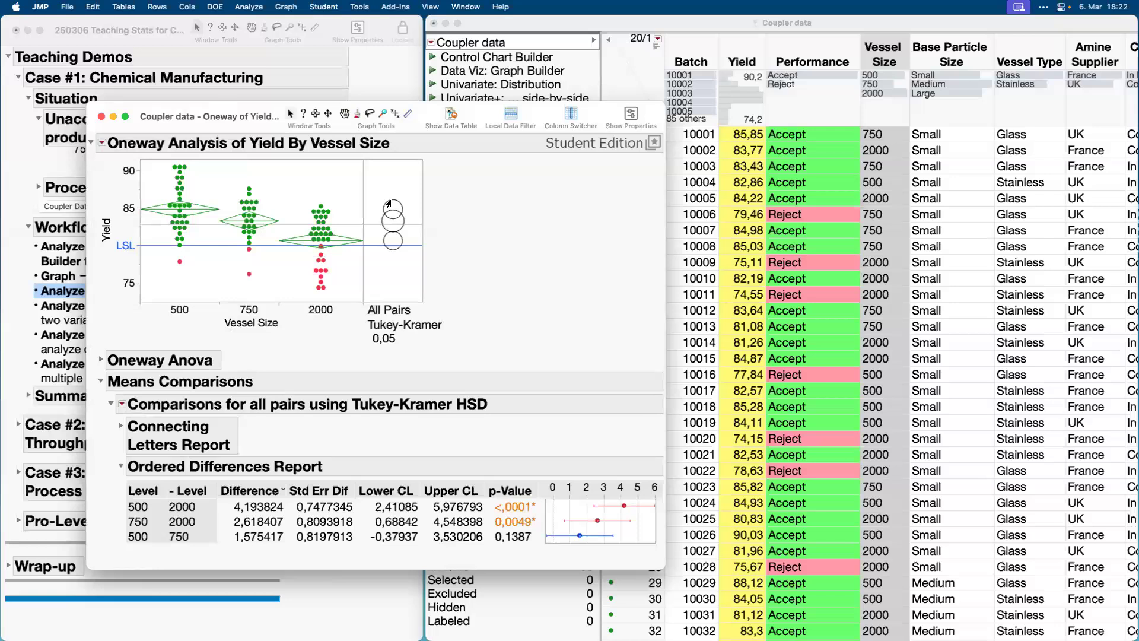
click(121, 425)
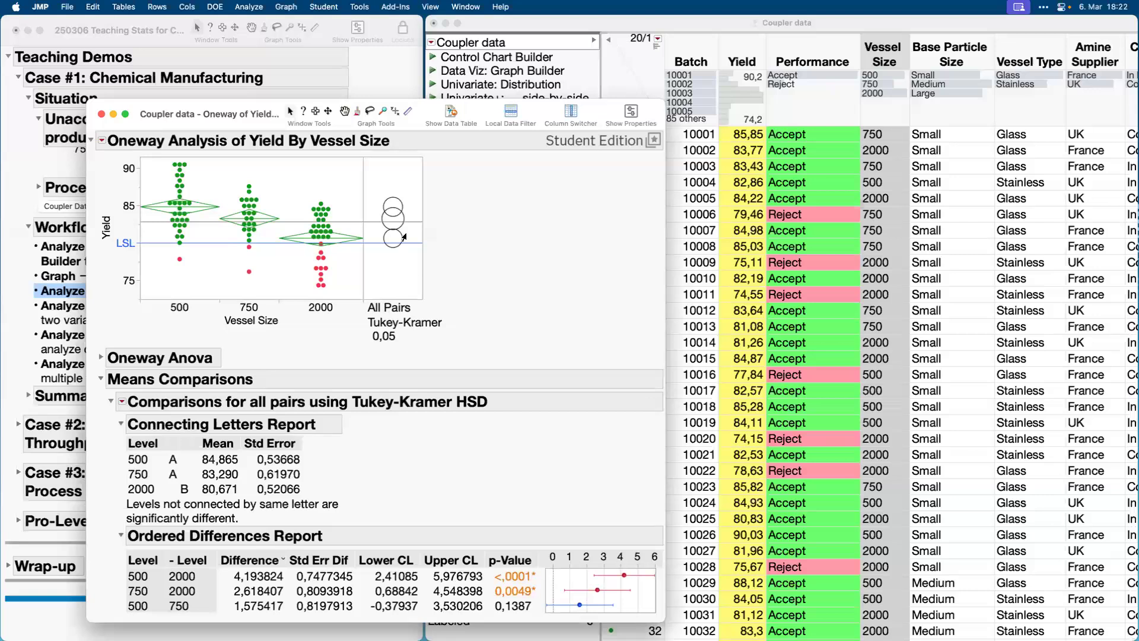
click(393, 200)
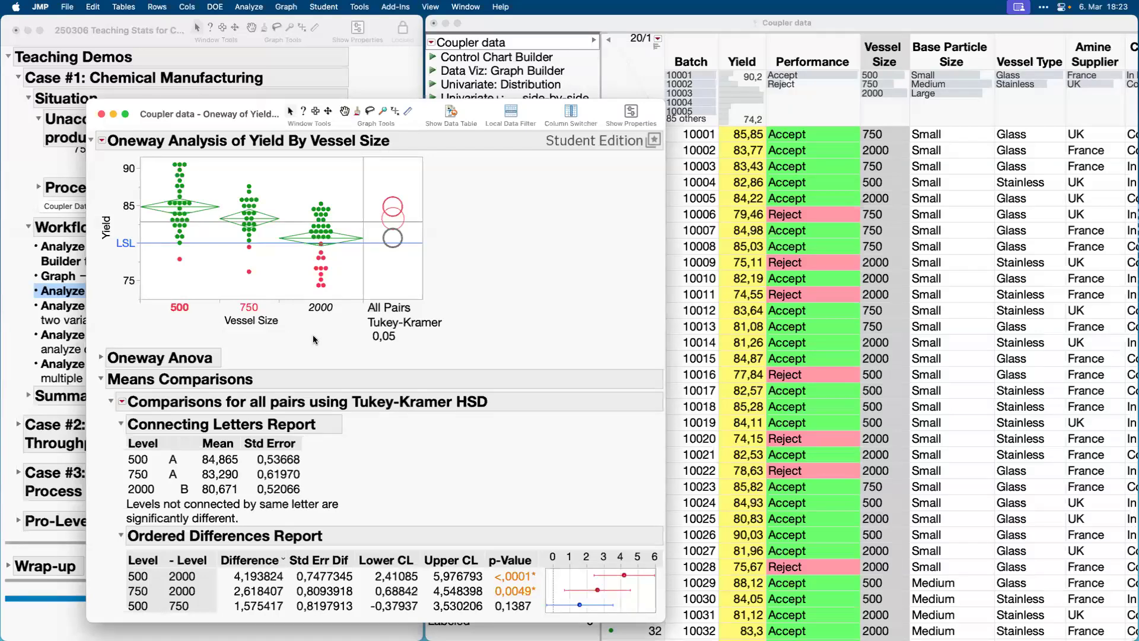
Show the option for saving the Oneway analysis script to the data table, and close the Oneway report.
click(102, 141)
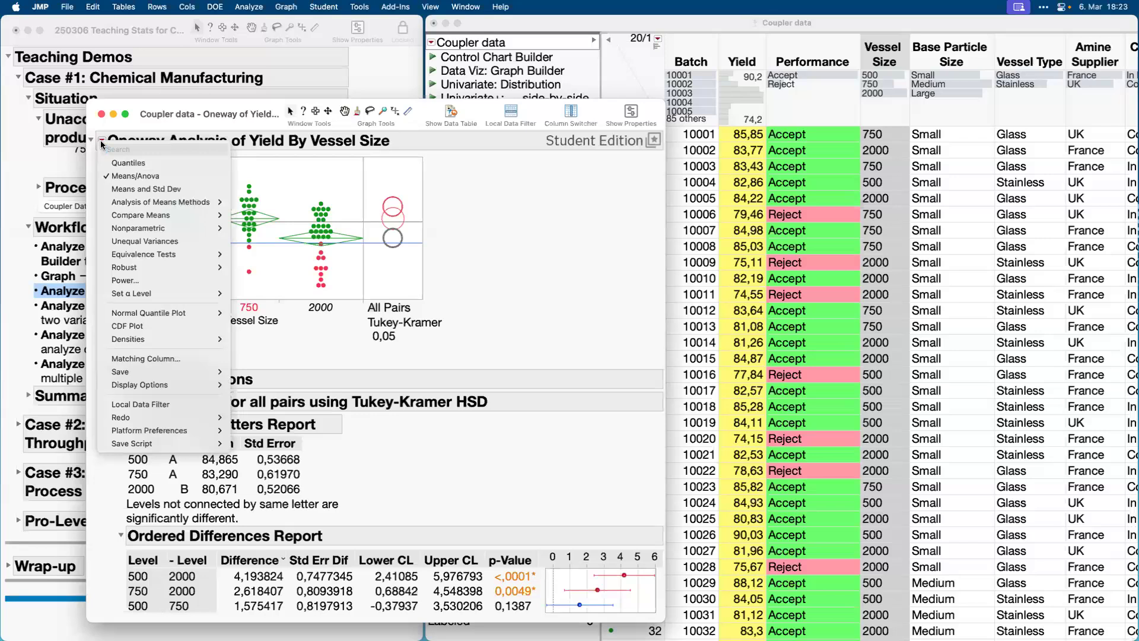
mouse_move(178, 443)
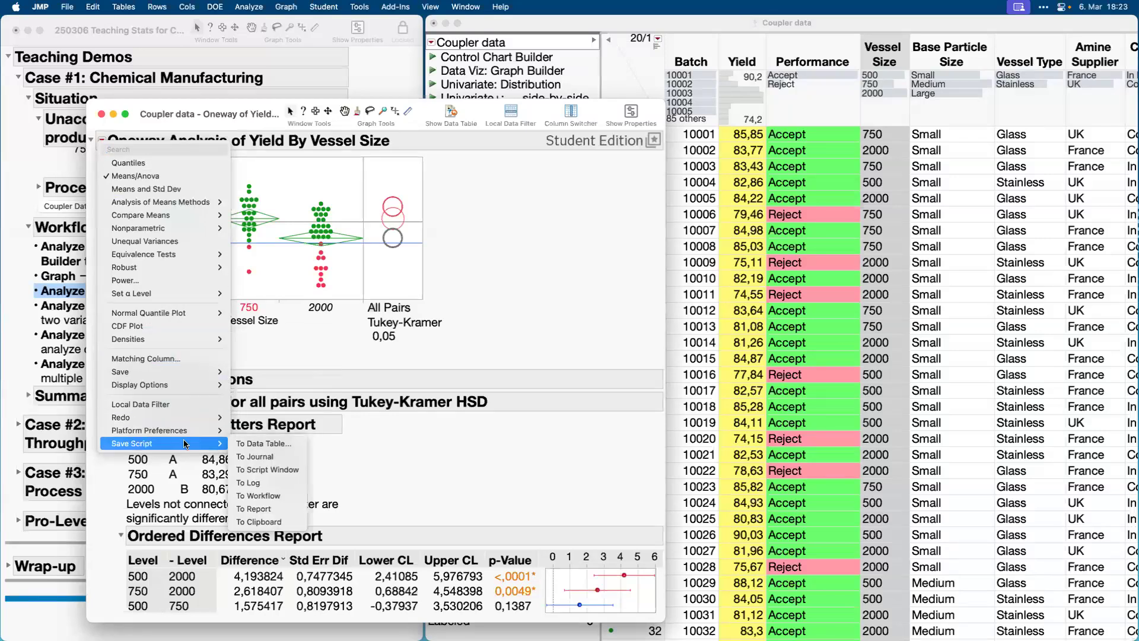
click(245, 443)
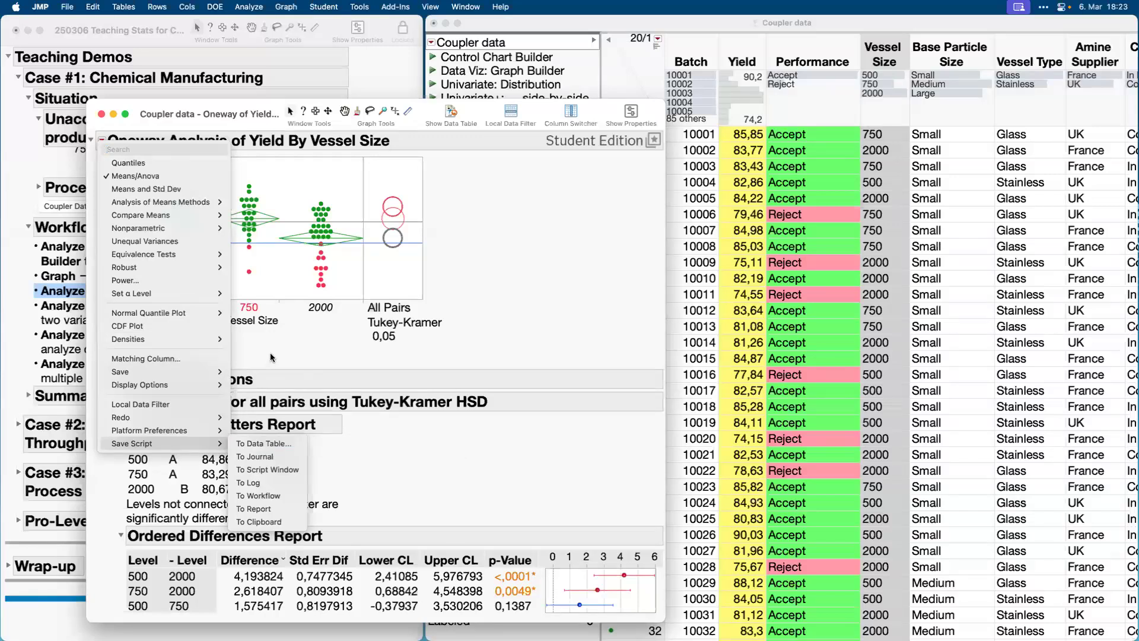
click(101, 114)
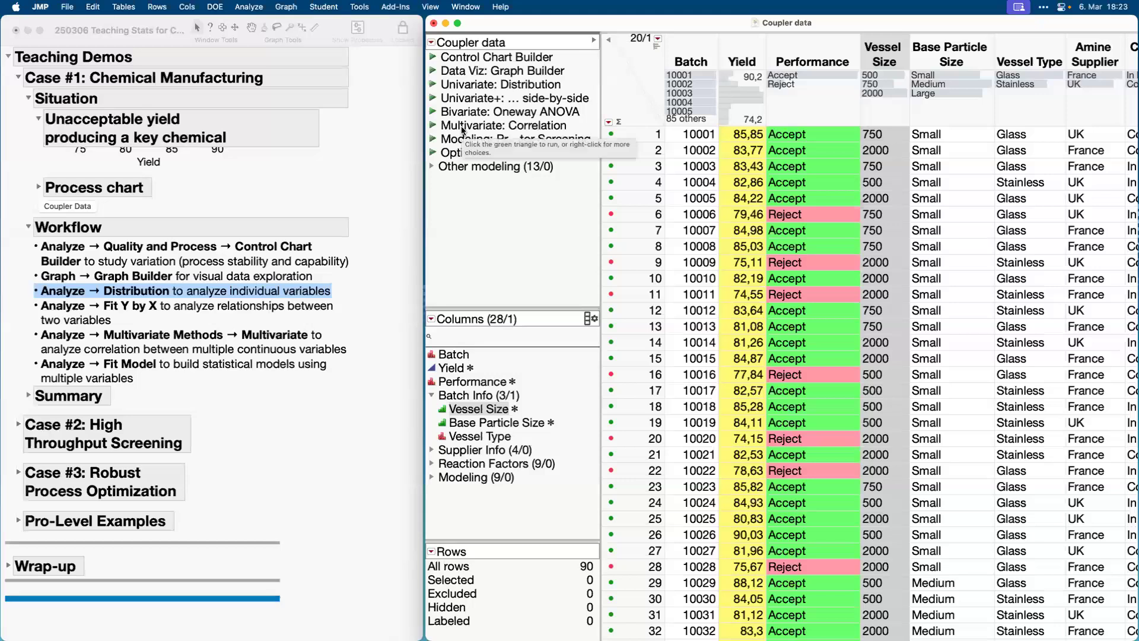
Mark the Fit Y by X item in the journal's workflow list.
click(161, 311)
click(160, 311)
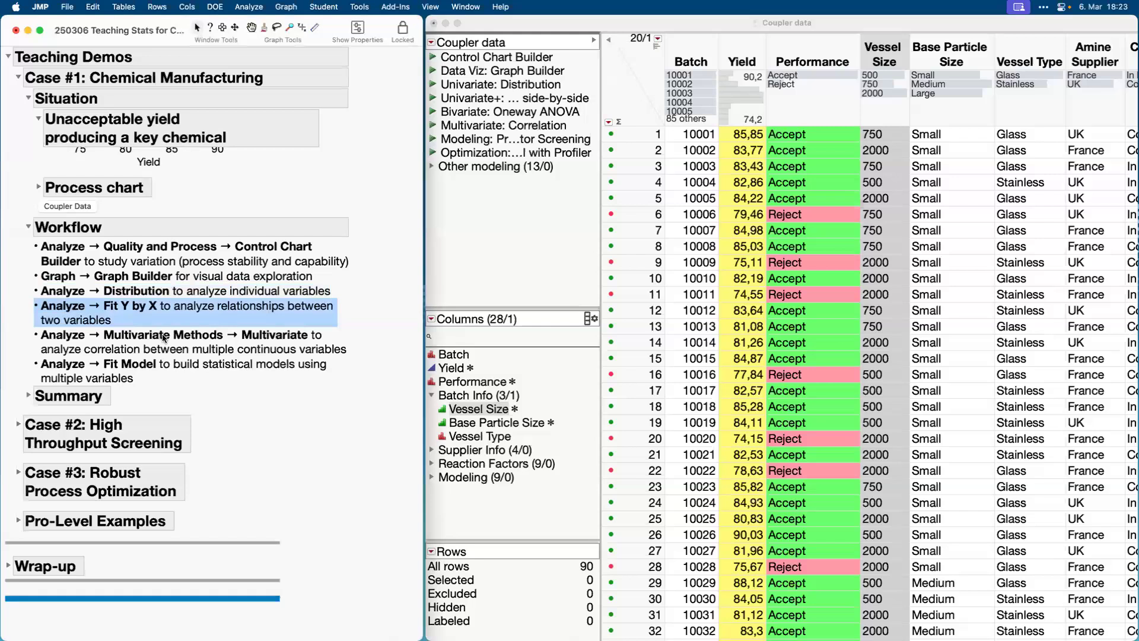
Mark the Multivariate item in the journal's workflow list and run the saved Multivariate: Correlation script.
click(165, 336)
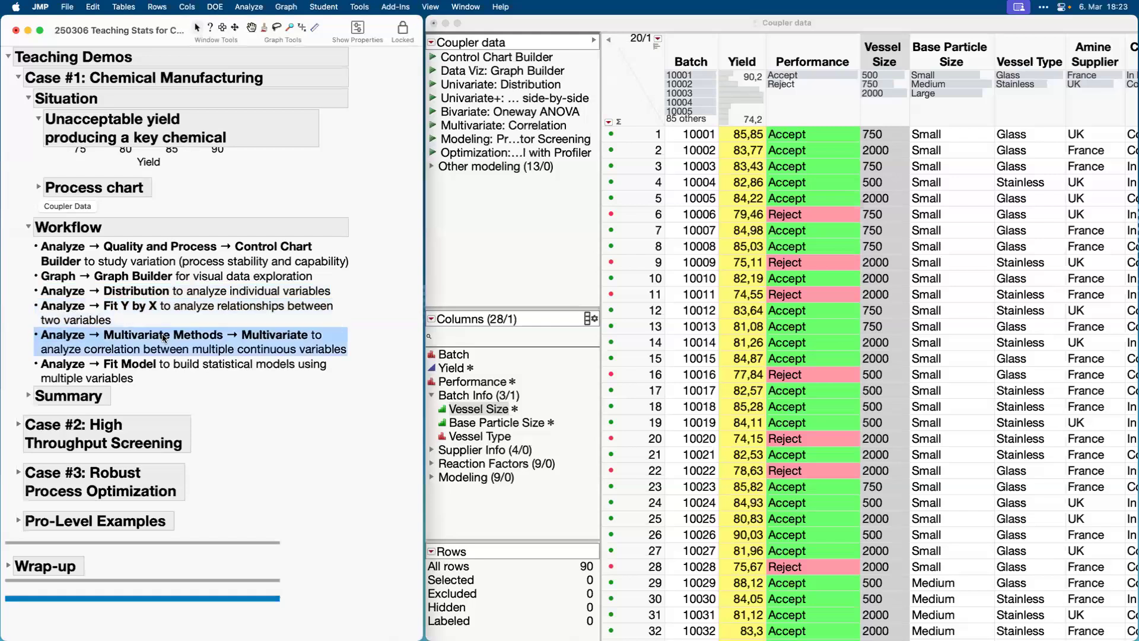
click(434, 127)
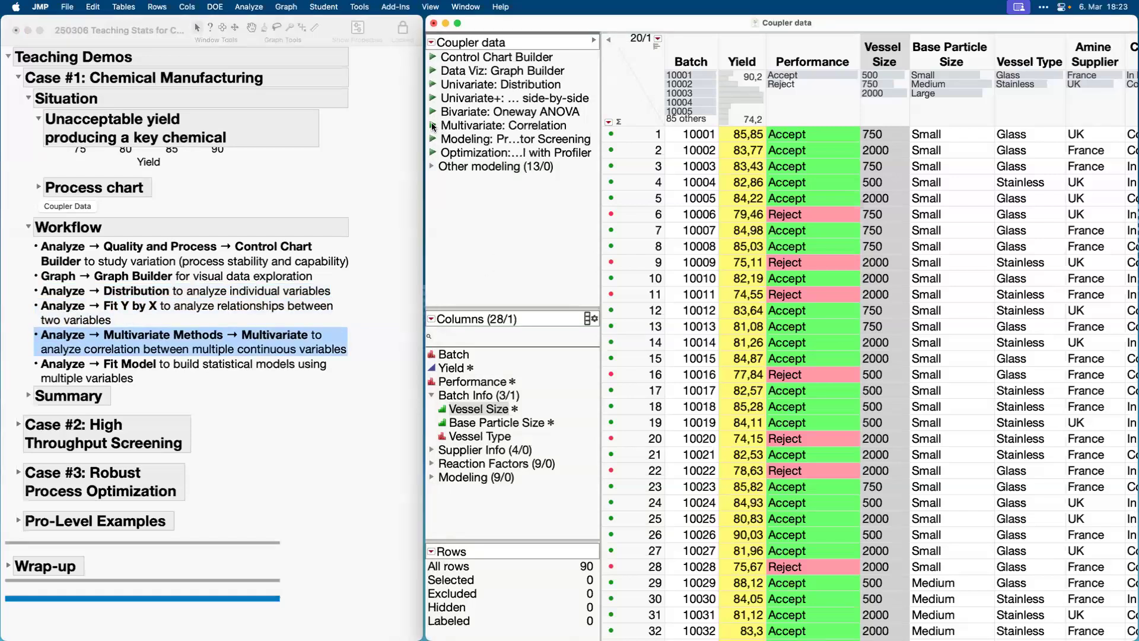
click(434, 126)
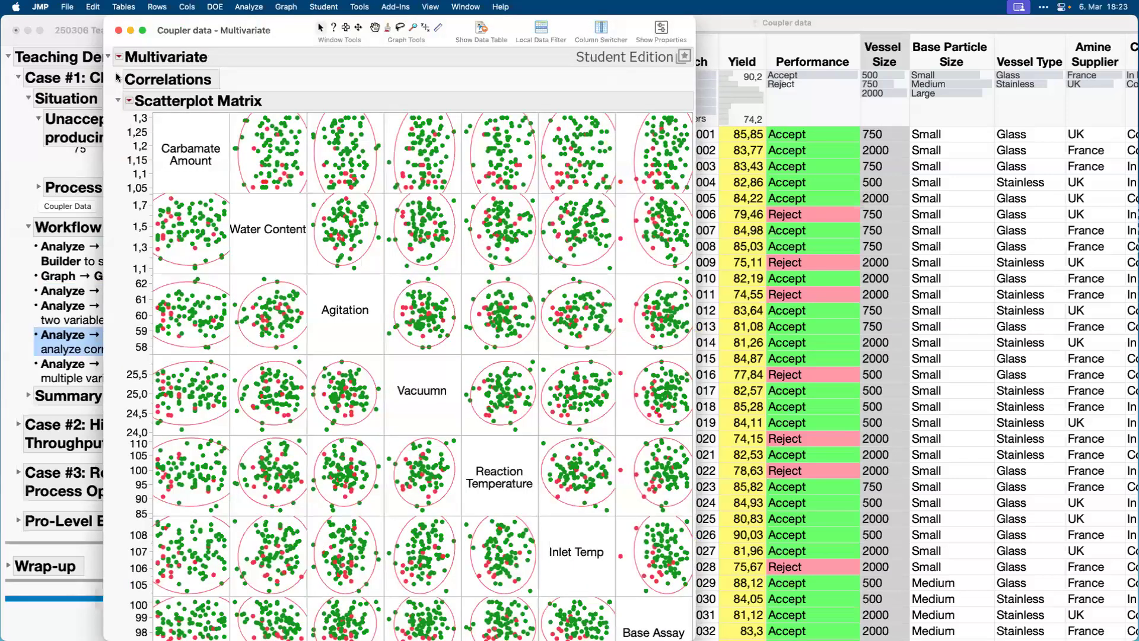
Collapse the Scatterplot Matrix and briefly view the Color Map on Correlations in the Multivariate report.
click(118, 100)
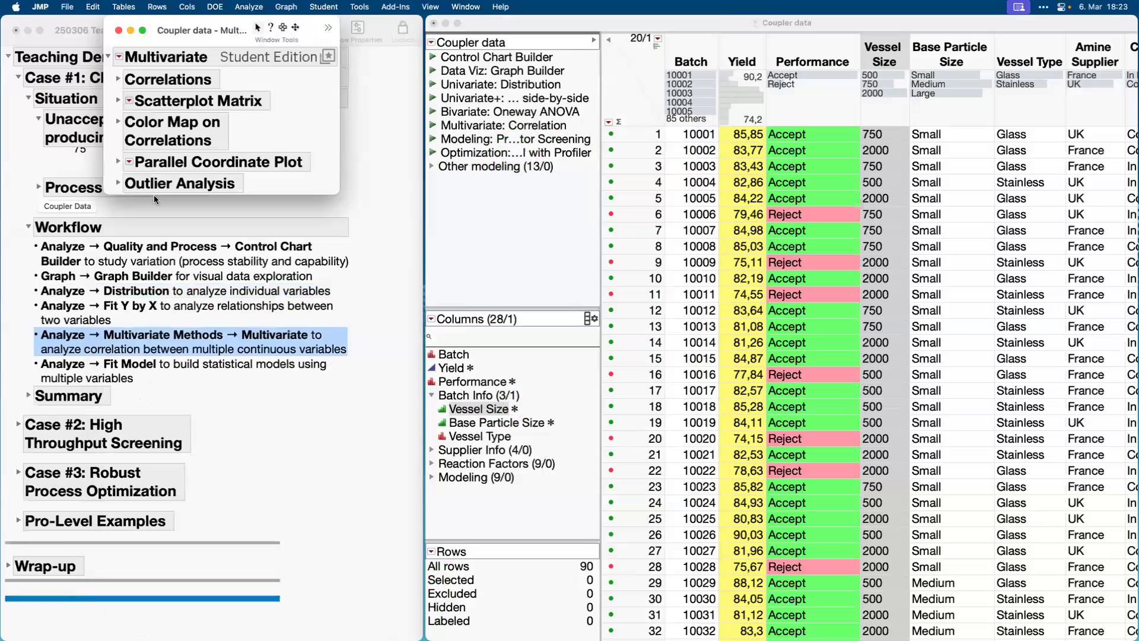
click(119, 121)
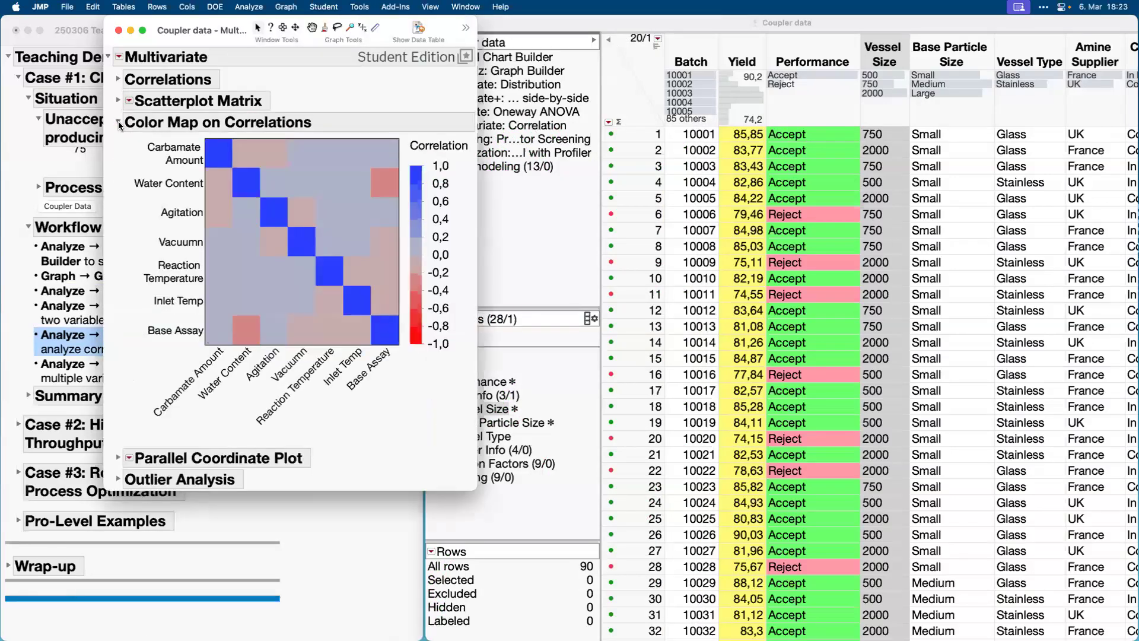
click(118, 123)
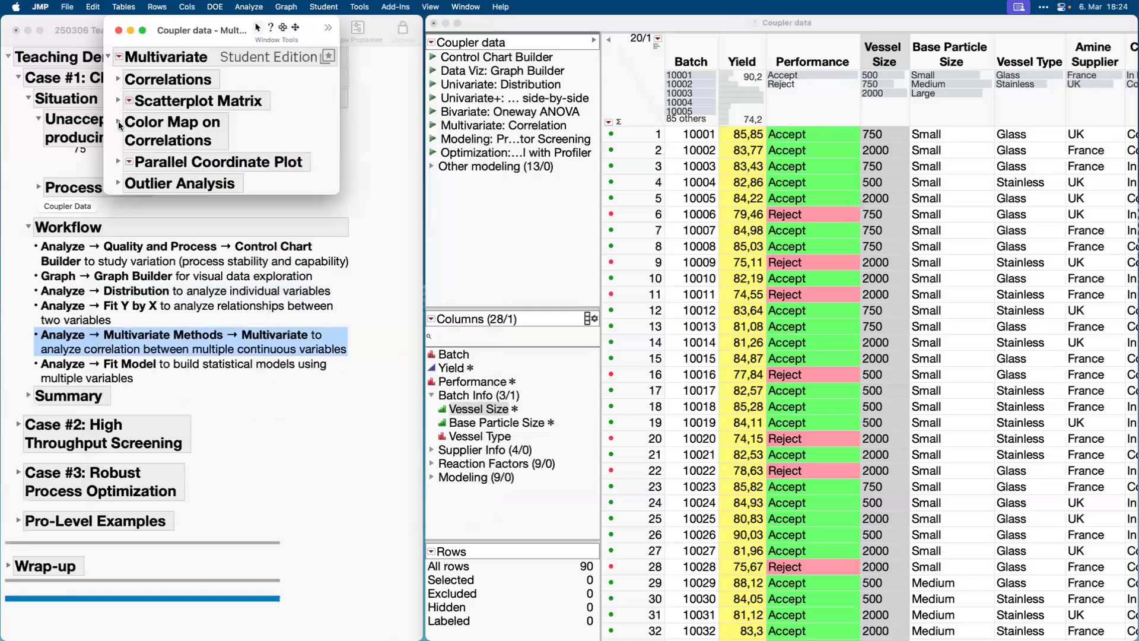
Assign an asterisk row marker to the four points above the UCL in the Mahalanobis Distances plot, and close the Multivariate report.
click(118, 183)
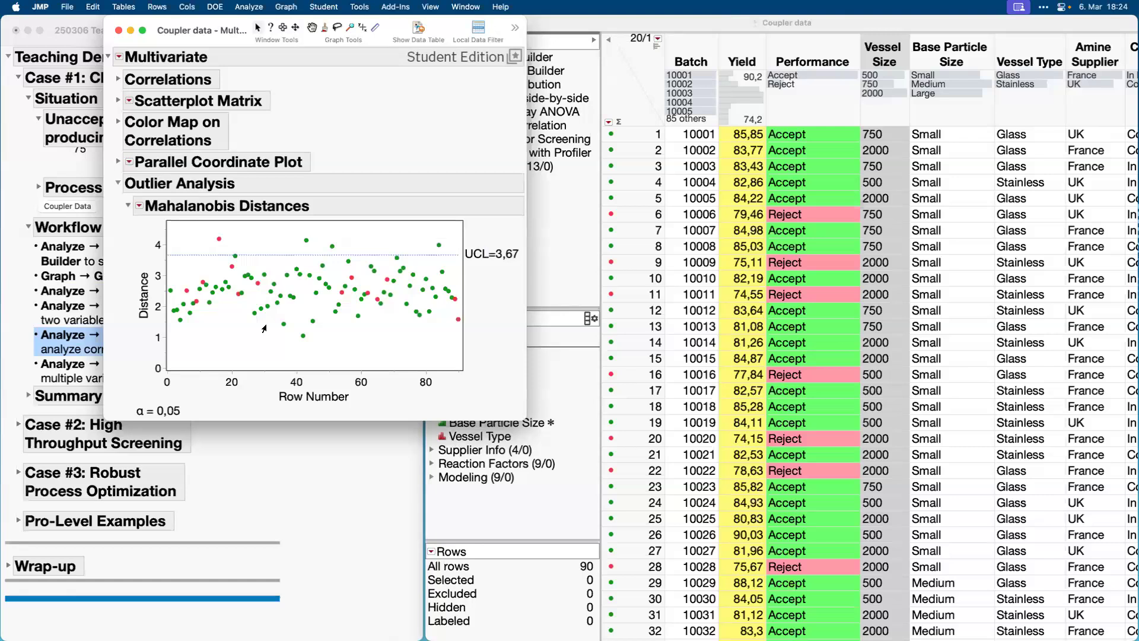
drag(205, 231, 449, 255)
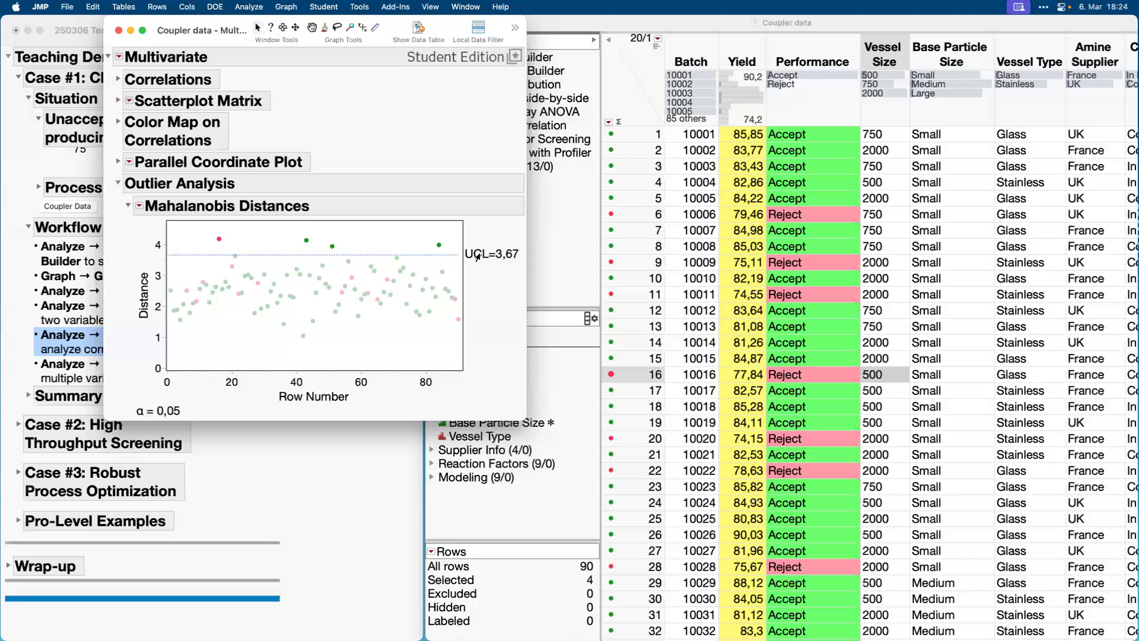
right_click(303, 243)
mouse_move(339, 261)
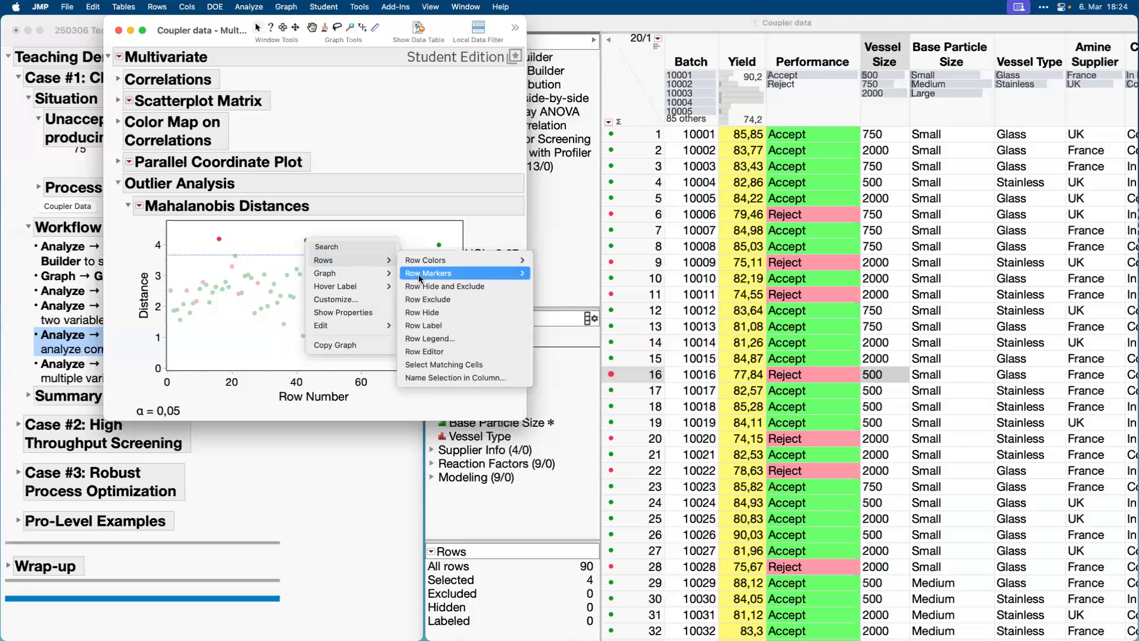
mouse_move(498, 274)
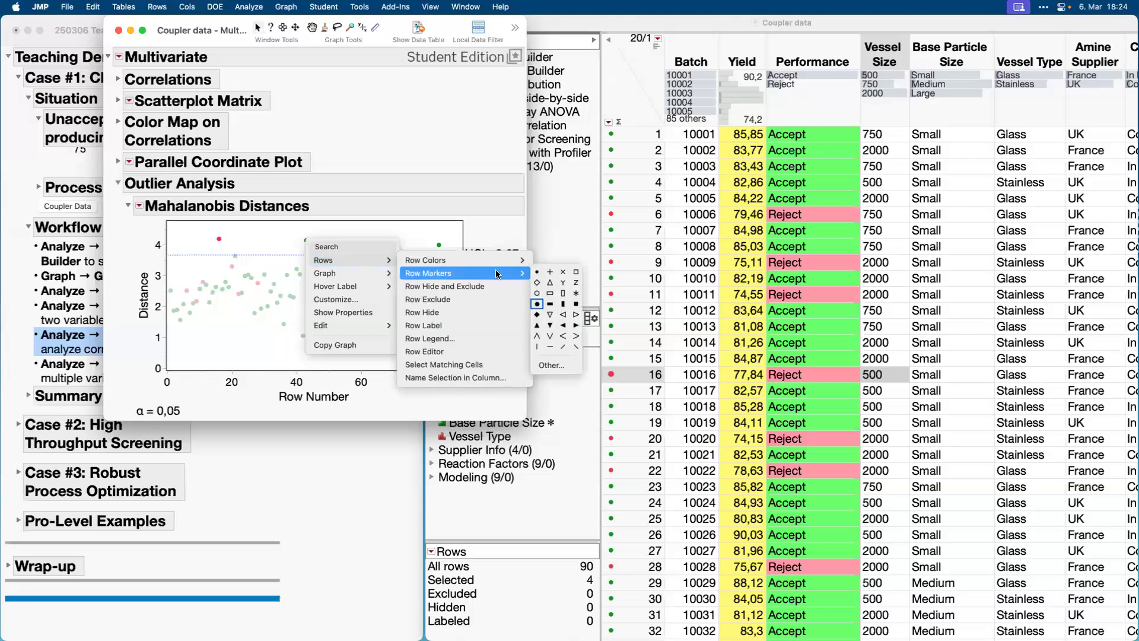
click(575, 292)
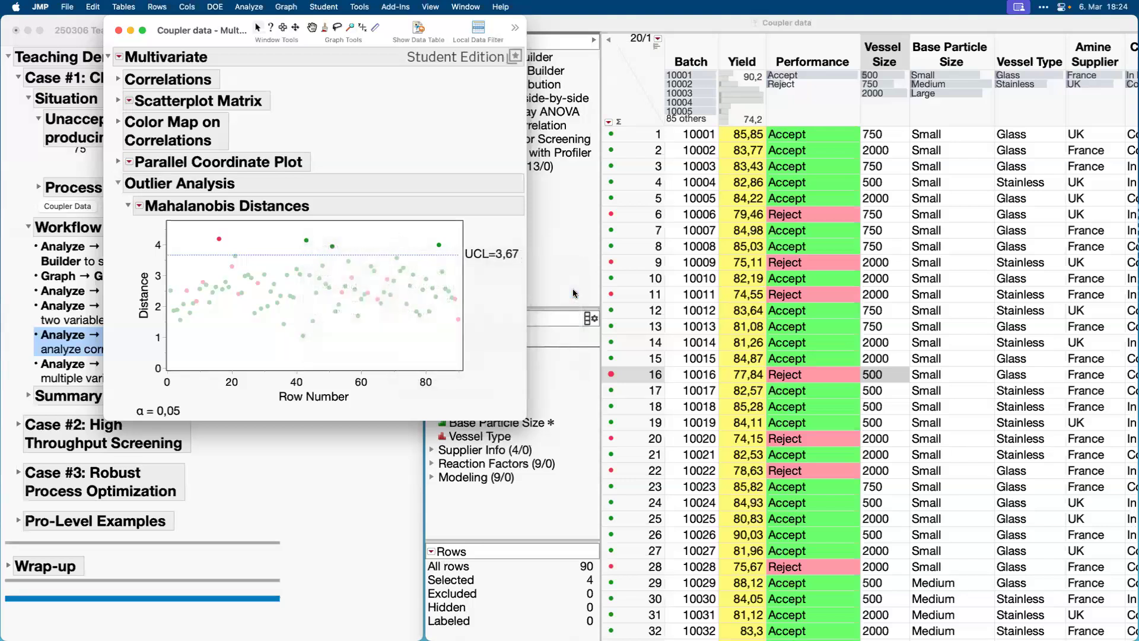
click(398, 232)
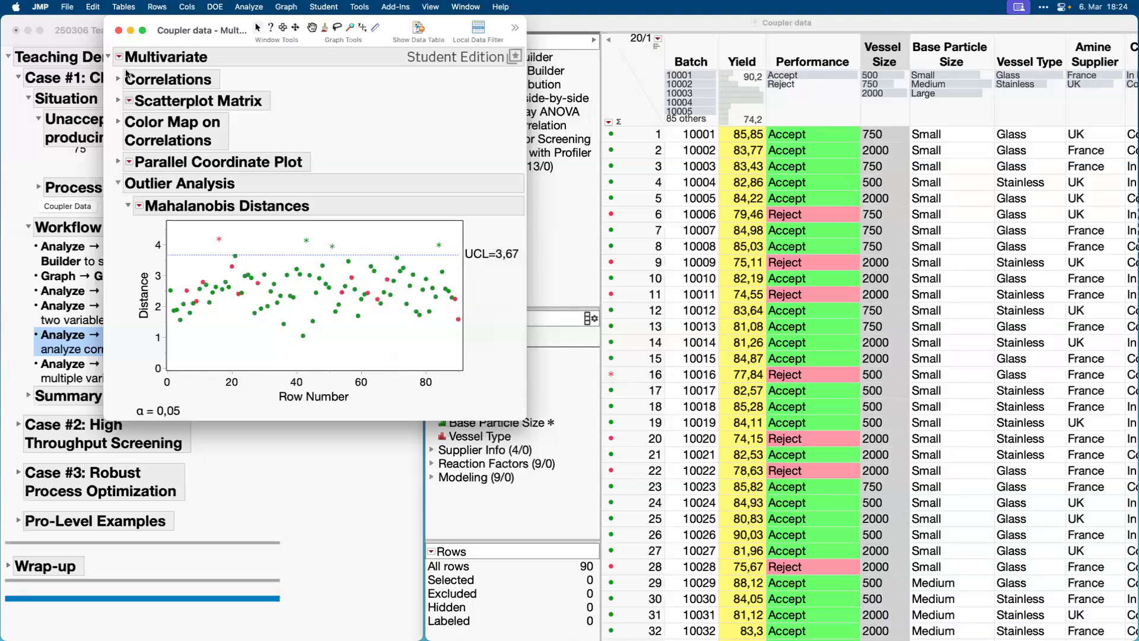
click(119, 32)
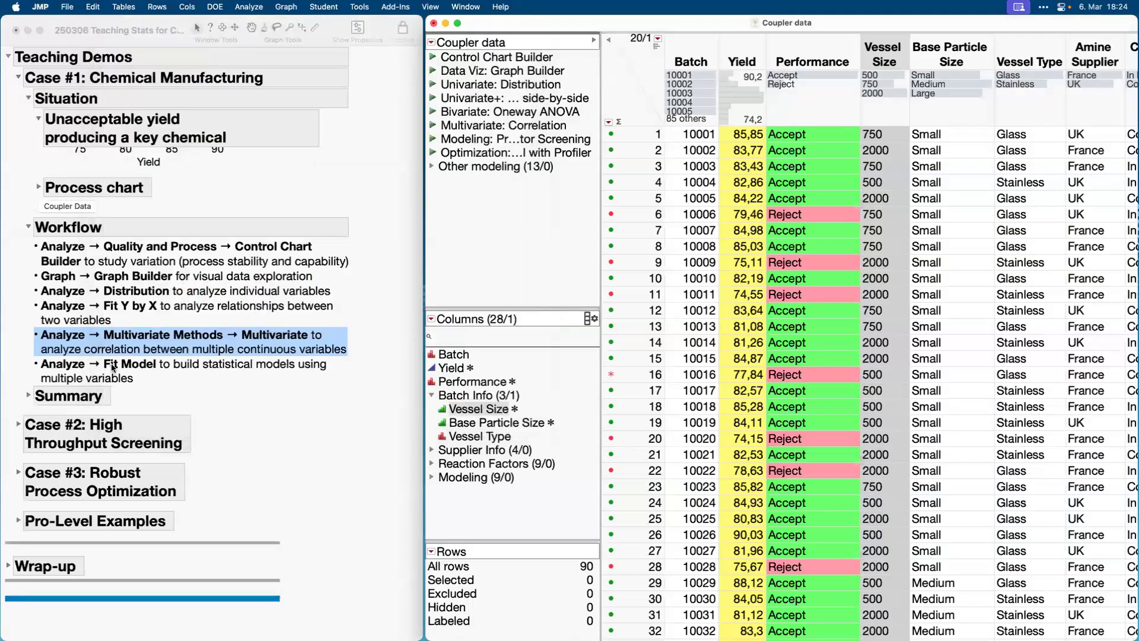
Mark the Fit Model item in the journal's workflow list and run the saved Optimization script with Profiler.
click(122, 367)
click(122, 367)
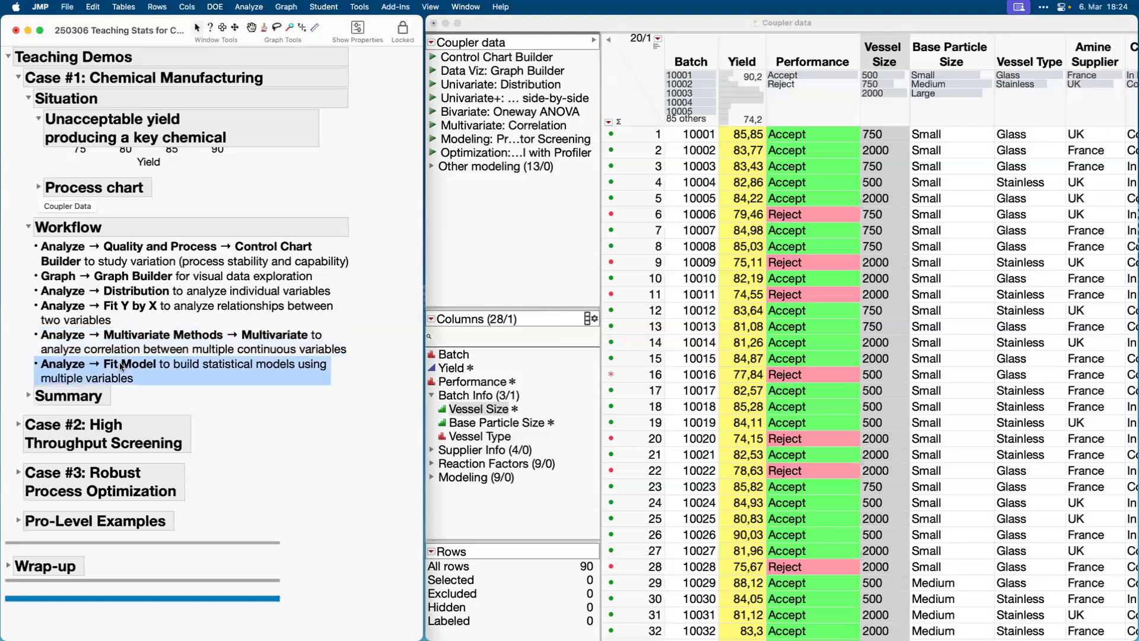
click(431, 152)
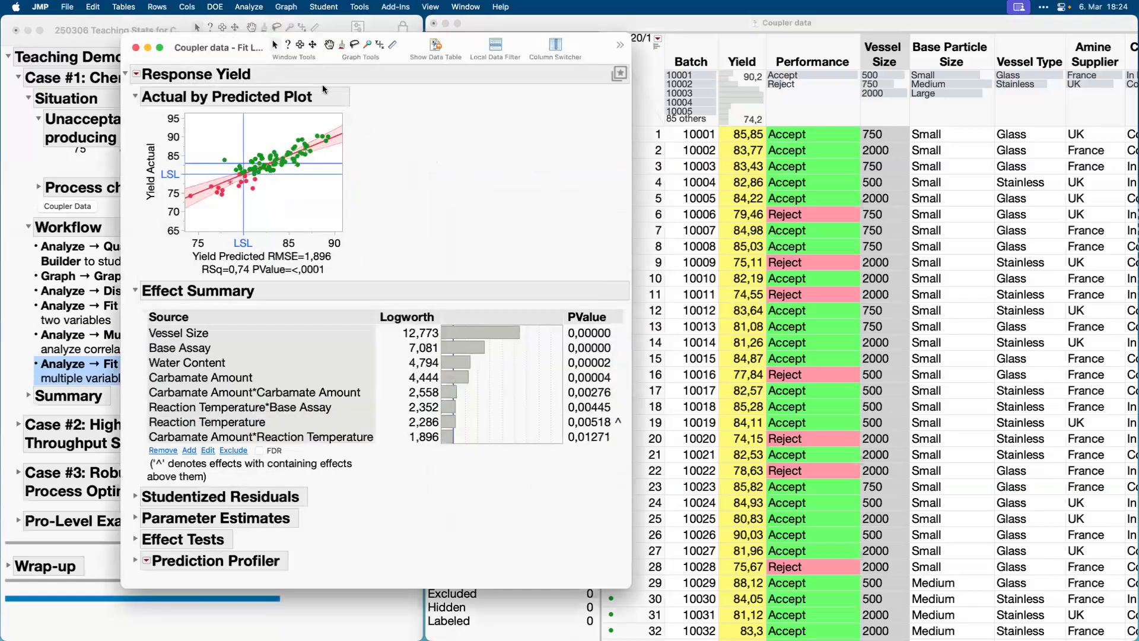
drag(252, 57, 547, 80)
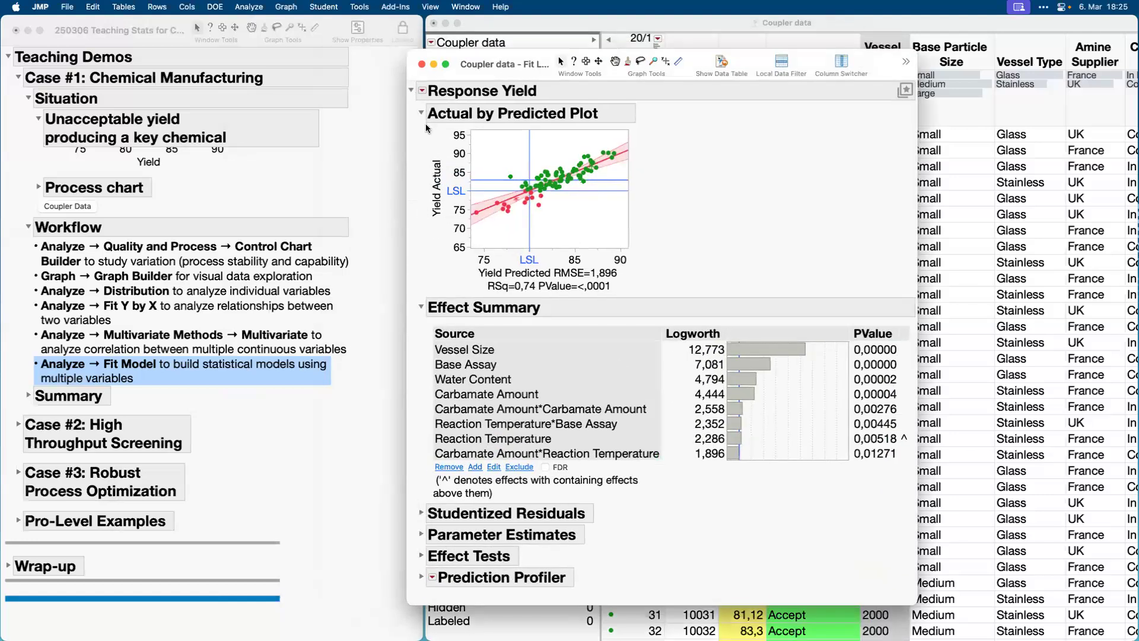
Relaunch the Yield analysis to review the model specification and the available personality options, and close the Fit Model dialog.
click(423, 90)
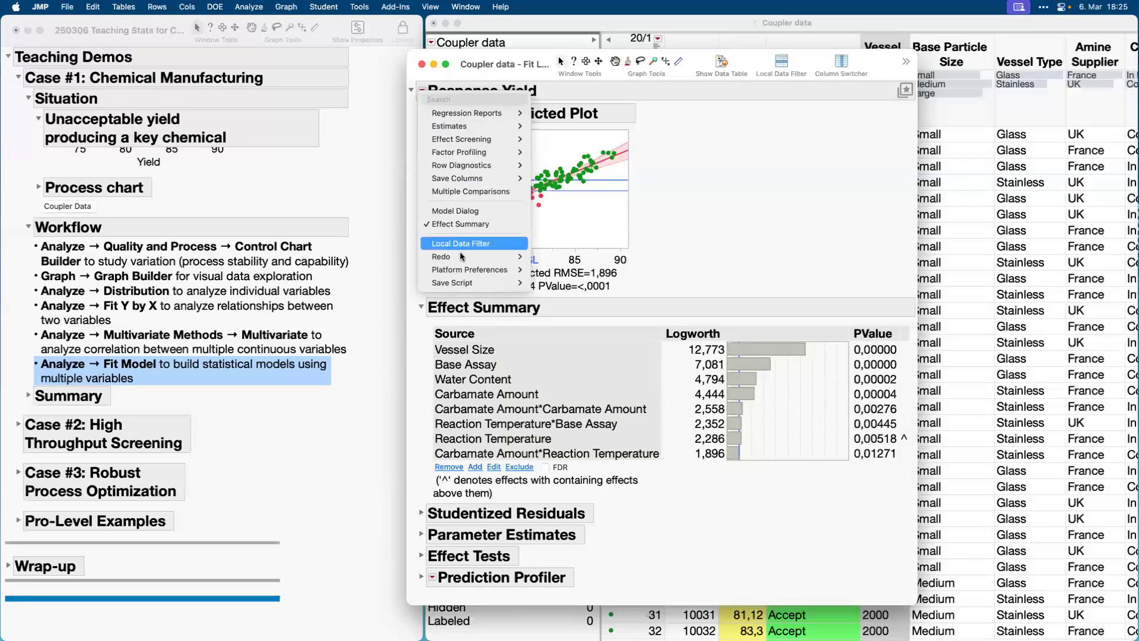
mouse_move(462, 257)
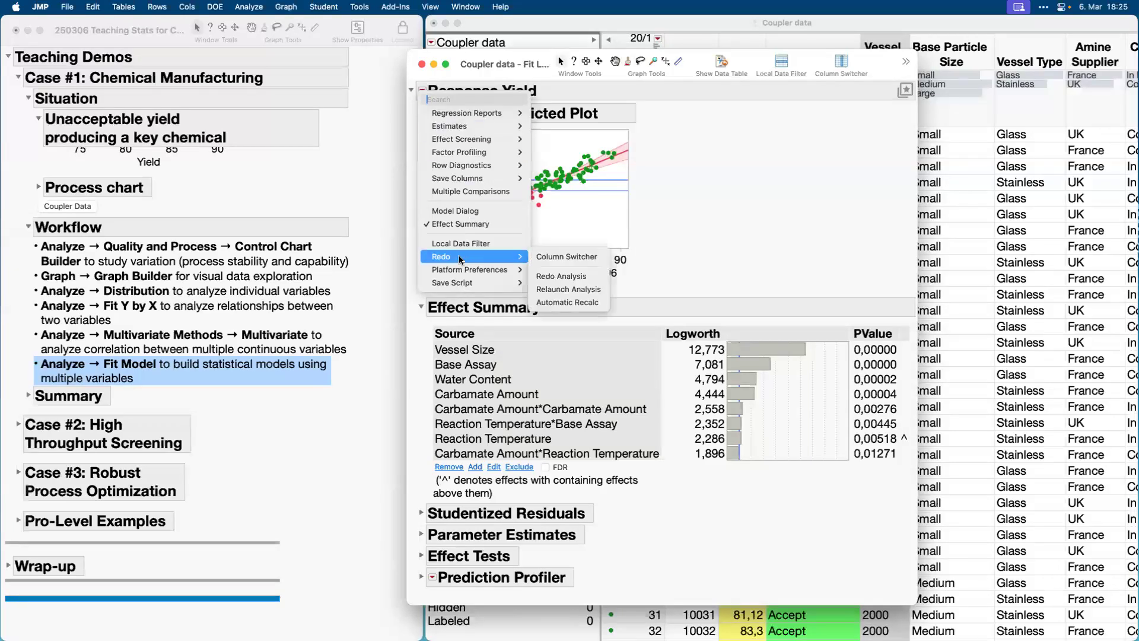
click(554, 289)
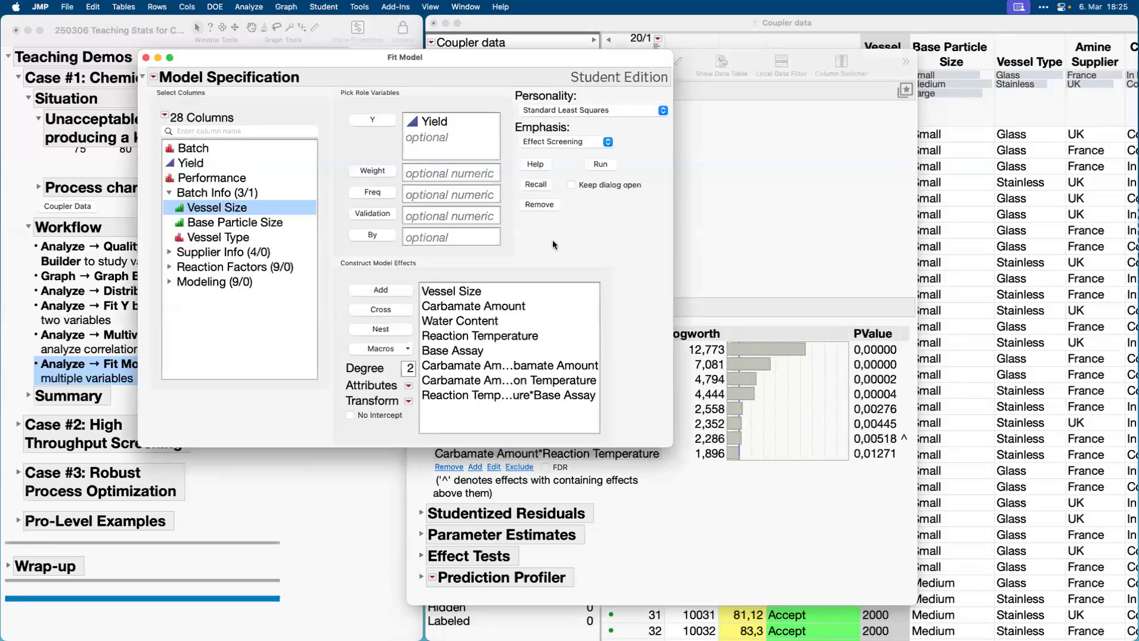
click(418, 121)
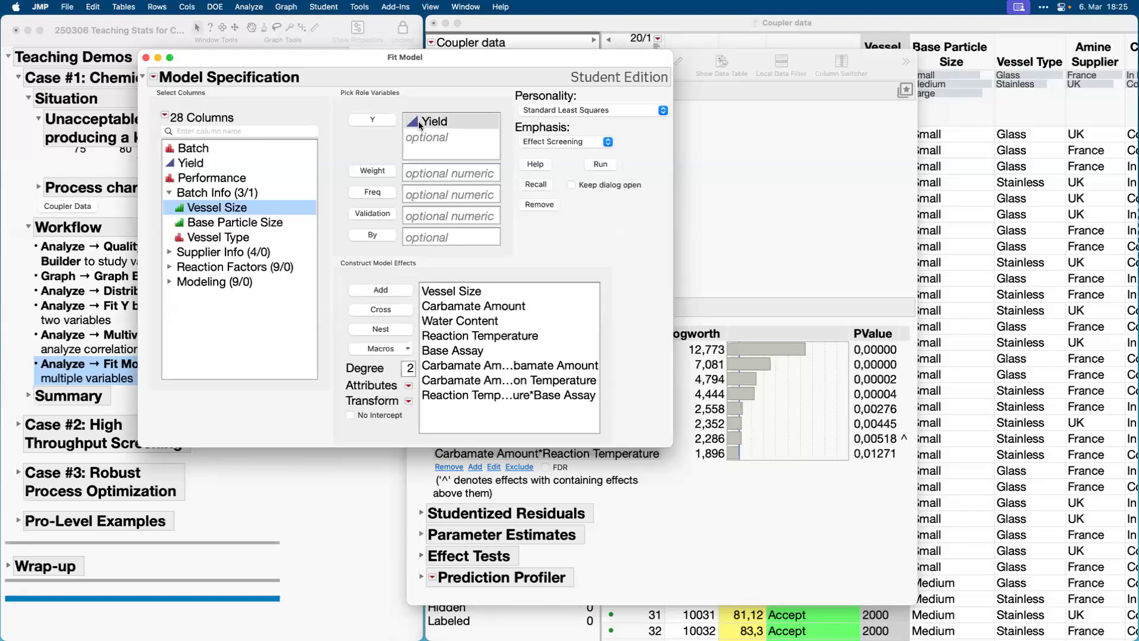
mouse_move(515, 273)
mouse_down()
mouse_move(393, 318)
mouse_move(615, 408)
mouse_move(467, 288)
mouse_up()
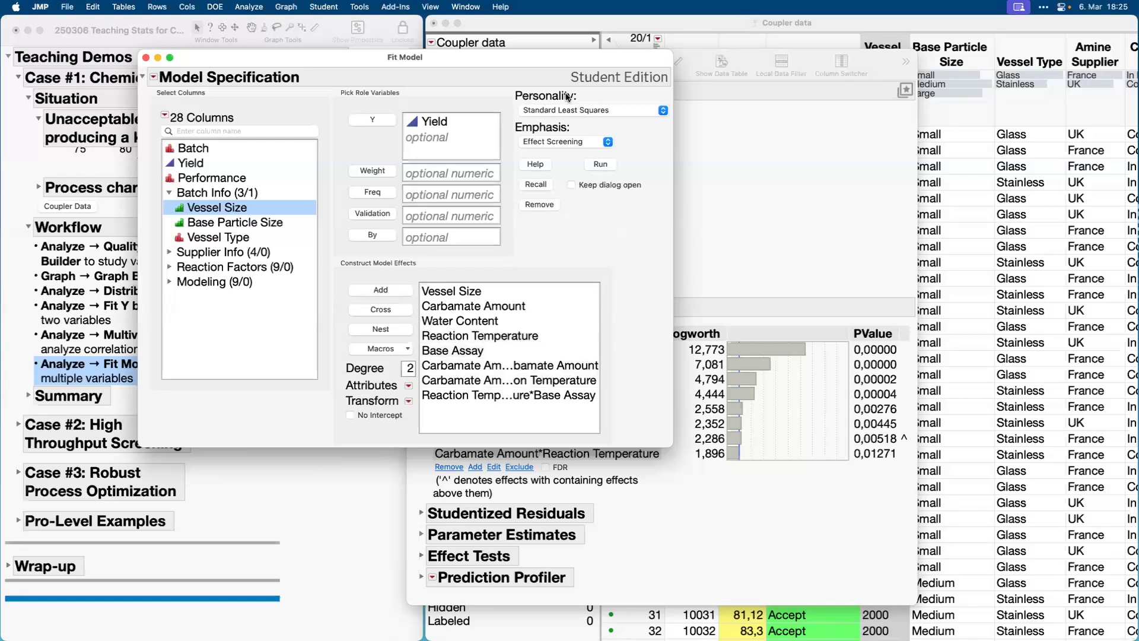
click(581, 111)
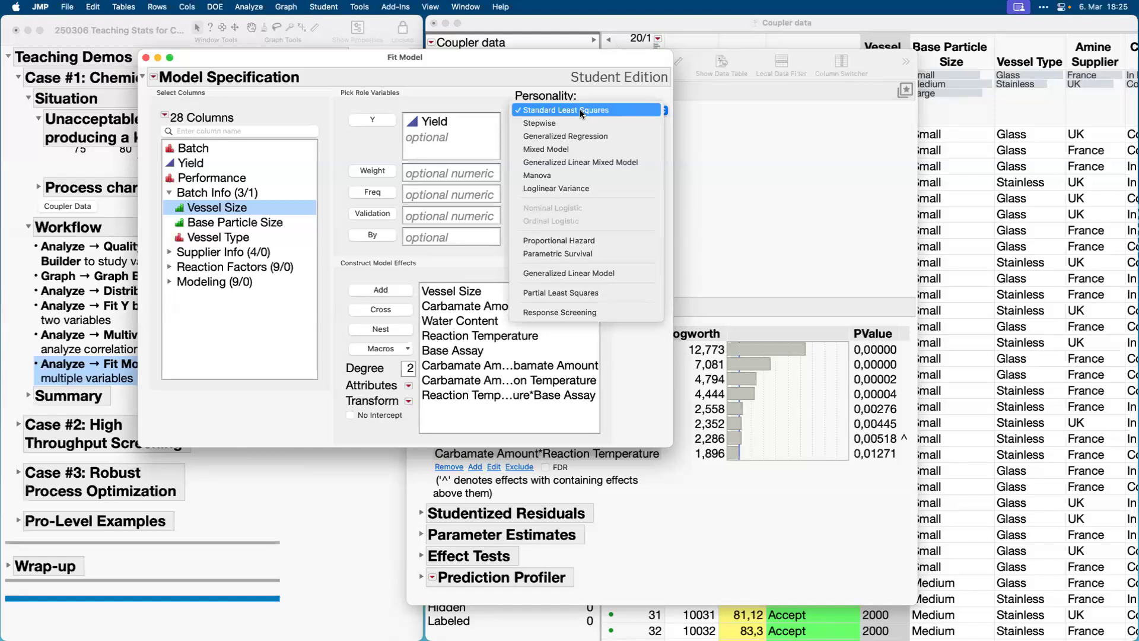
click(581, 112)
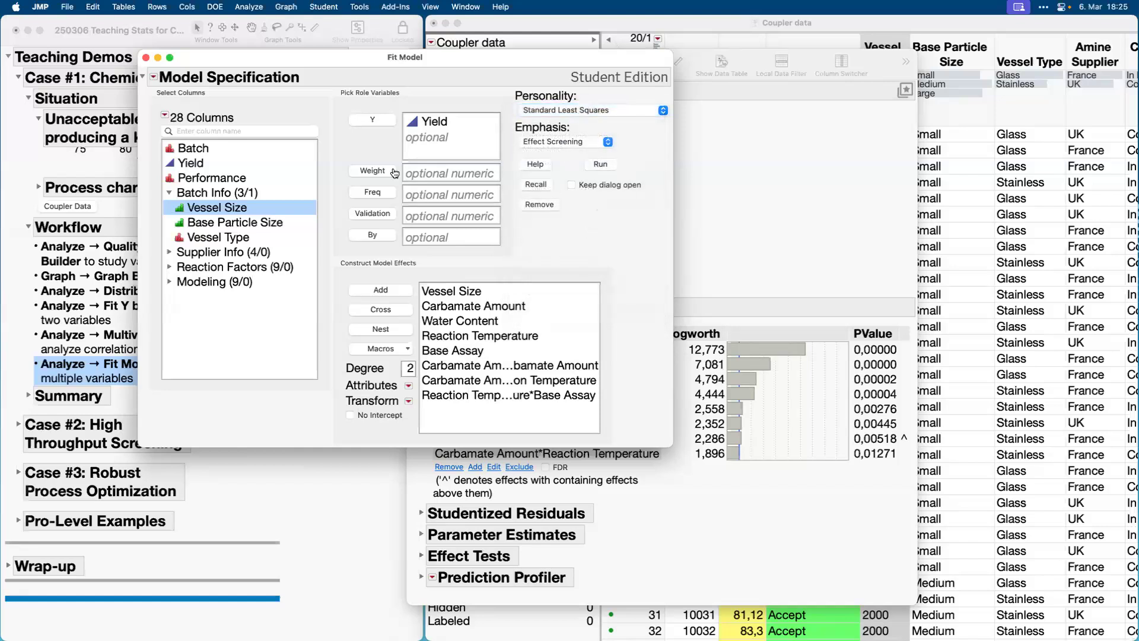
click(146, 58)
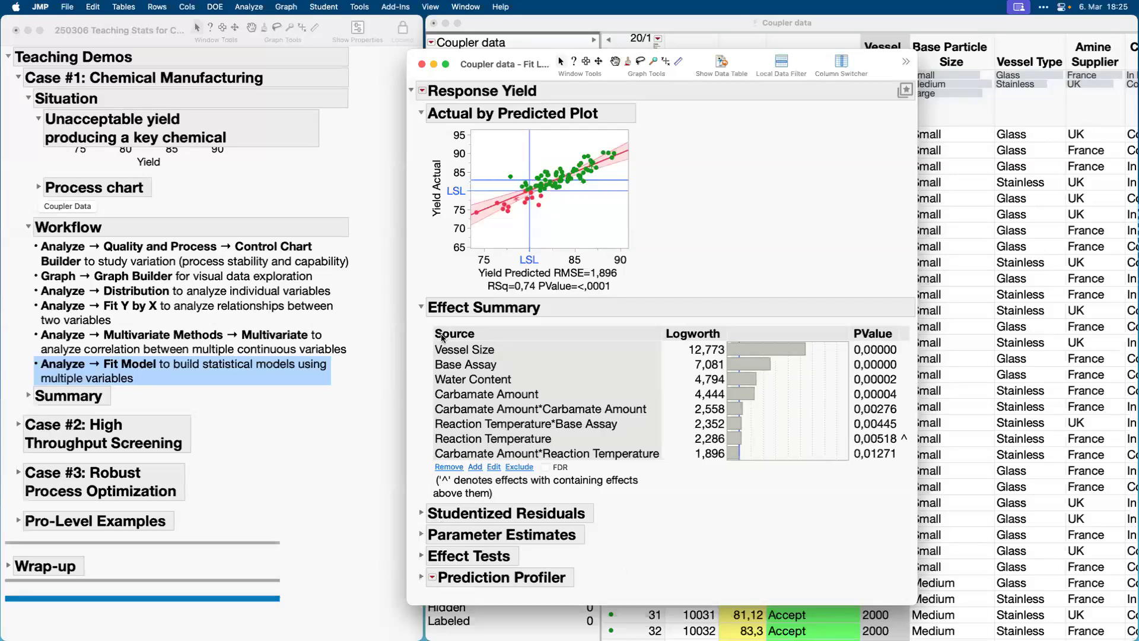
Reposition the Response Yield report beside the journal and expand its Prediction Profiler.
mouse_move(408, 346)
mouse_down()
mouse_move(420, 425)
mouse_move(425, 290)
mouse_move(430, 407)
mouse_move(443, 416)
mouse_move(456, 399)
mouse_up()
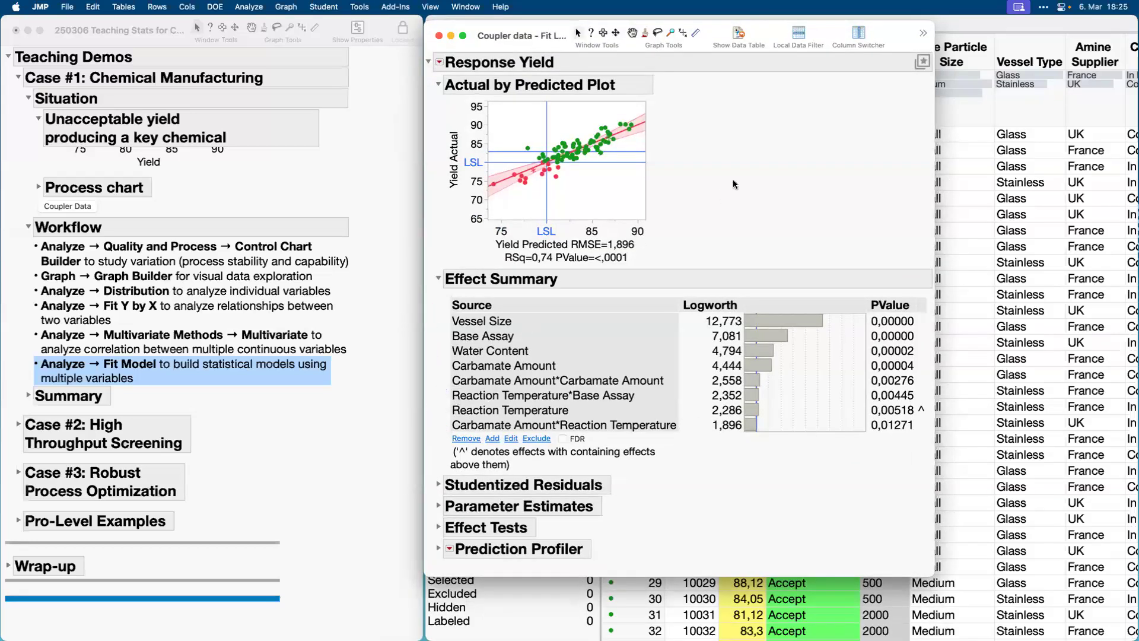
mouse_move(735, 181)
mouse_down()
mouse_move(594, 95)
mouse_move(662, 282)
mouse_move(676, 110)
mouse_up()
click(437, 550)
scroll(756, 455, down, 3)
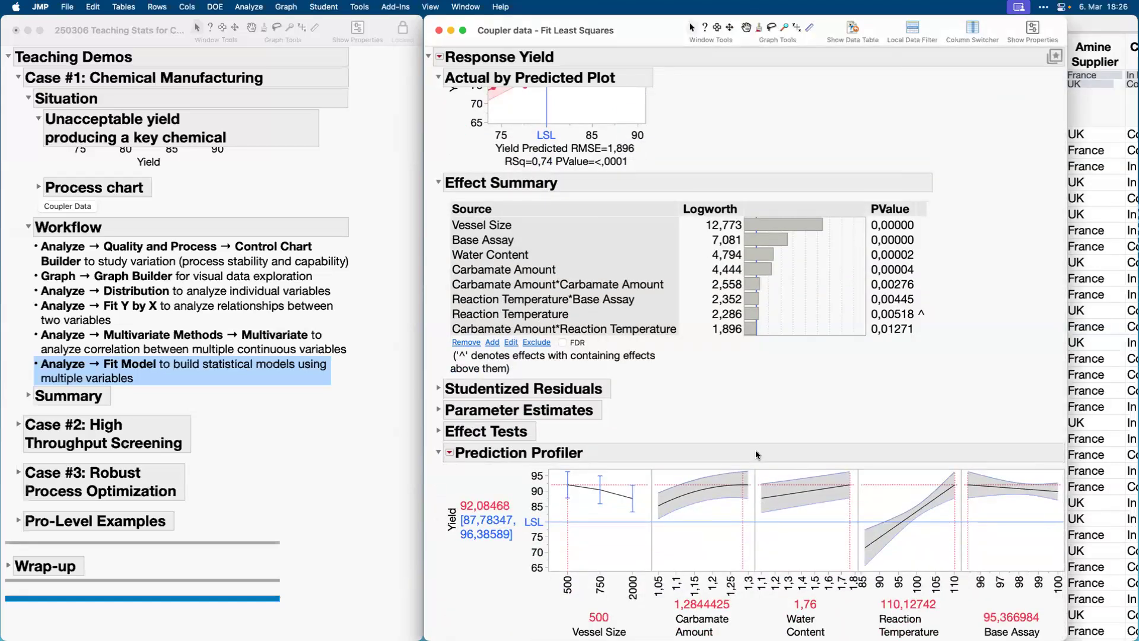
Set Carbamate Amount to 1,0834 in the Prediction Profiler and select the Carbamate Amount*Carbamate Amount effect in the Effect Summary.
drag(741, 507, 670, 523)
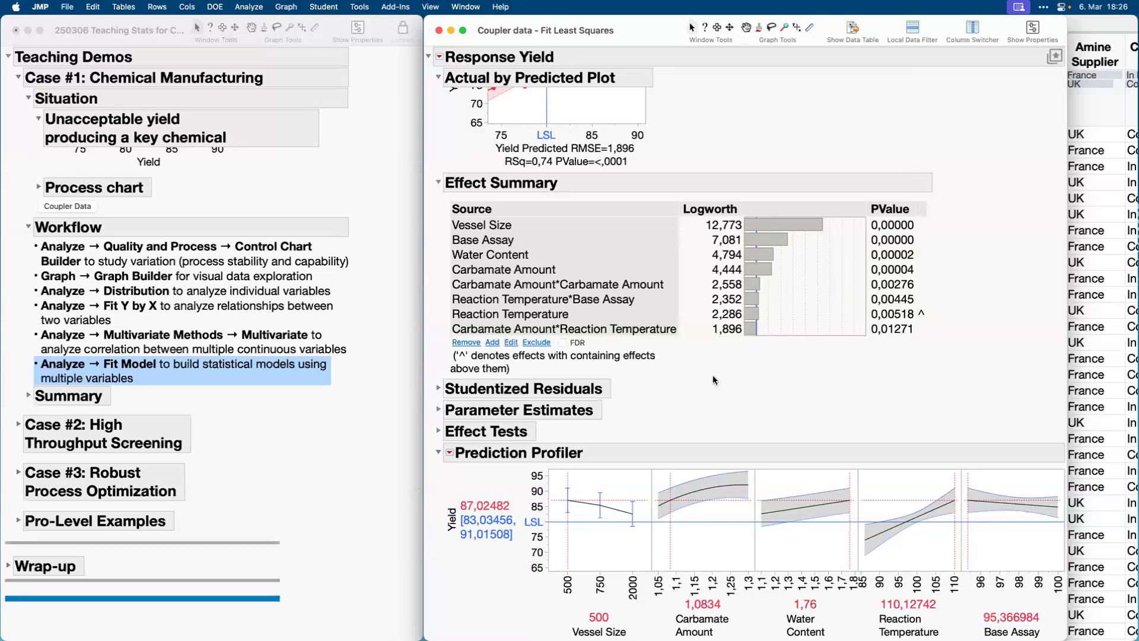
drag(714, 378, 700, 471)
click(584, 285)
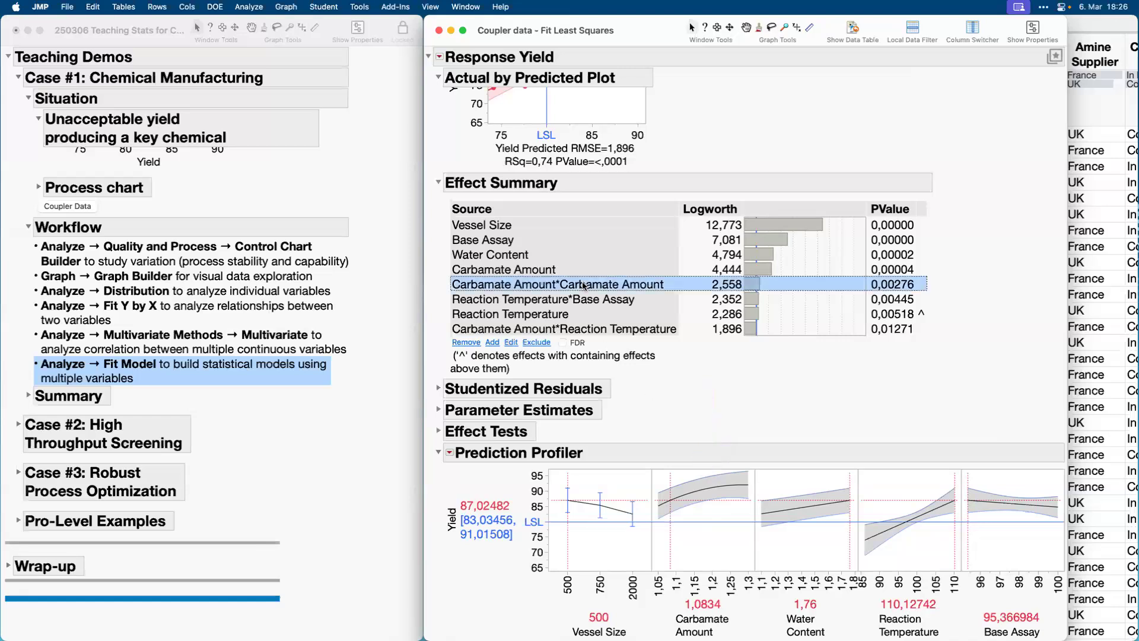
Set Base Assay to 98,46 in the Prediction Profiler and select the Reaction Temperature*Base Assay effect in the Effect Summary.
click(969, 505)
drag(968, 505, 1027, 520)
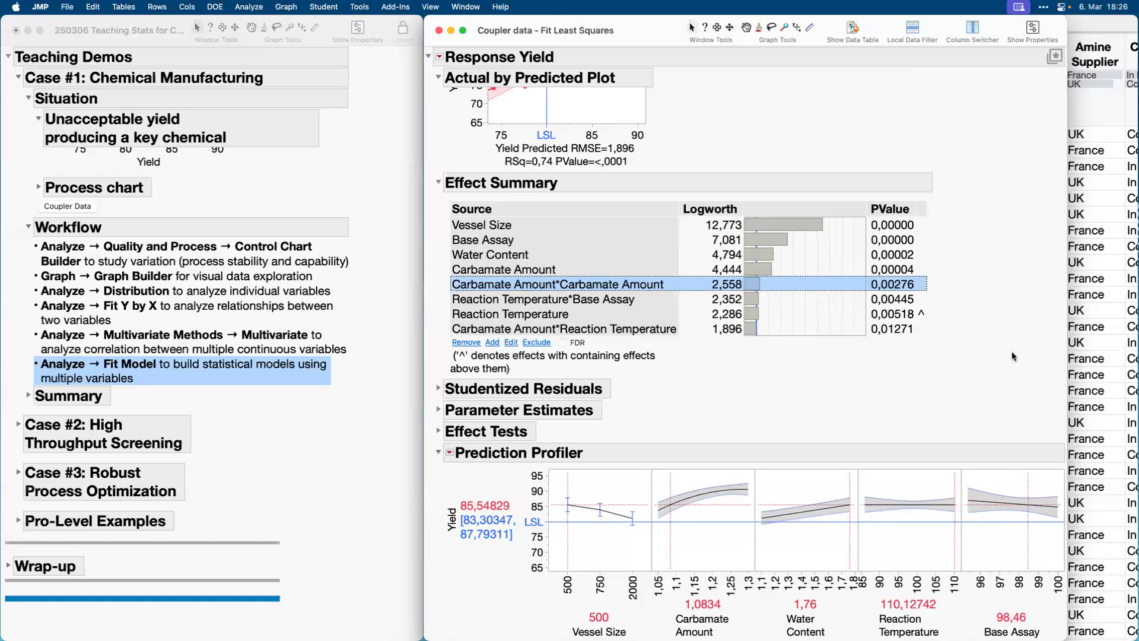
mouse_move(1009, 350)
mouse_down()
mouse_move(938, 396)
mouse_move(921, 503)
mouse_move(955, 458)
mouse_up()
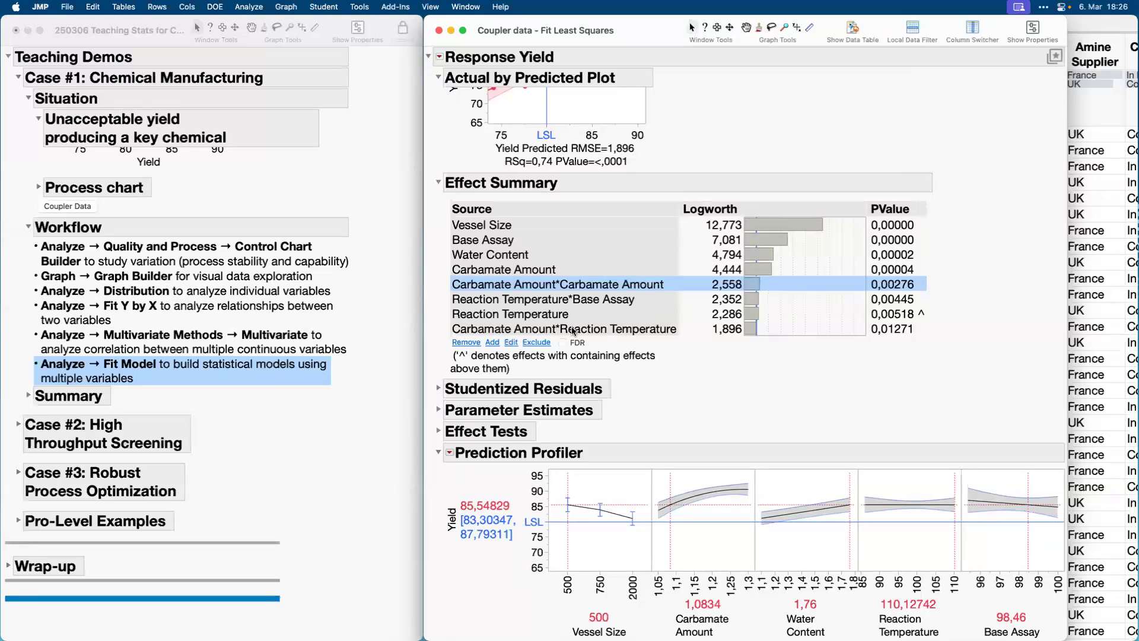
click(576, 303)
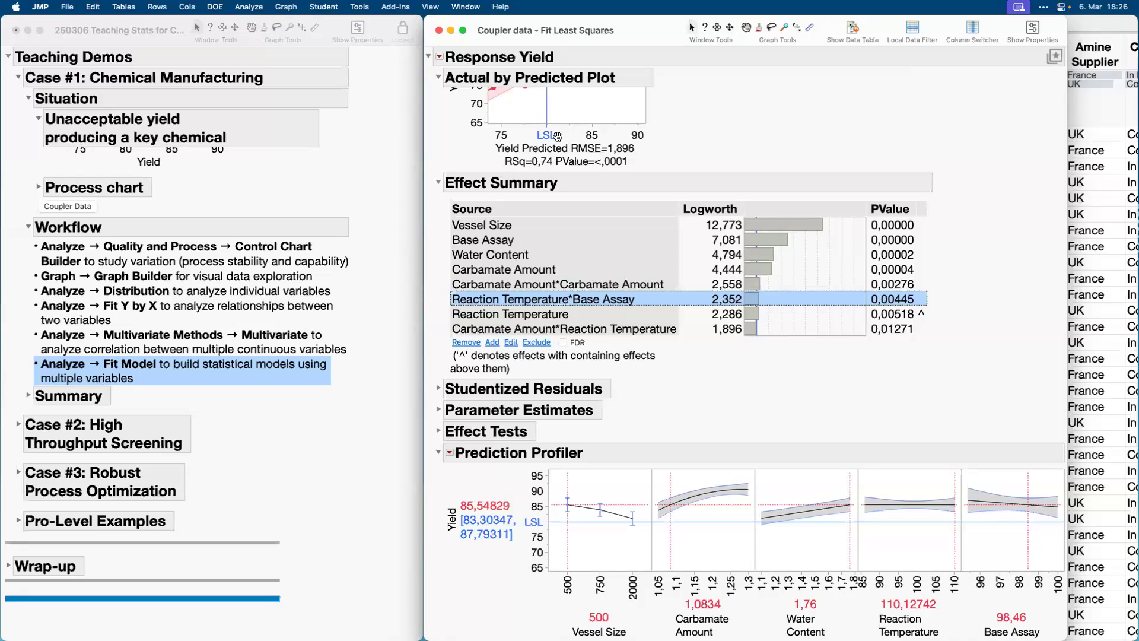
Close the Fit Least Squares report and mark the point-and-click interface and interactive visualizations items in the journal's Summary section.
click(439, 30)
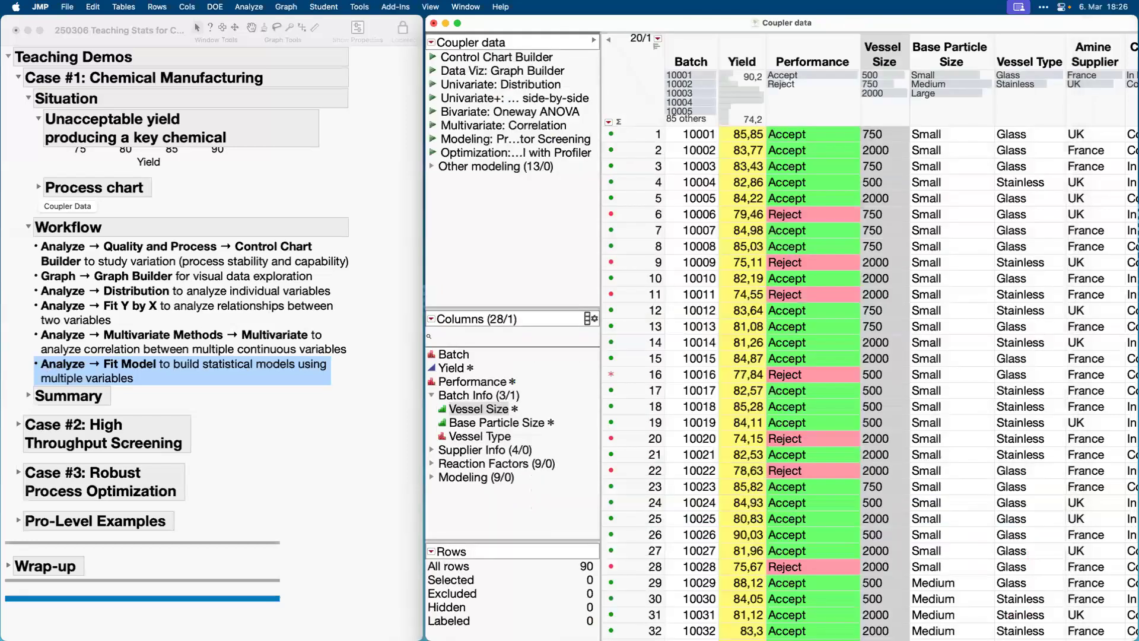
click(29, 396)
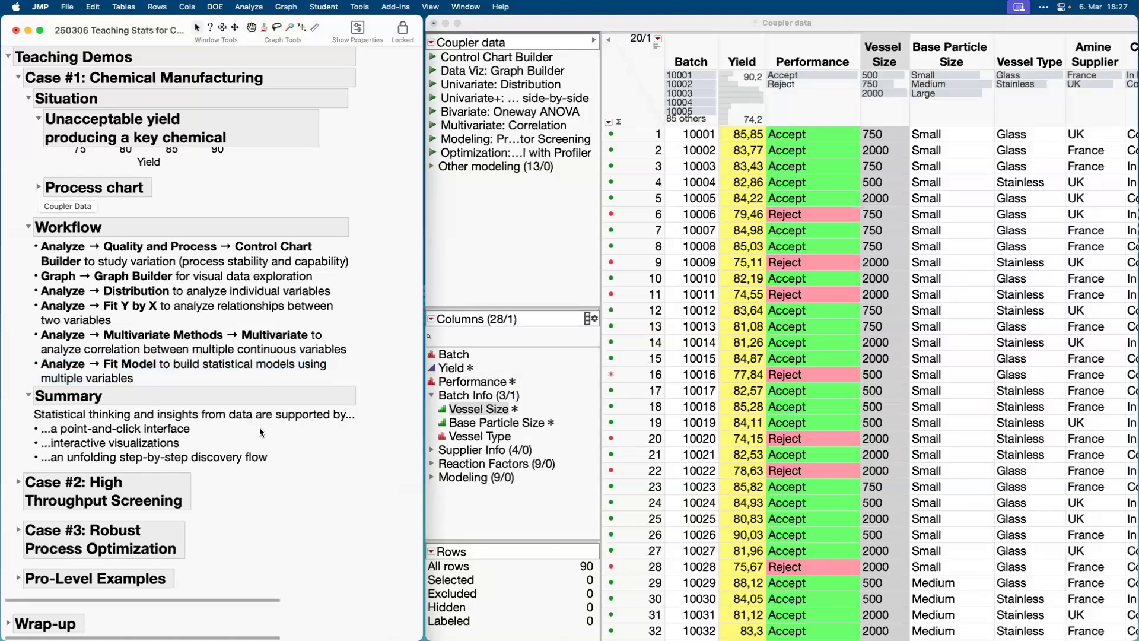
click(128, 430)
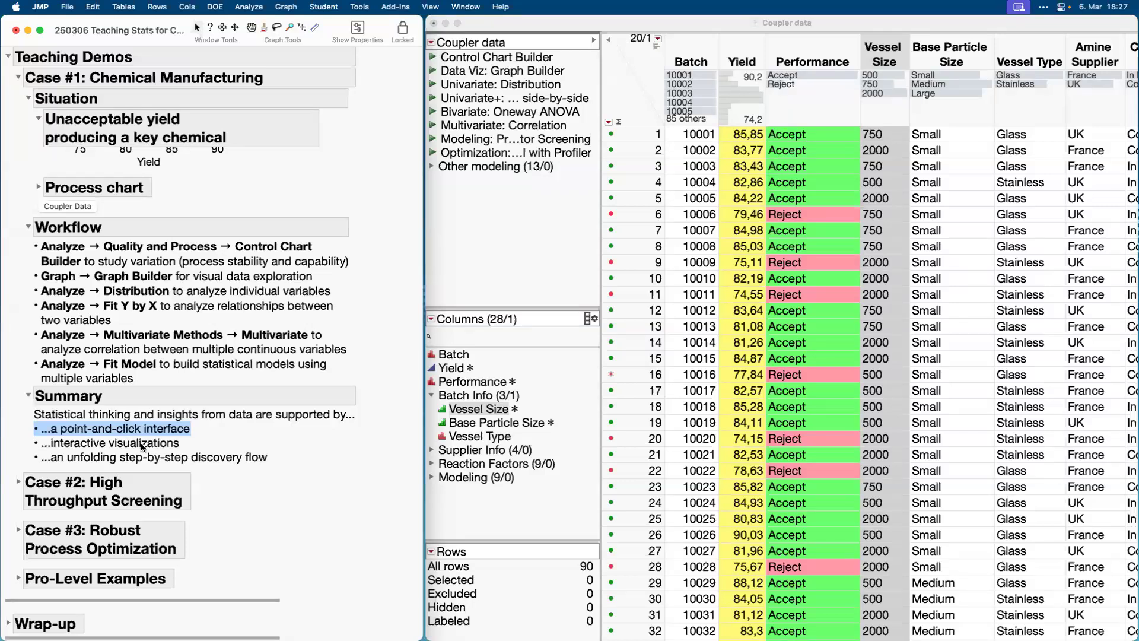
click(143, 447)
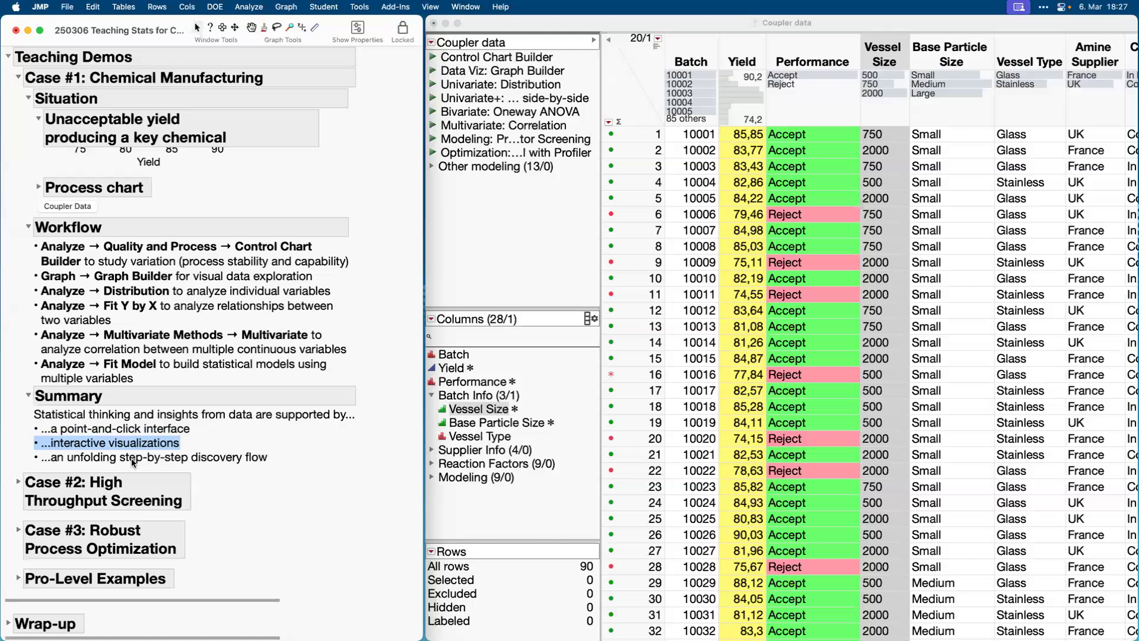
Mark the step-by-step discovery flow item in the journal's Summary, and expand Case #2: High Throughput Screening with its Topics list highlighted.
click(132, 460)
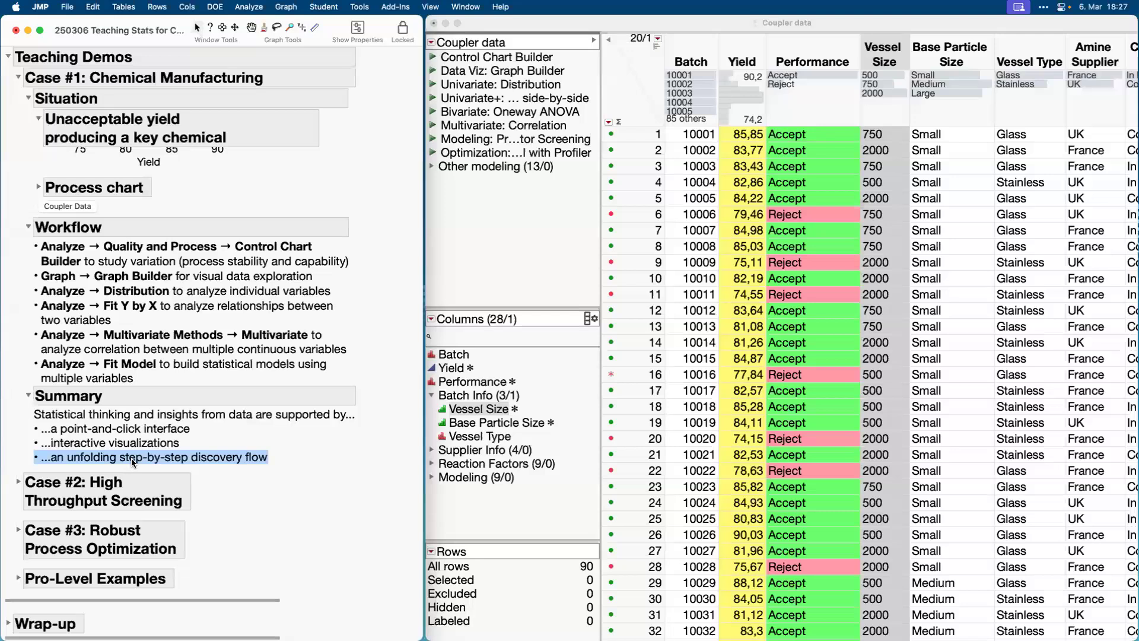
click(131, 458)
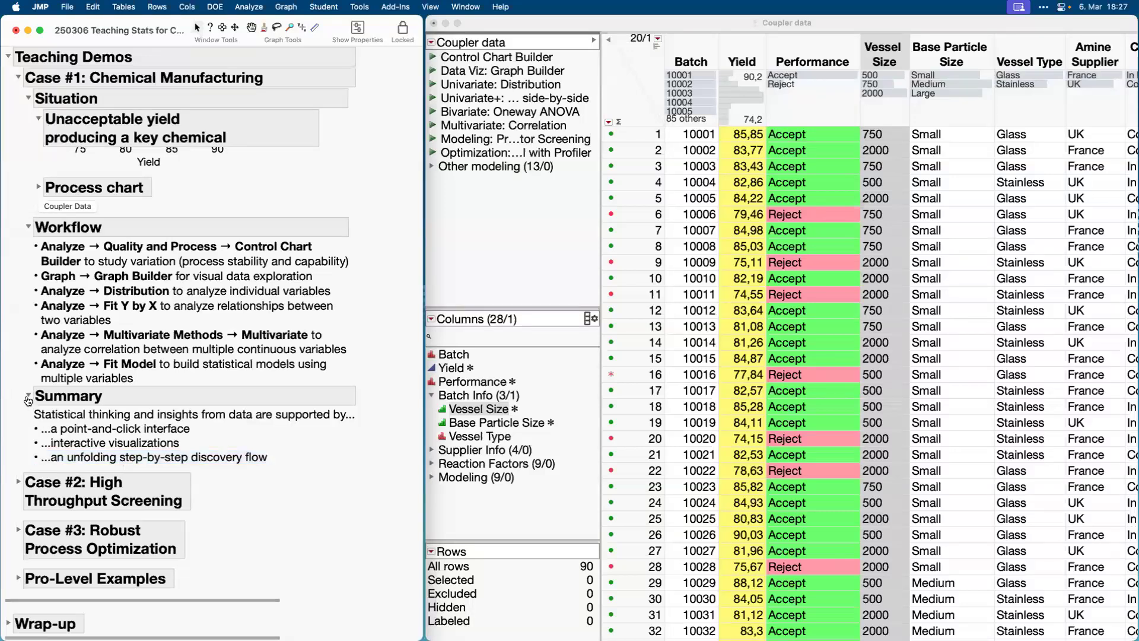
click(19, 481)
scroll(201, 520, down, 8)
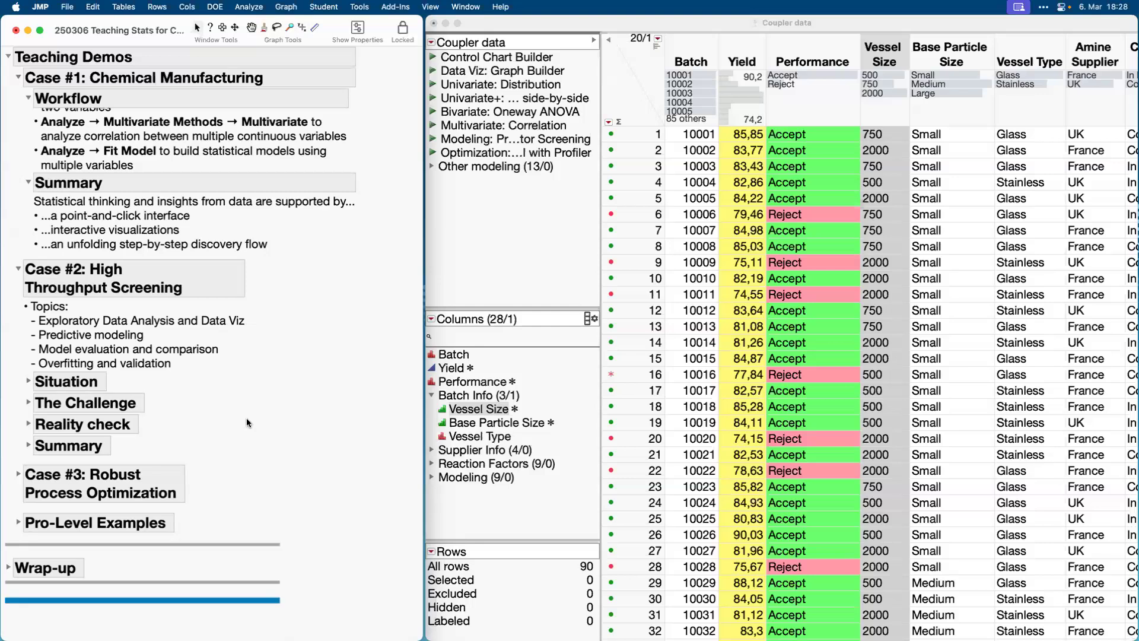
click(103, 325)
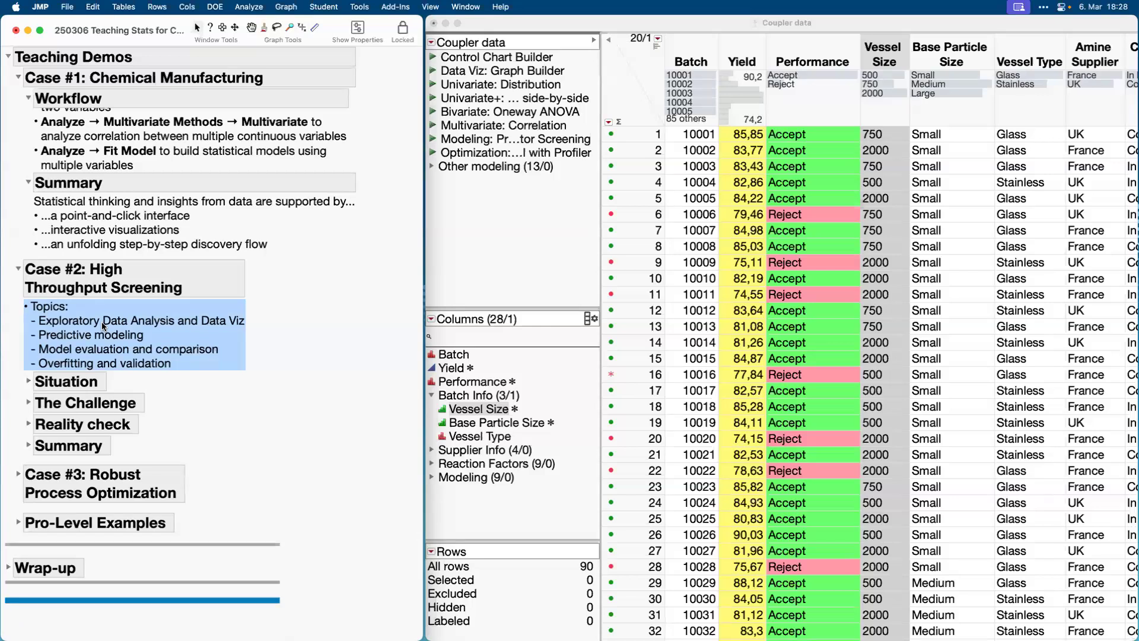
Close the Coupler data table without saving its changes, and expand Case #2's Situation section in a widened journal window.
click(434, 24)
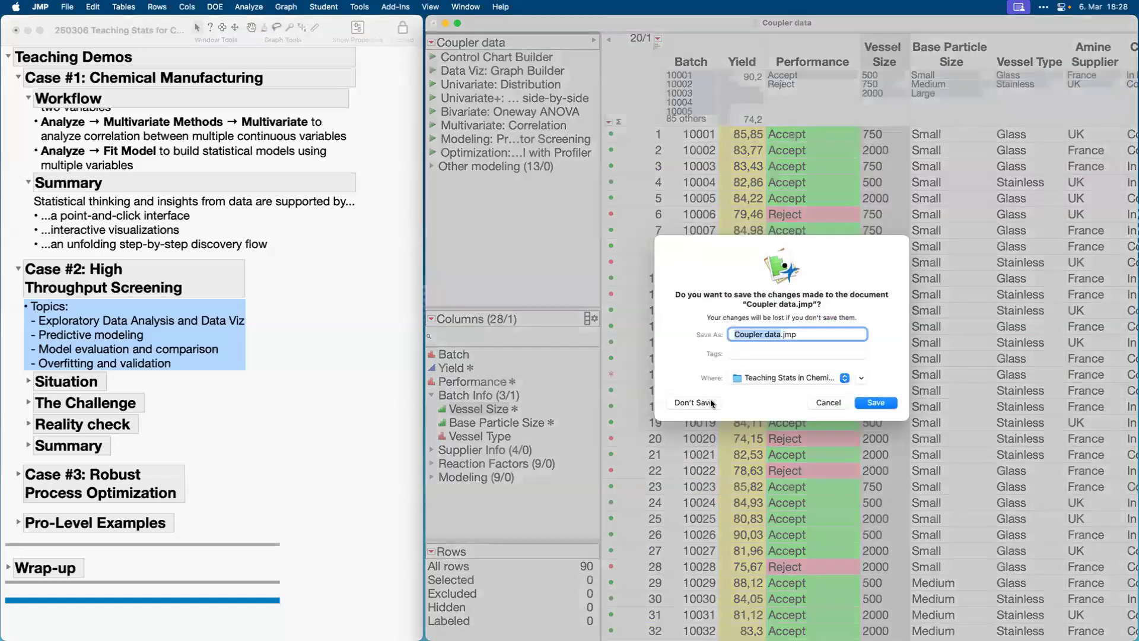
click(710, 399)
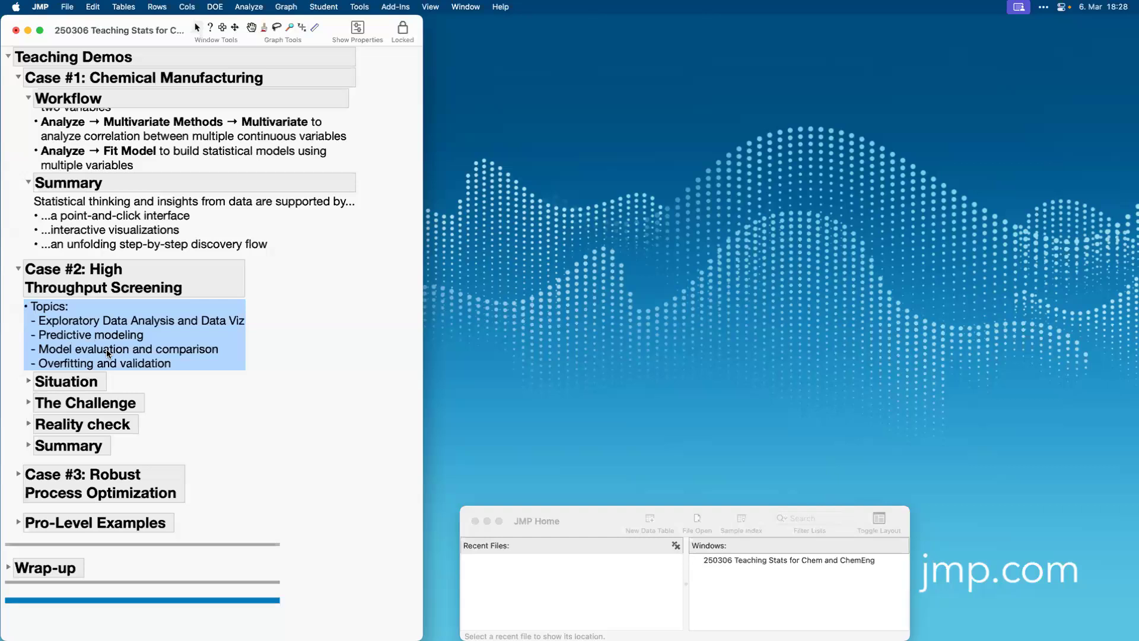
click(28, 381)
drag(420, 238, 459, 238)
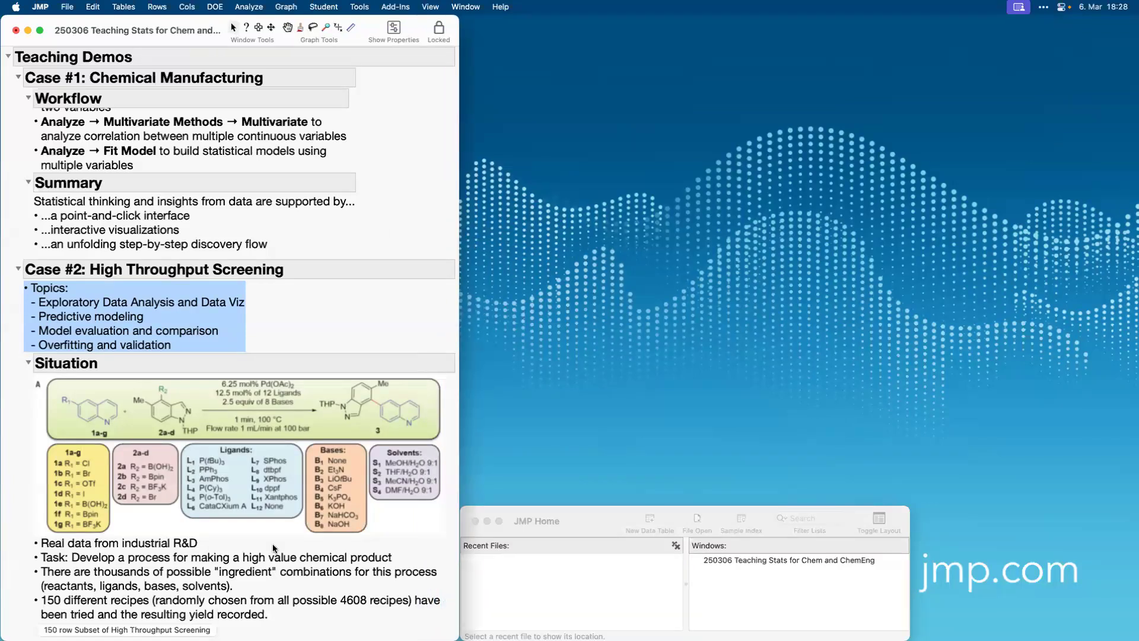
Highlight the Situation bullets one by one: real data, the task, the ingredient combinations and the 150 tested recipes.
scroll(273, 543, down, 5)
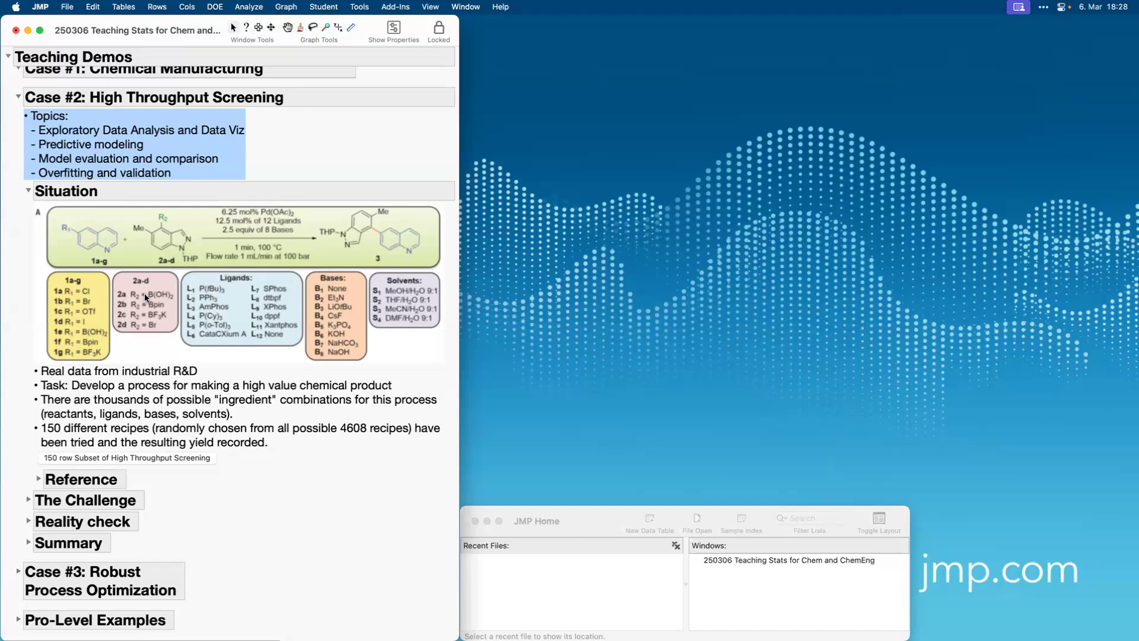
click(126, 374)
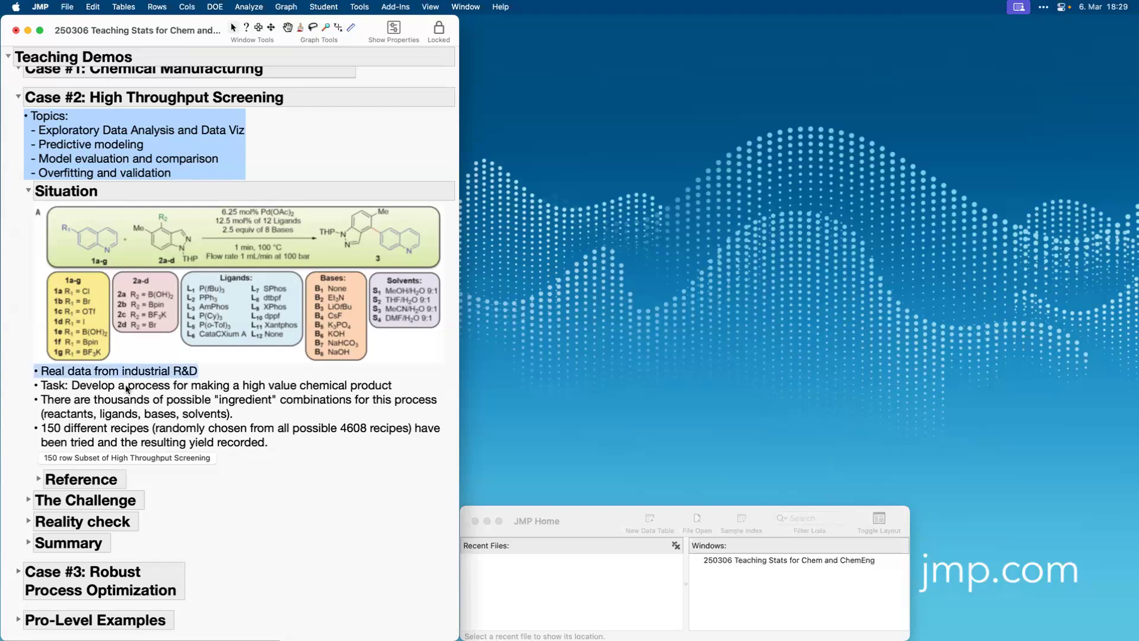
click(126, 388)
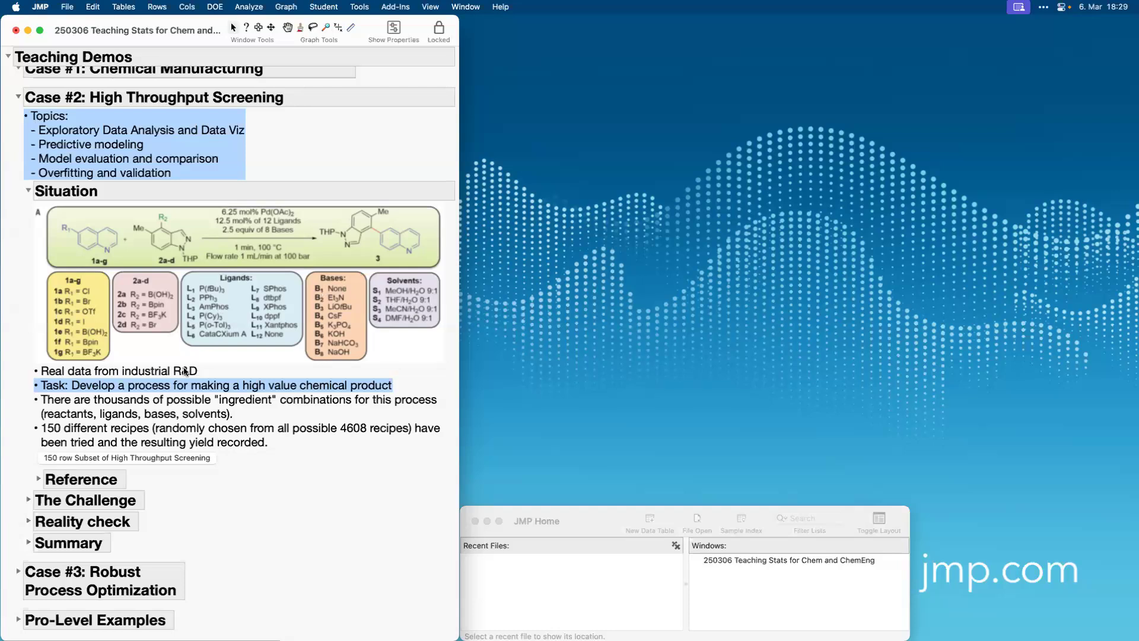
click(205, 412)
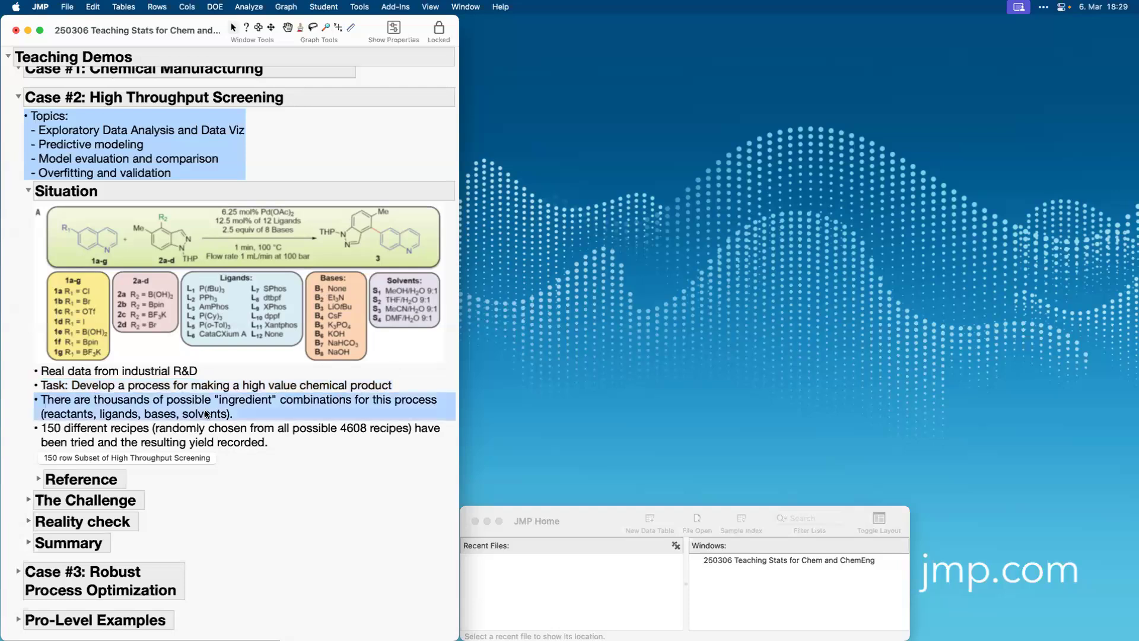
click(218, 443)
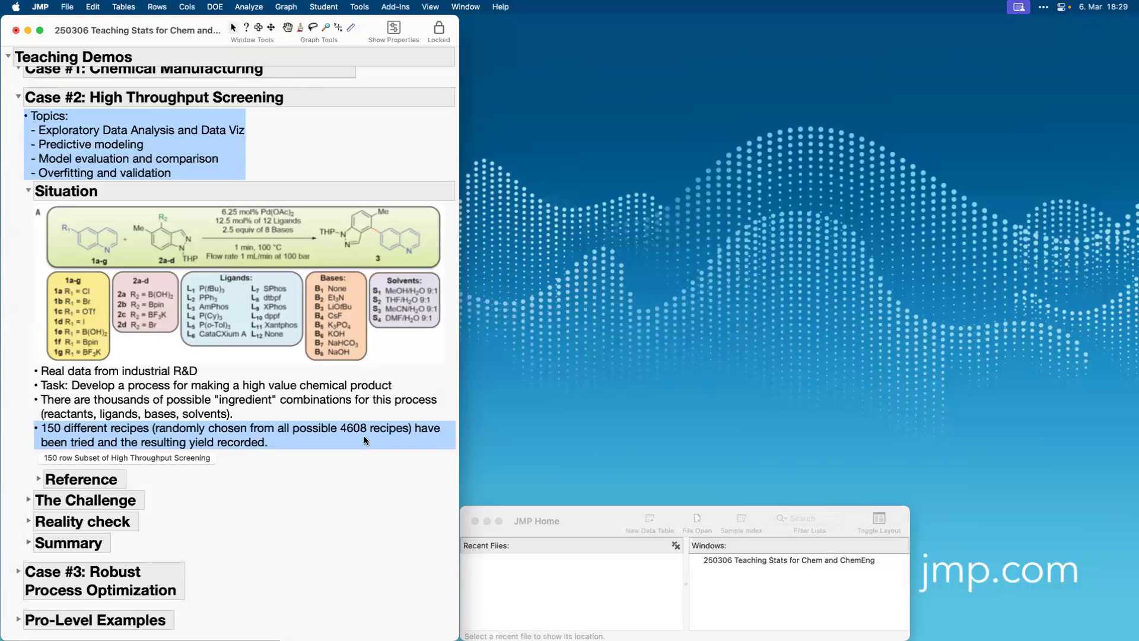
Open the 150 row Subset of High Throughput Screening table, fit it beside the journal and widen its side panel.
click(137, 457)
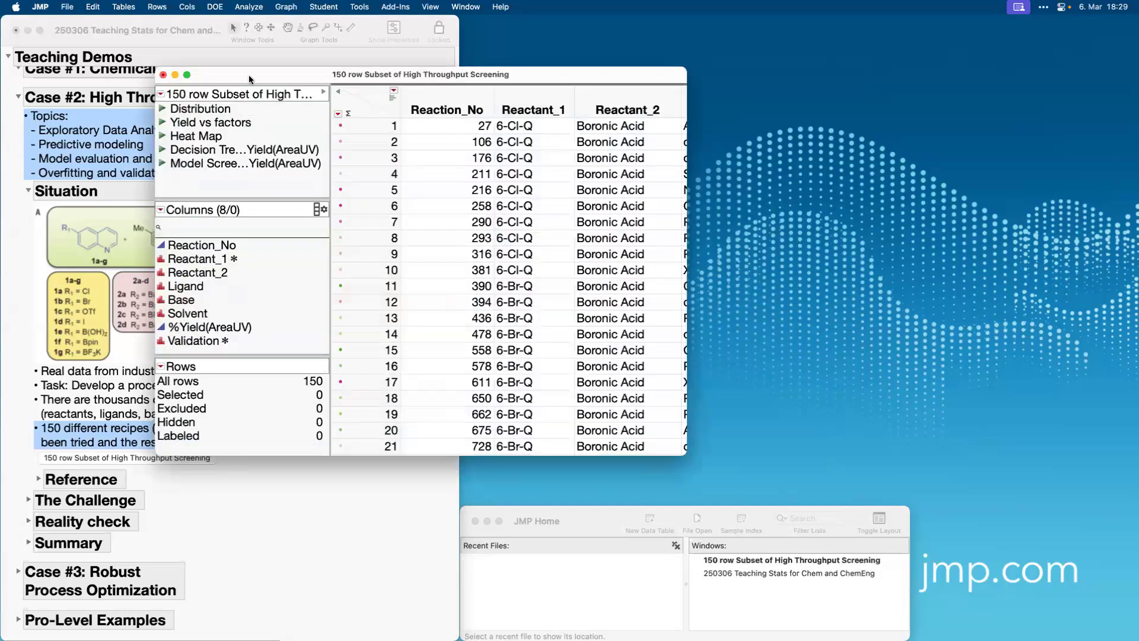
drag(249, 79, 557, 6)
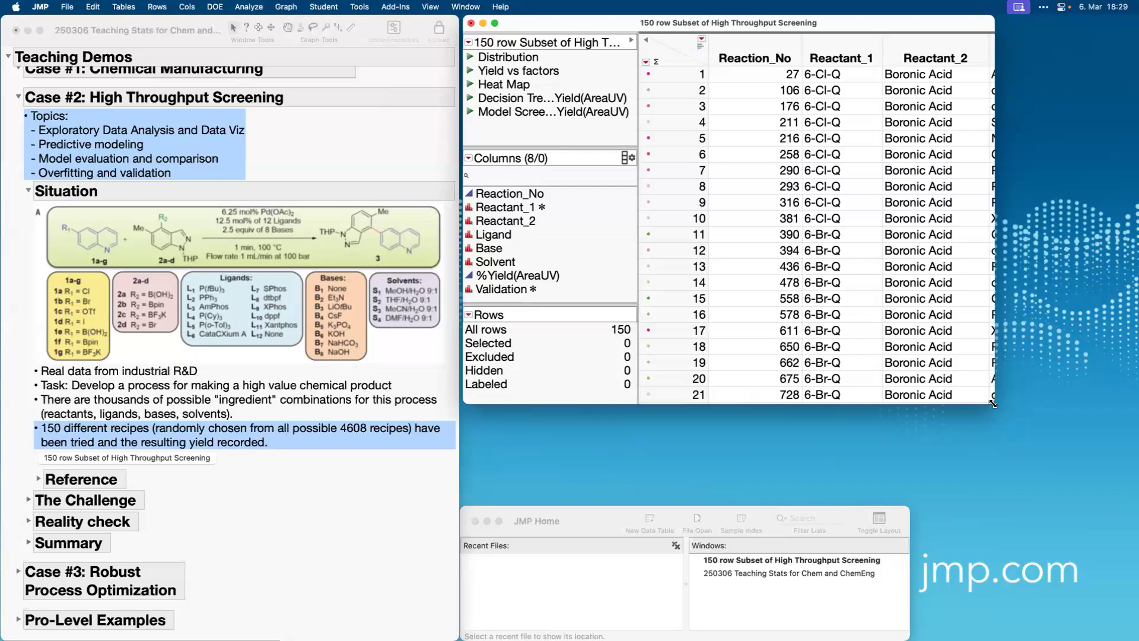
drag(992, 403, 1138, 640)
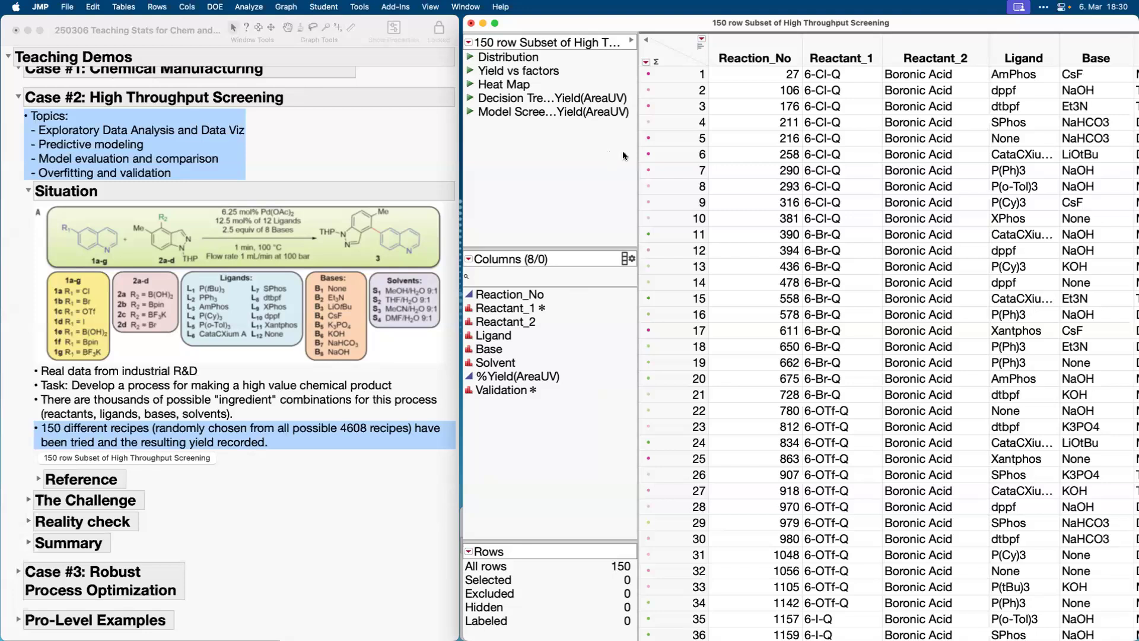
drag(638, 154, 666, 155)
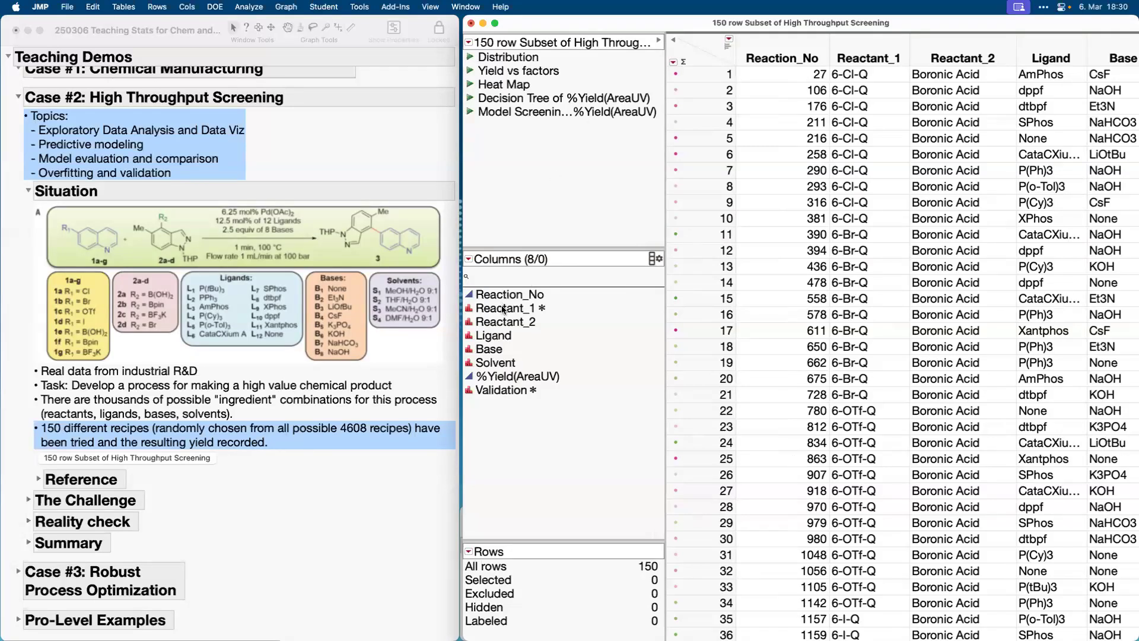
Highlight the factor columns Reactant_1 through Solvent, %Yield(AreaUV) and Validation one after another, and clear the column selection.
drag(503, 309, 504, 366)
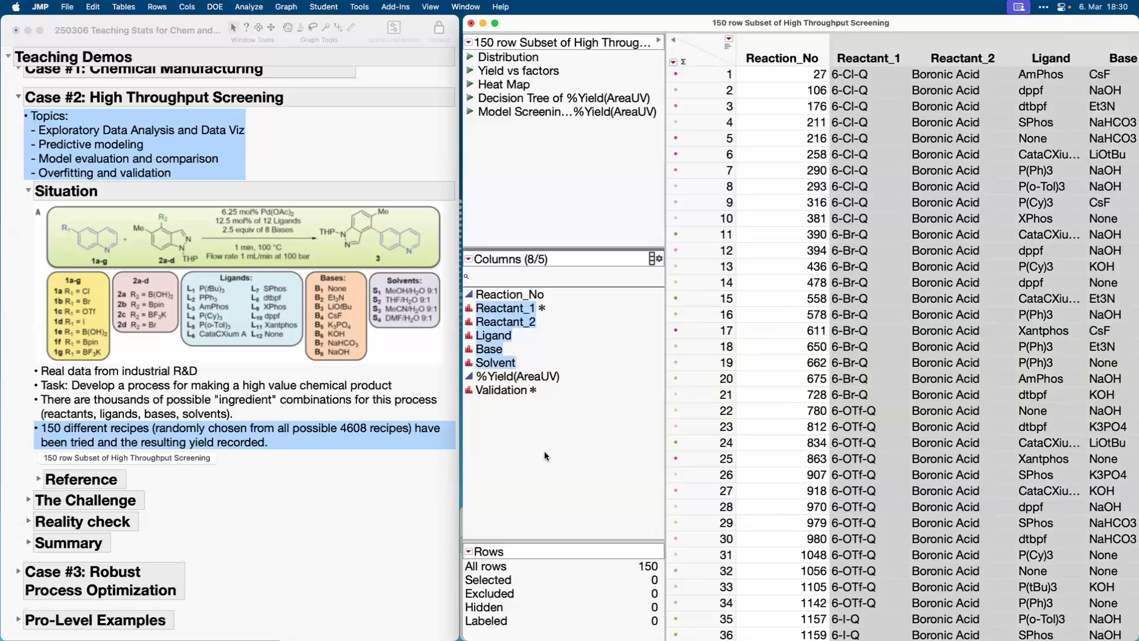
click(500, 378)
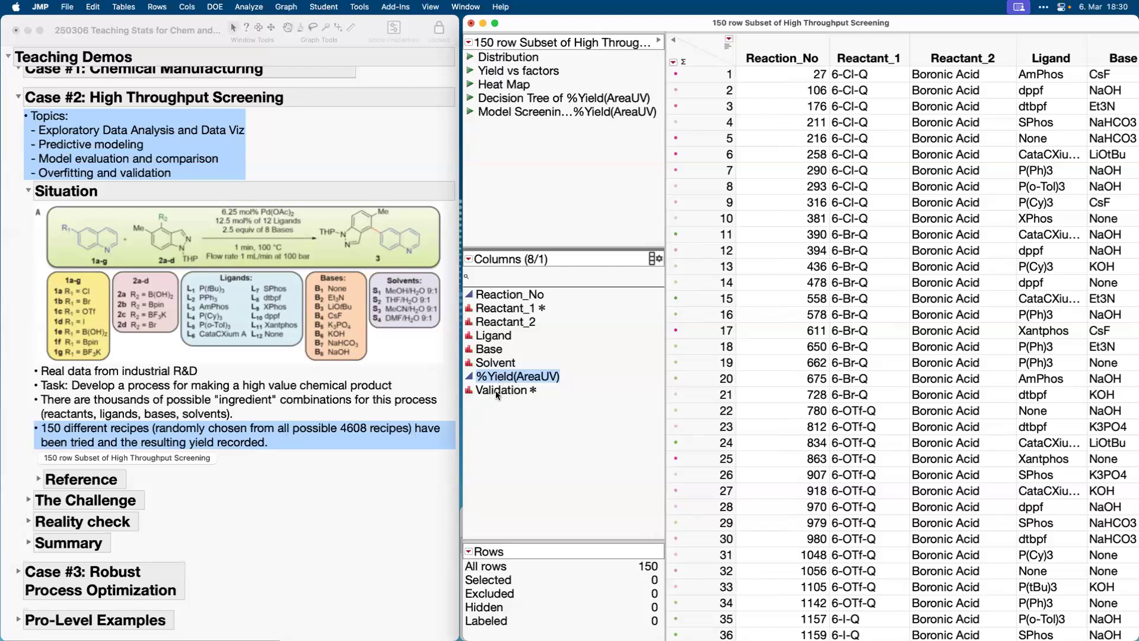
mouse_move(498, 394)
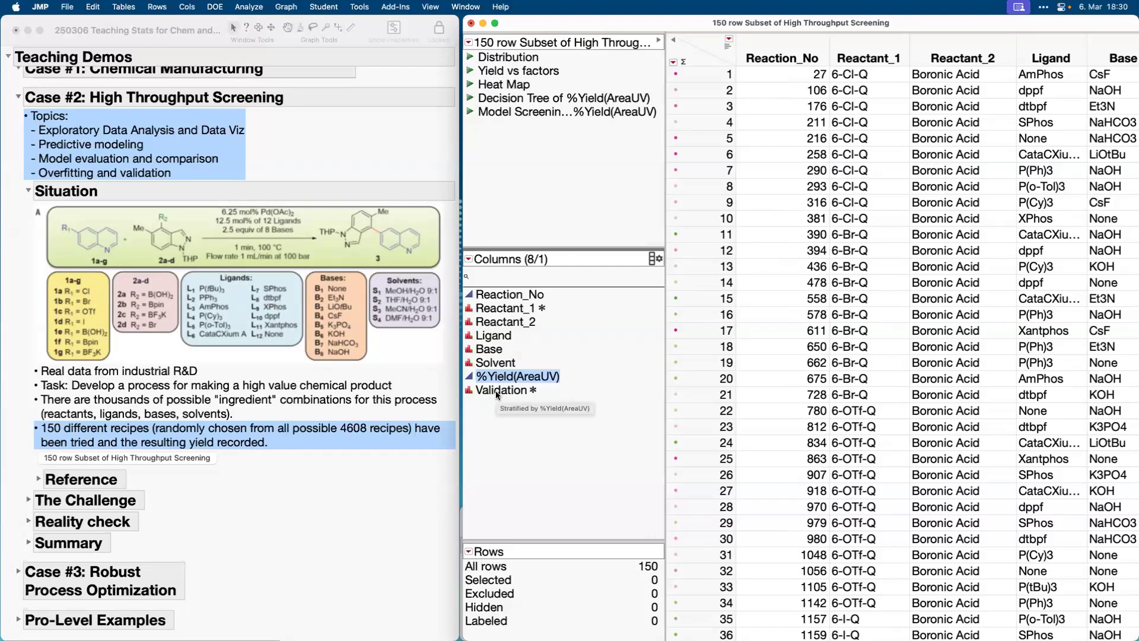
click(496, 391)
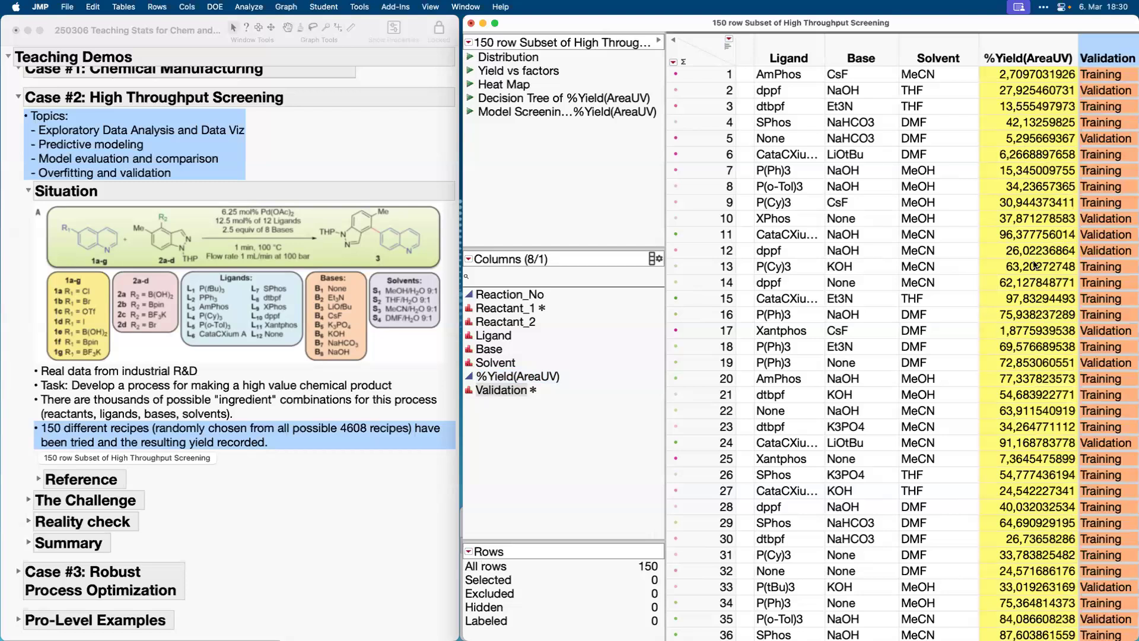
click(712, 50)
scroll(795, 297, left, 5)
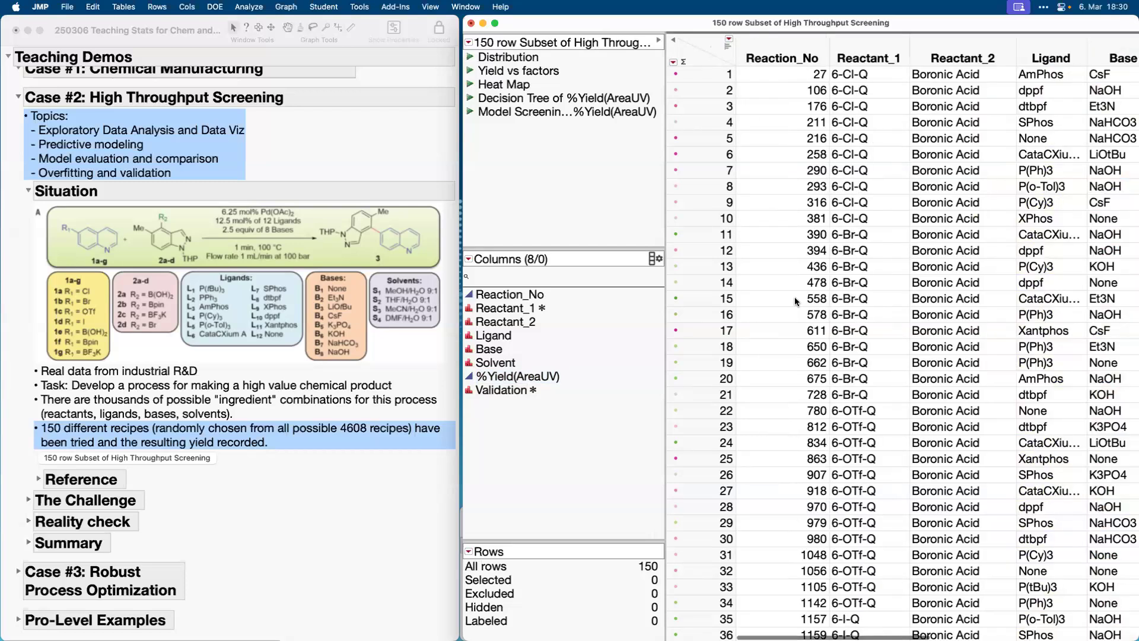
Run the Distribution script, select the %Yield(AreaUV) bars from 70 to 100 to compare factor levels, and close the report.
click(470, 57)
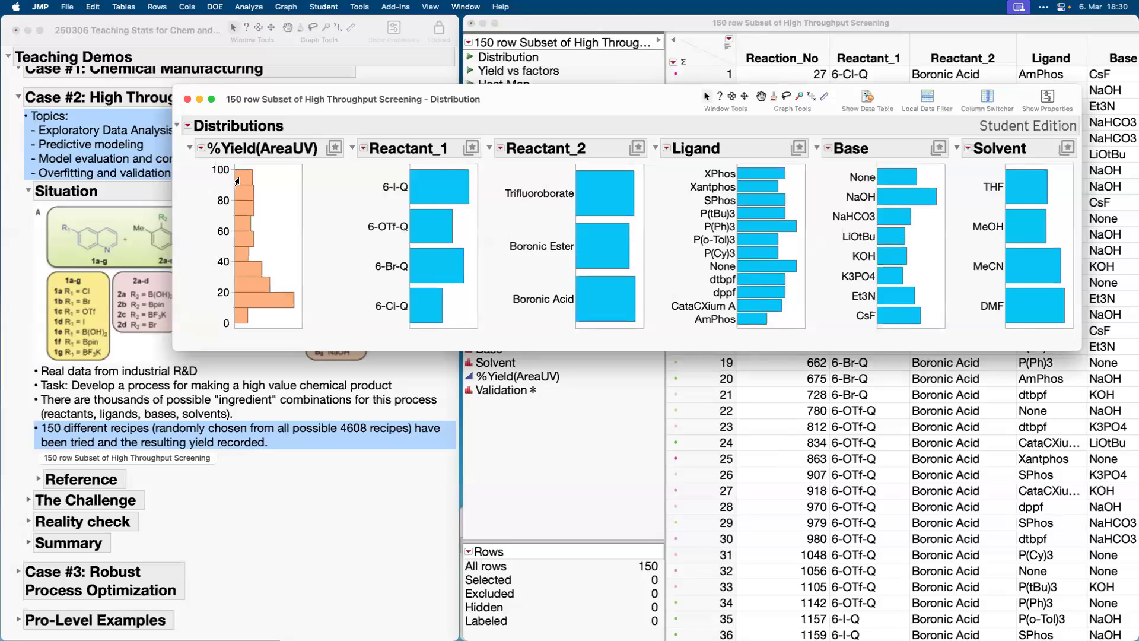
drag(252, 172, 250, 216)
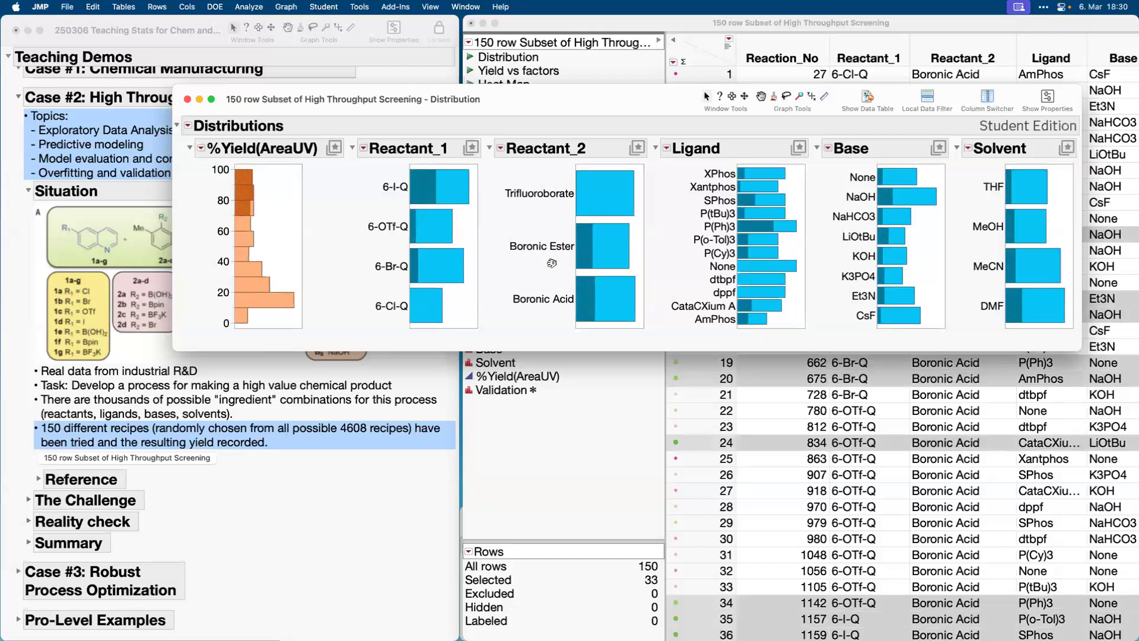
mouse_move(357, 335)
mouse_down()
mouse_move(498, 349)
mouse_move(415, 249)
mouse_move(382, 340)
mouse_up()
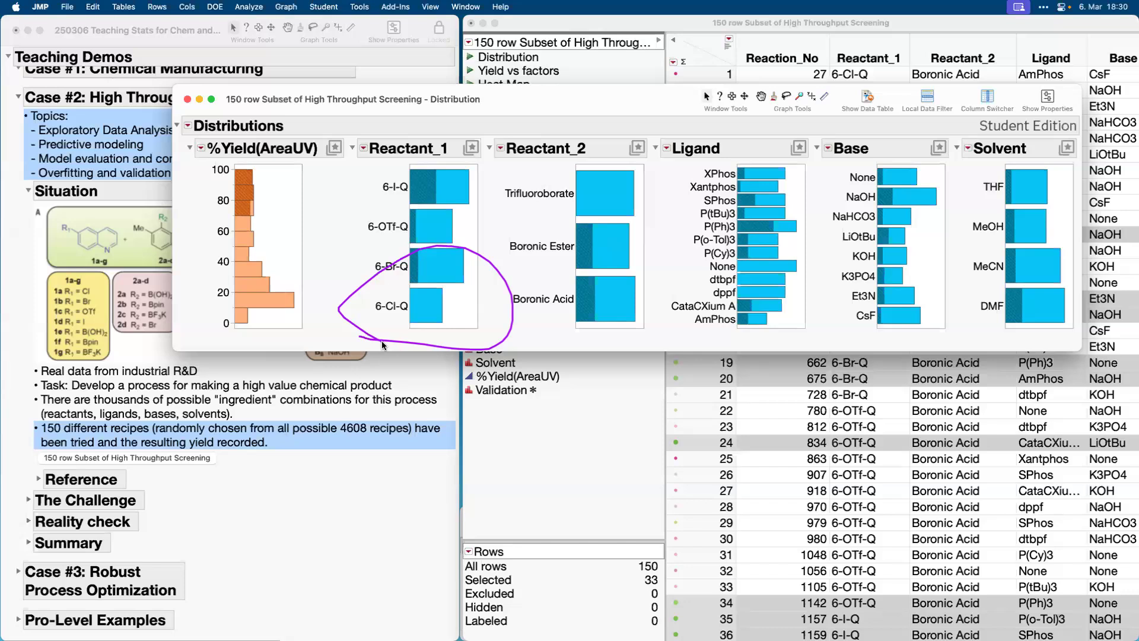
key(Escape)
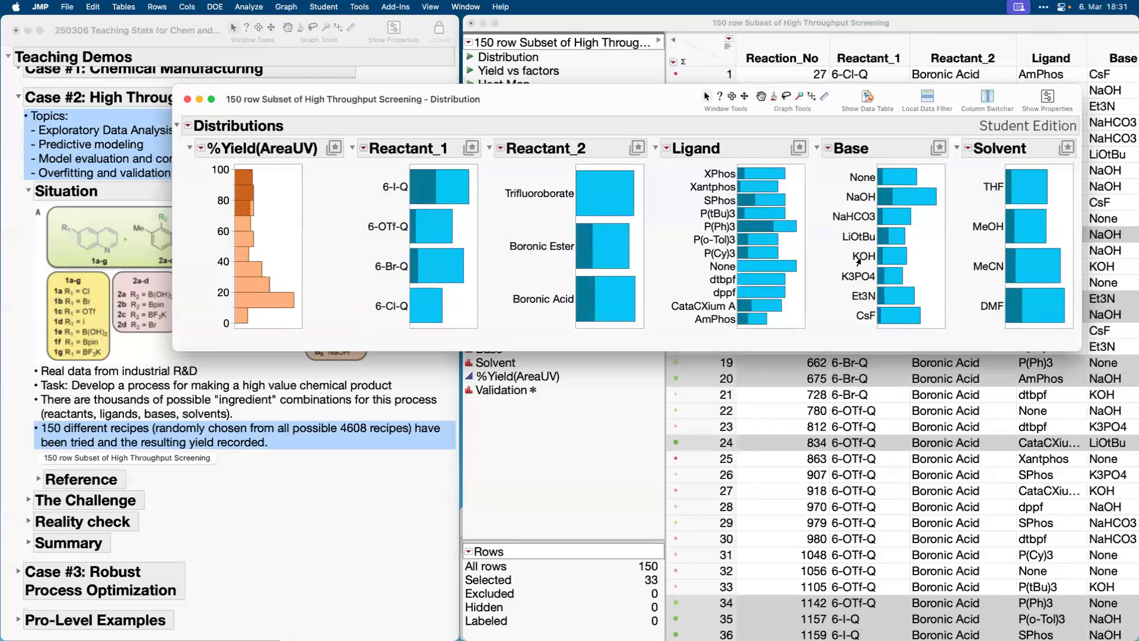
click(187, 99)
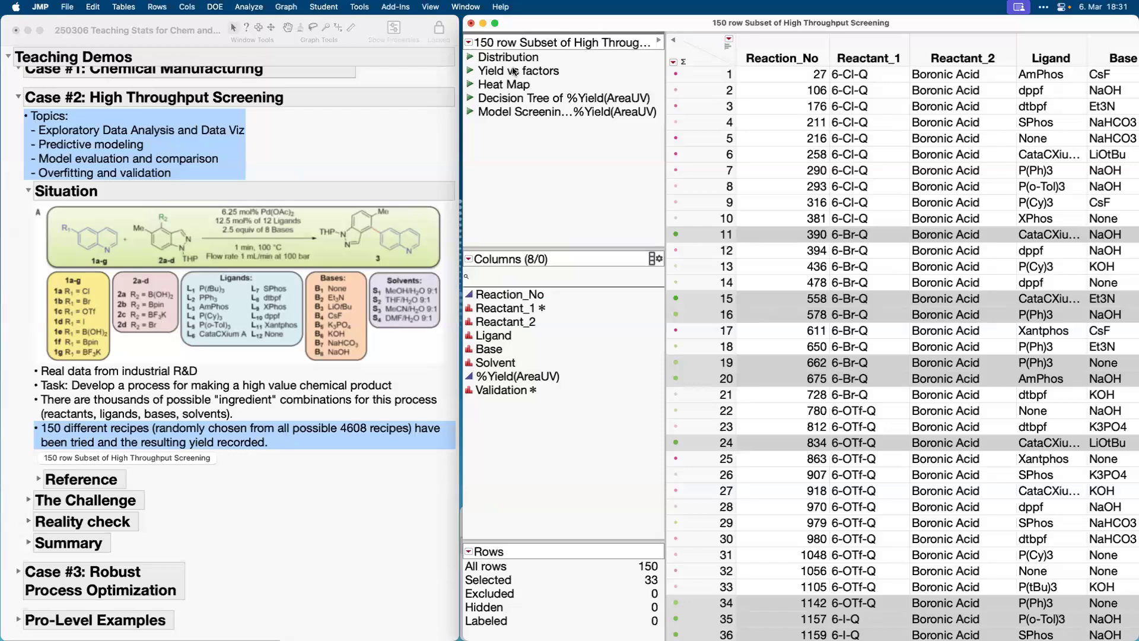
Run the Yield vs factors script, switch the graph through Reactant_2, Ligand, Base and Solvent, and close it.
click(470, 71)
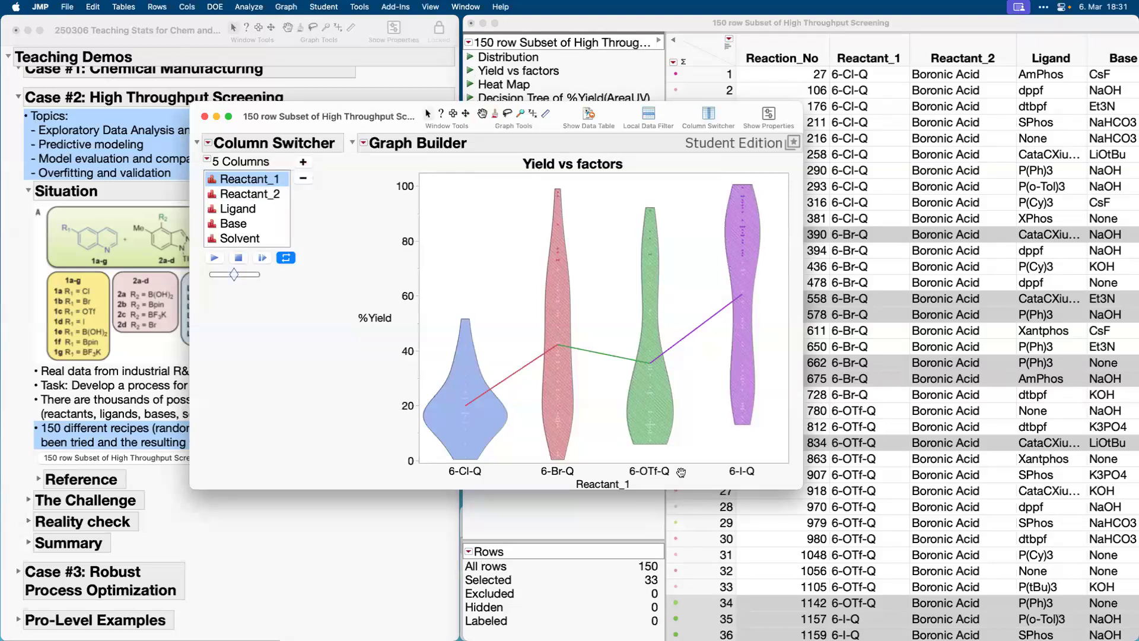
click(261, 196)
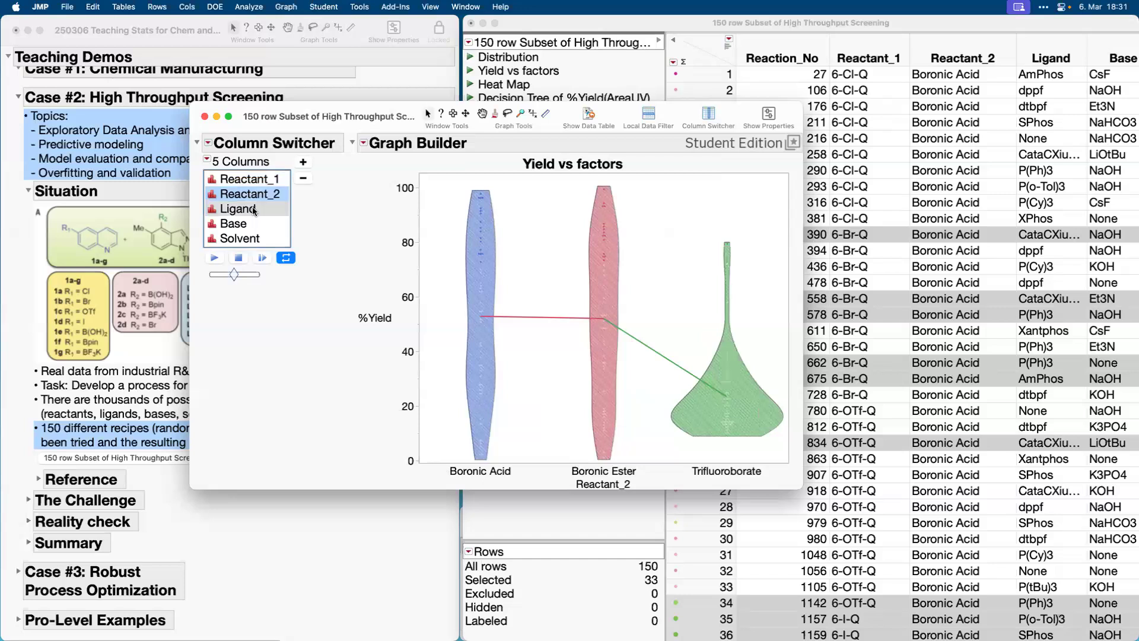
click(254, 209)
click(527, 222)
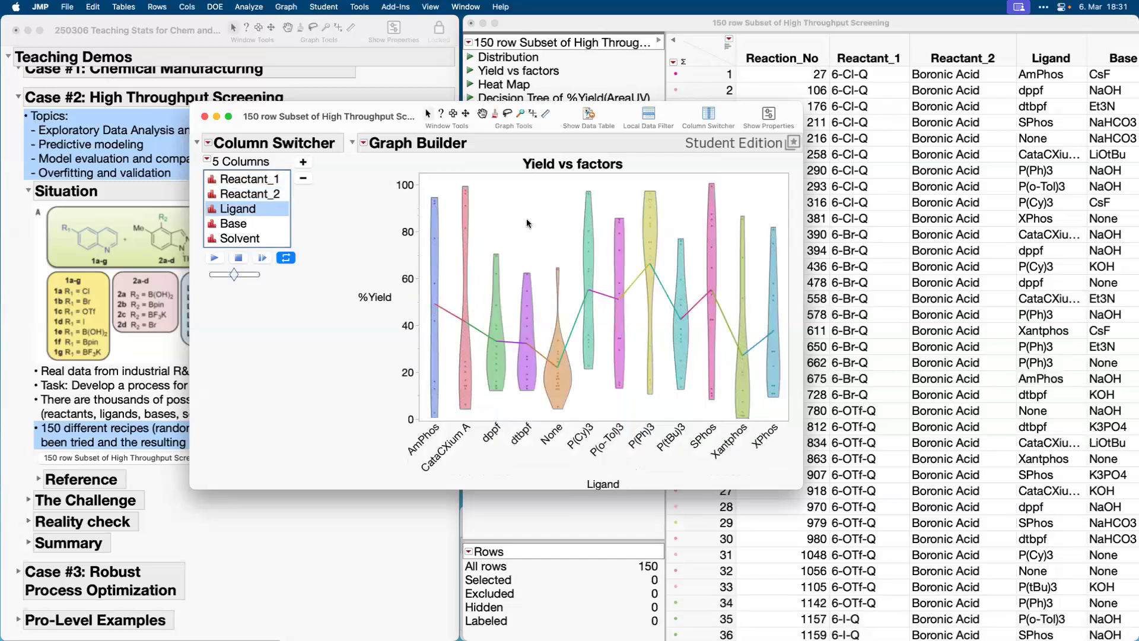
click(235, 223)
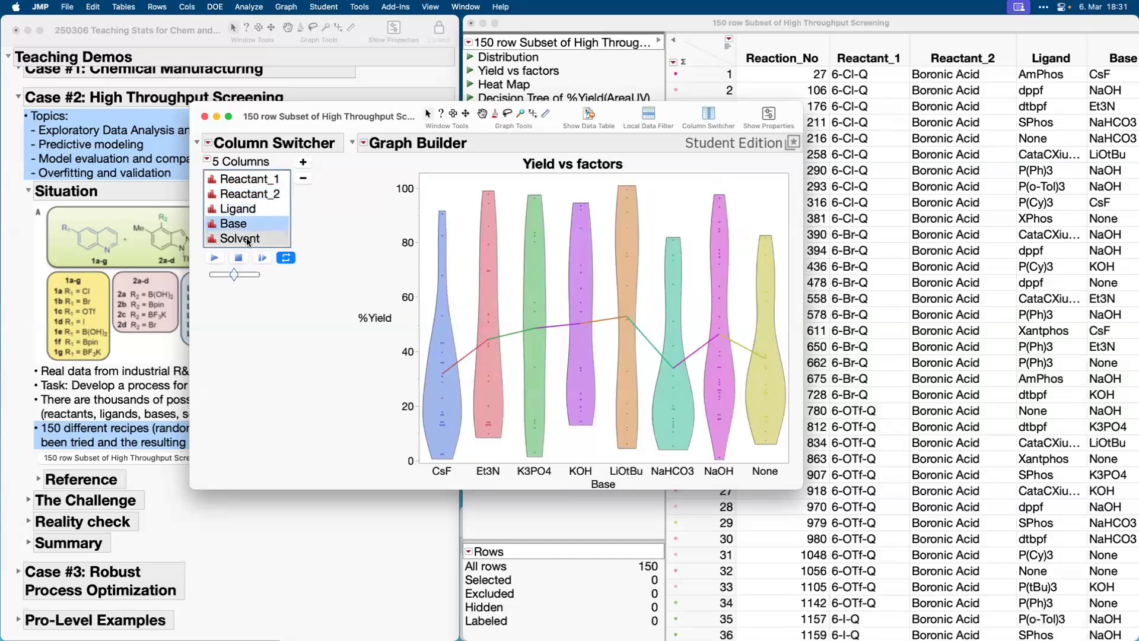
click(248, 241)
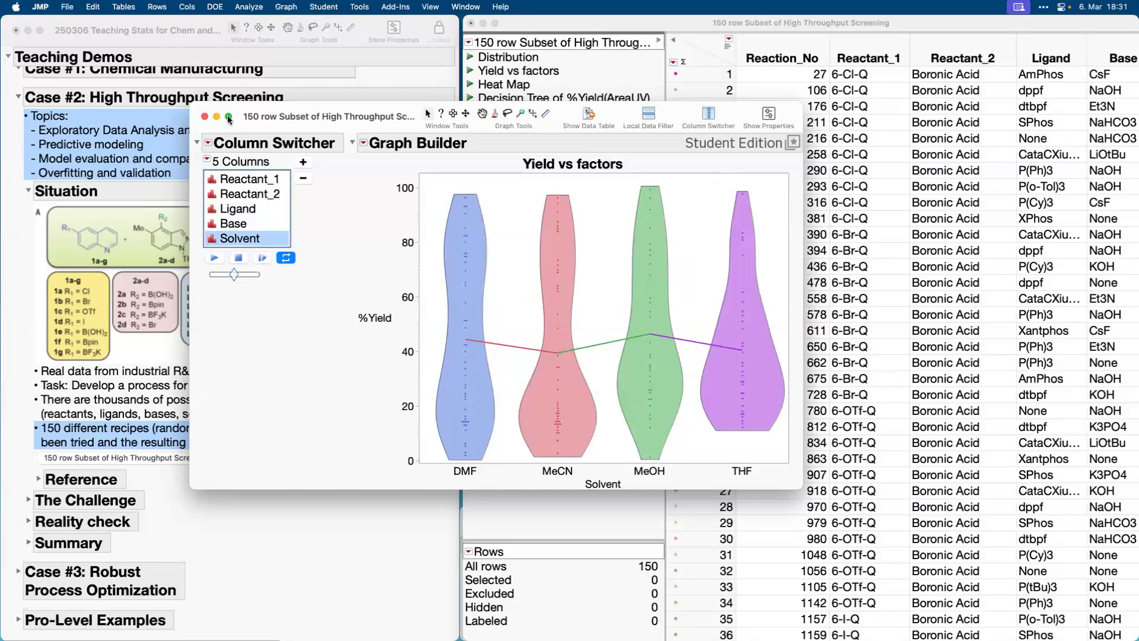
click(205, 117)
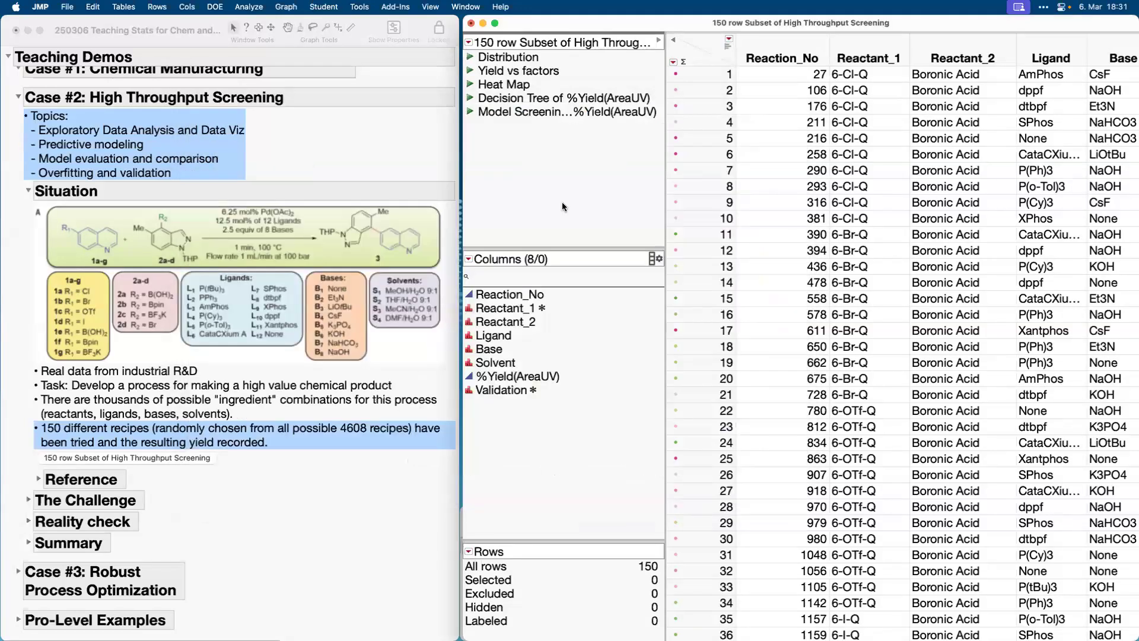
Run the Heat Map script and close its graph after viewing, and expand The Challenge section in the journal.
click(471, 86)
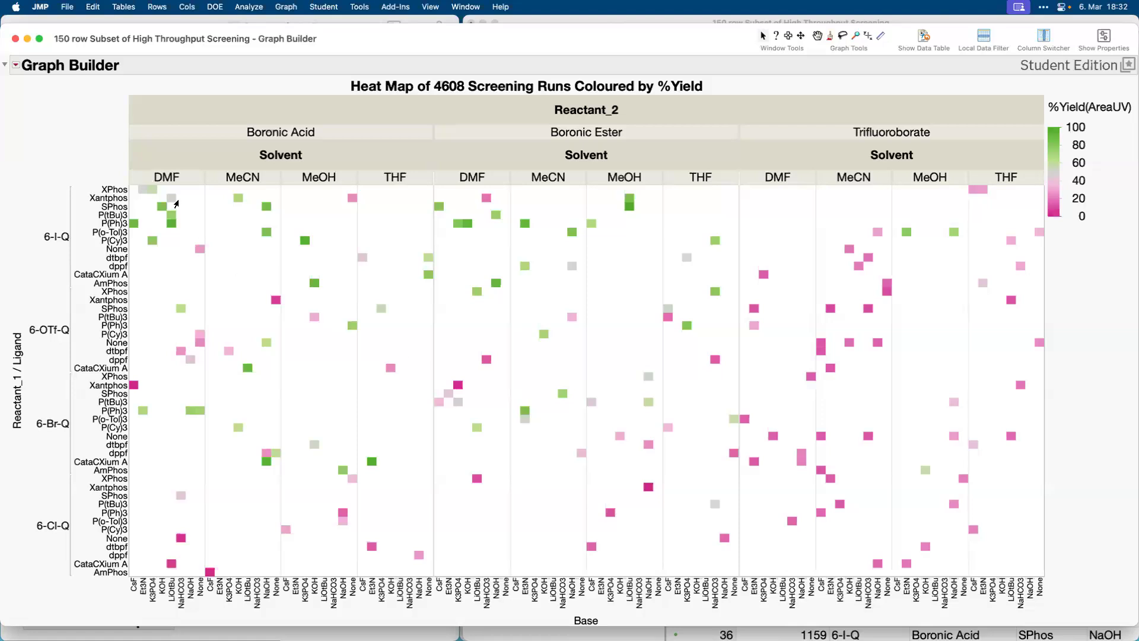
click(16, 39)
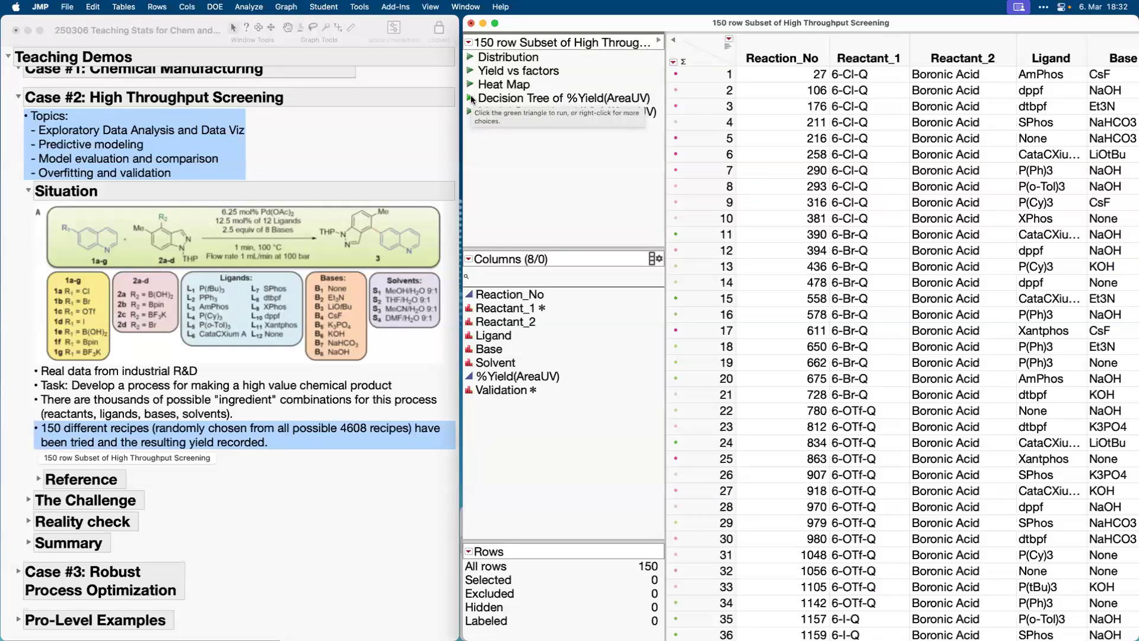
click(31, 501)
click(30, 502)
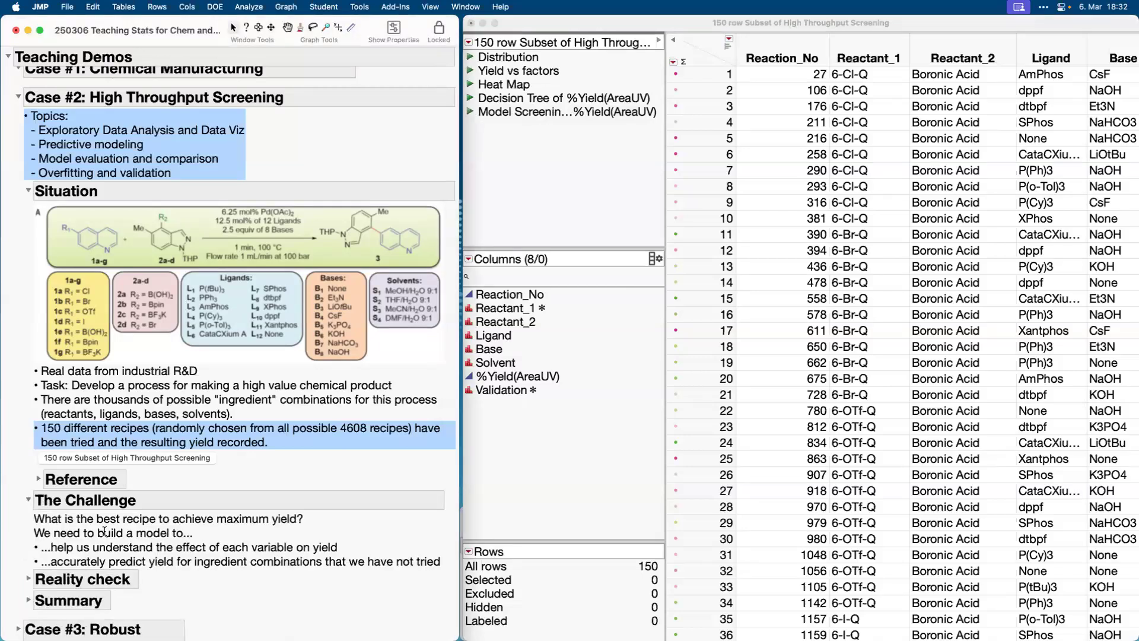
Highlight the bullet about understanding the effect of each variable on yield in The Challenge section of the journal.
scroll(27, 474, down, 5)
click(28, 450)
click(30, 450)
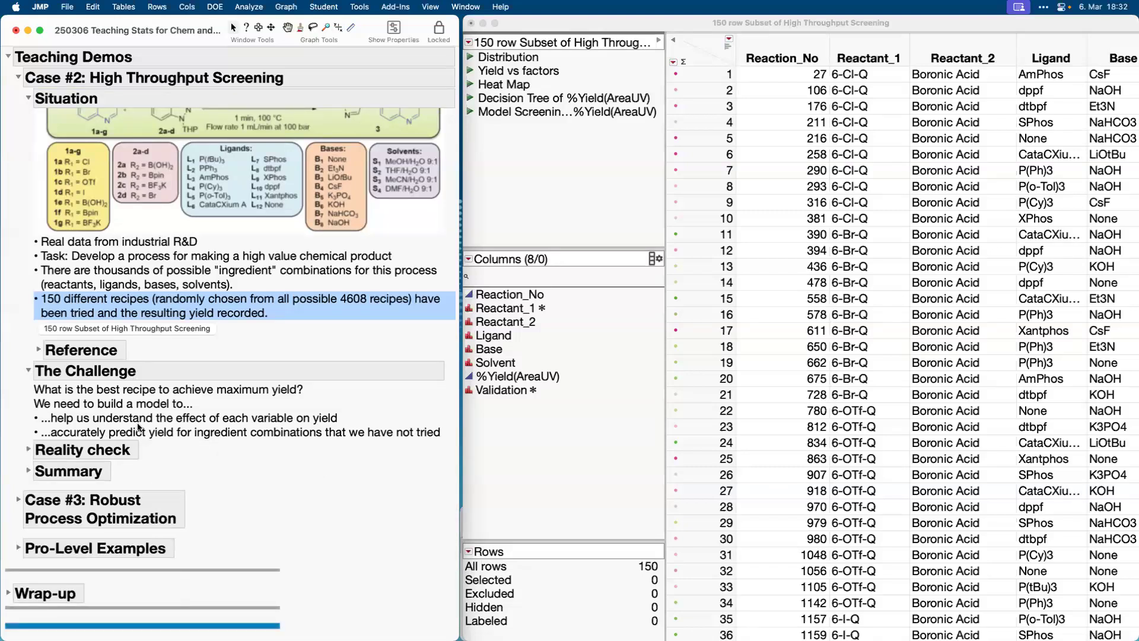
click(168, 423)
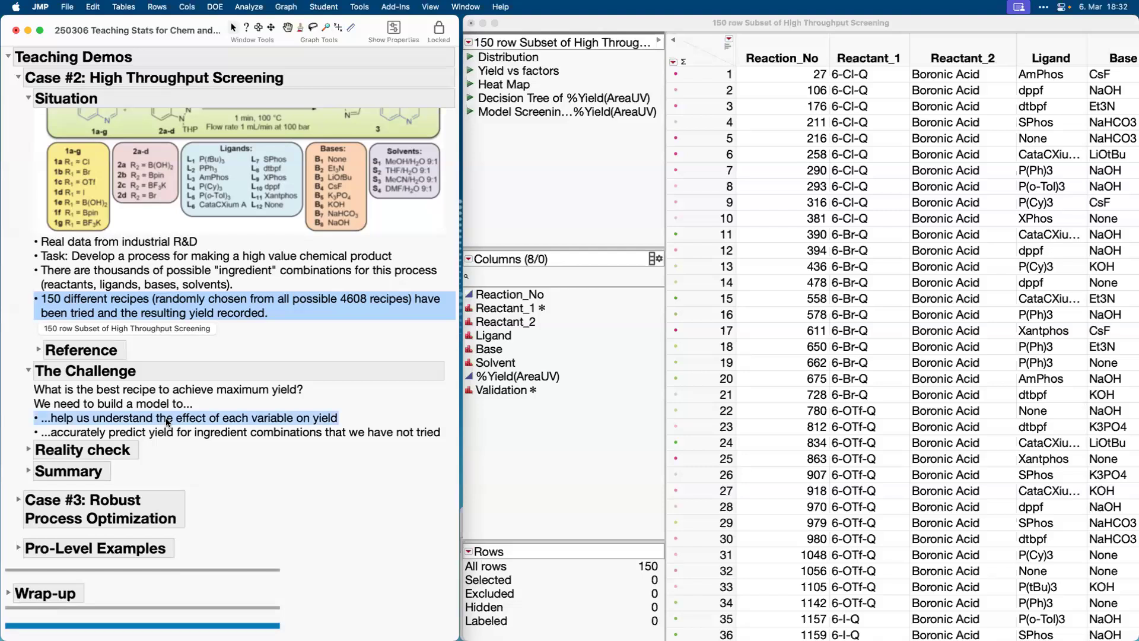
Run the Decision Tree of %Yield(AreaUV) script and place its Partition report over the data table, beside the journal.
click(470, 99)
click(470, 99)
drag(301, 61, 844, 72)
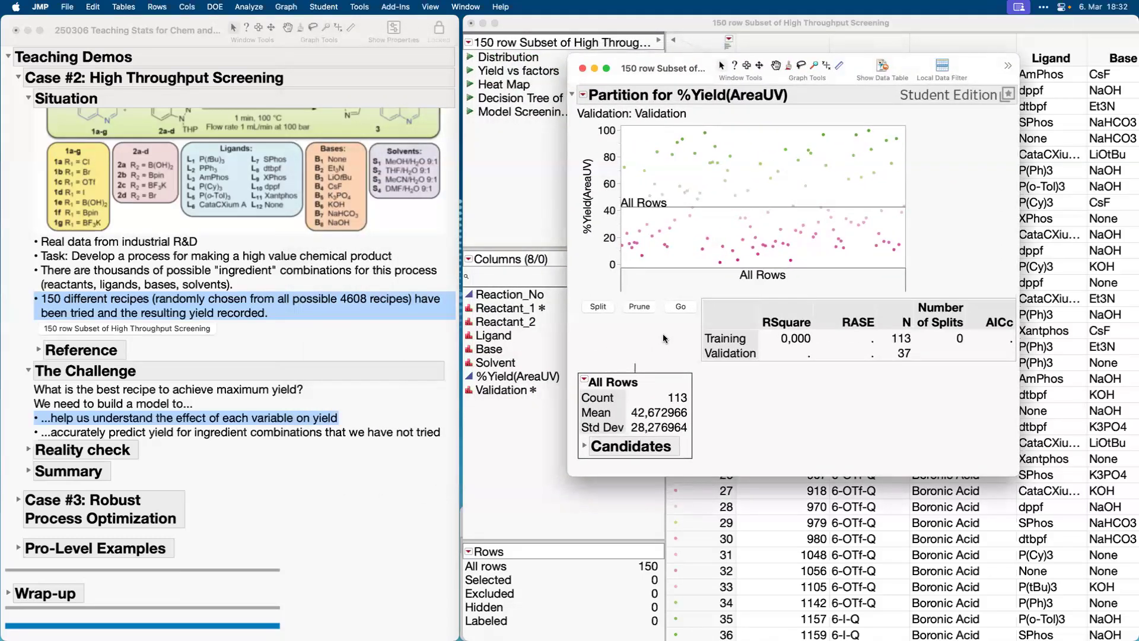
Relaunch the Partition analysis to review its response, factor and validation column roles, and cancel the launch dialog.
click(584, 96)
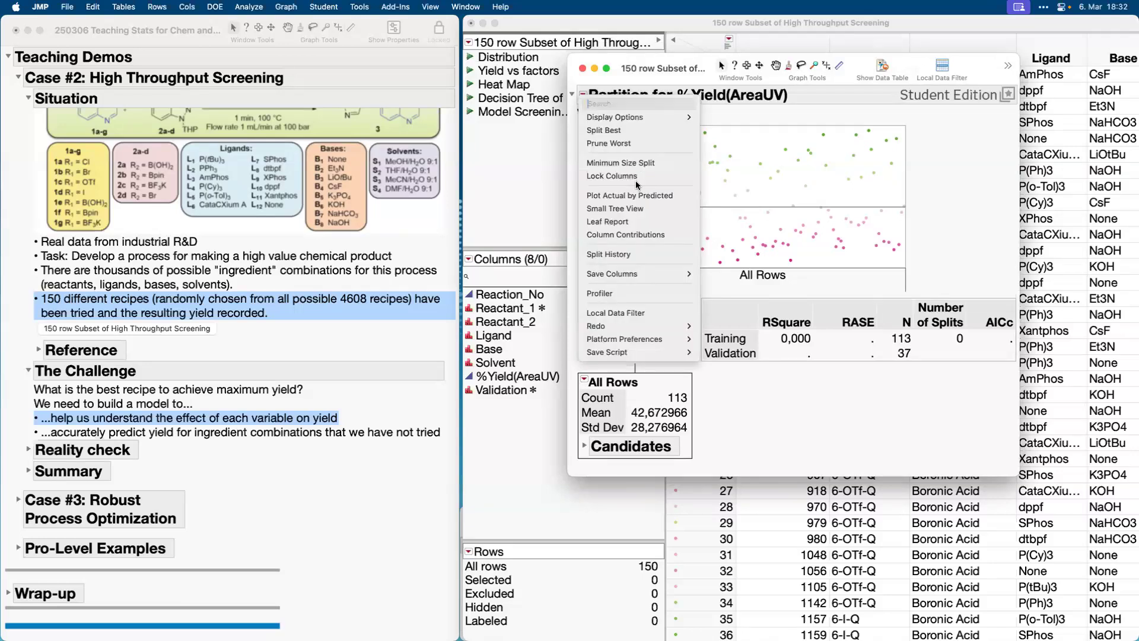
mouse_move(633, 326)
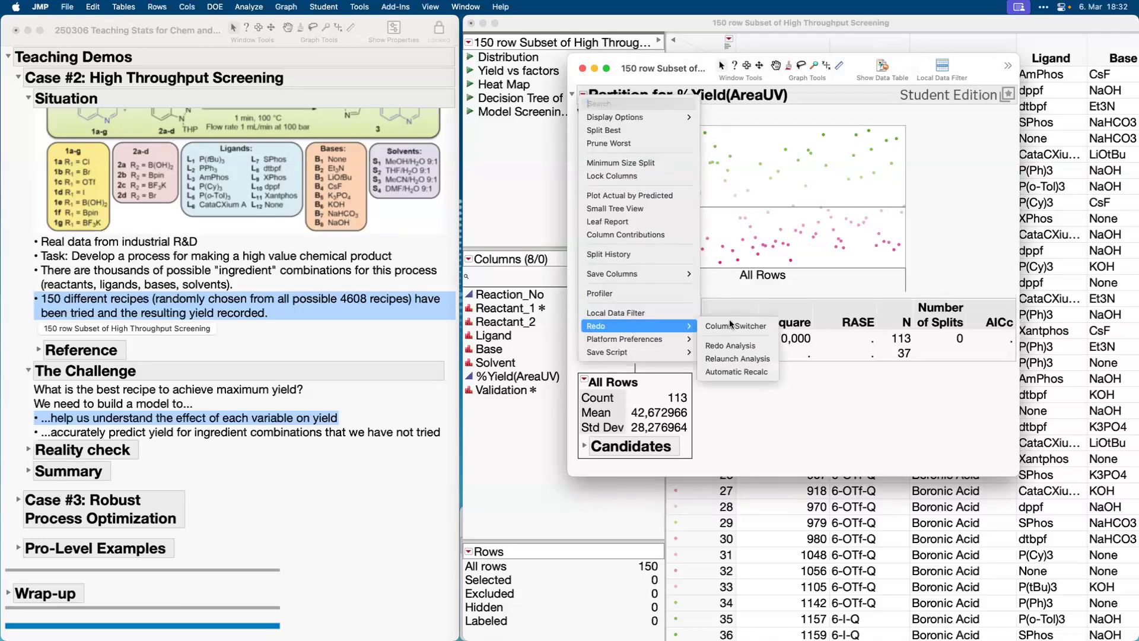
click(748, 346)
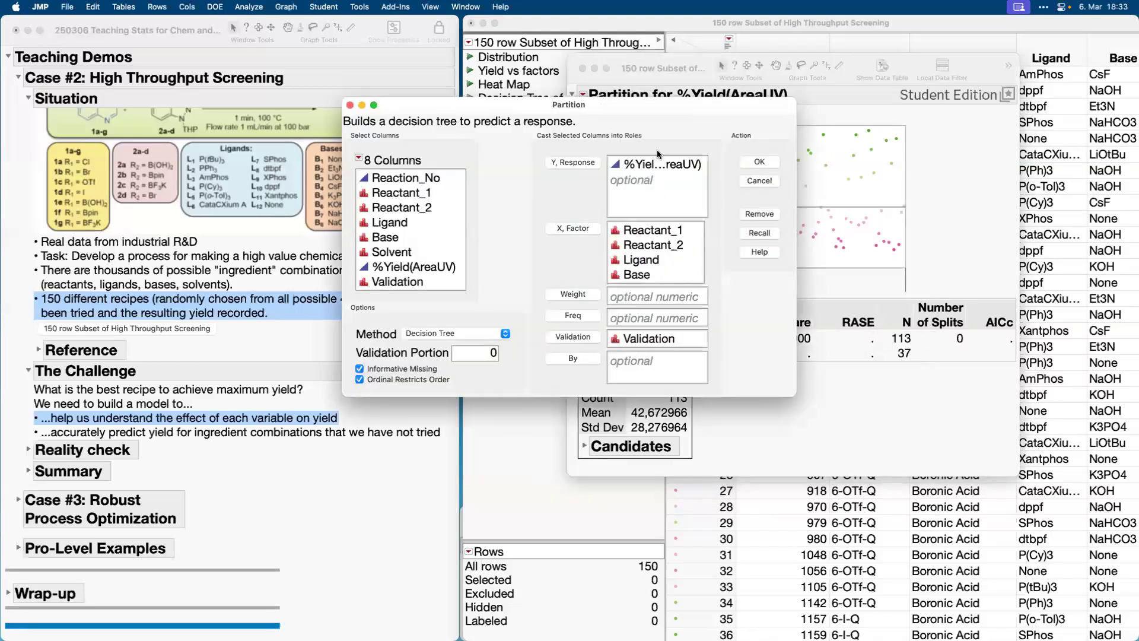
click(694, 244)
click(713, 226)
drag(661, 223, 707, 228)
mouse_move(735, 290)
mouse_down()
mouse_move(734, 261)
mouse_move(629, 205)
mouse_move(675, 271)
mouse_up()
scroll(675, 271, down, 1)
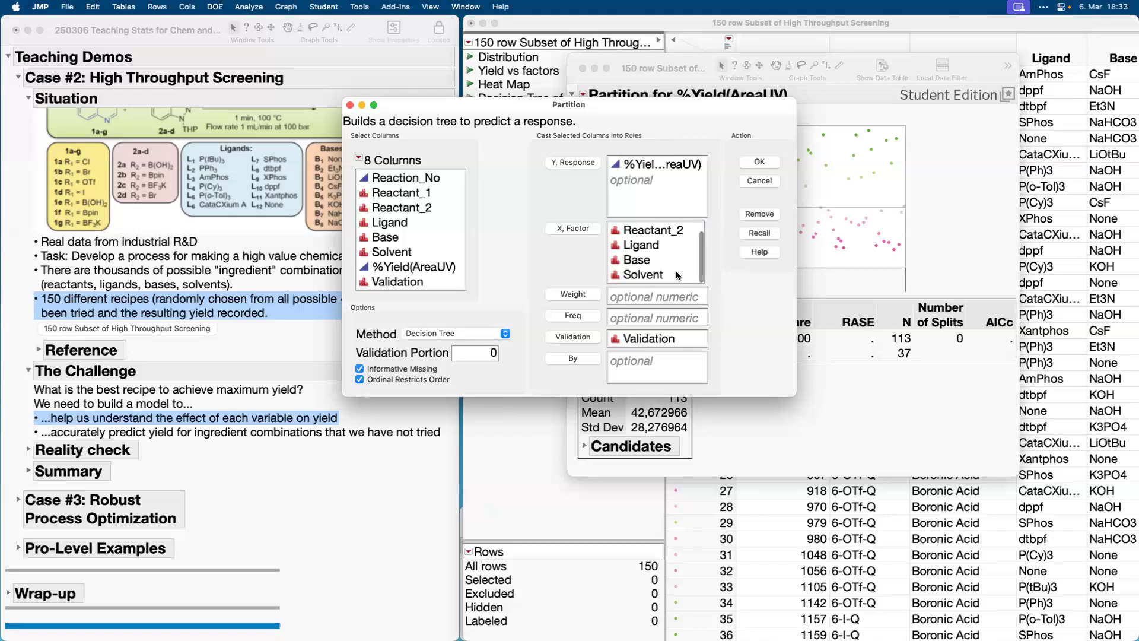
drag(732, 328, 614, 321)
drag(538, 355, 707, 320)
click(760, 181)
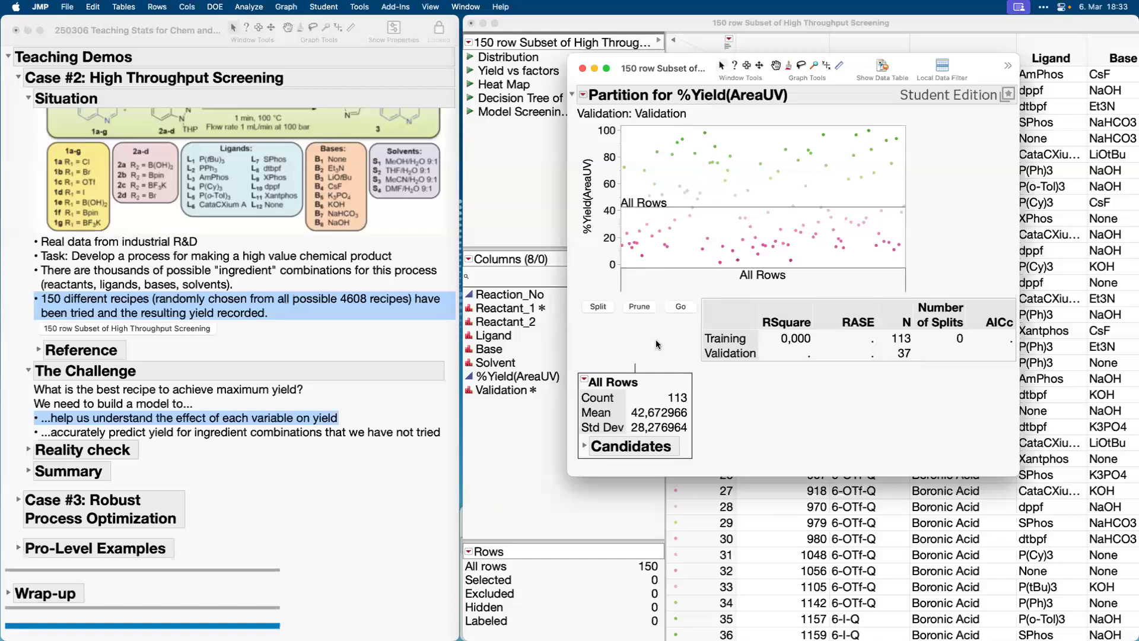
Split the %Yield(AreaUV) decision tree once and grow the remaining splits automatically using validation.
mouse_move(657, 340)
mouse_down()
mouse_move(678, 316)
mouse_move(680, 332)
mouse_up()
click(598, 307)
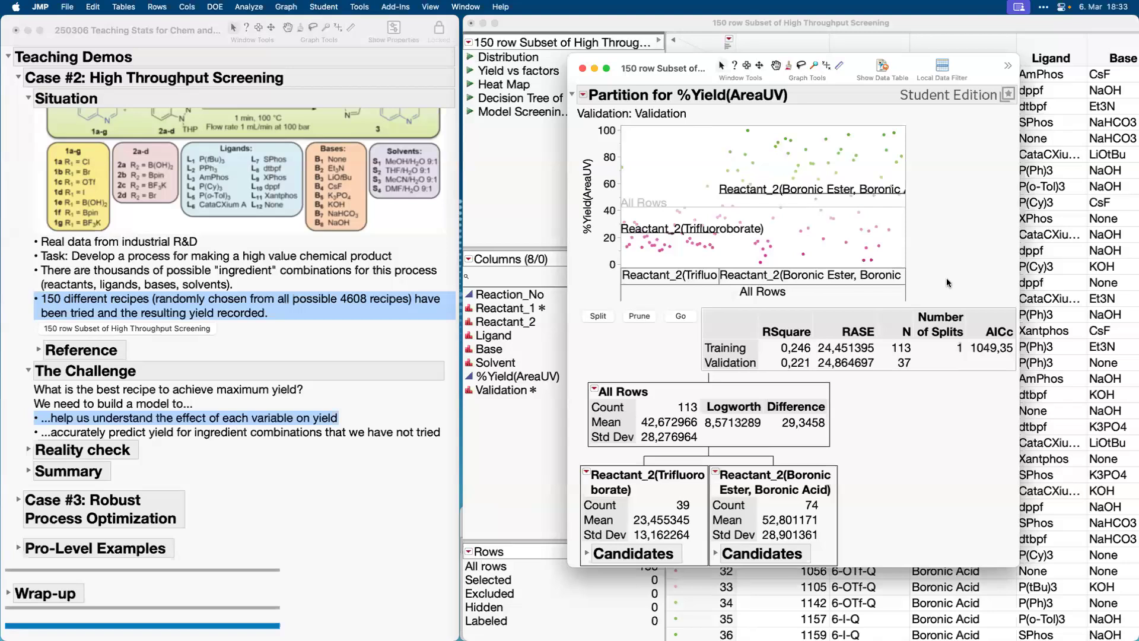
mouse_move(952, 281)
mouse_down()
mouse_move(930, 281)
mouse_move(936, 363)
mouse_move(971, 321)
mouse_move(943, 289)
mouse_up()
click(681, 317)
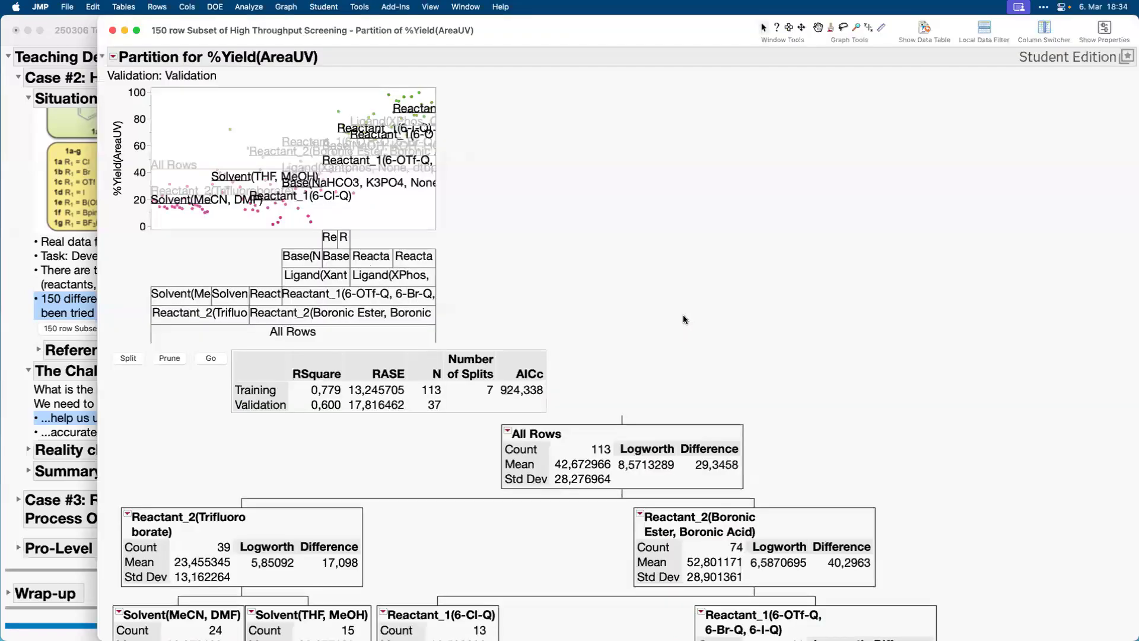
Examine the branches of the grown tree and the training and validation R-Square curves in its Split History.
mouse_move(441, 332)
mouse_down()
mouse_move(509, 380)
mouse_move(473, 317)
mouse_up()
scroll(661, 329, down, 10)
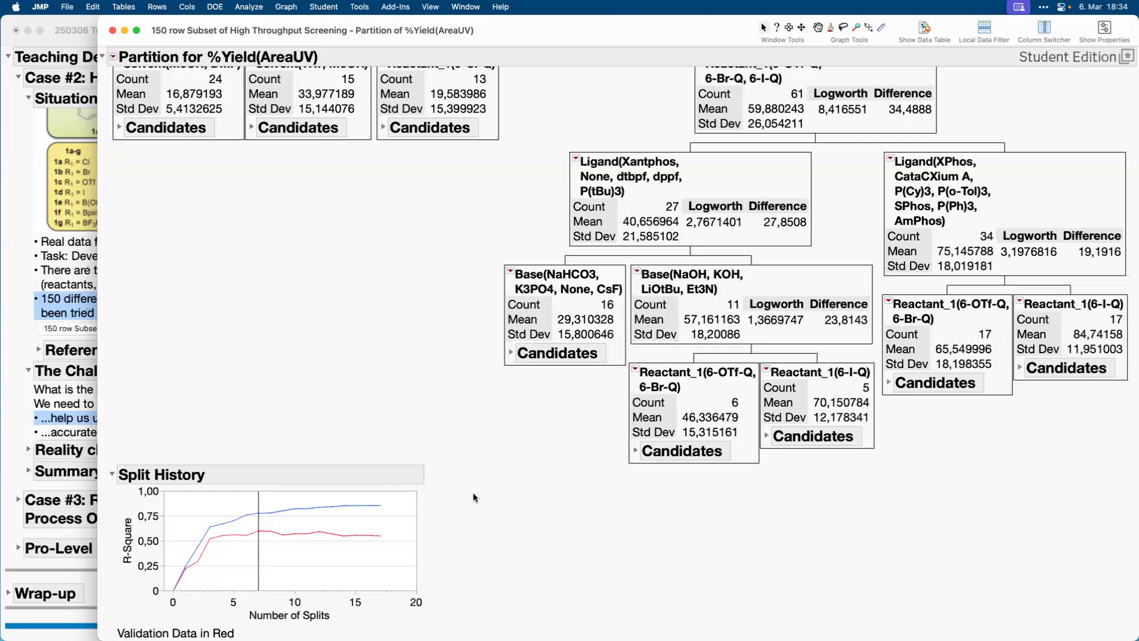
mouse_move(453, 470)
mouse_down()
mouse_move(320, 482)
mouse_move(496, 454)
mouse_move(435, 420)
mouse_up()
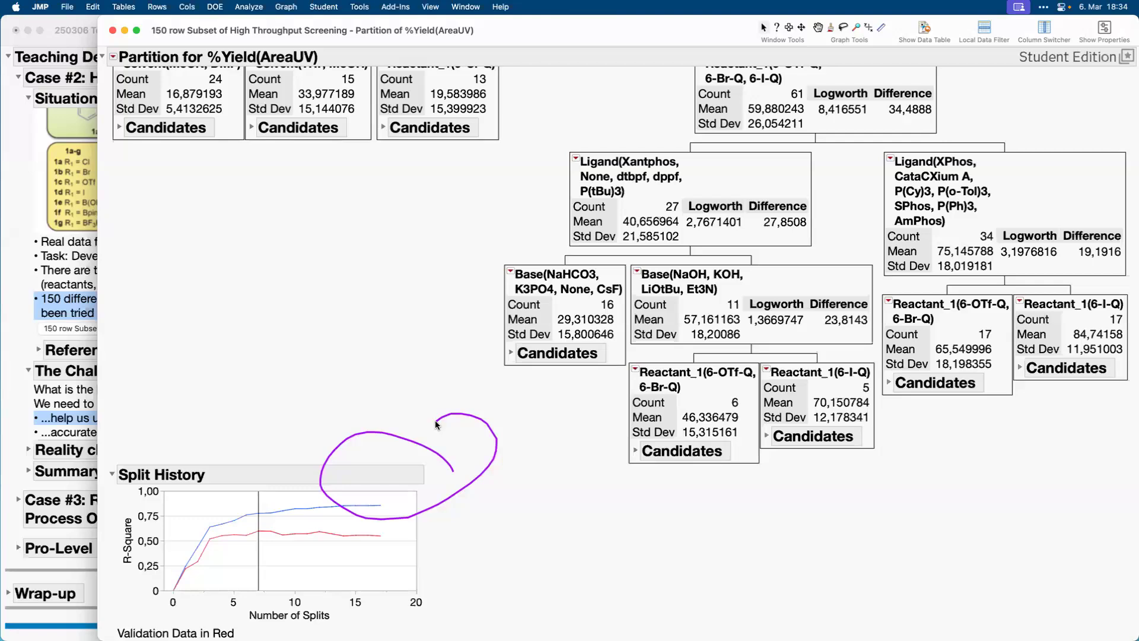
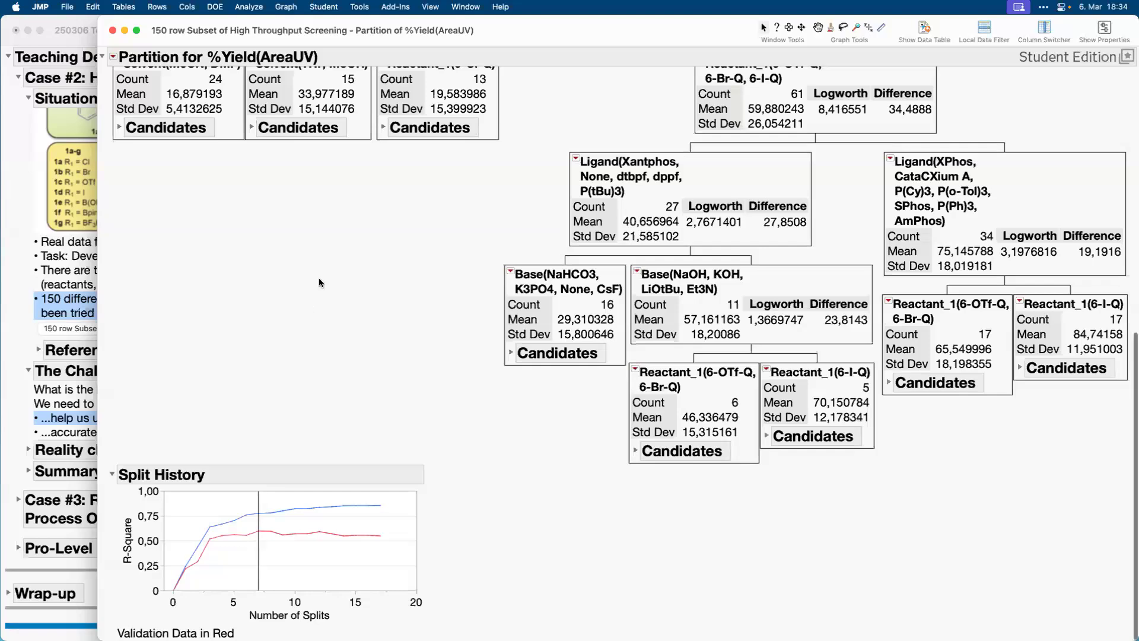
Close the Partition report, run the Model Screening of %Yield(AreaUV) script and place its report over the data table.
scroll(319, 278, up, 15)
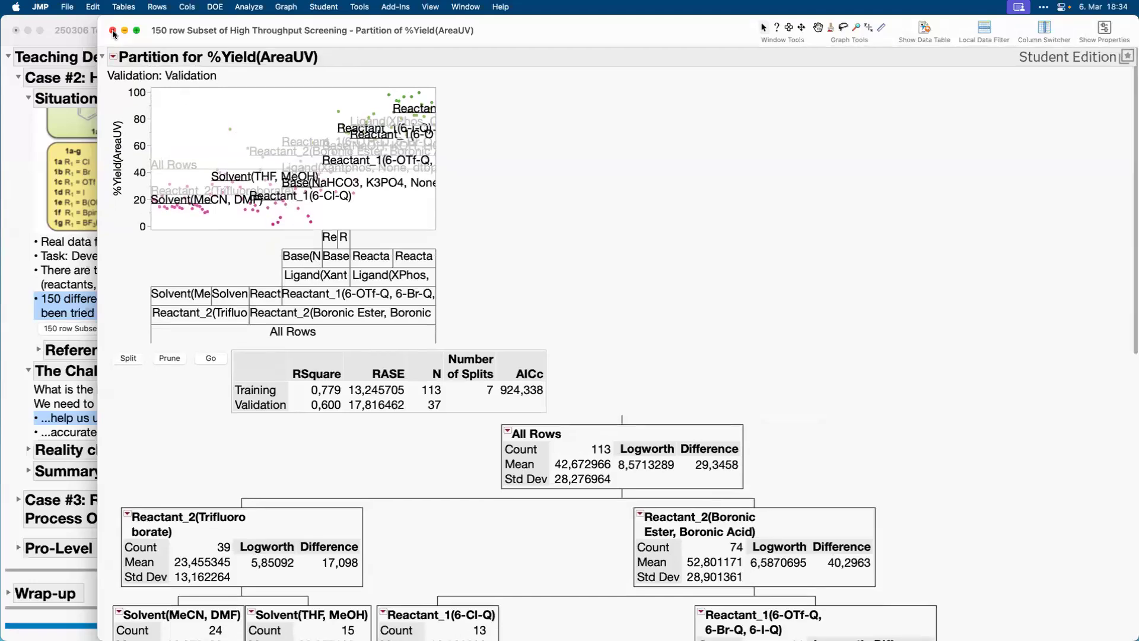
click(112, 31)
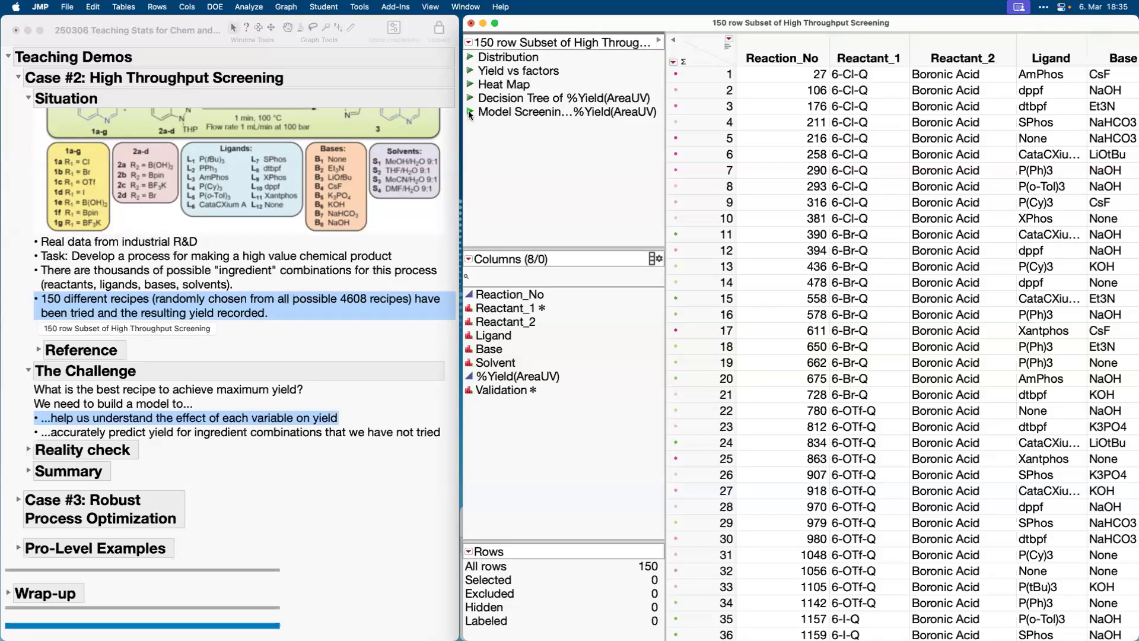
click(470, 113)
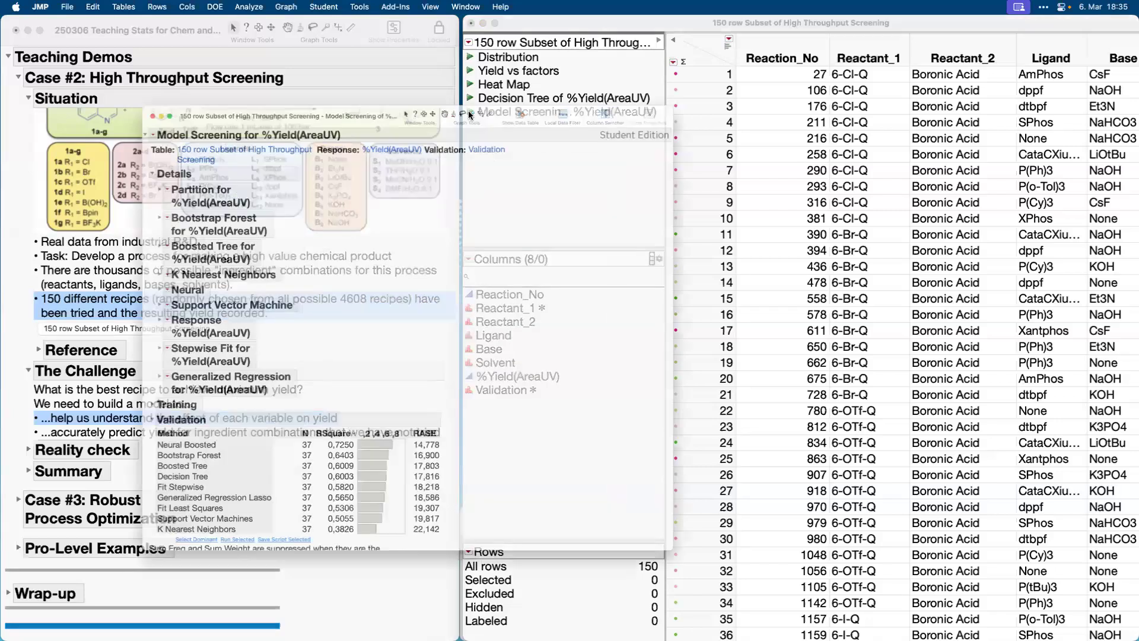
drag(351, 51, 539, 31)
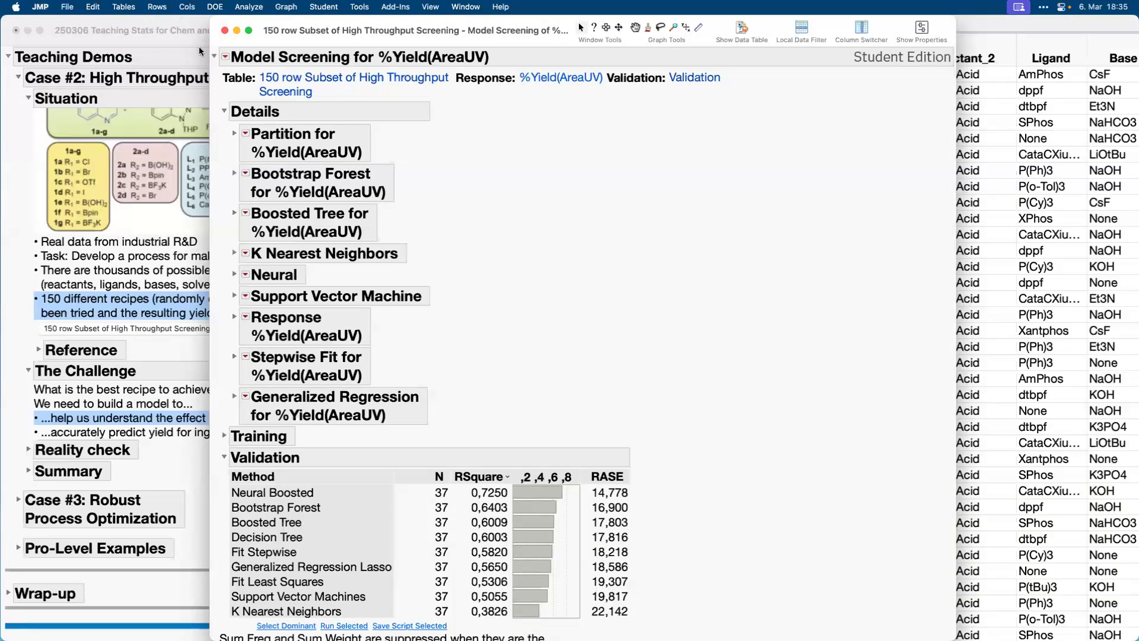
Relaunch the Model Screening analysis to review its column roles, validation column and selected modeling methods, and cancel the launch dialog.
click(226, 60)
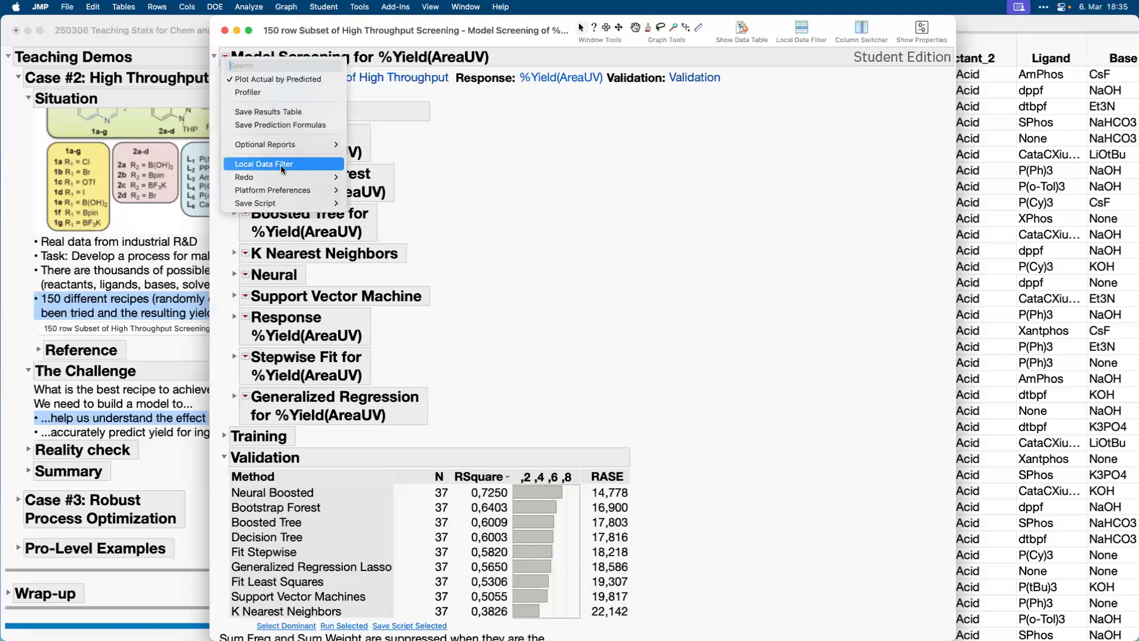
mouse_move(281, 177)
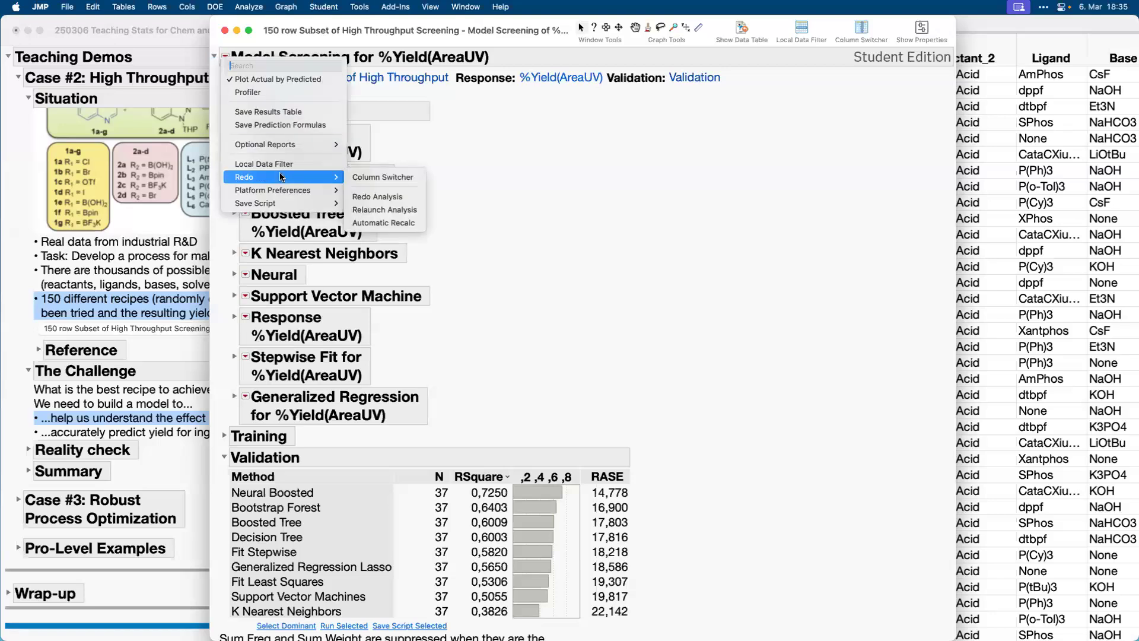
click(384, 210)
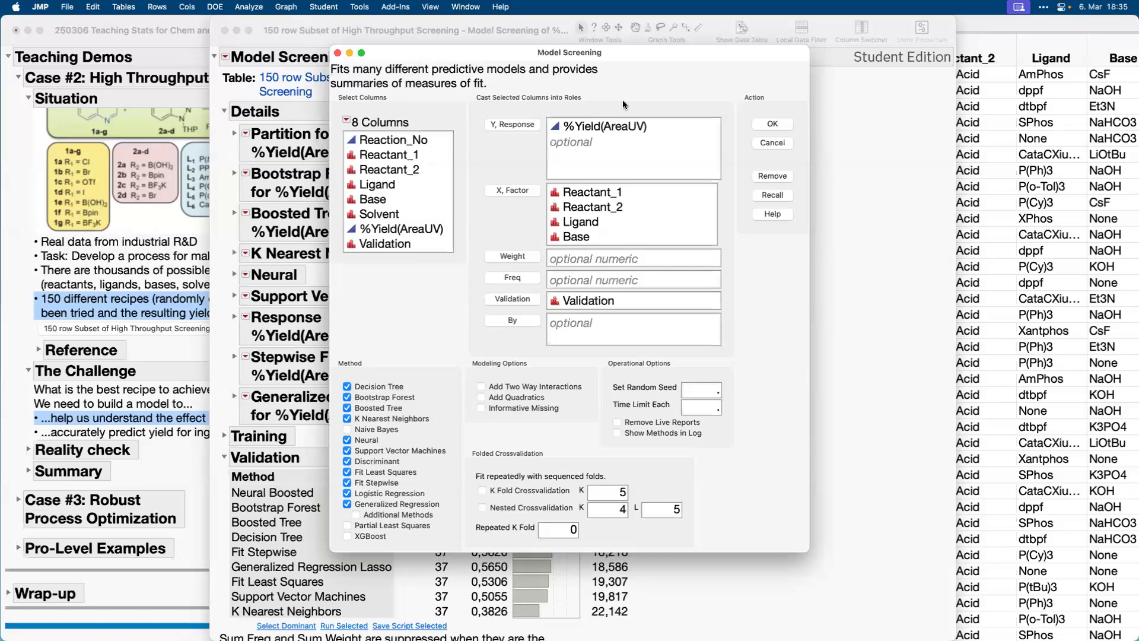
mouse_move(623, 104)
mouse_down()
mouse_move(575, 83)
mouse_move(472, 178)
mouse_move(597, 92)
mouse_up()
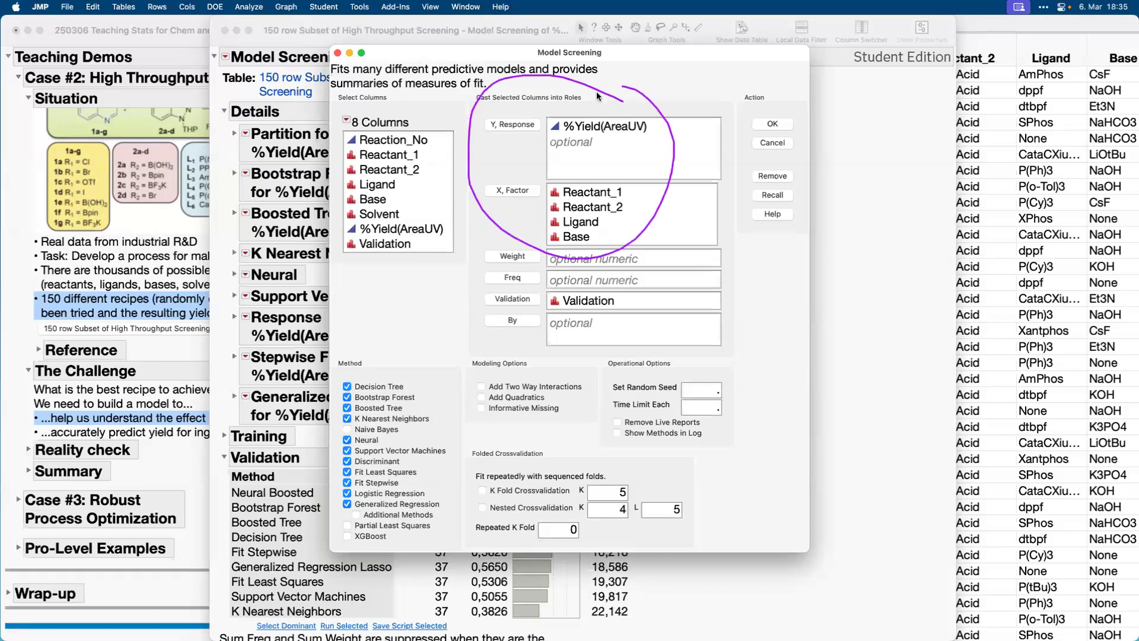
drag(747, 284, 583, 270)
mouse_move(484, 279)
mouse_down()
mouse_move(746, 286)
mouse_move(731, 279)
mouse_up()
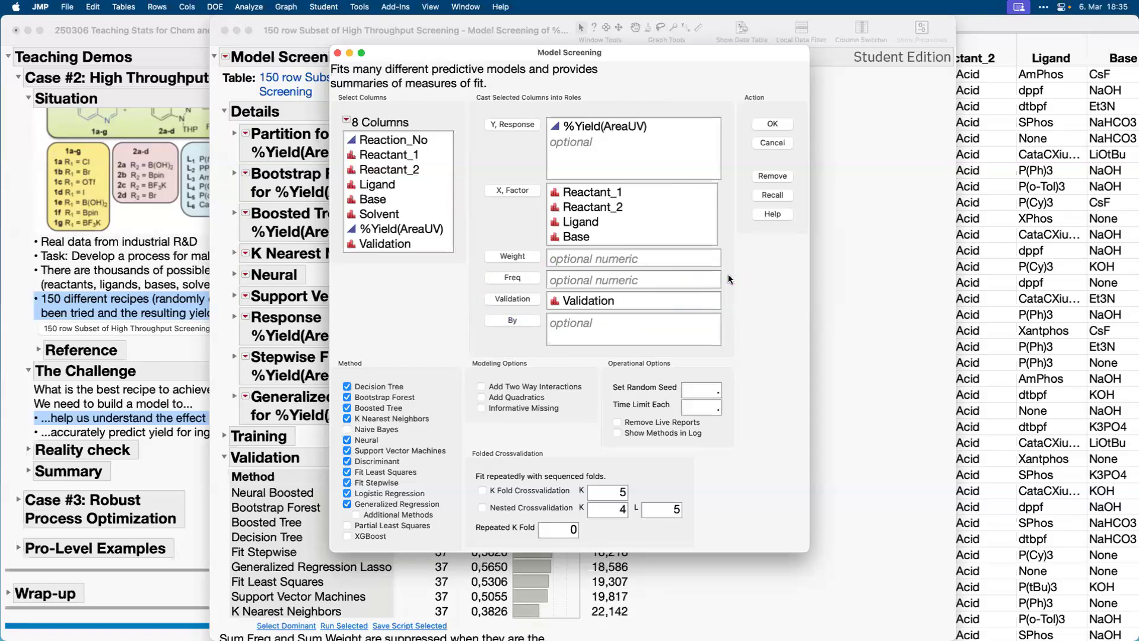
mouse_move(407, 331)
mouse_down()
mouse_move(342, 370)
mouse_move(330, 492)
mouse_move(353, 551)
mouse_up()
drag(462, 362, 369, 338)
click(774, 143)
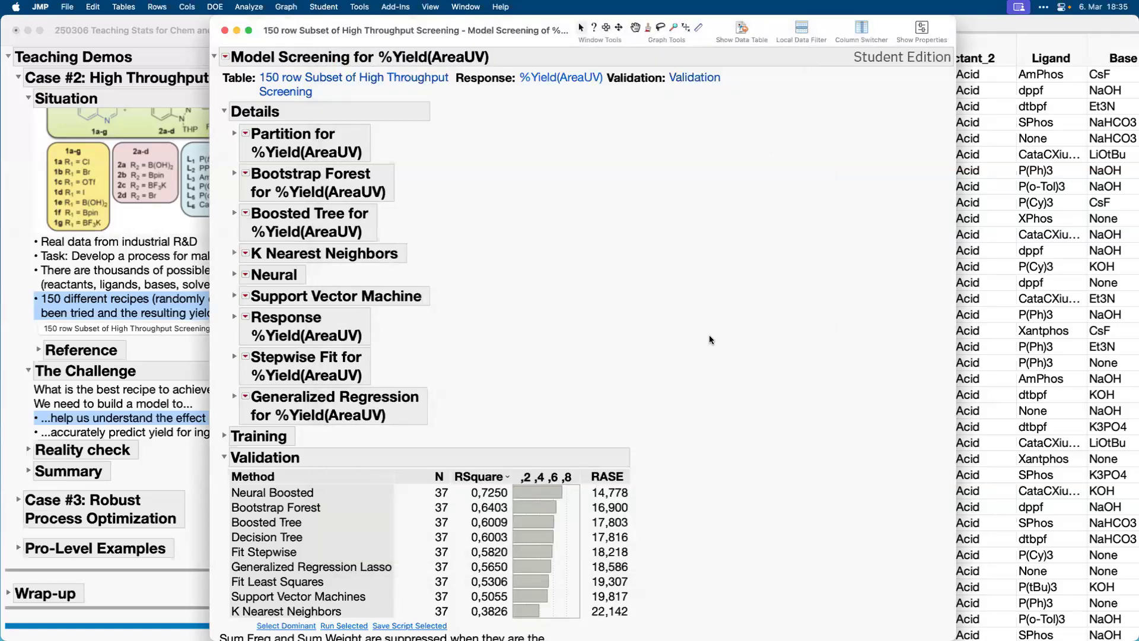
Compare the validation RSquare and RASE of the screened methods, starting with Neural Boosted.
mouse_move(648, 462)
mouse_down()
mouse_move(662, 602)
mouse_move(656, 592)
mouse_up()
drag(224, 484, 224, 503)
mouse_move(610, 493)
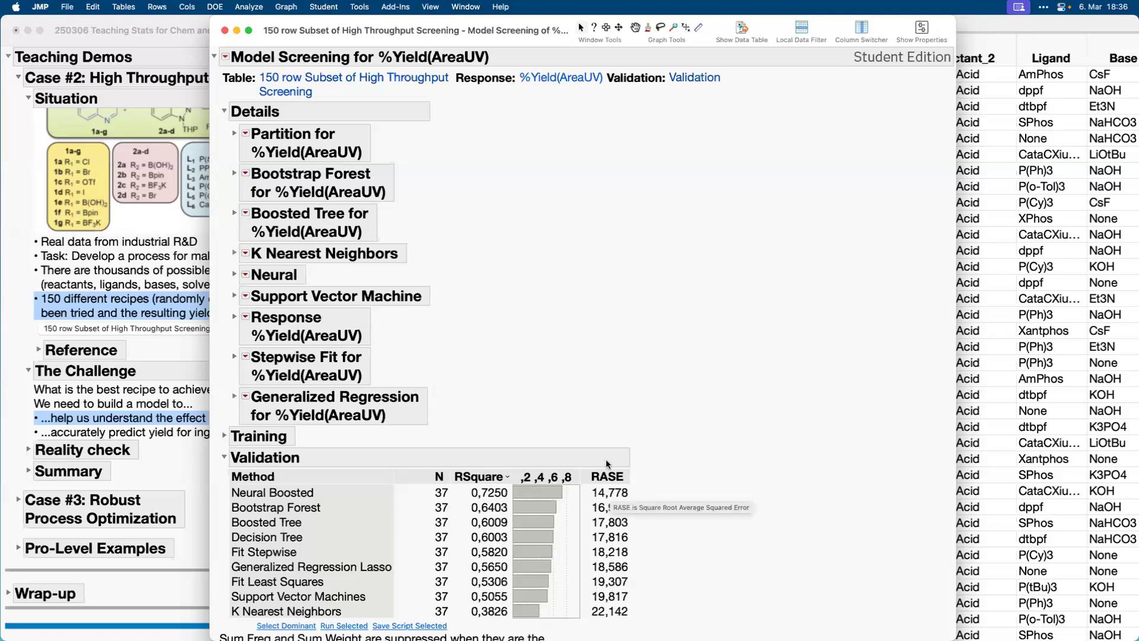
Compare the Actual by Predicted plots by showing Neural Boosted alone, adding Support Vector Machines, and leaving only Support Vector Machines displayed.
scroll(383, 448, down, 5)
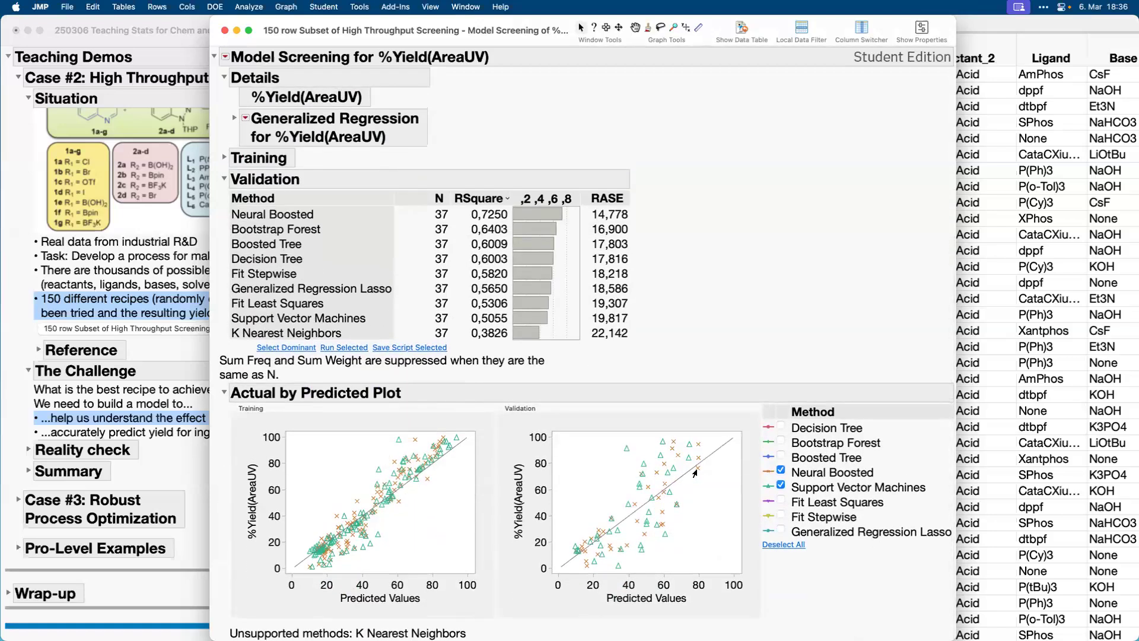
click(781, 485)
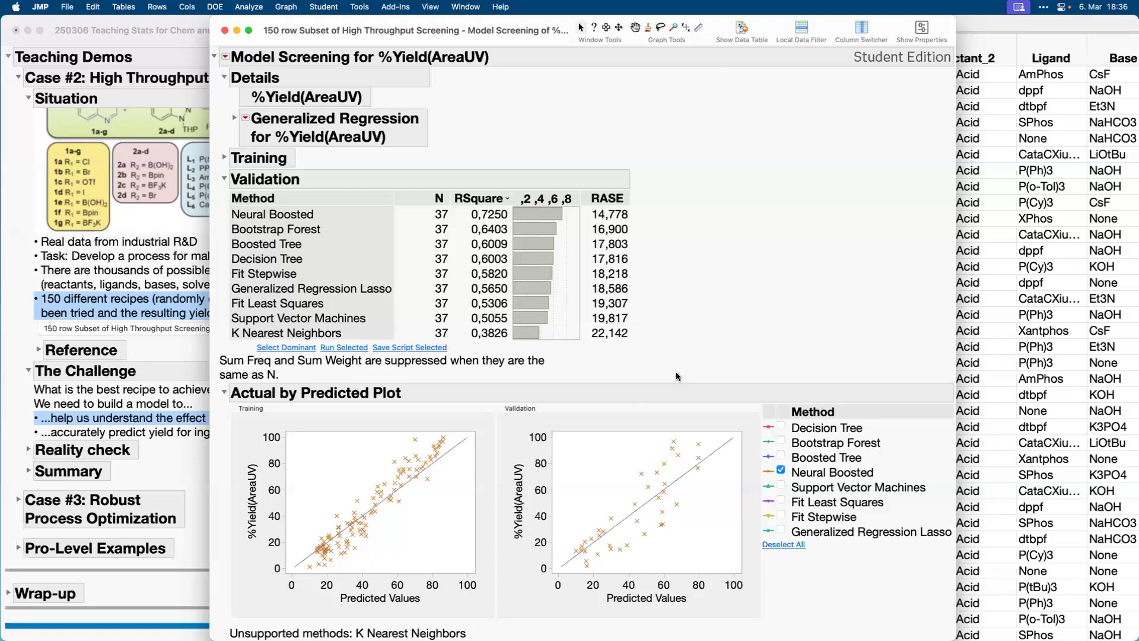
mouse_move(676, 376)
mouse_down()
mouse_move(519, 358)
mouse_move(608, 603)
mouse_up()
mouse_move(734, 618)
mouse_down()
mouse_move(700, 398)
mouse_move(578, 370)
mouse_up()
click(781, 486)
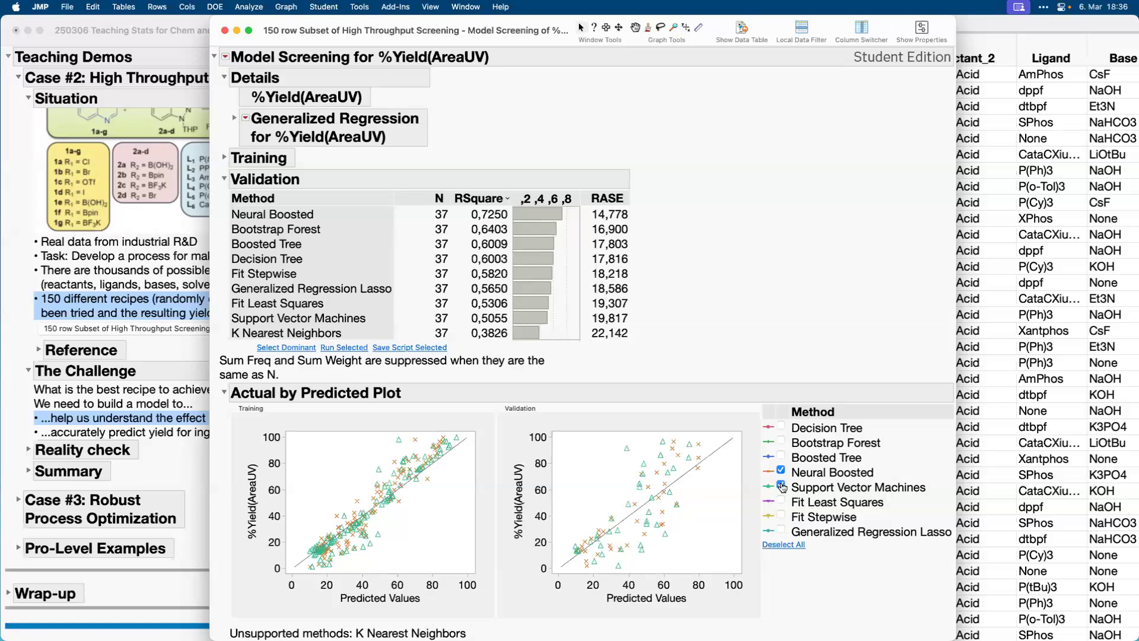
click(781, 470)
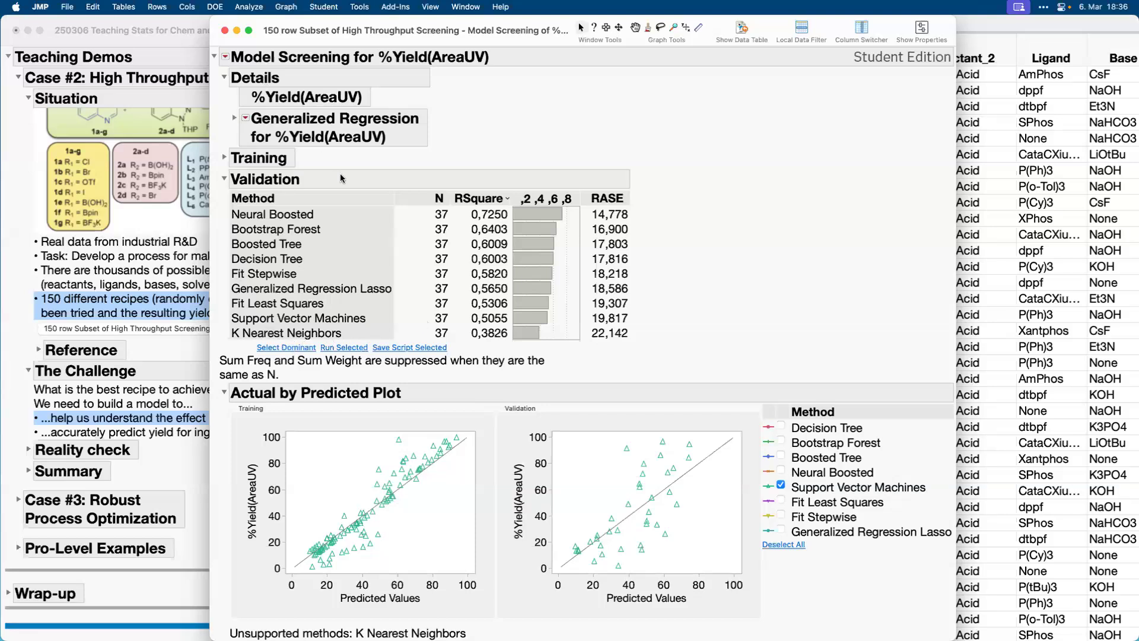
Run the Neural Boosted model from the Validation table and place its Neural report beside the screening results.
click(287, 214)
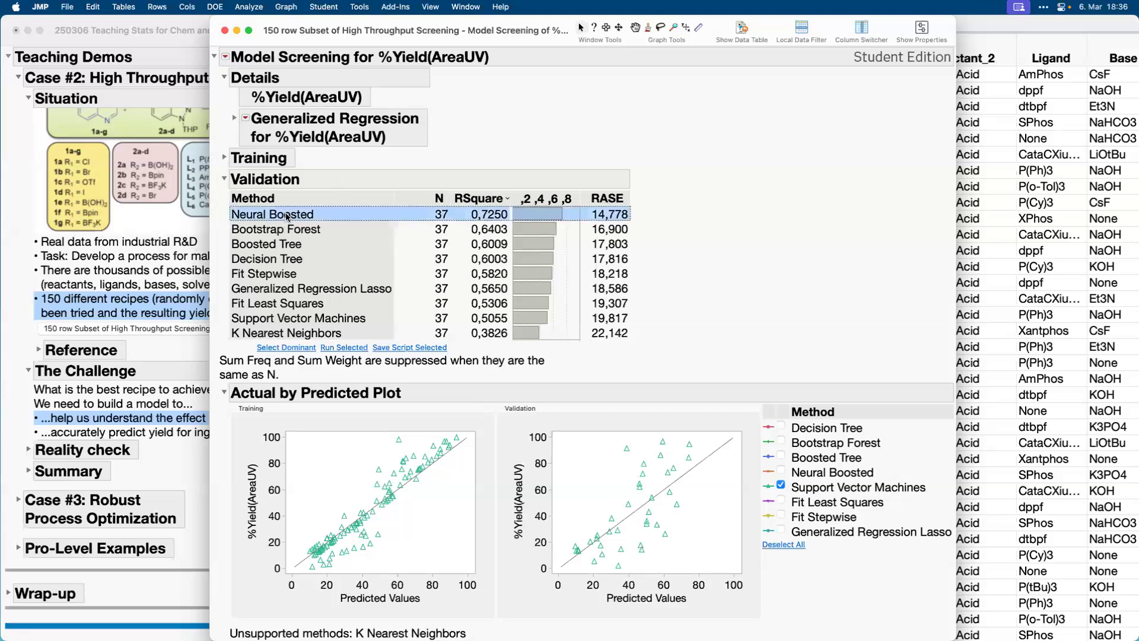
click(342, 347)
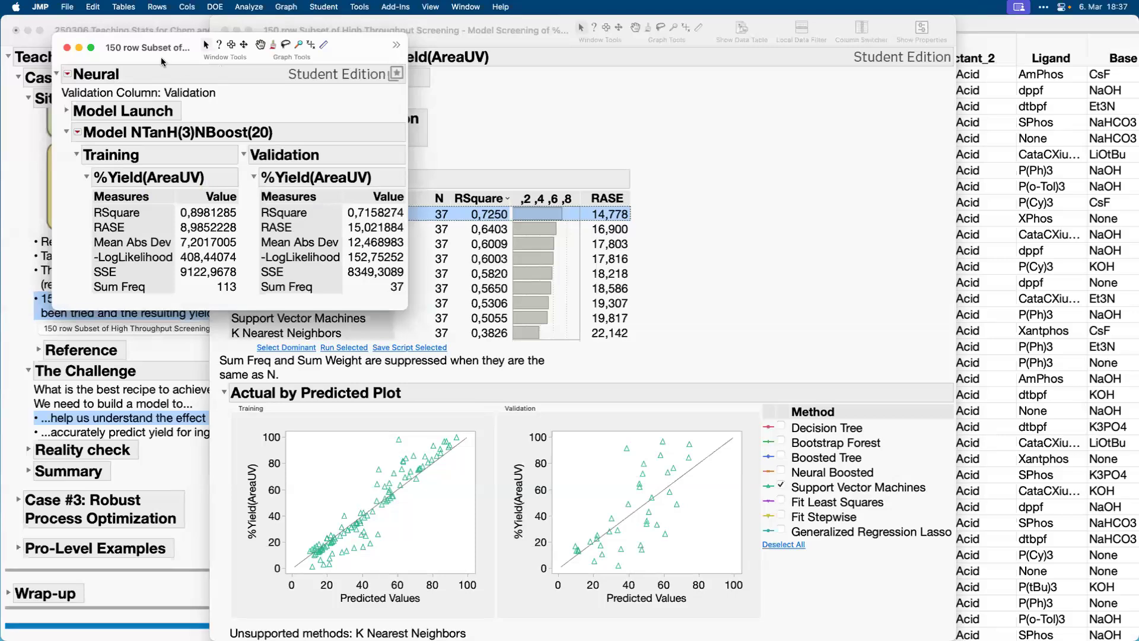
drag(161, 57, 808, 93)
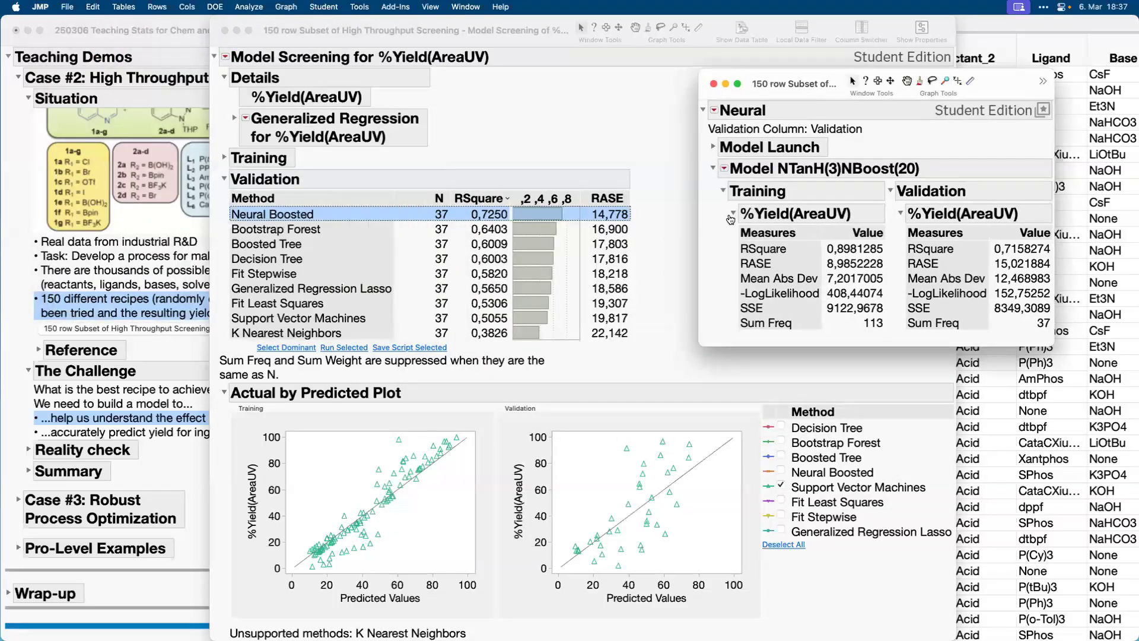
Publish the neural model's prediction formula to the Formula Depot, close the Neural report and place the depot beside the screening results.
click(723, 170)
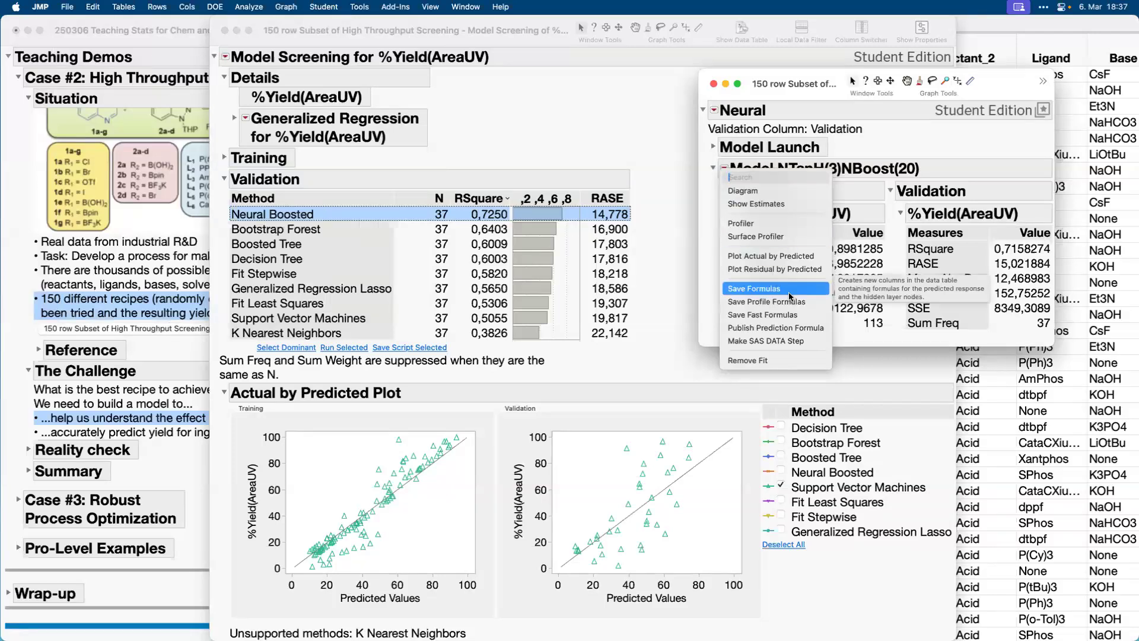
click(790, 328)
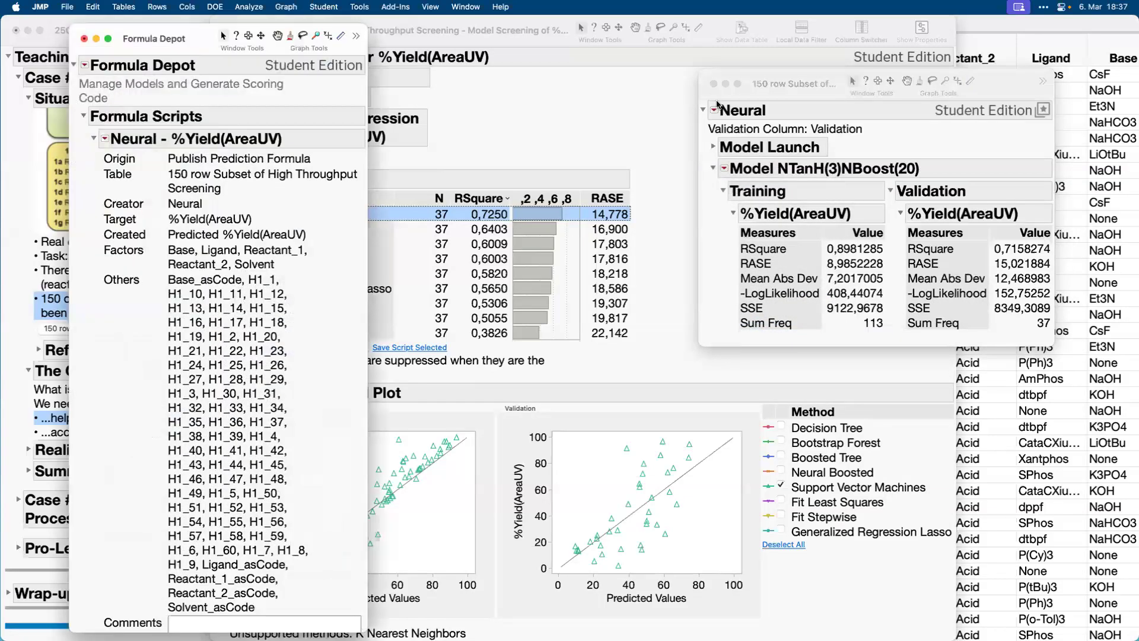
click(714, 84)
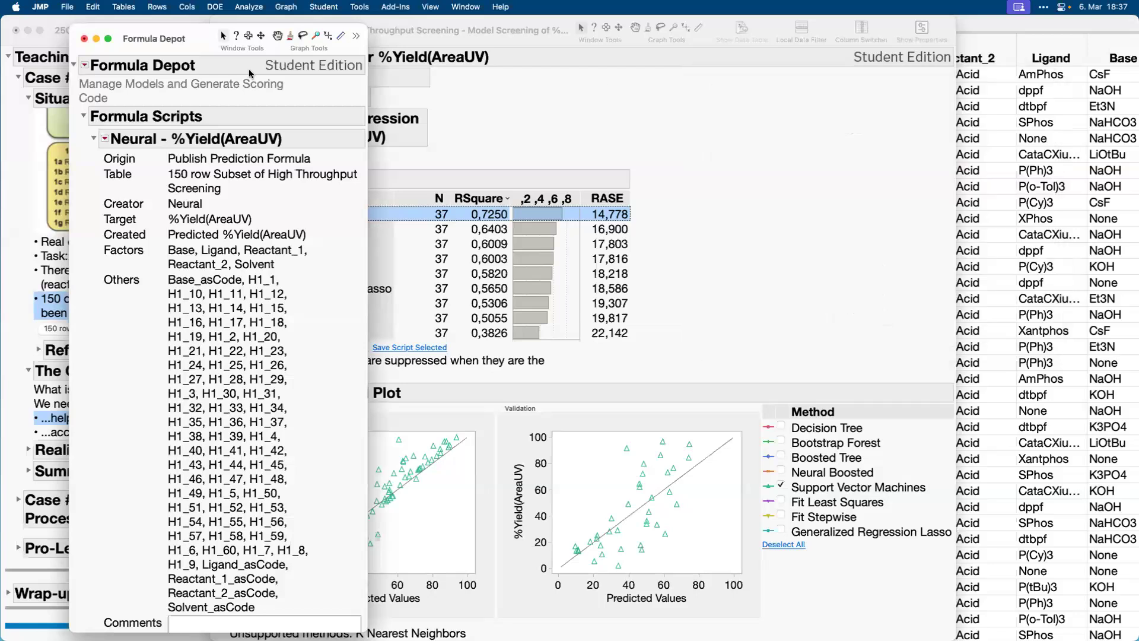
drag(178, 39, 895, 30)
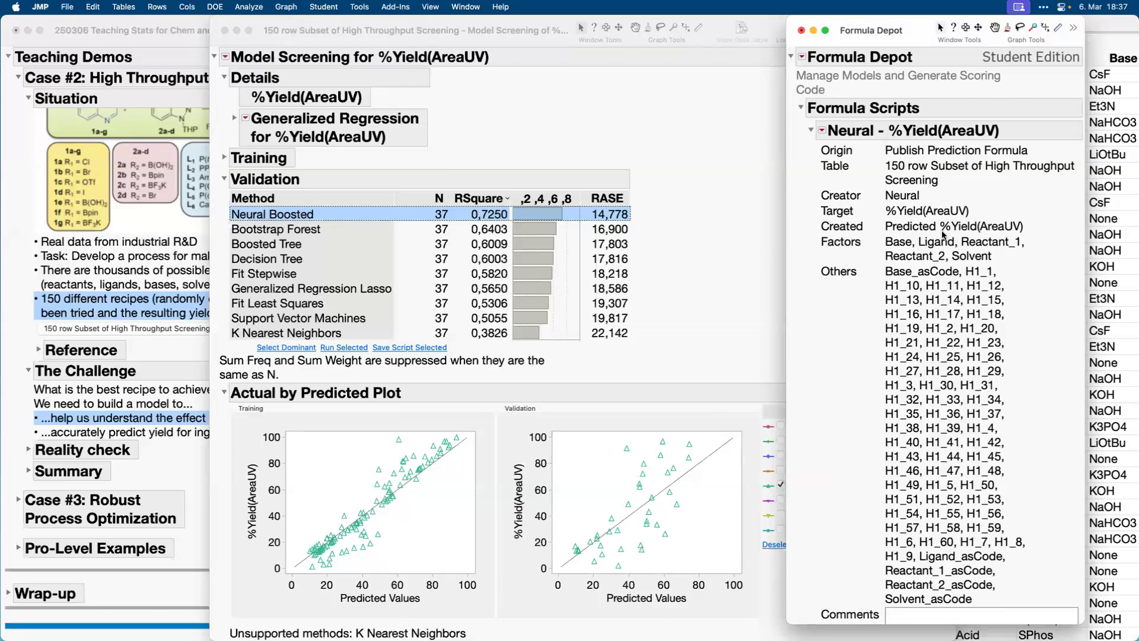
Generate Python code for the published neural formula, review the script from end to start, and close it without saving.
click(822, 130)
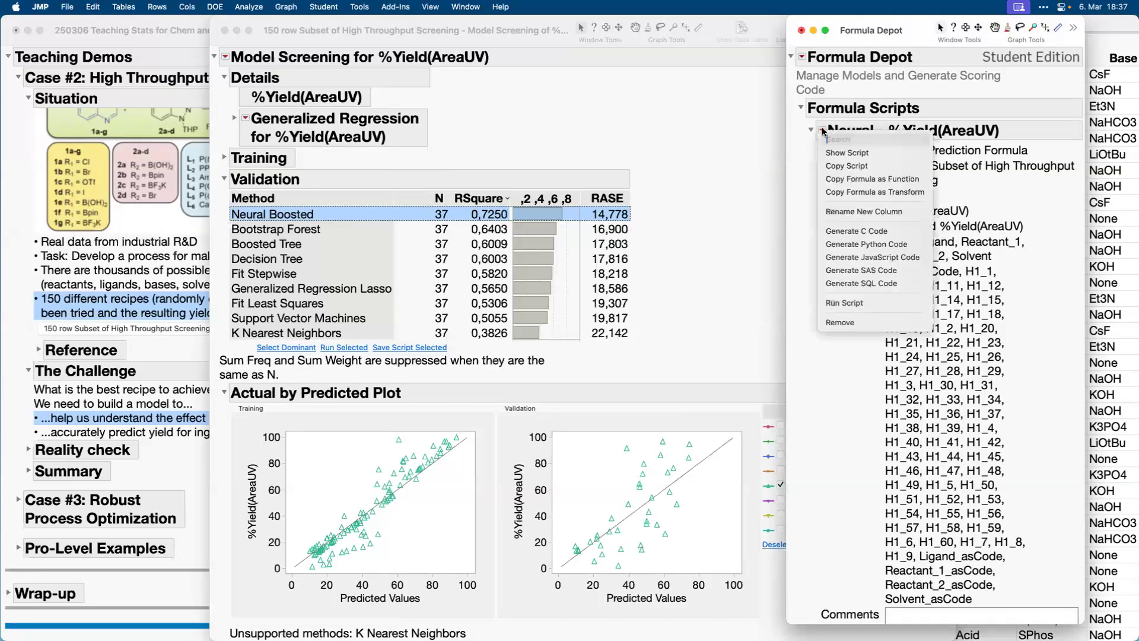
click(869, 244)
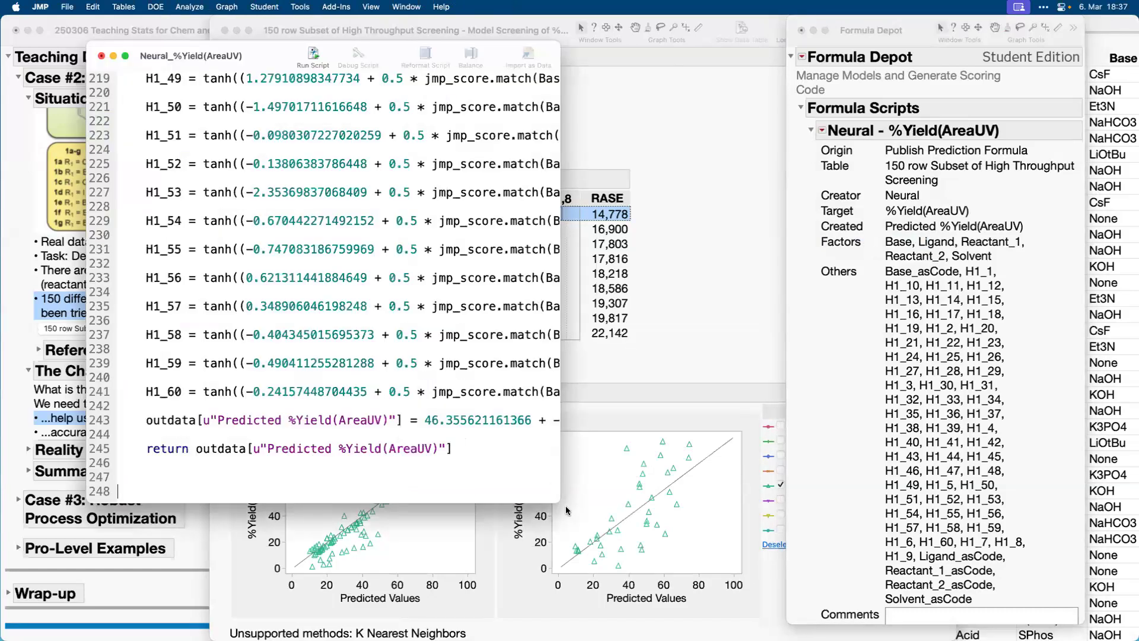
drag(561, 503, 856, 593)
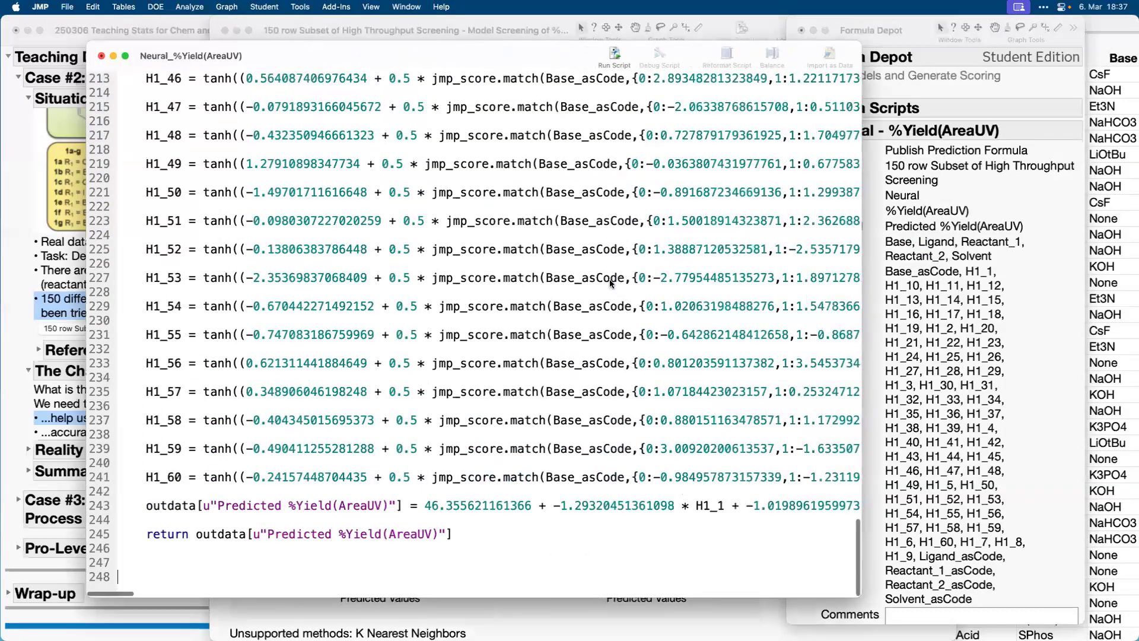
scroll(610, 283, up, 20)
scroll(610, 284, up, 2)
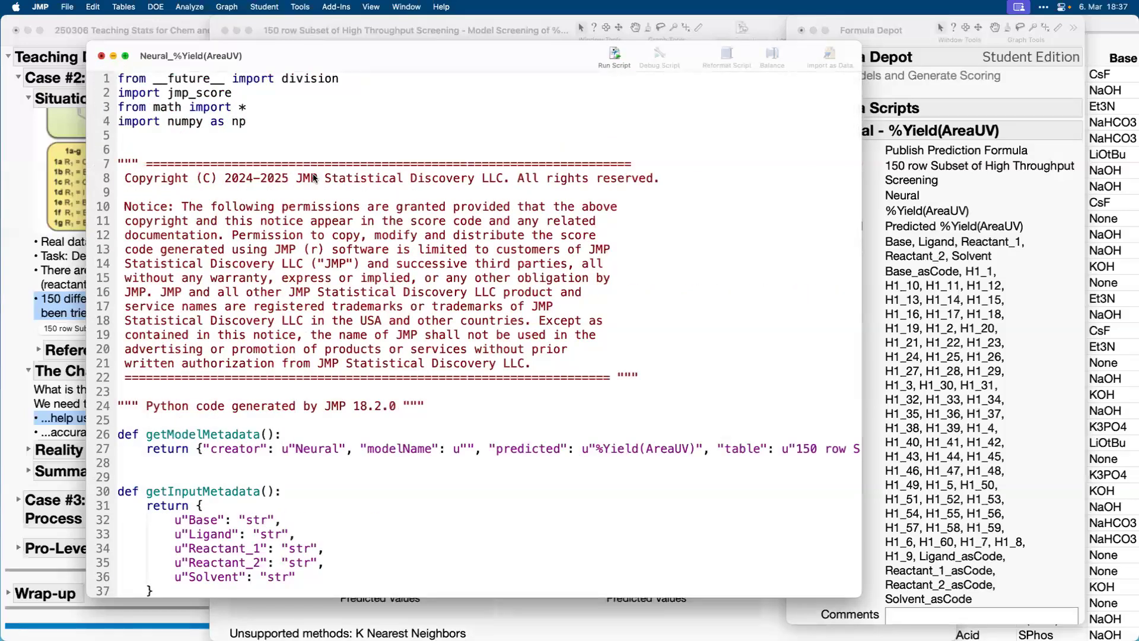
click(102, 55)
click(399, 393)
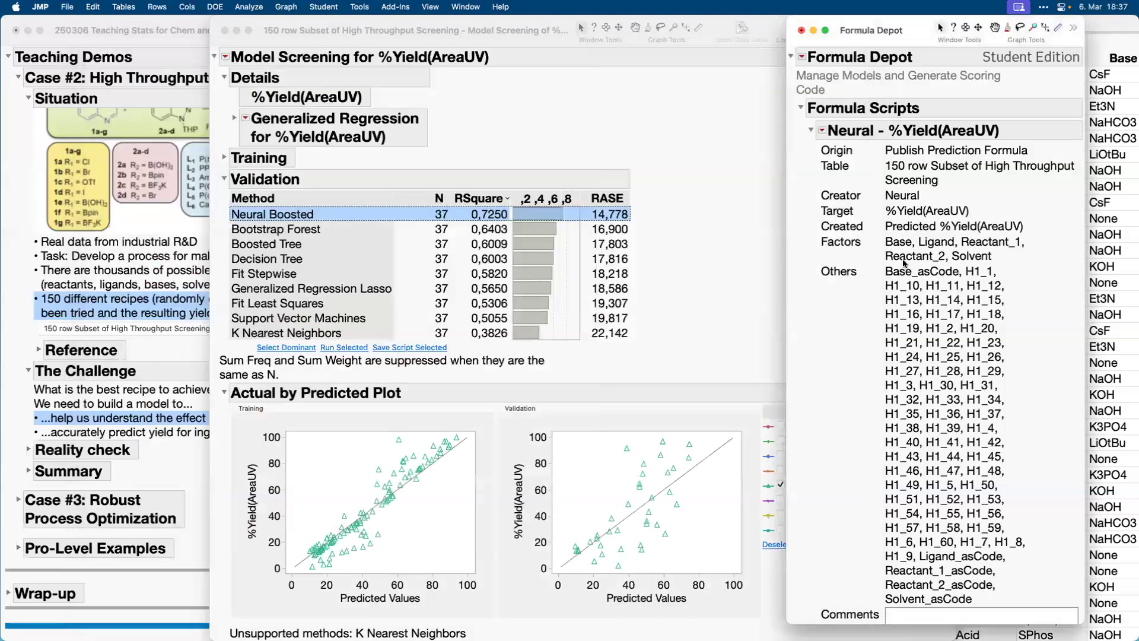
Close the Formula Depot, the Model Screening report and the 150 row subset table without saving changes.
click(823, 131)
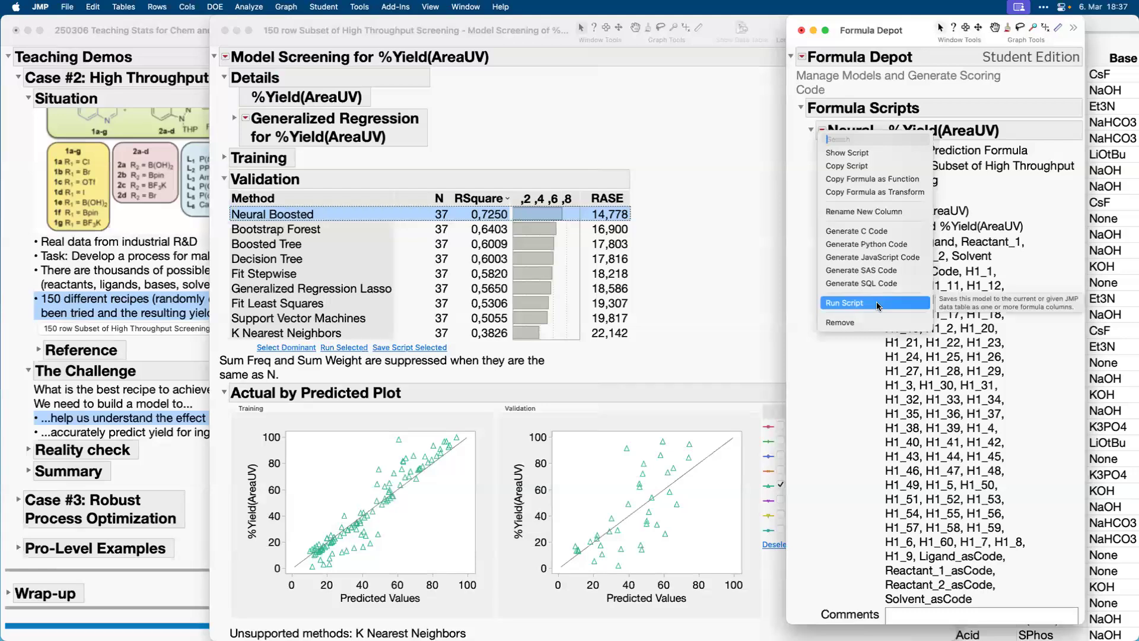
click(800, 31)
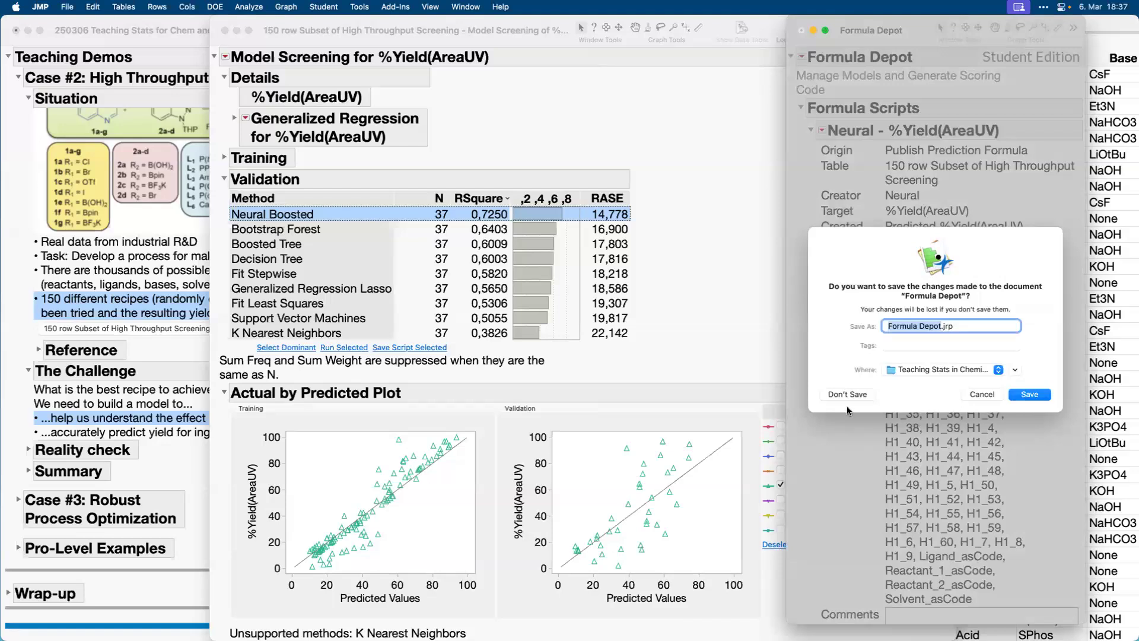
click(846, 395)
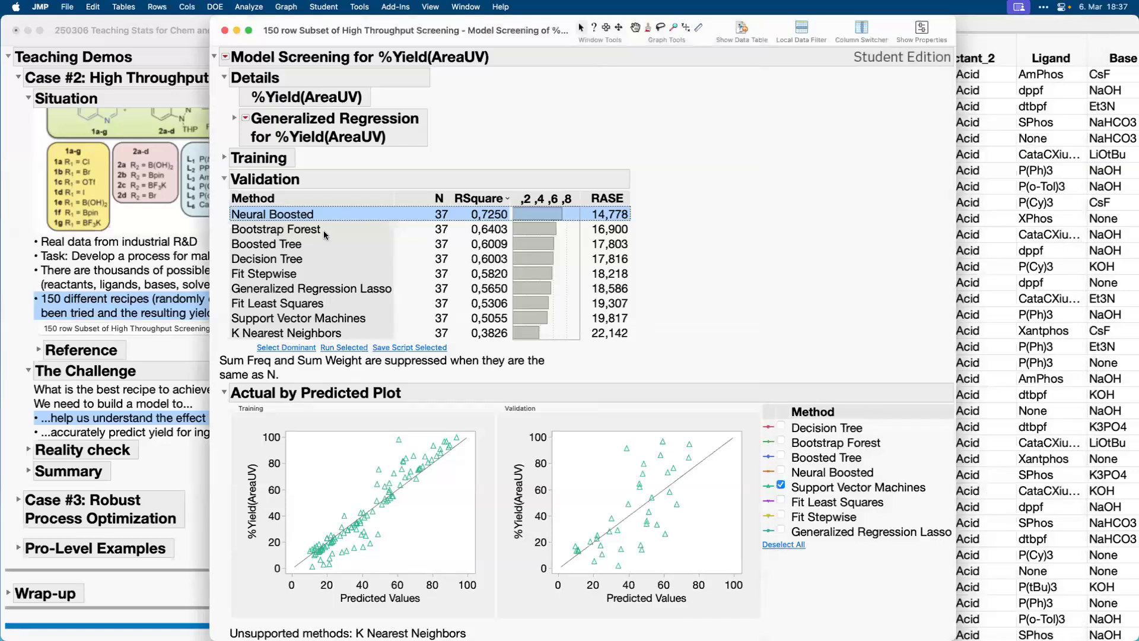
click(225, 30)
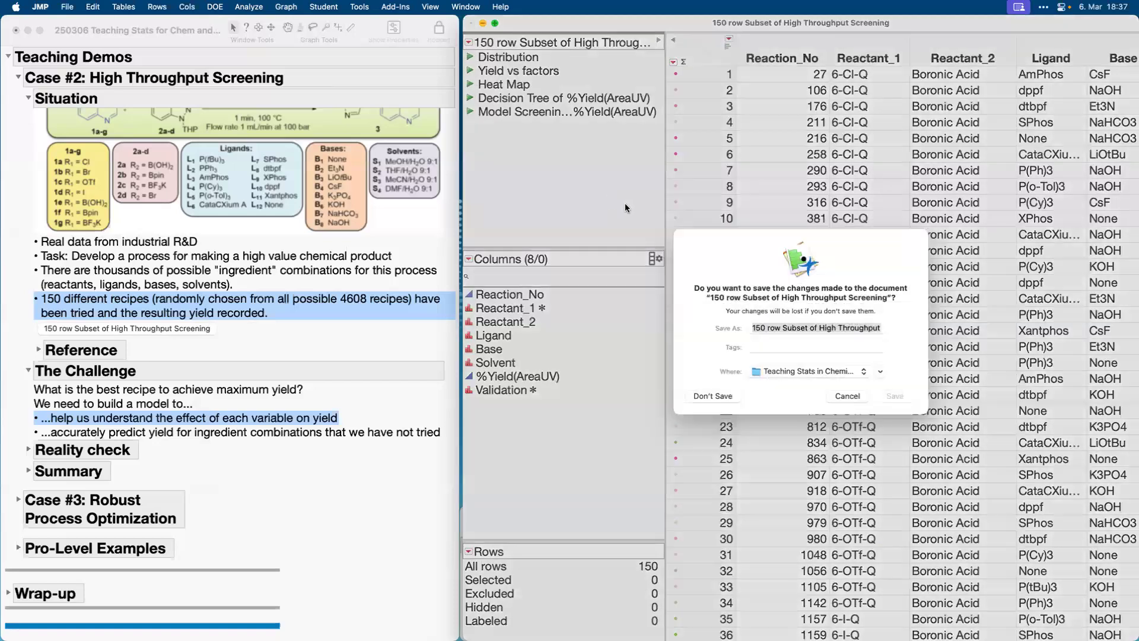
click(721, 402)
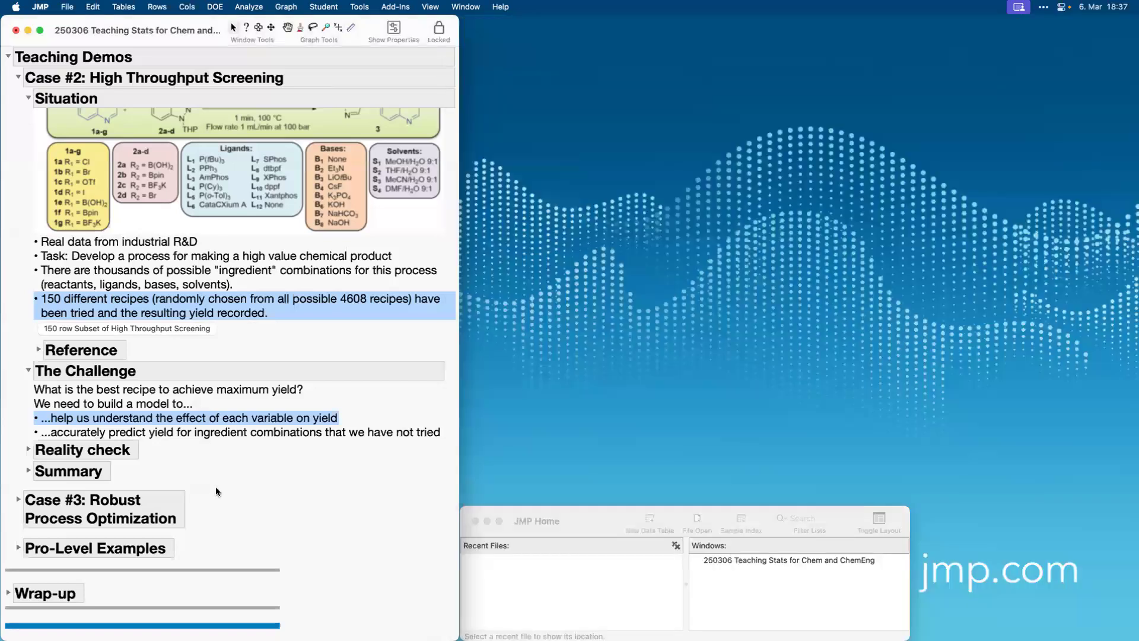
Expand the journal's Reality check section, open the full High Throughput Screening table and place it beside the journal.
click(28, 449)
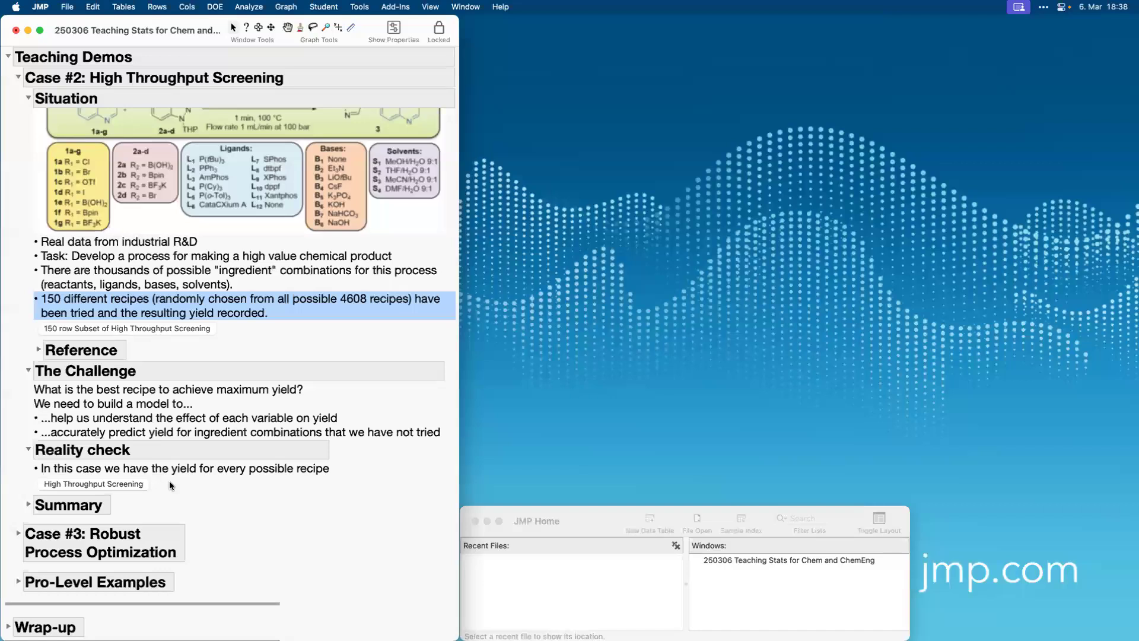
click(103, 484)
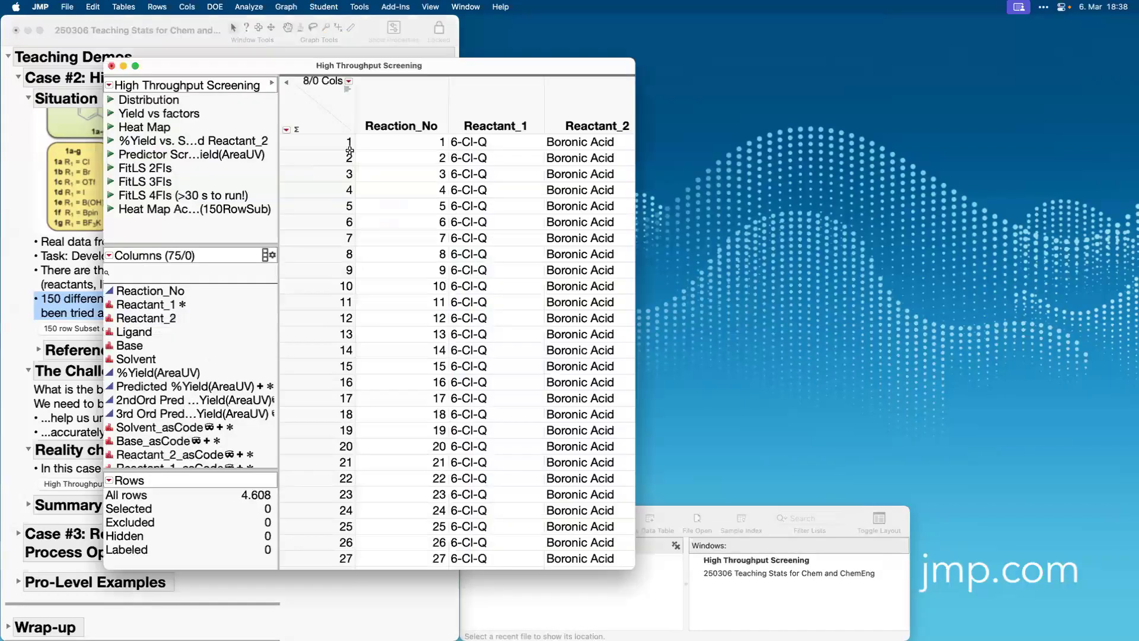
drag(297, 63, 655, 6)
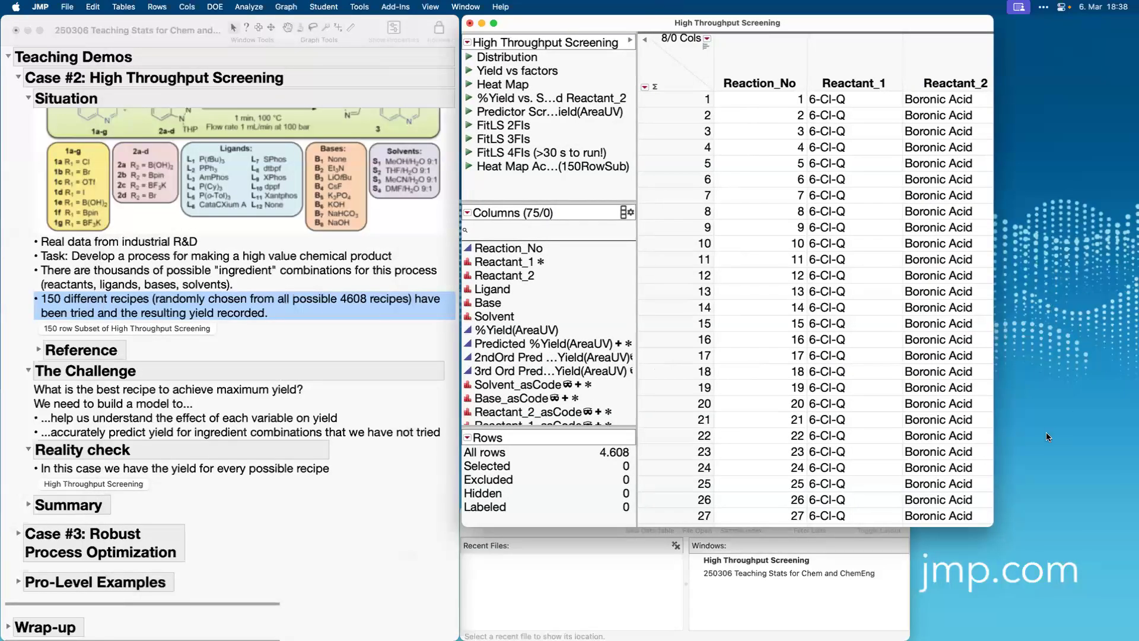
Enlarge the High Throughput Screening table, highlight the actual and predicted yield columns, and run the saved heat map script for the 150 row subset.
drag(992, 522, 1137, 639)
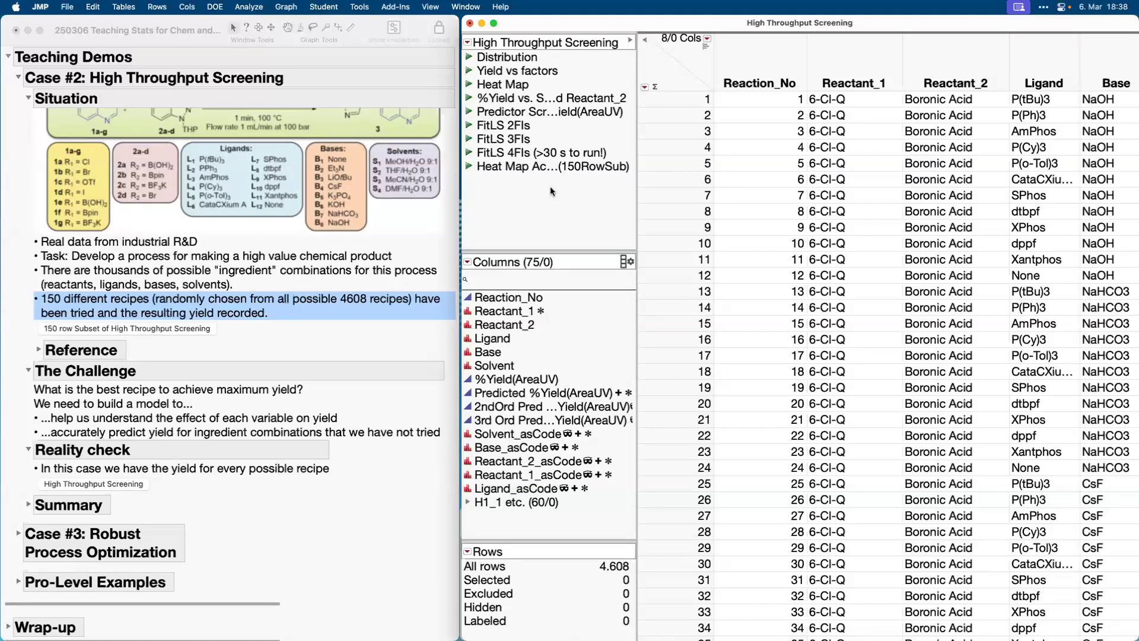
click(500, 381)
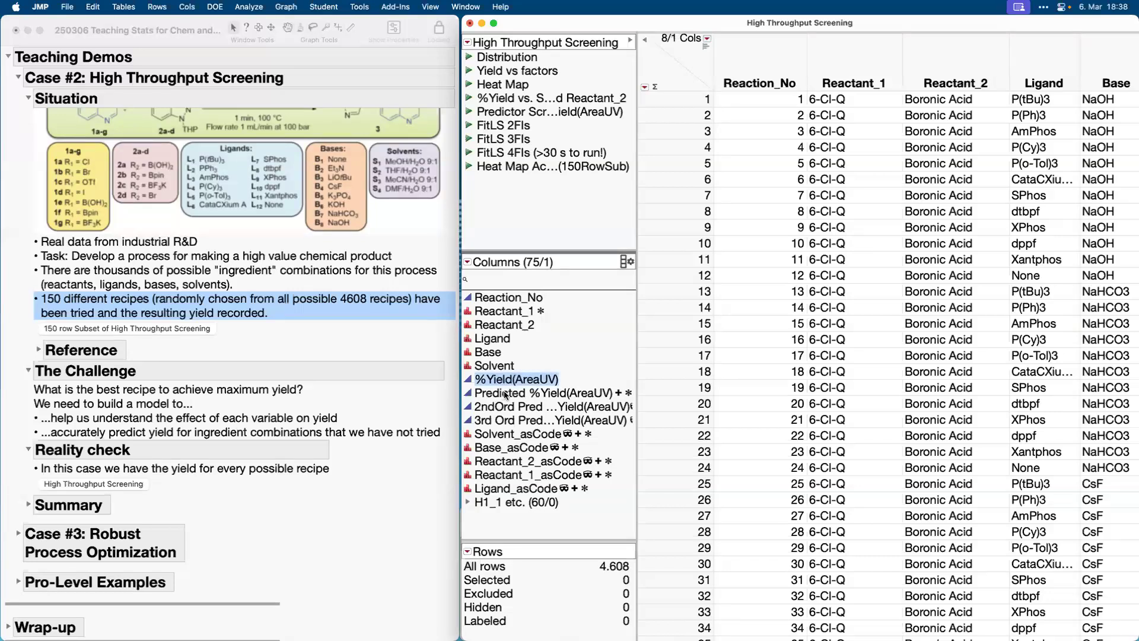
click(506, 394)
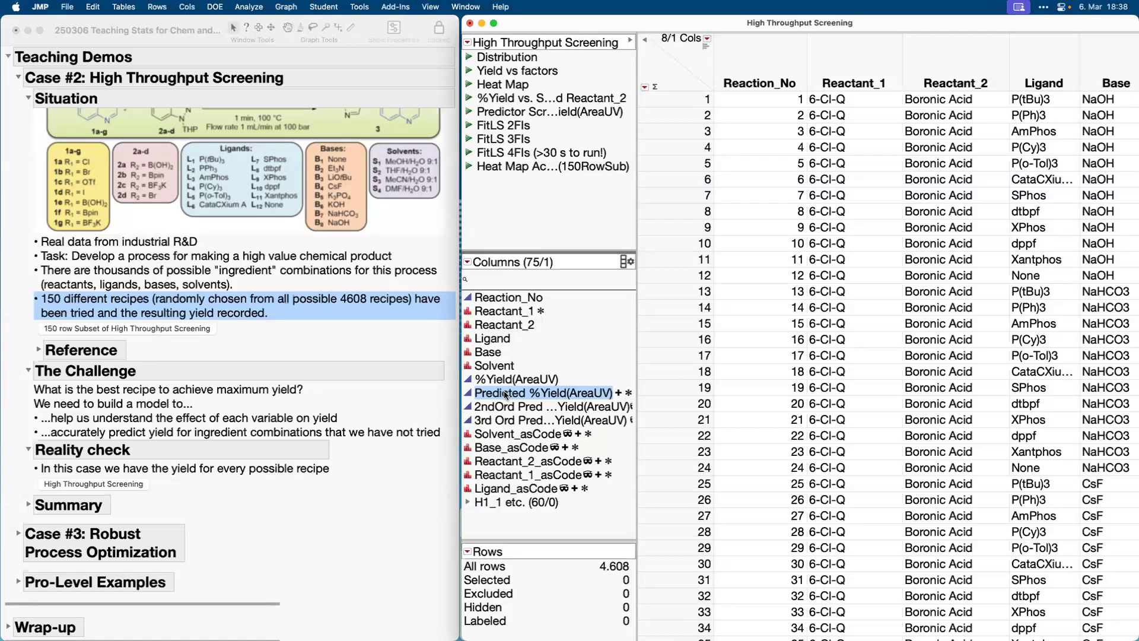
click(468, 165)
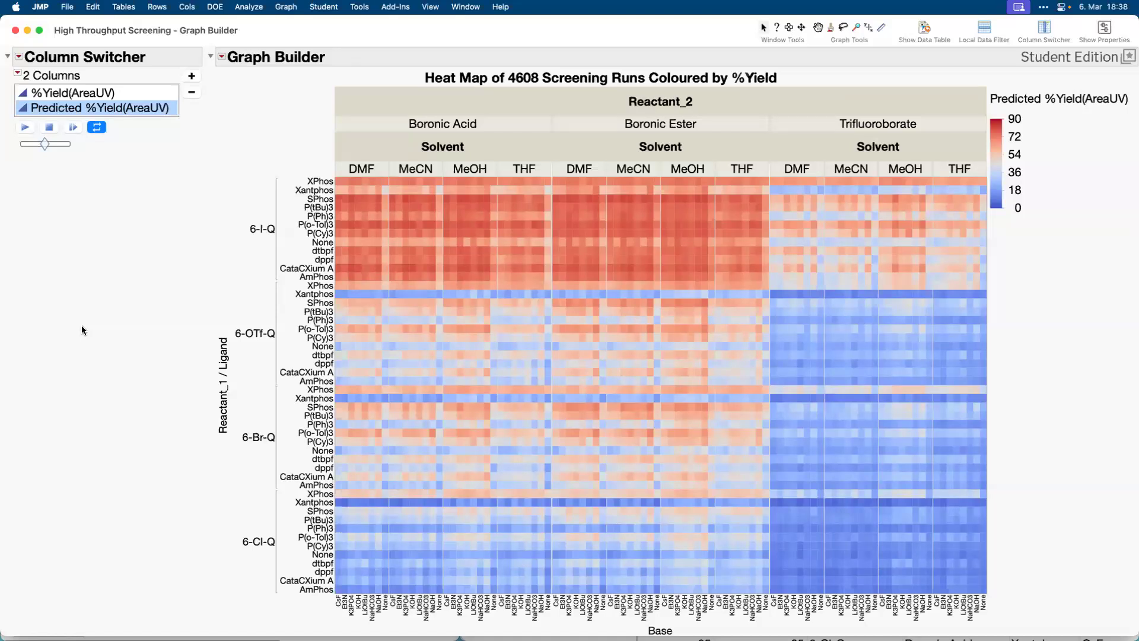
Compare the heat map coloured by %Yield(AreaUV) with the one coloured by Predicted %Yield(AreaUV), alternating between them with the Column Switcher.
click(88, 96)
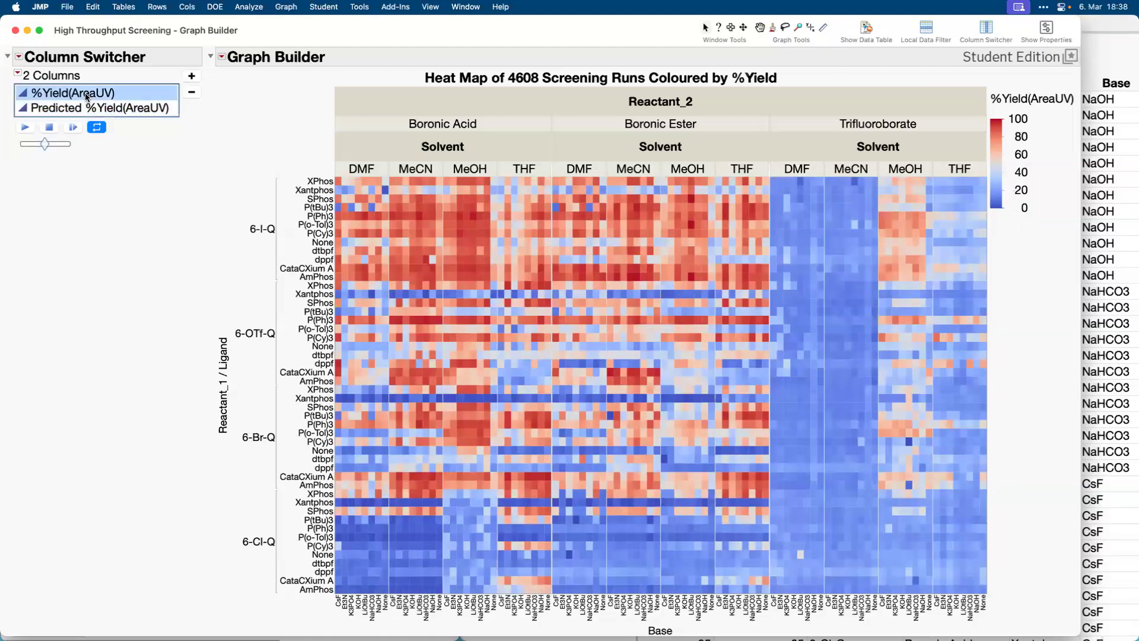
click(87, 110)
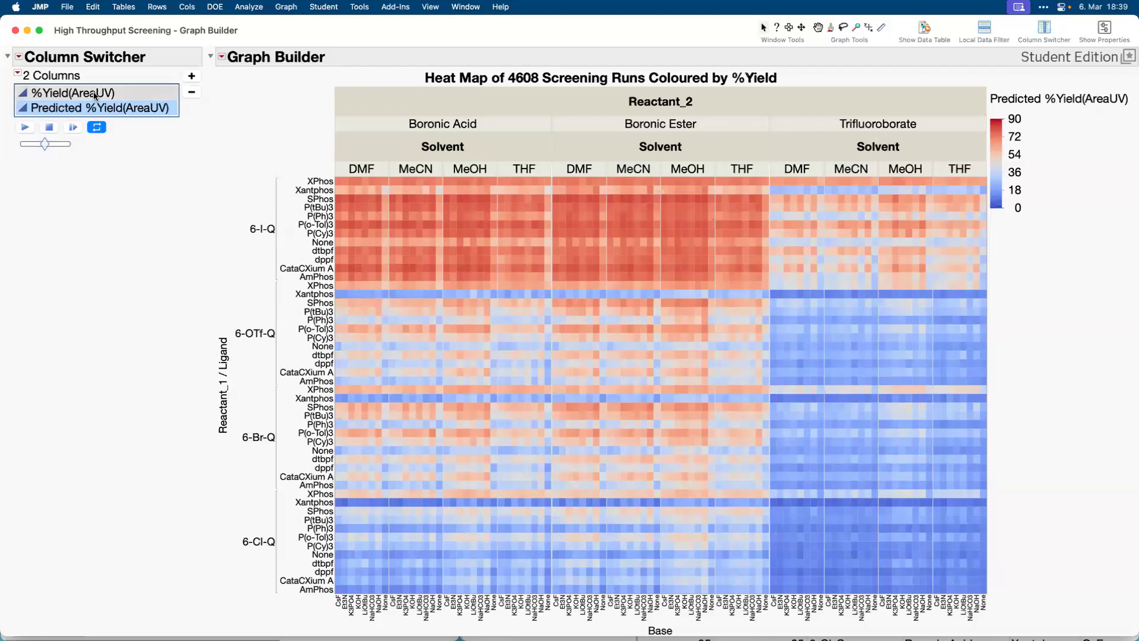
click(94, 93)
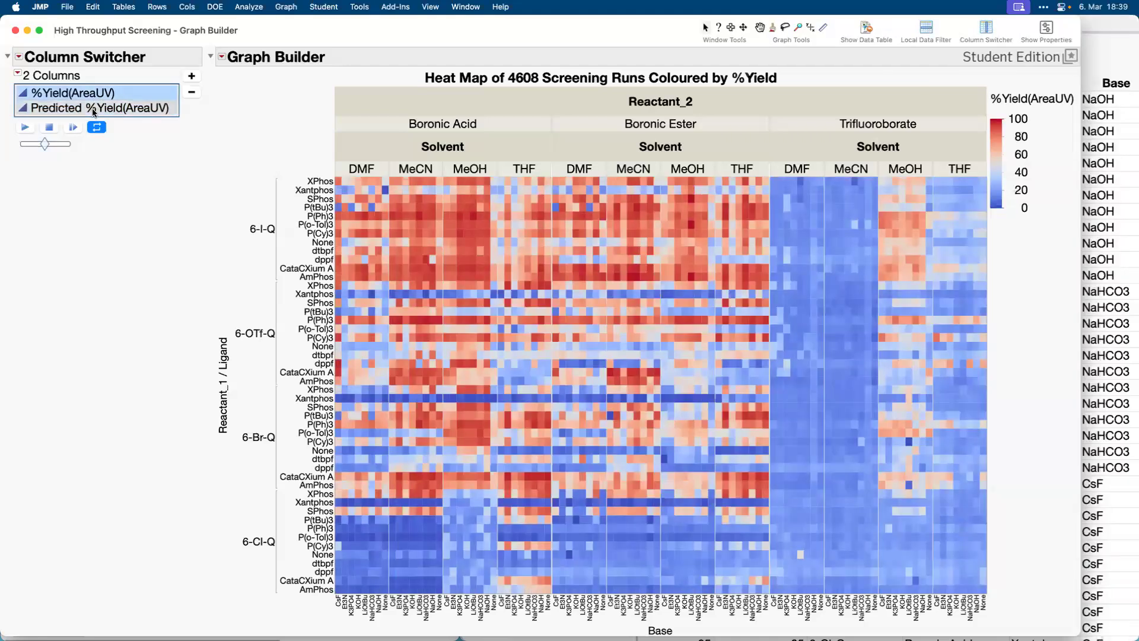
click(93, 108)
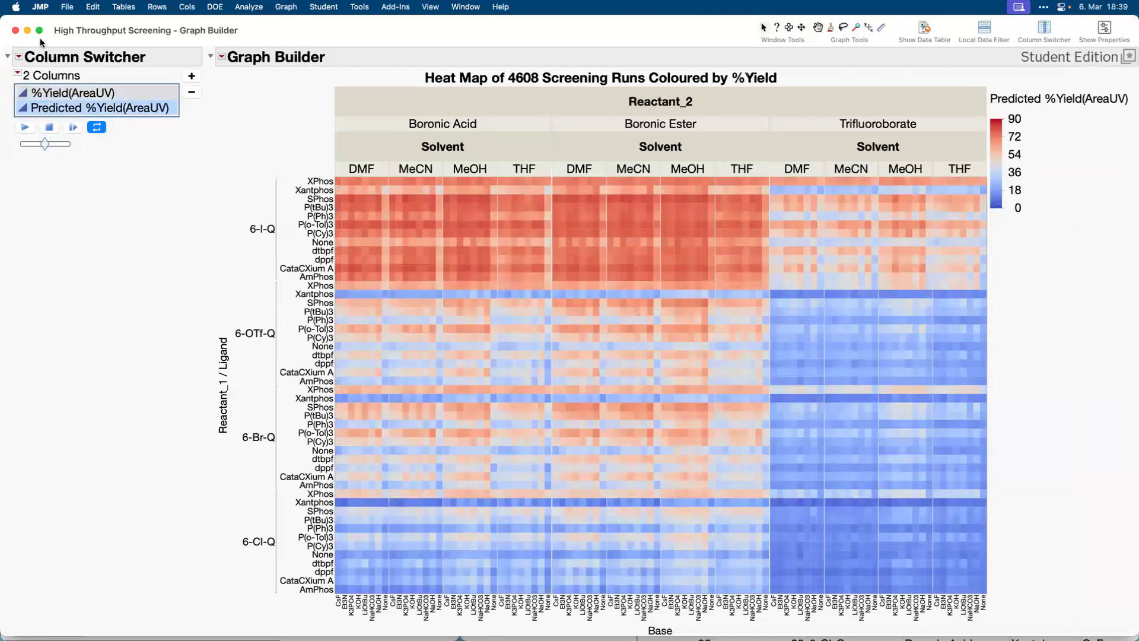
Close the heat map and the High Throughput Screening table without saving changes.
click(15, 30)
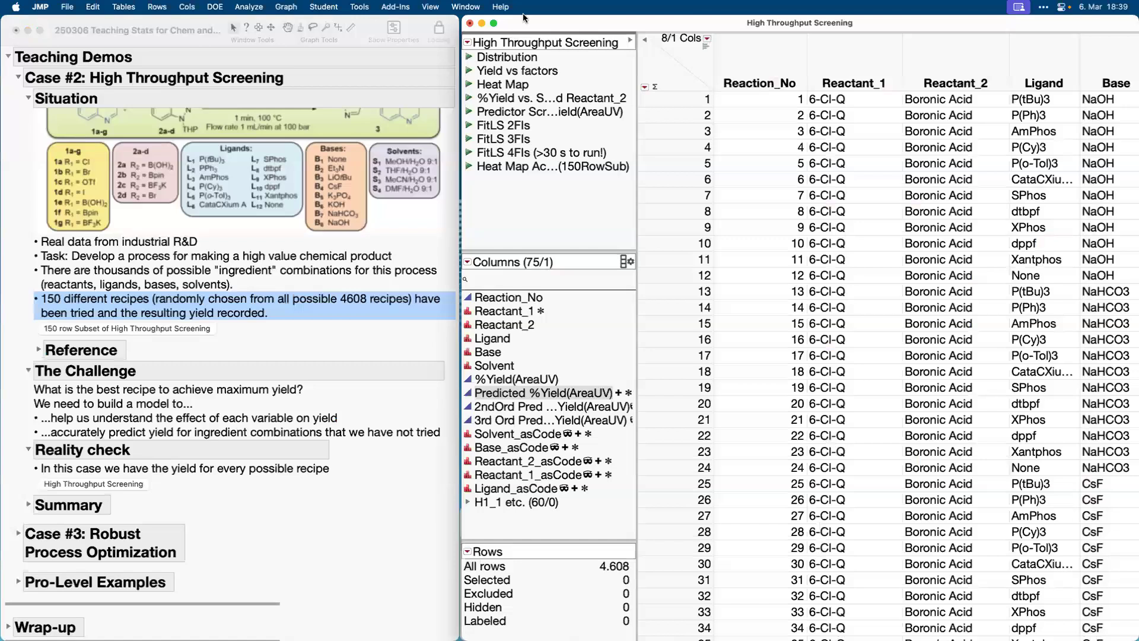
click(469, 23)
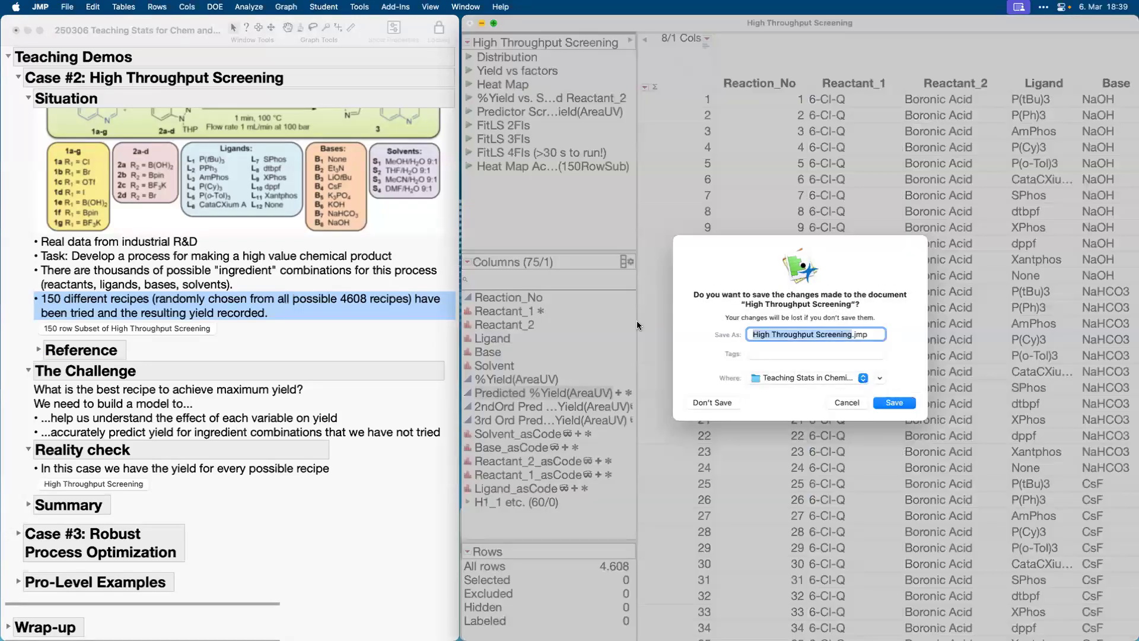
click(709, 402)
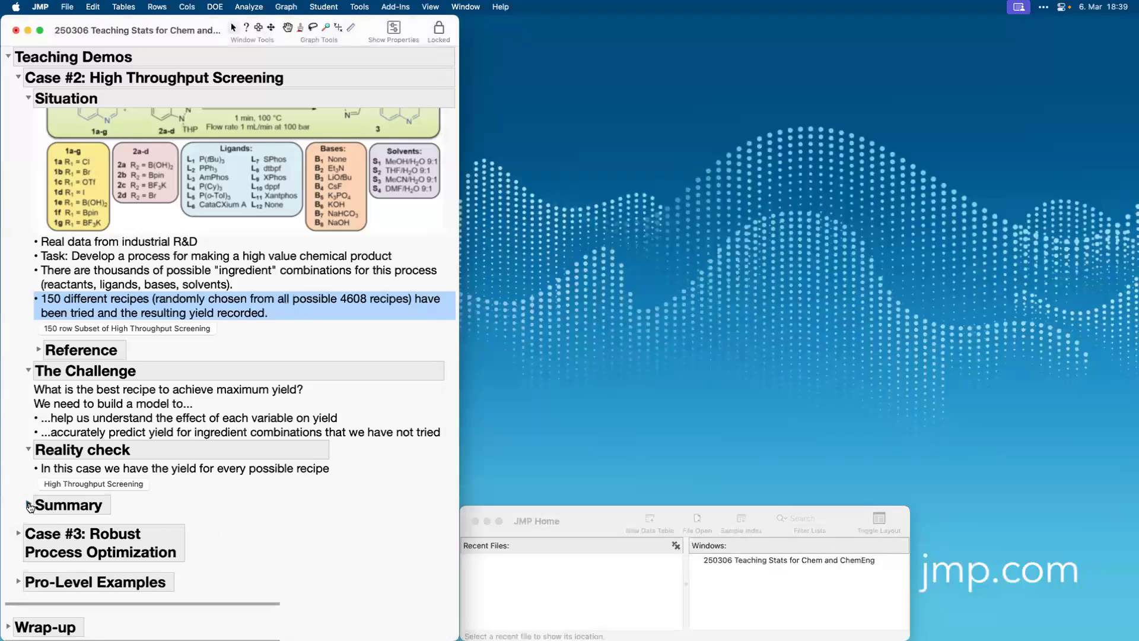
Expand the Case #2 Summary in the journal and highlight its three bullet points one after another.
click(28, 503)
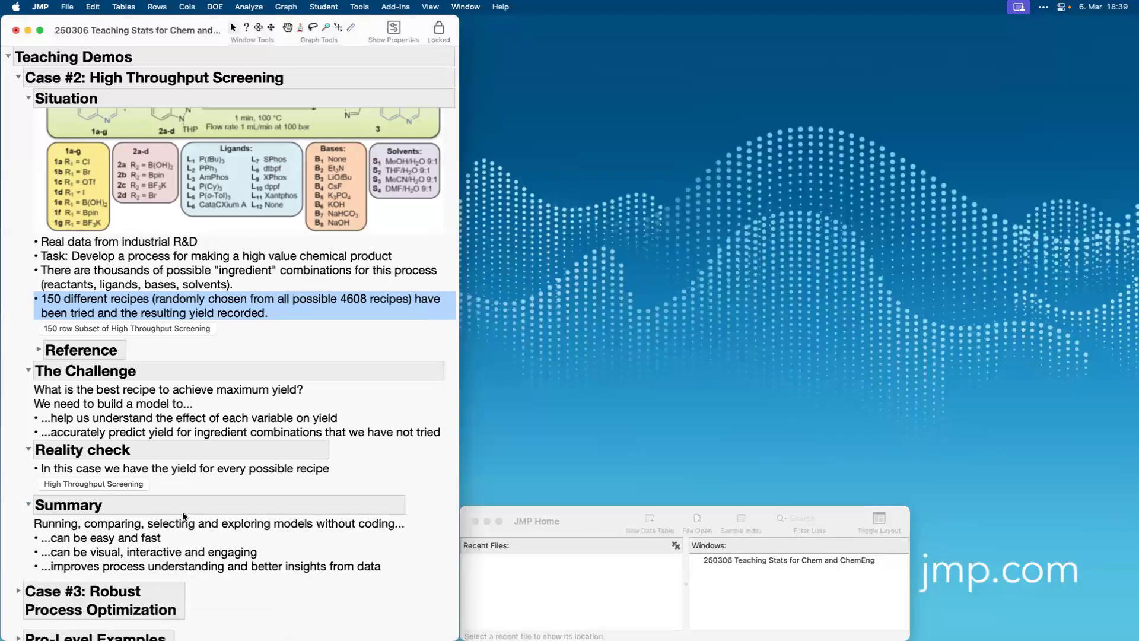
scroll(199, 503, down, 5)
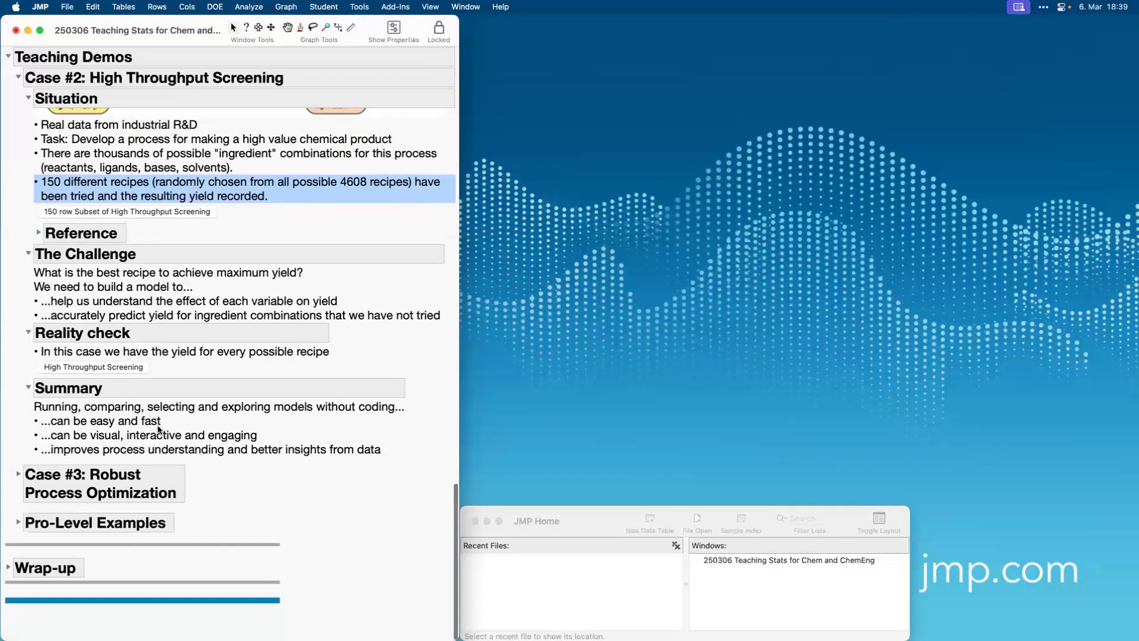
click(157, 426)
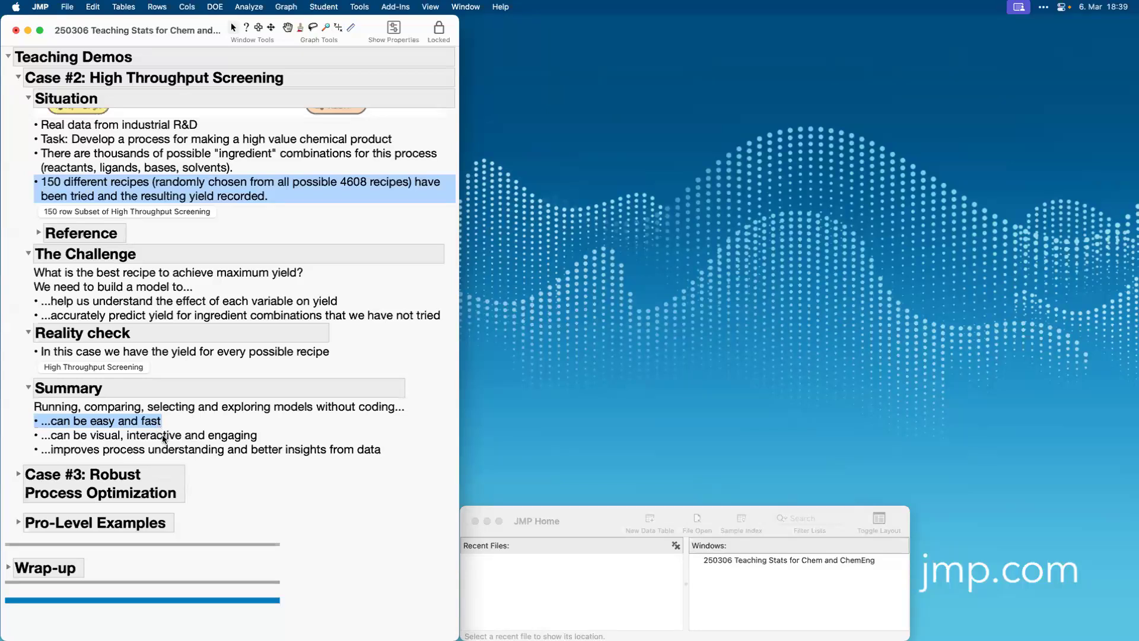
click(165, 441)
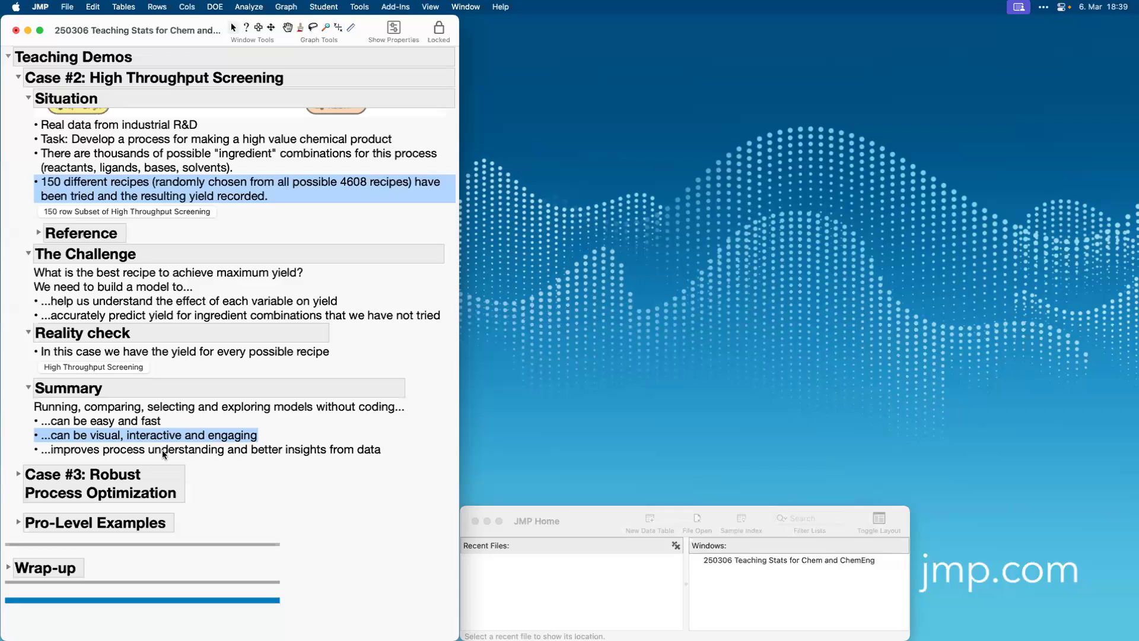
click(164, 450)
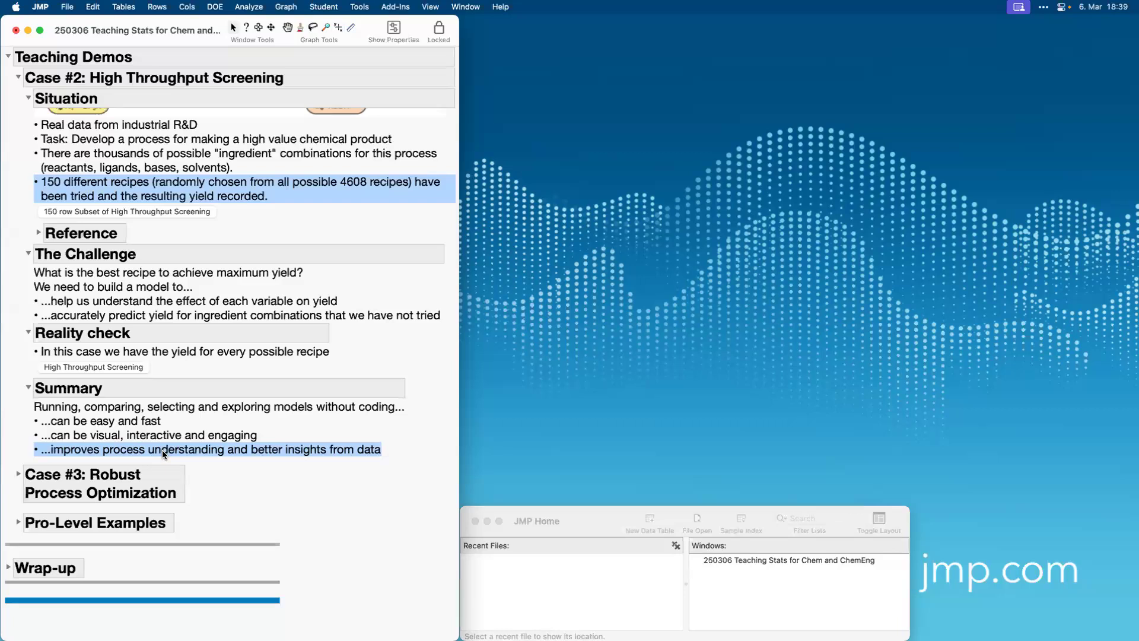
click(162, 450)
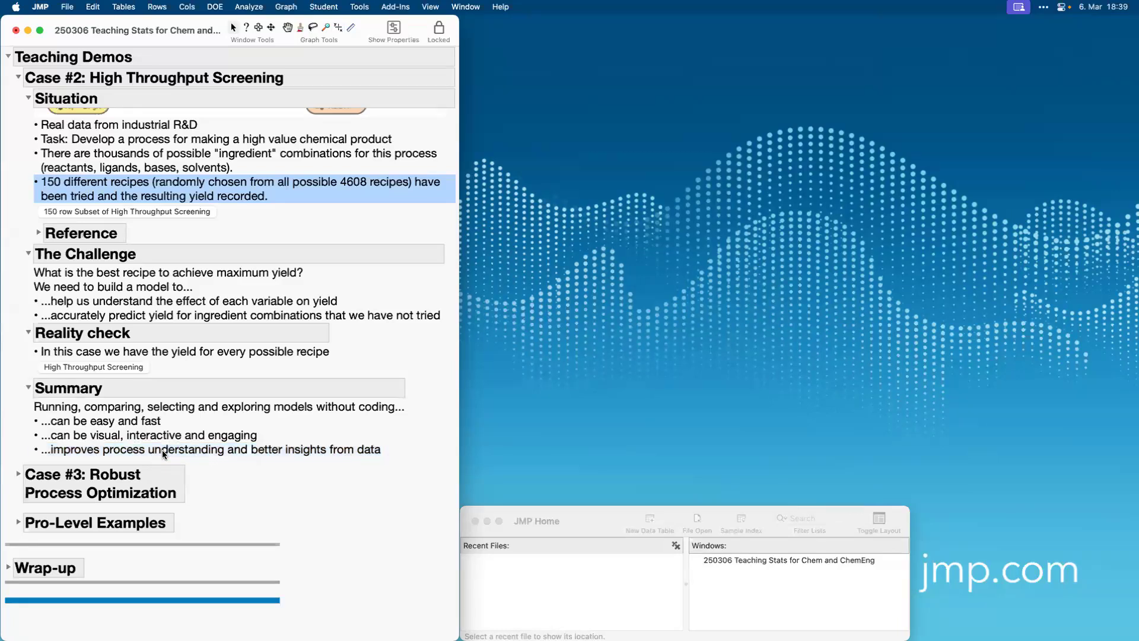
Expand Case #3: Robust Process Optimization in the journal, highlight its topics and expand the Situation section.
click(16, 475)
scroll(166, 503, down, 3)
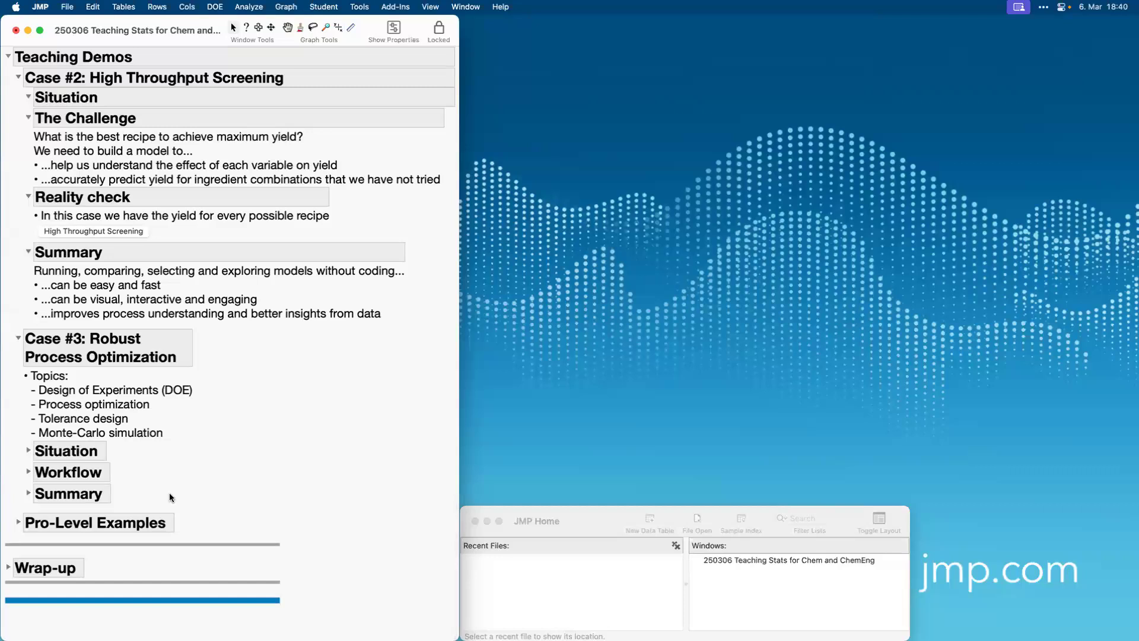
click(100, 406)
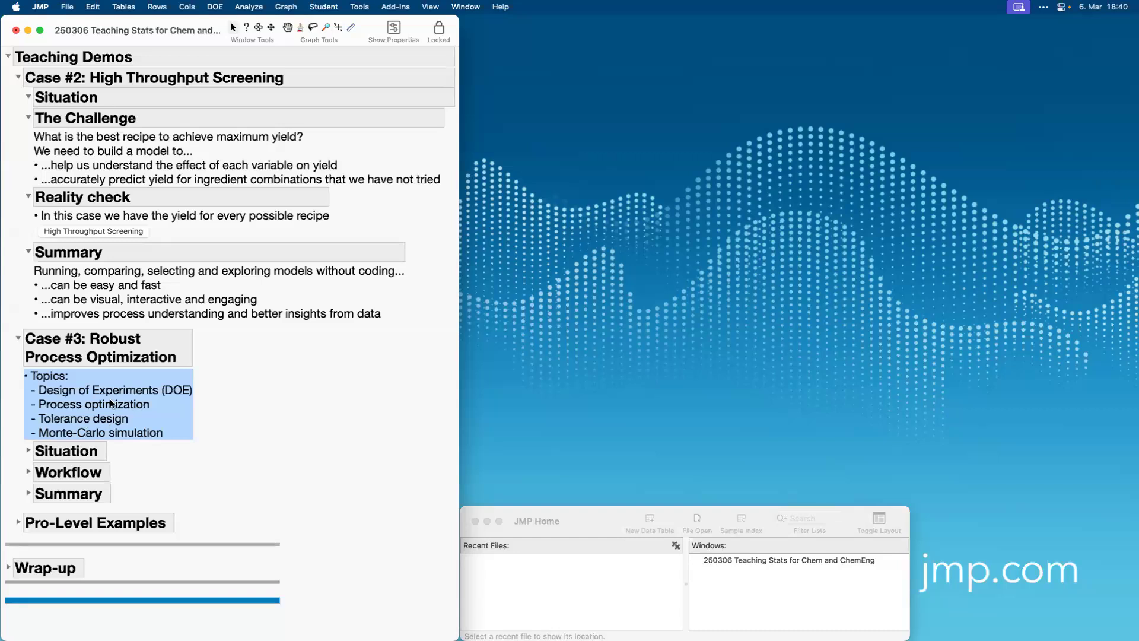
click(28, 451)
scroll(164, 520, down, 5)
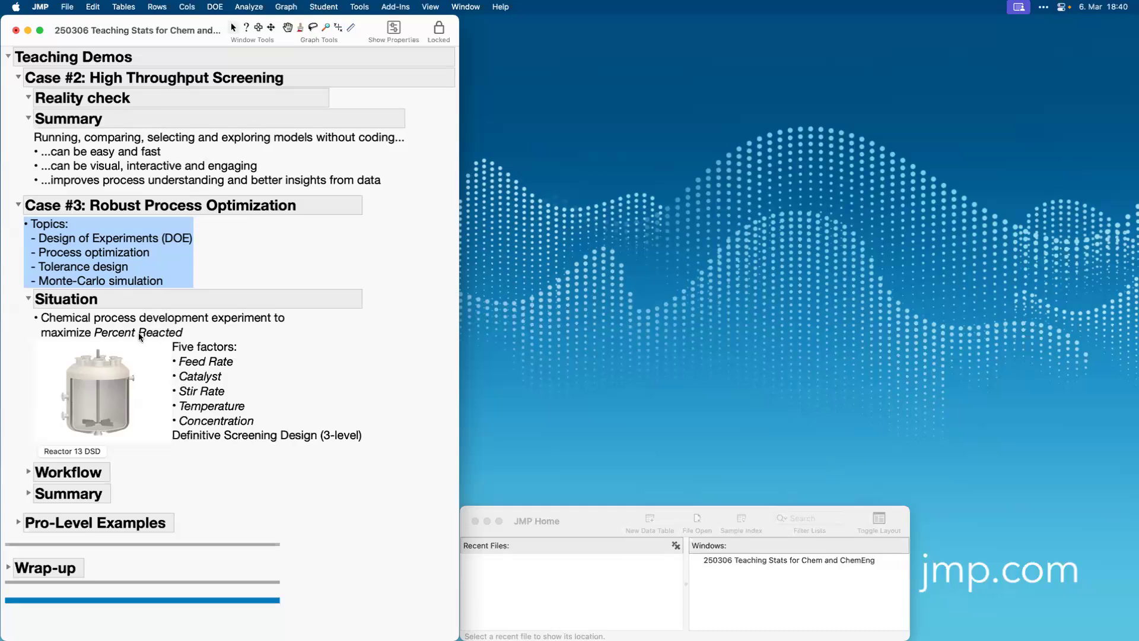
Open the Reactor 13 DSD table, place it beside the journal and enlarge it to show all columns.
click(66, 450)
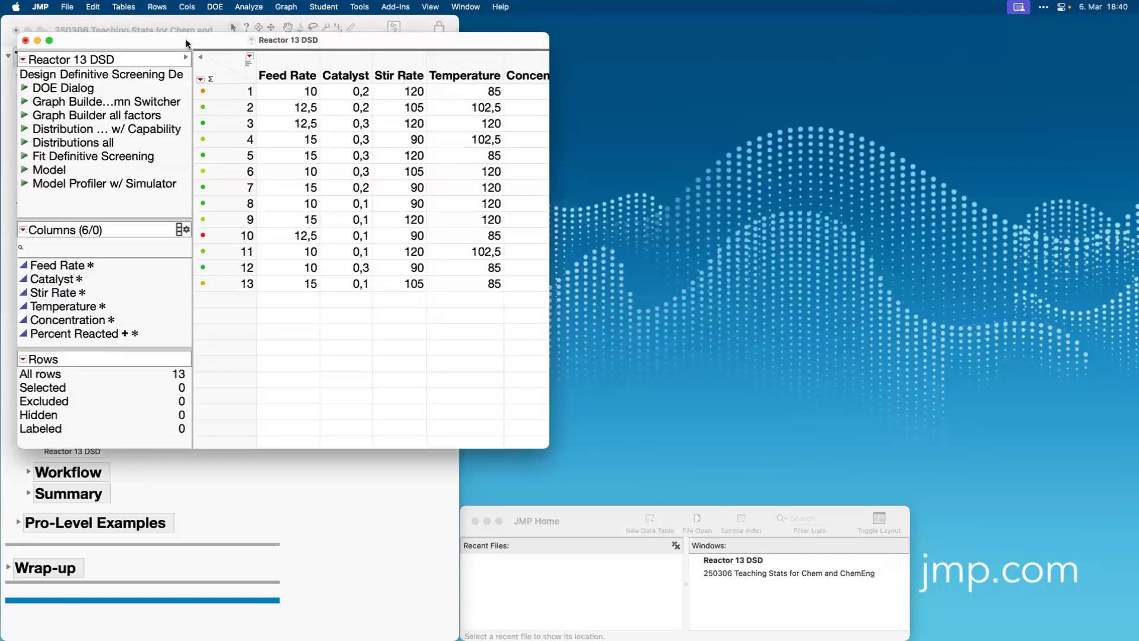
drag(186, 38, 631, 6)
drag(992, 431, 1128, 499)
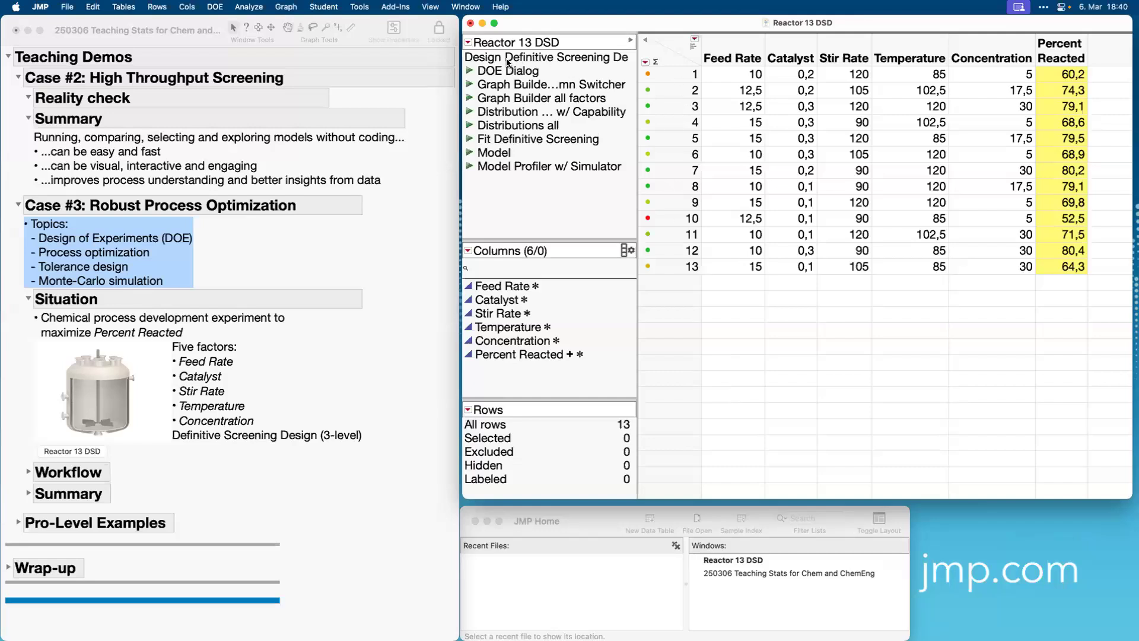
double_click(485, 62)
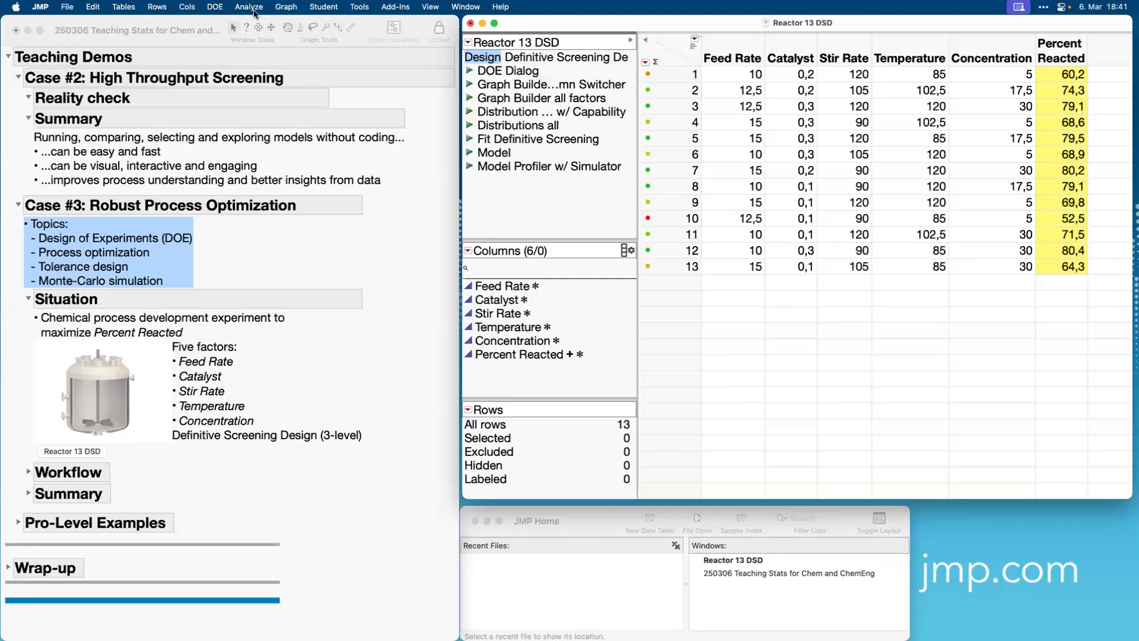
click(215, 7)
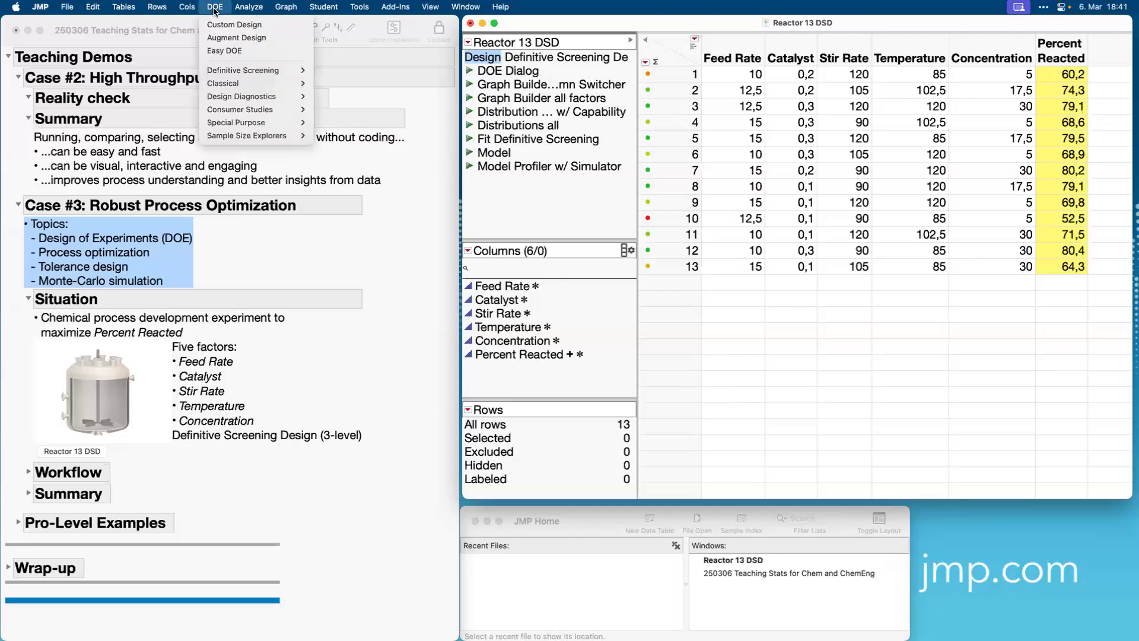
mouse_move(235, 70)
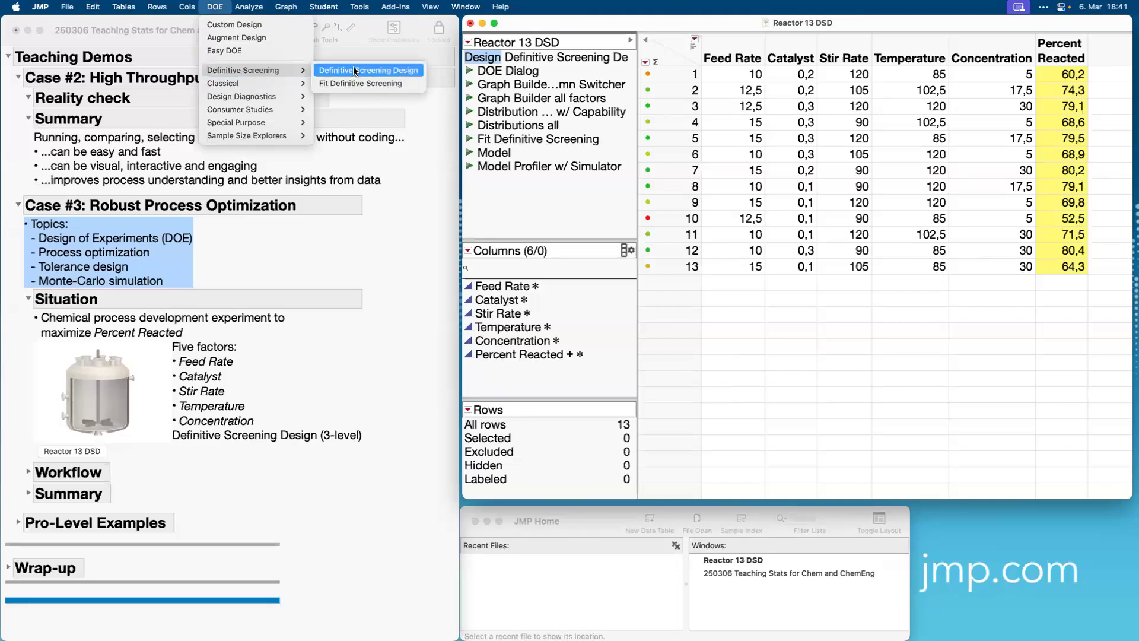
click(528, 199)
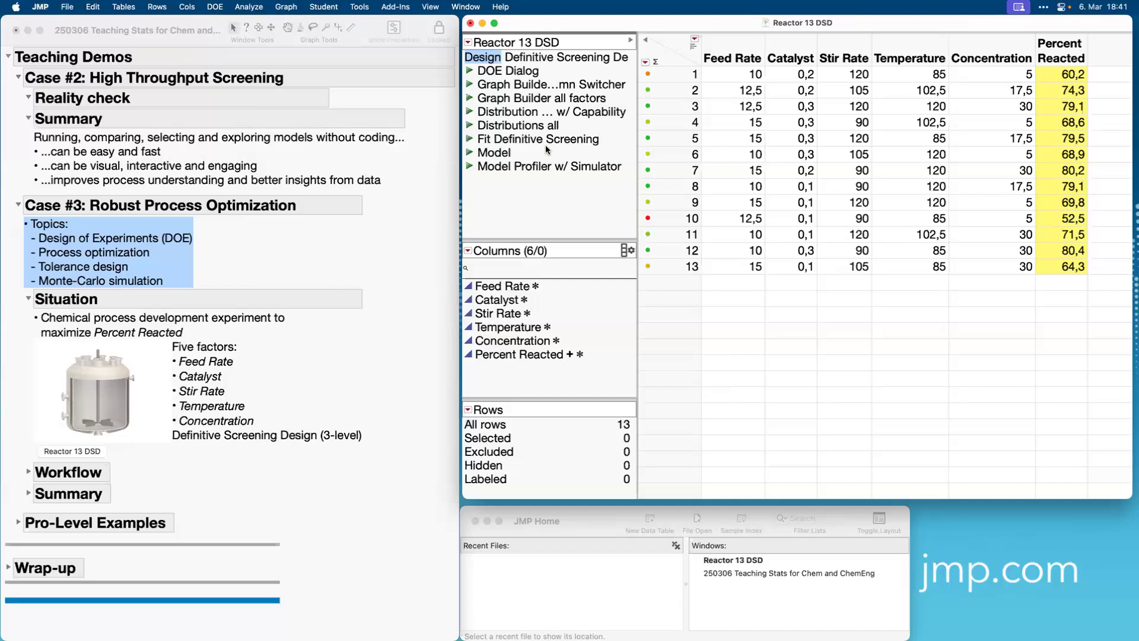
Run the table's saved DOE Dialog script, enlarge the Definitive Screening Design window and review its responses, factors and design runs.
click(468, 71)
drag(651, 189, 1041, 213)
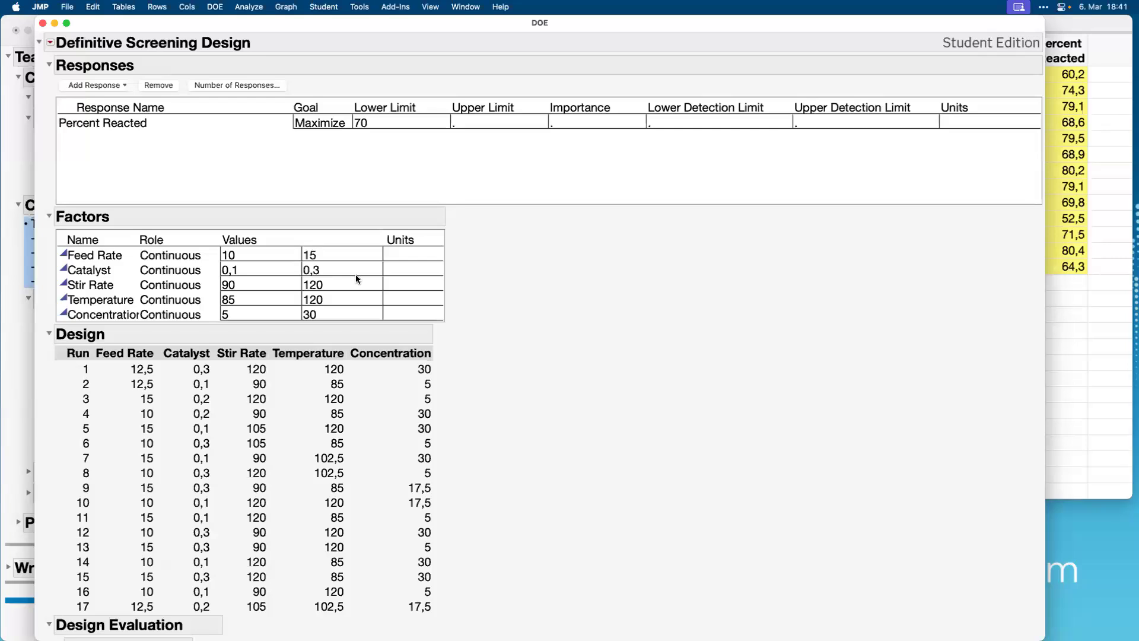
scroll(567, 353, down, 5)
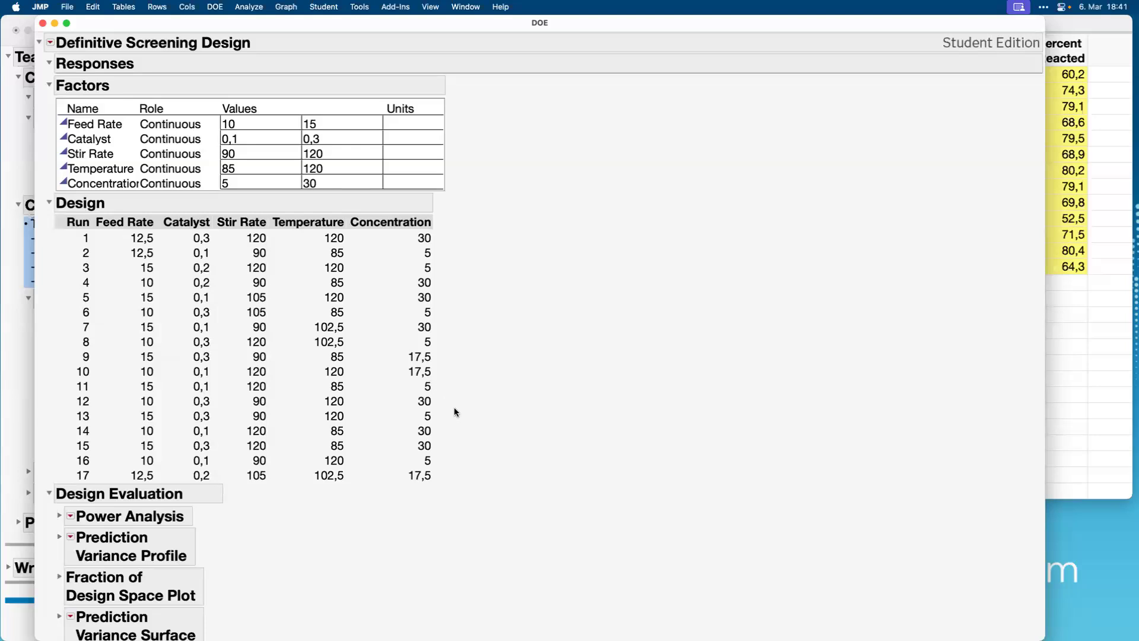
scroll(454, 407, down, 5)
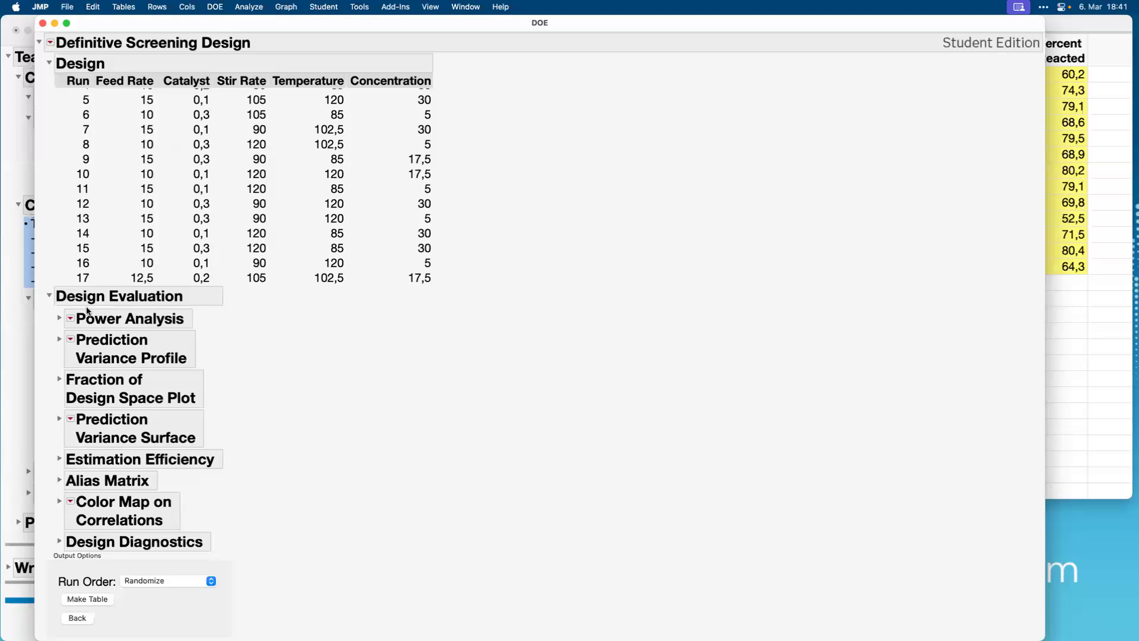
Examine the Power Analysis and the Color Map on Correlations under Design Evaluation, collapsing each again.
click(59, 319)
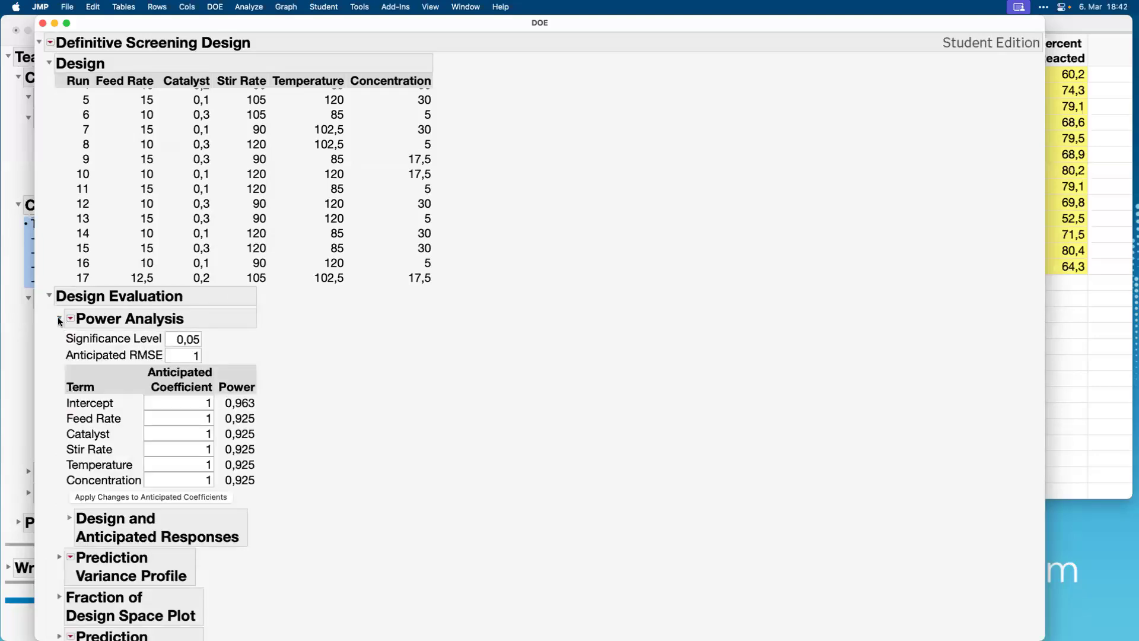
click(59, 319)
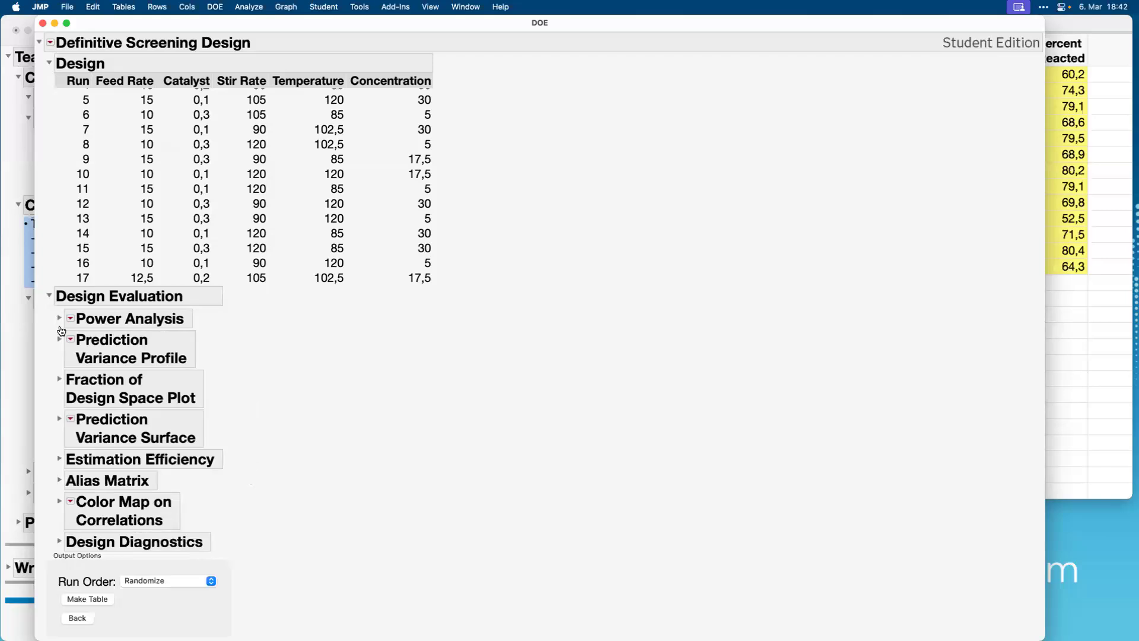
click(59, 503)
scroll(58, 498, down, 5)
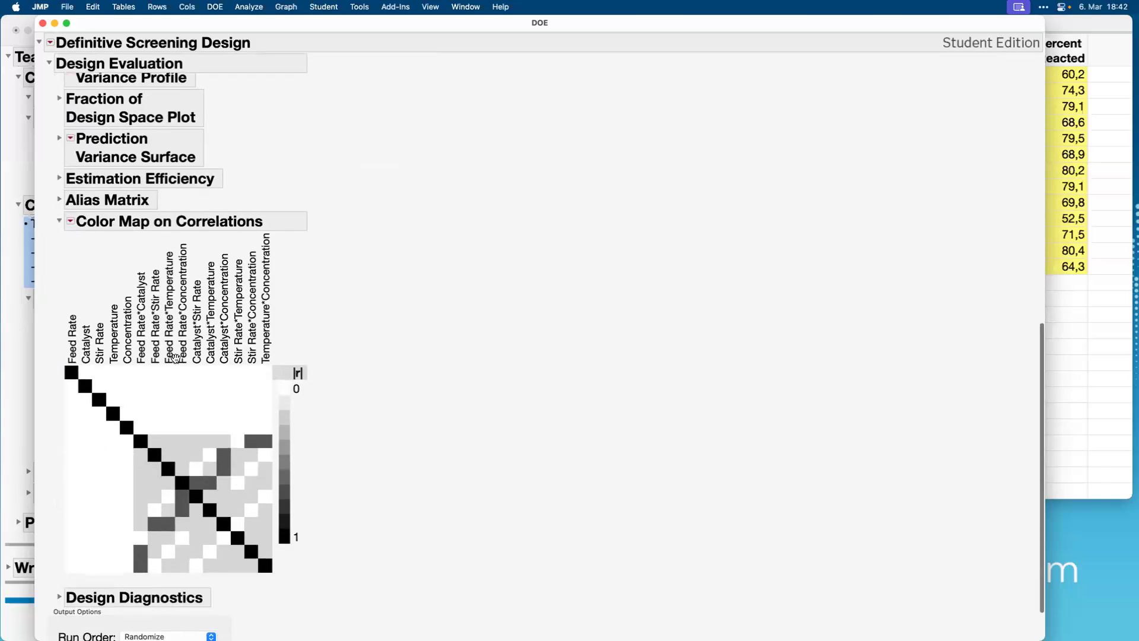
click(59, 223)
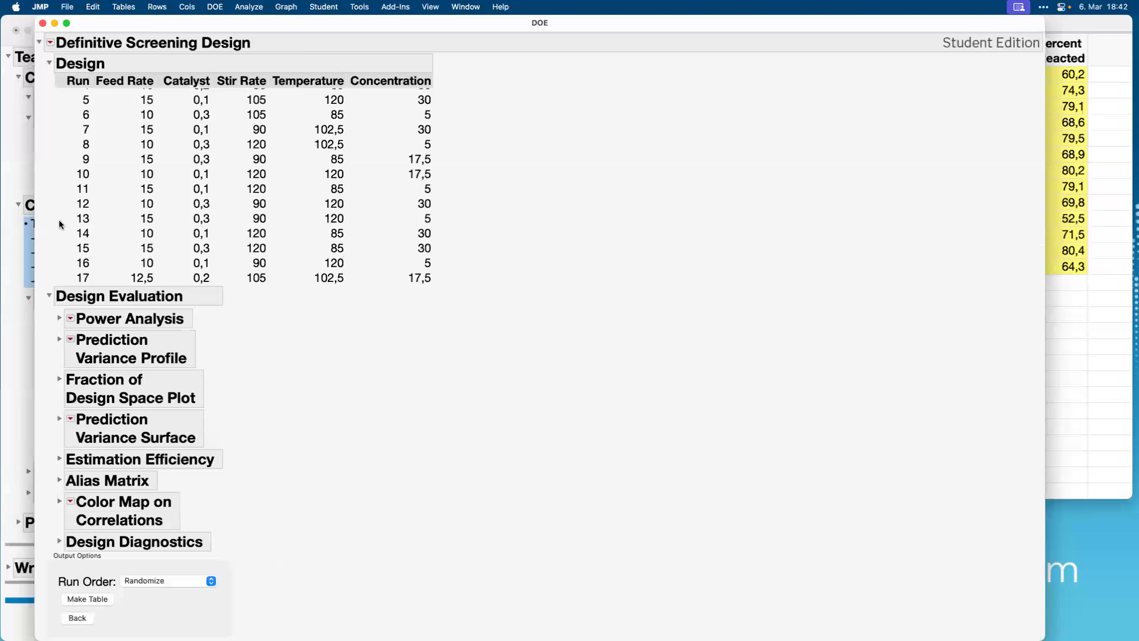
Make the data table from the definitive screening design with randomized run order, and enlarge it to show the Percent Reacted column.
click(86, 598)
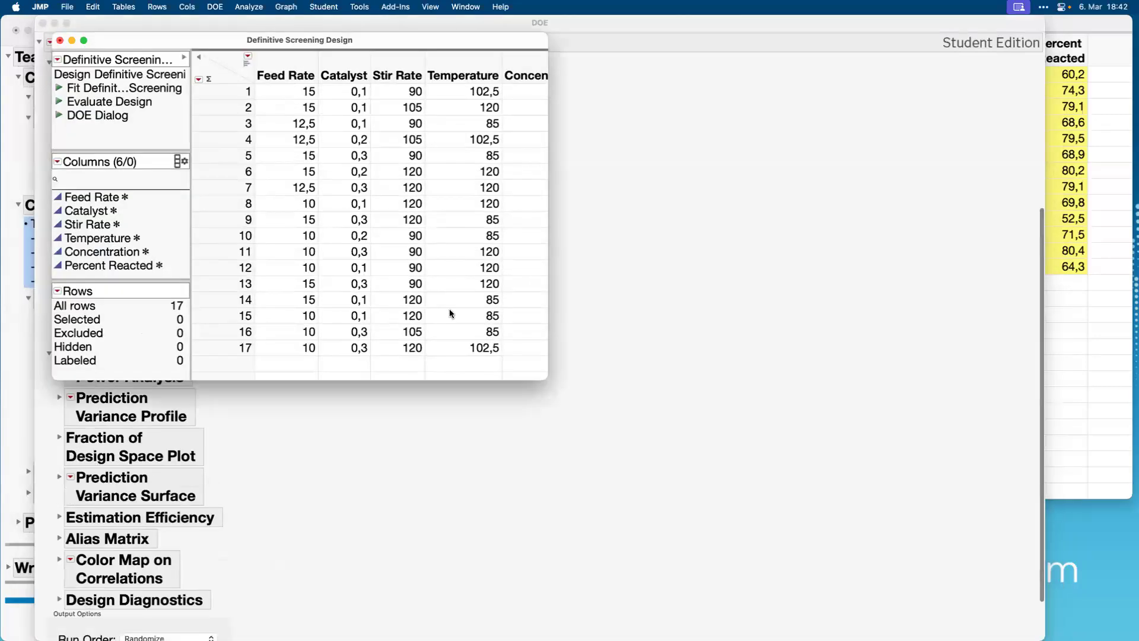
drag(636, 414, 747, 462)
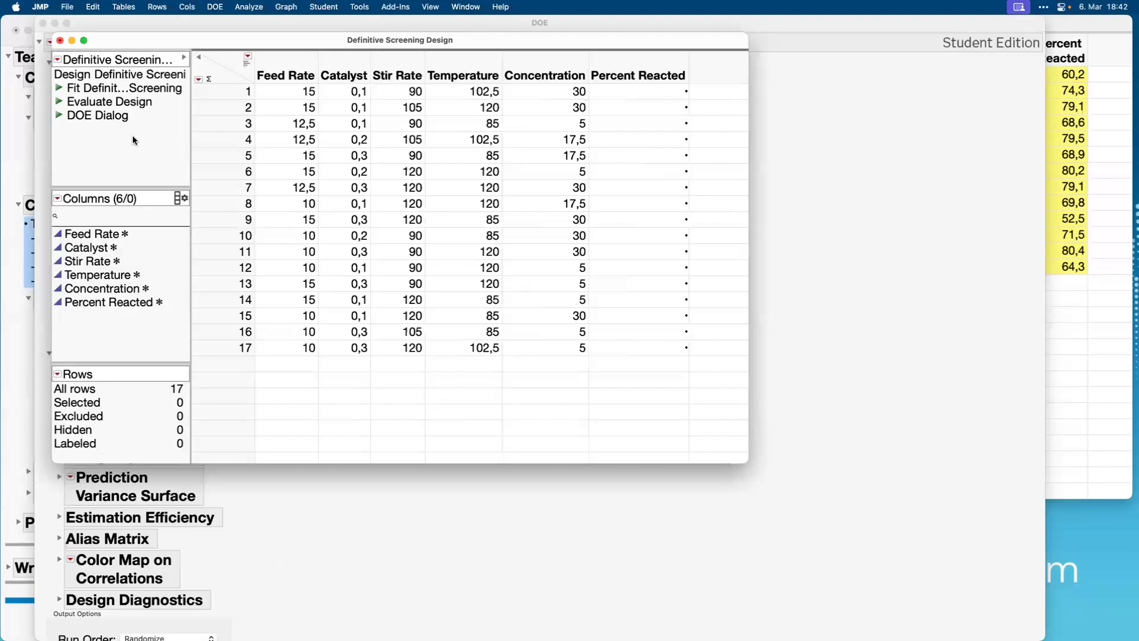
Close the generated Definitive Screening Design table without saving, reposition the Reactor 13 DSD table and close the DOE window.
click(640, 77)
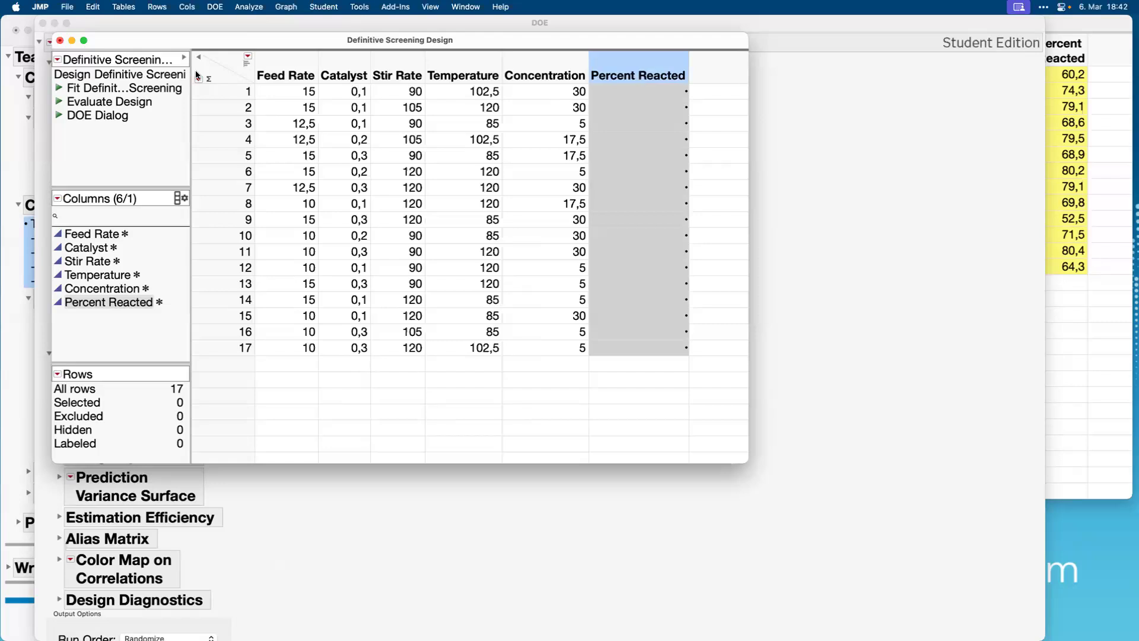
click(60, 40)
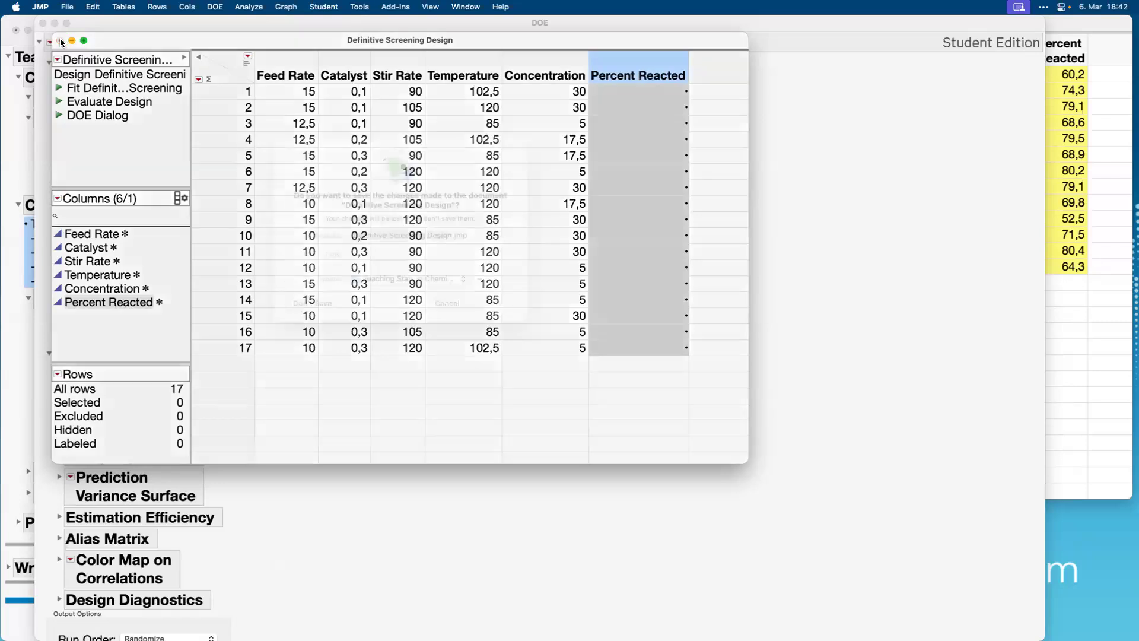
click(323, 323)
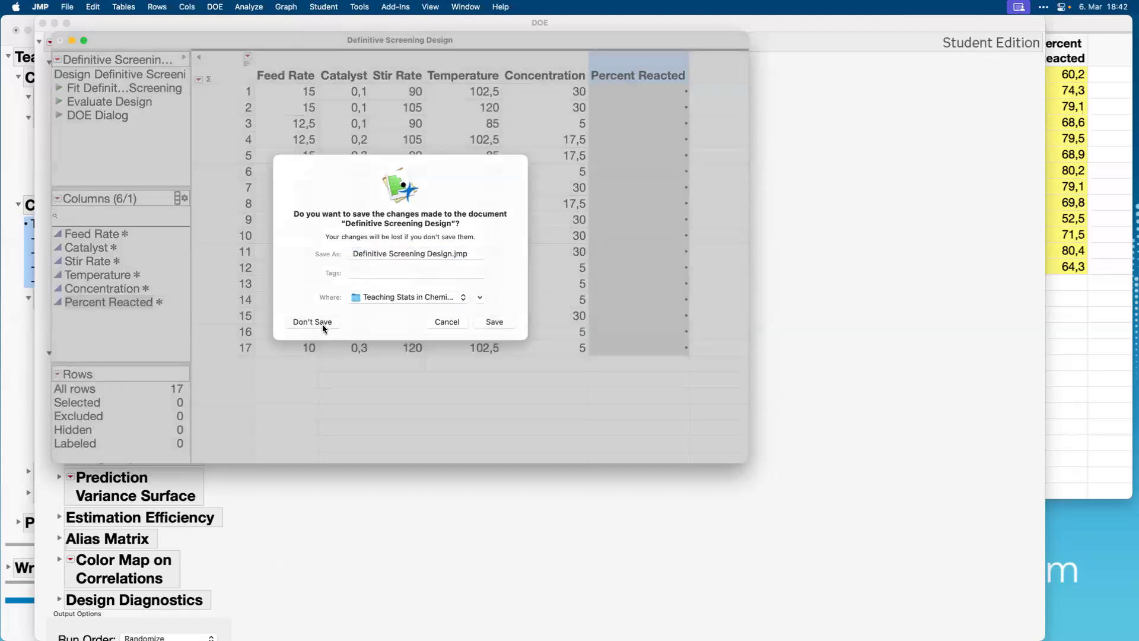
click(1074, 308)
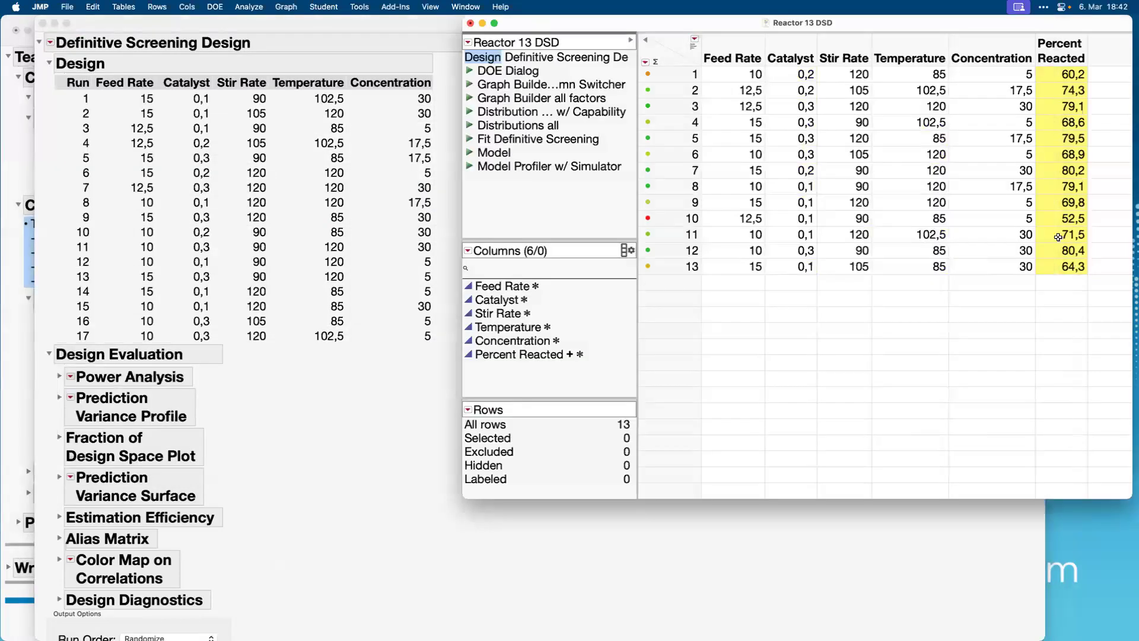
drag(699, 24, 545, 52)
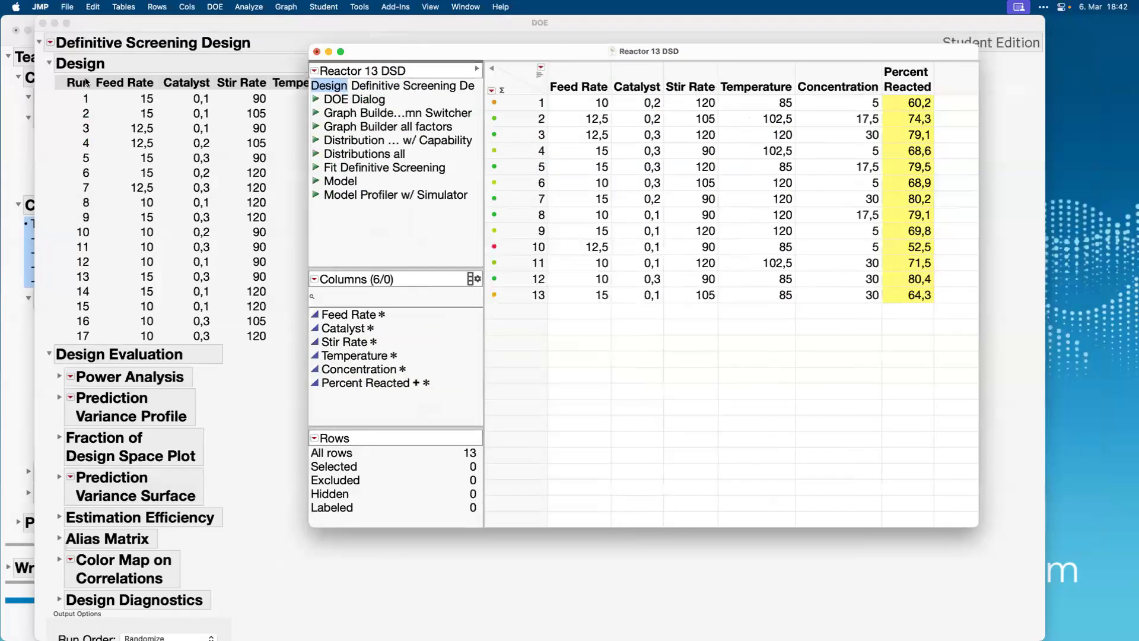
click(43, 24)
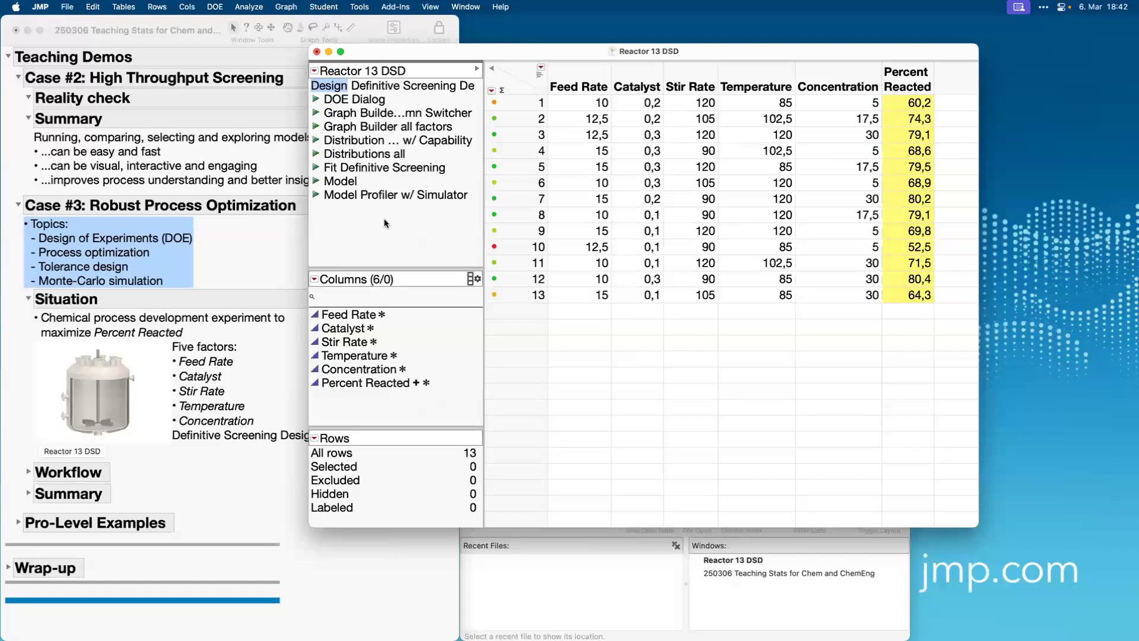
Run the Graph Builder Column Switcher script, view Percent Reacted against Catalyst, Stir Rate, Temperature and Concentration, and close the graph.
click(315, 113)
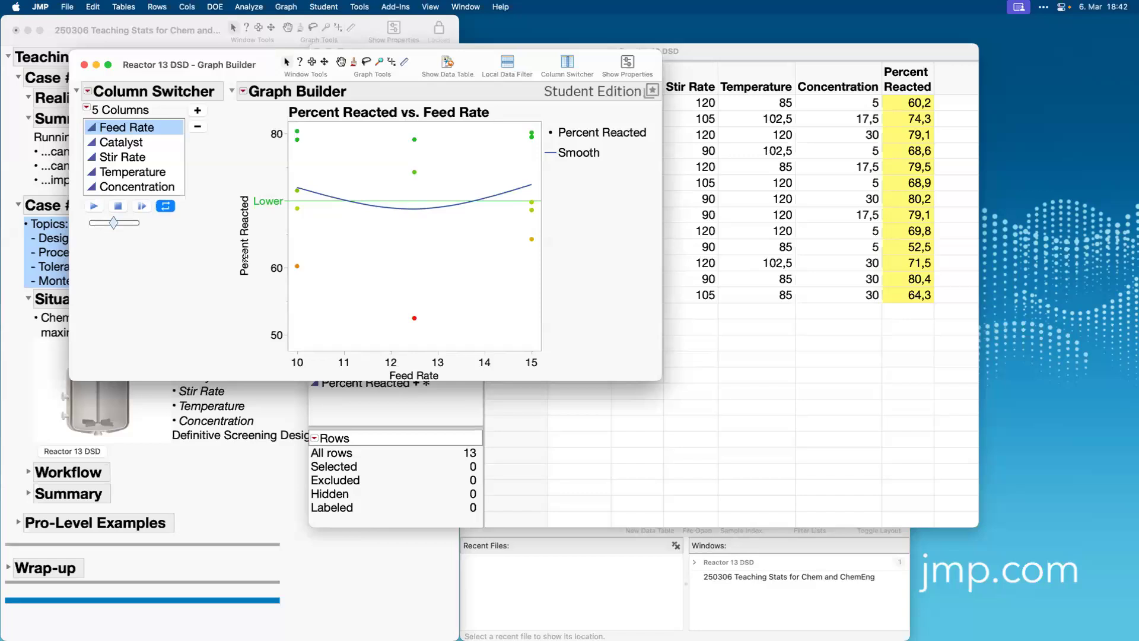
click(127, 143)
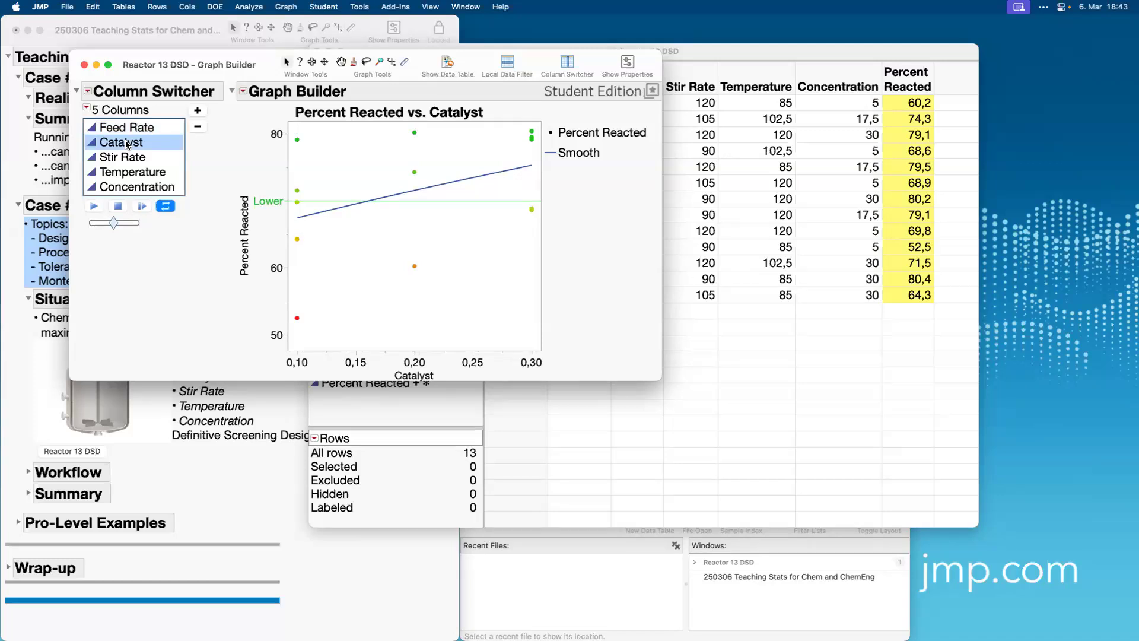
click(121, 158)
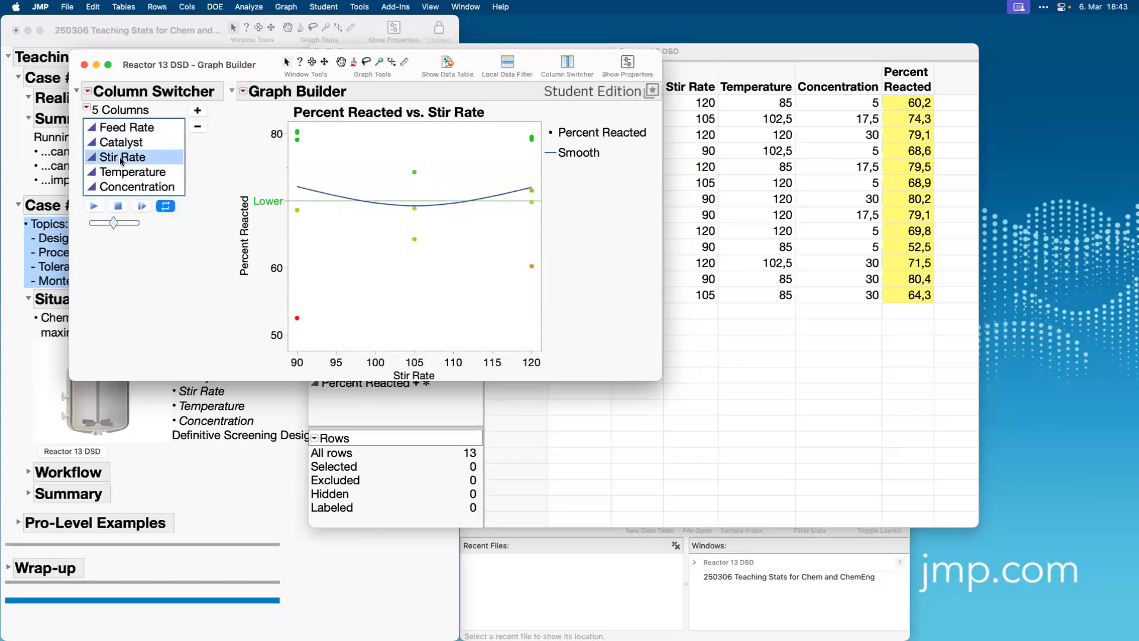
click(130, 172)
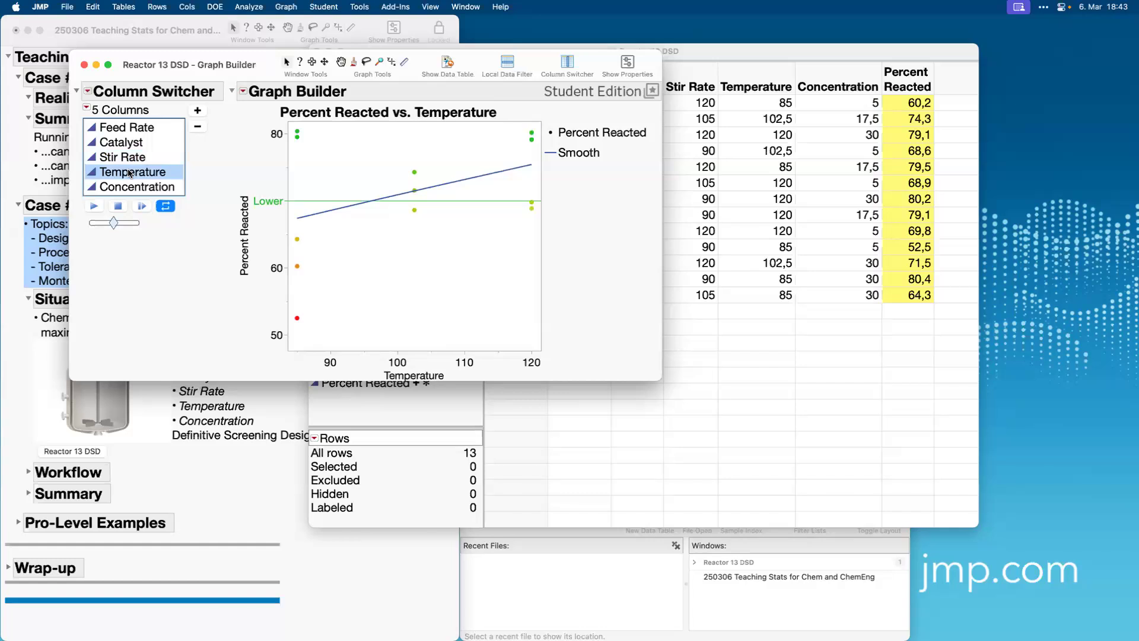
click(128, 188)
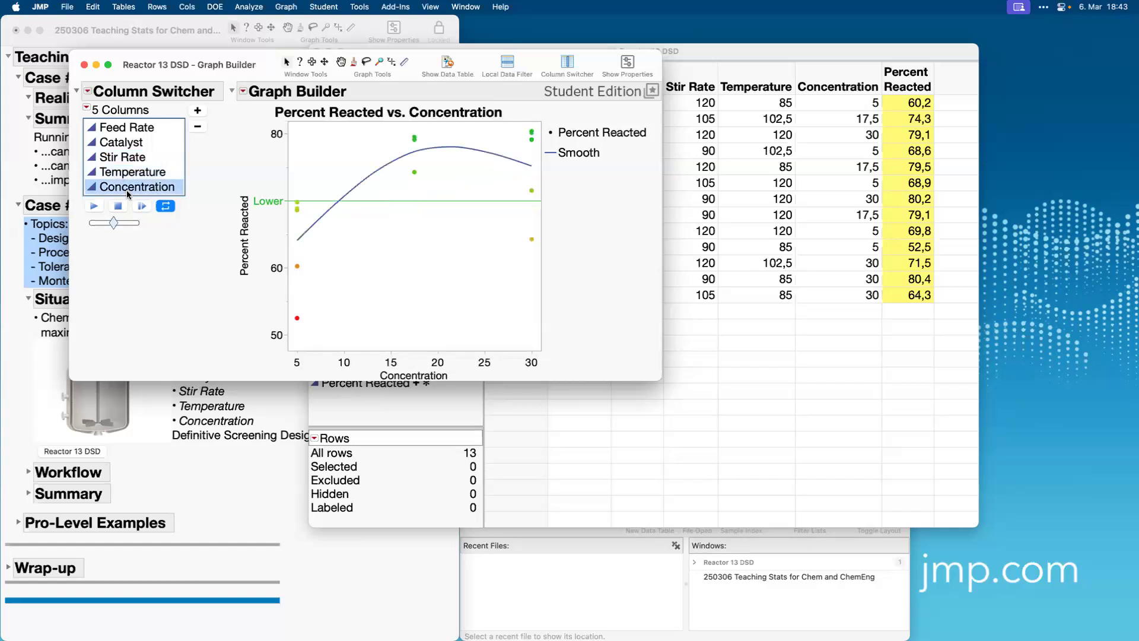
click(84, 65)
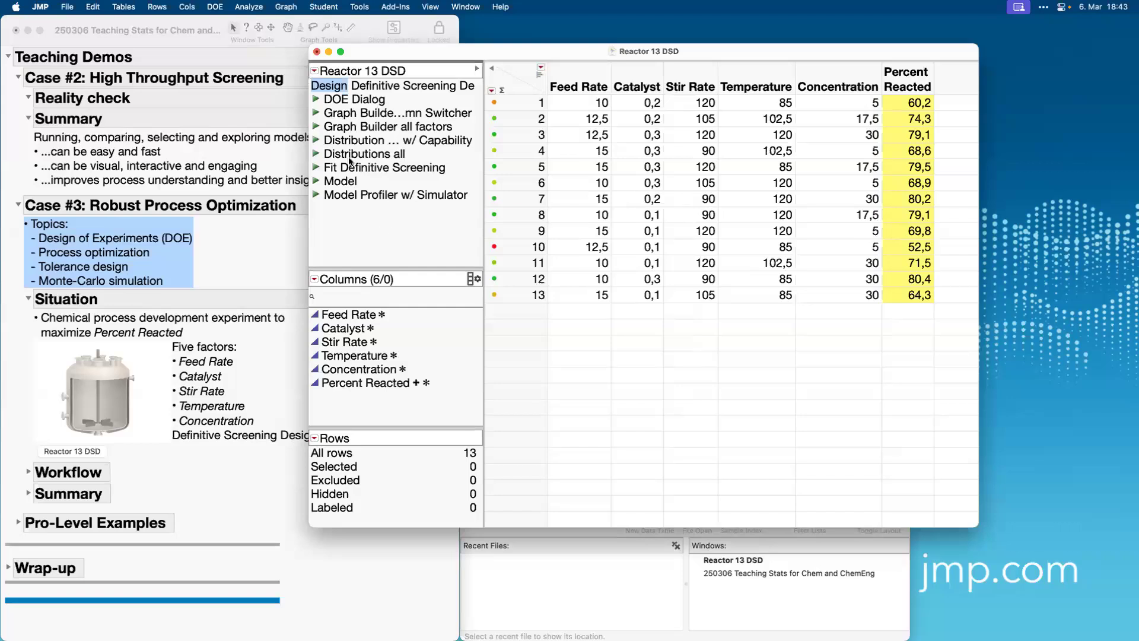
Run the Graph Builder all factors script, examine the five factor plots in full screen, and close the graph.
click(313, 127)
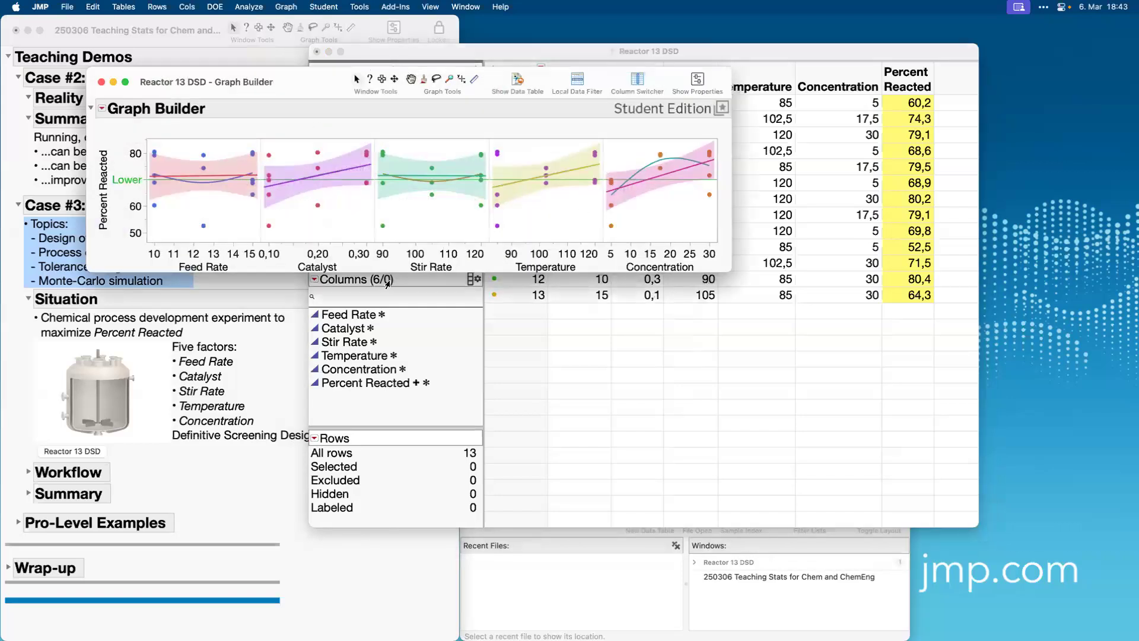
click(125, 83)
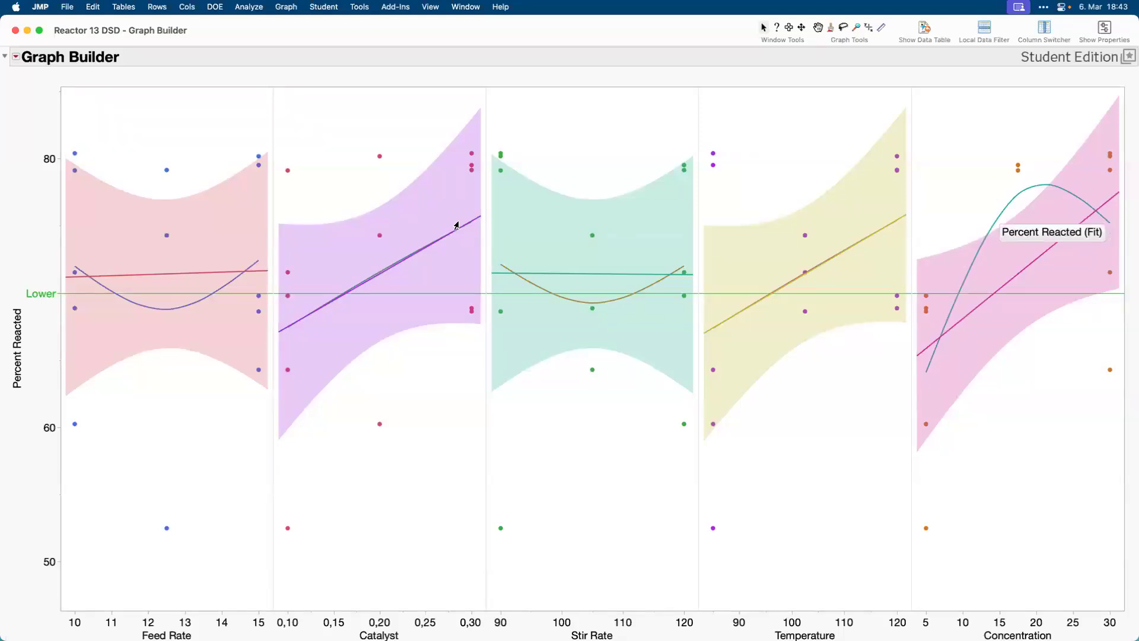
click(15, 31)
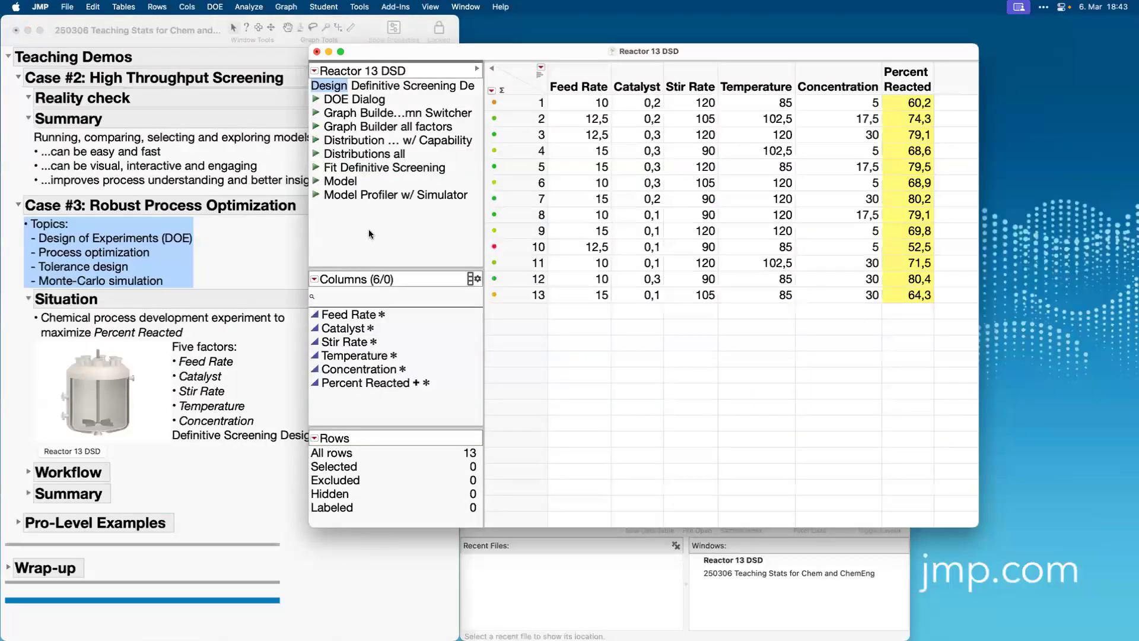
Run the Model script, collapse the Actual by Predicted Plot and highlight the Catalyst*Temperature and Concentration*Concentration effects in turn.
click(316, 181)
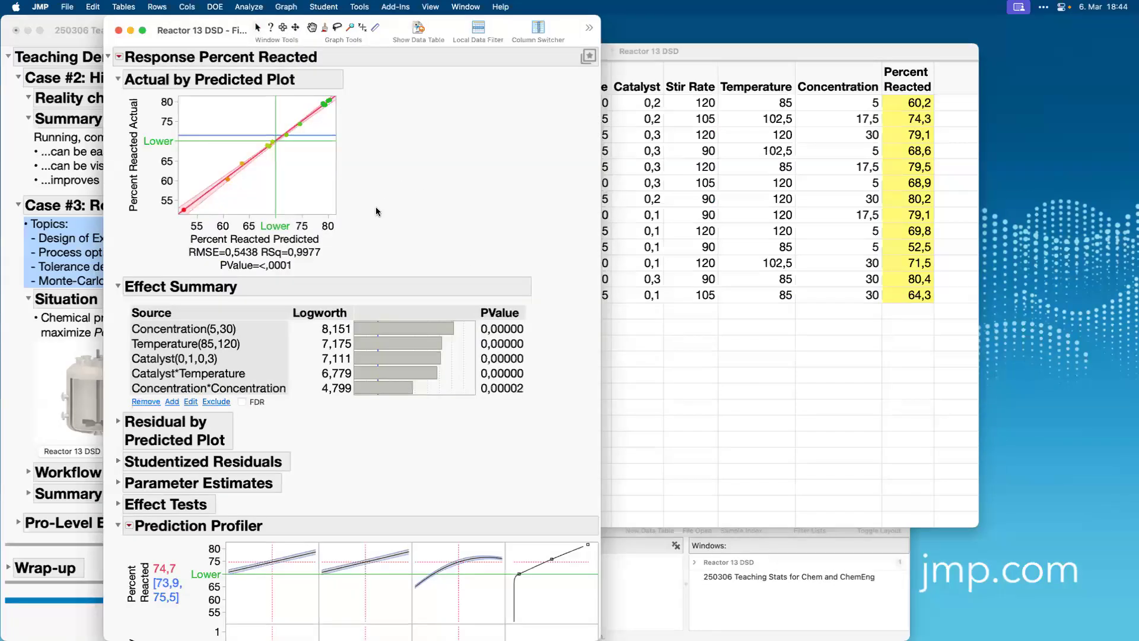
mouse_move(371, 239)
mouse_down()
mouse_move(379, 102)
mouse_move(257, 60)
mouse_move(173, 59)
mouse_move(114, 238)
mouse_move(338, 331)
mouse_move(361, 210)
mouse_up()
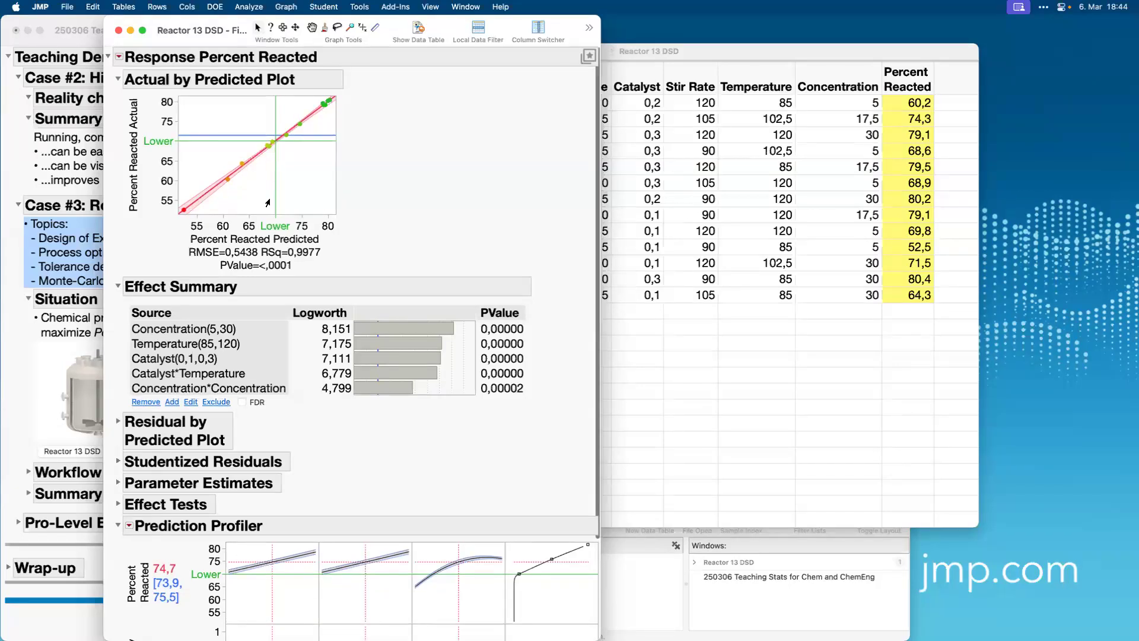
click(118, 79)
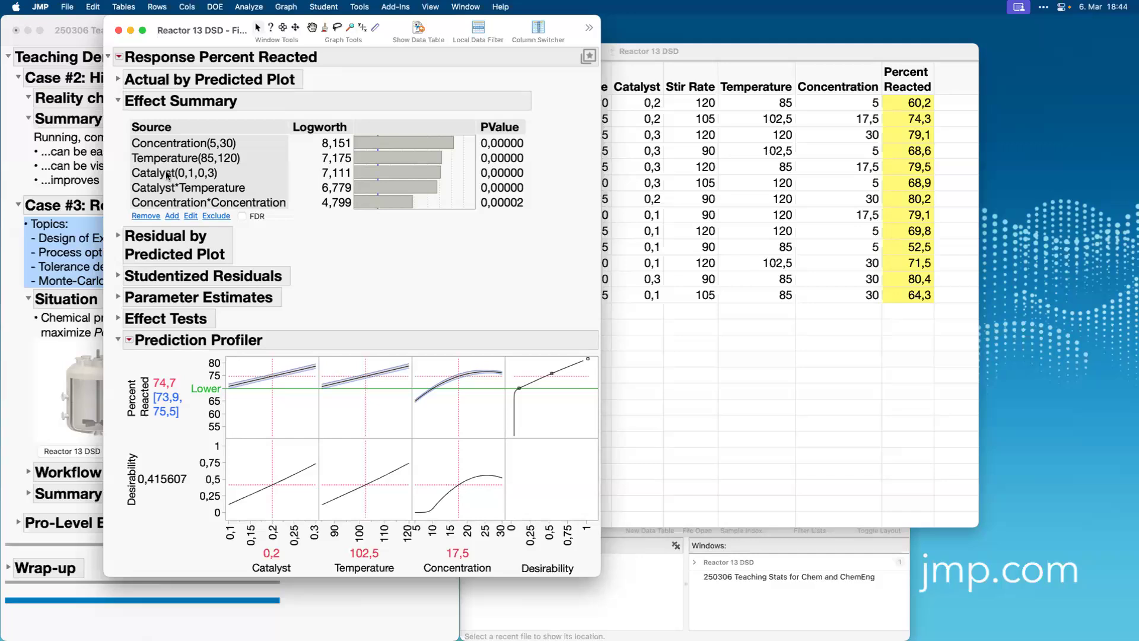
click(211, 191)
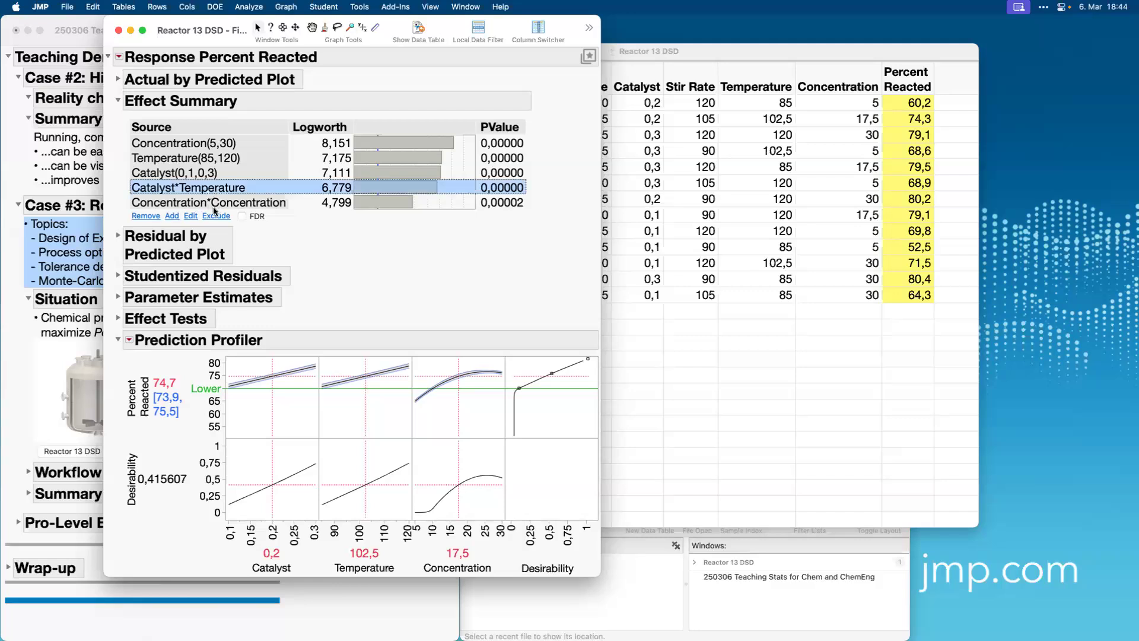
click(226, 205)
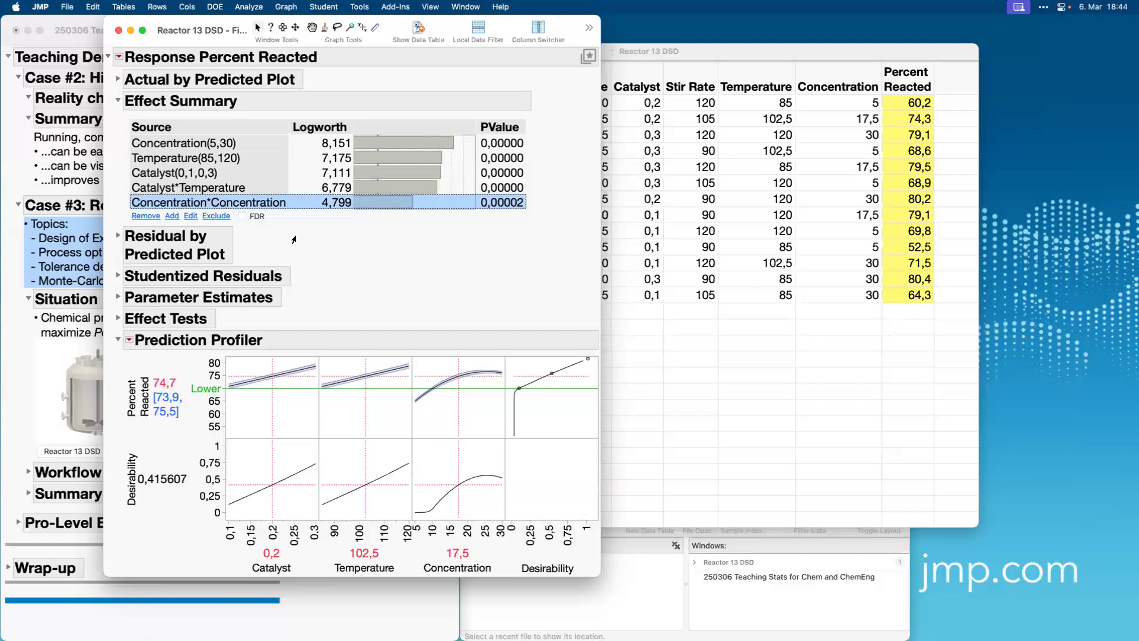
Explore the Prediction Profiler with Concentration at 16,15 and Temperature at 118,22, and highlight the Catalyst*Temperature effect.
mouse_move(454, 407)
mouse_down()
mouse_move(424, 410)
mouse_move(479, 392)
mouse_move(498, 417)
mouse_move(453, 398)
mouse_move(437, 416)
mouse_move(482, 414)
mouse_move(491, 395)
mouse_move(479, 419)
mouse_move(422, 425)
mouse_move(476, 416)
mouse_move(451, 415)
mouse_up()
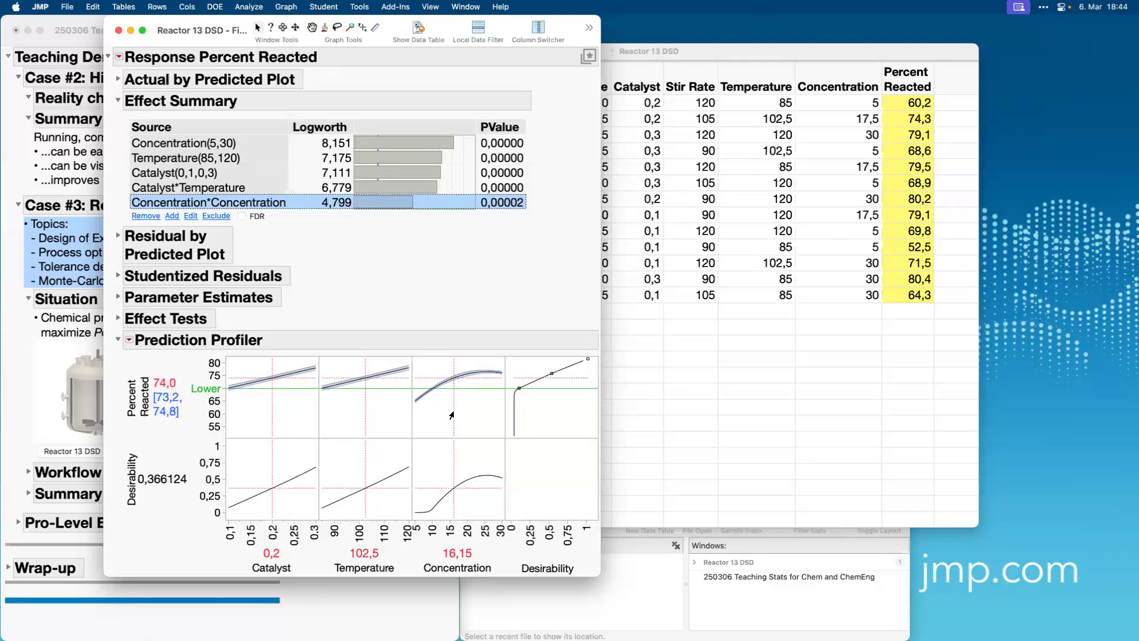
drag(363, 405, 397, 380)
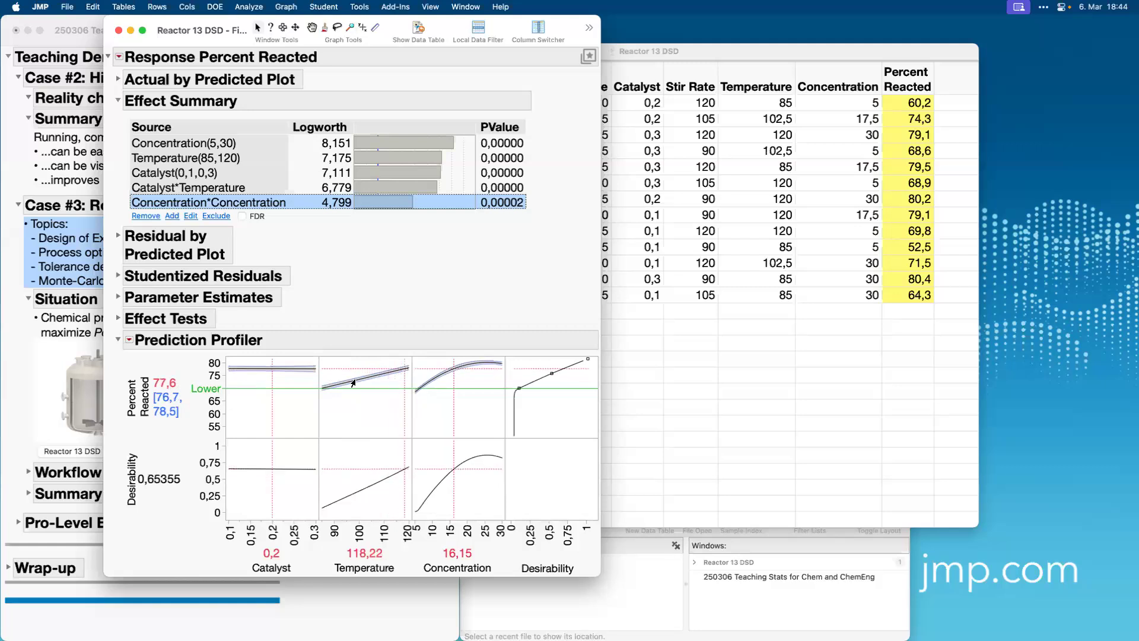
click(208, 190)
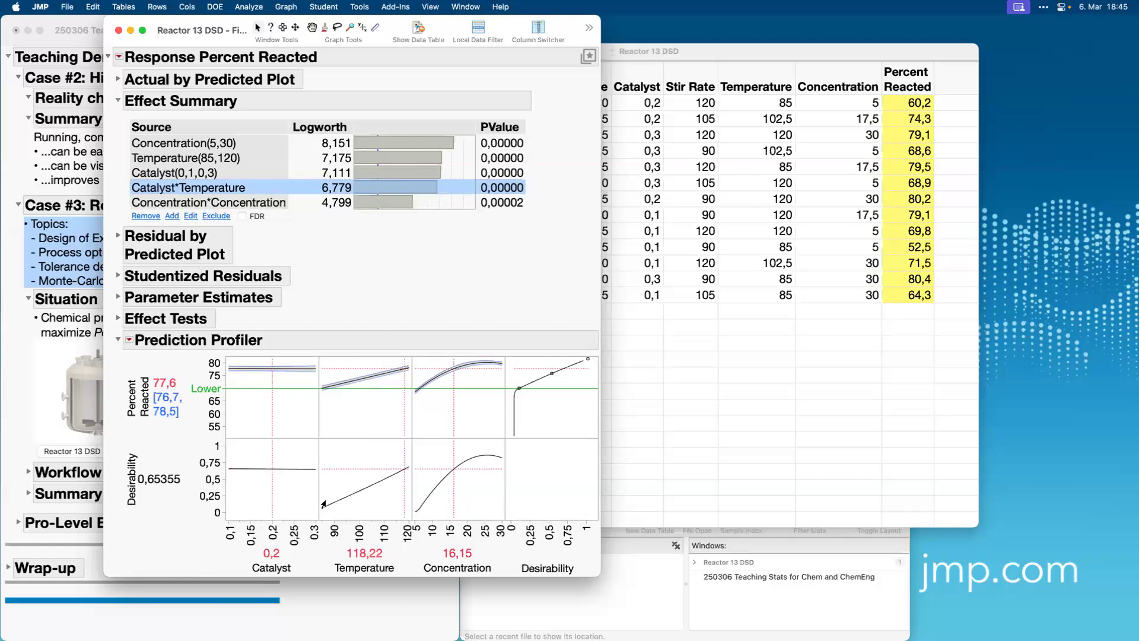
Maximize desirability in the Prediction Profiler and examine the predicted Percent Reacted and the optimal factor settings.
click(129, 340)
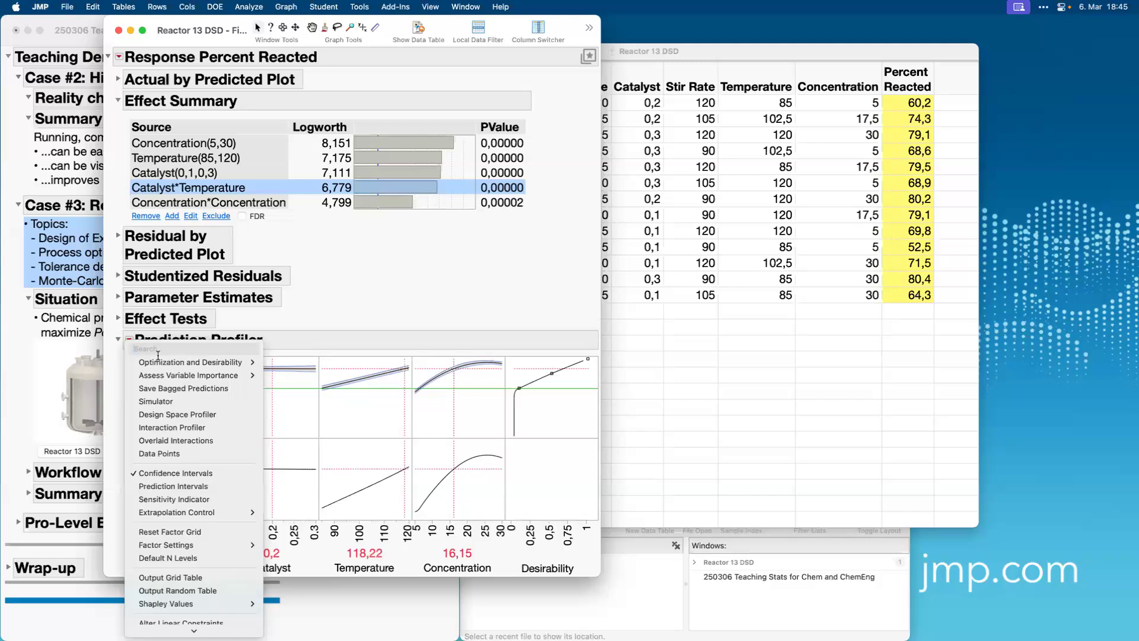
mouse_move(161, 364)
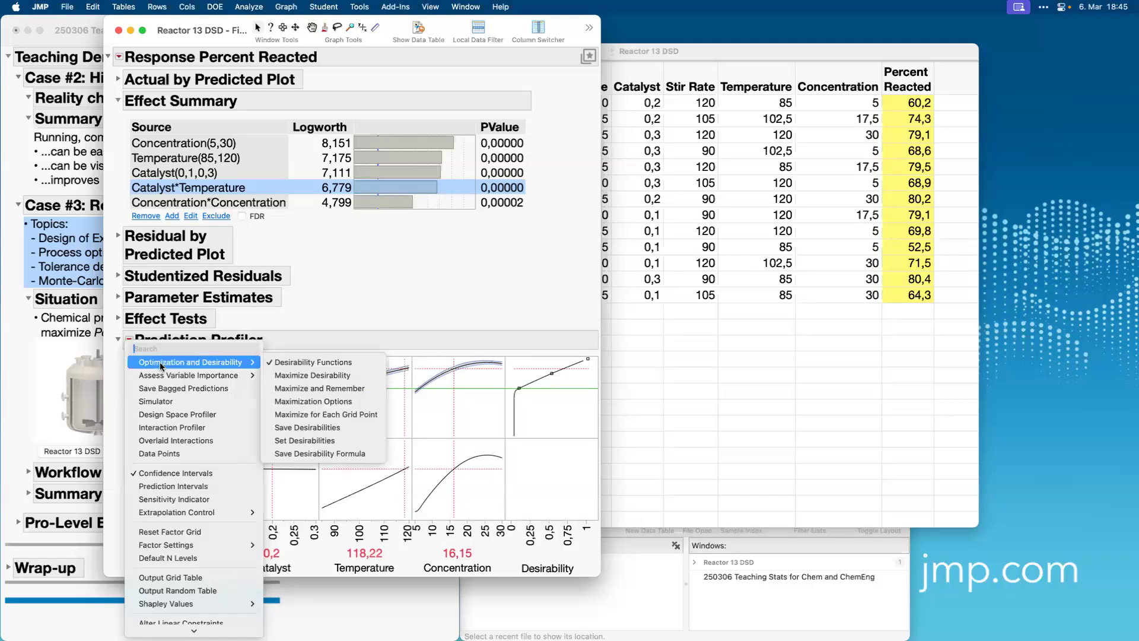
click(301, 376)
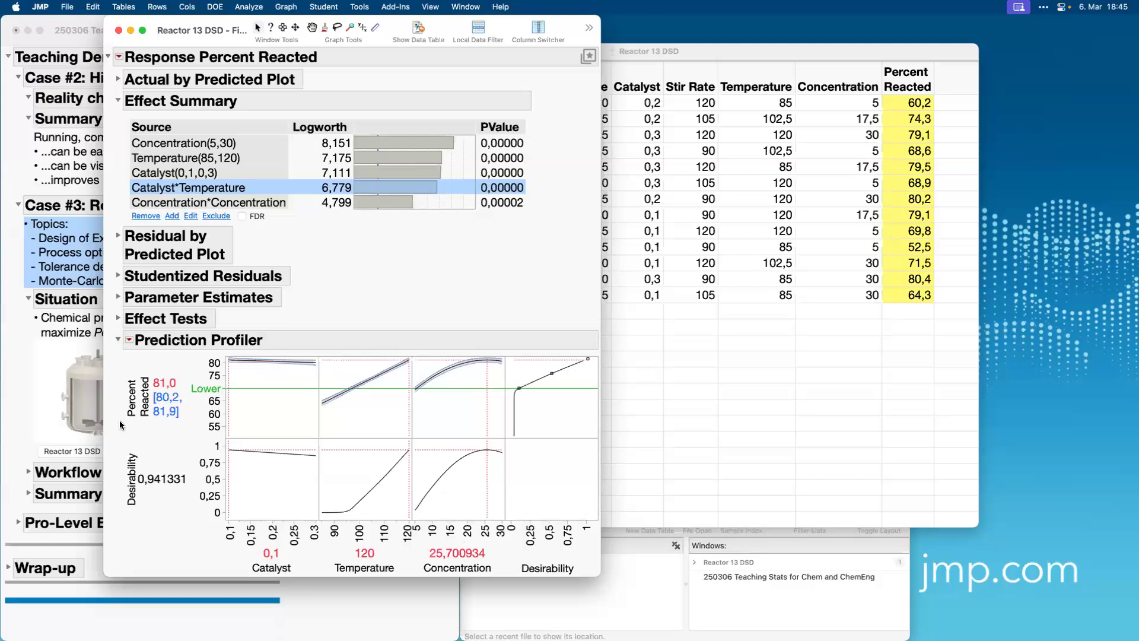
mouse_move(112, 427)
mouse_down()
mouse_move(126, 356)
mouse_move(197, 385)
mouse_move(202, 433)
mouse_move(115, 432)
mouse_up()
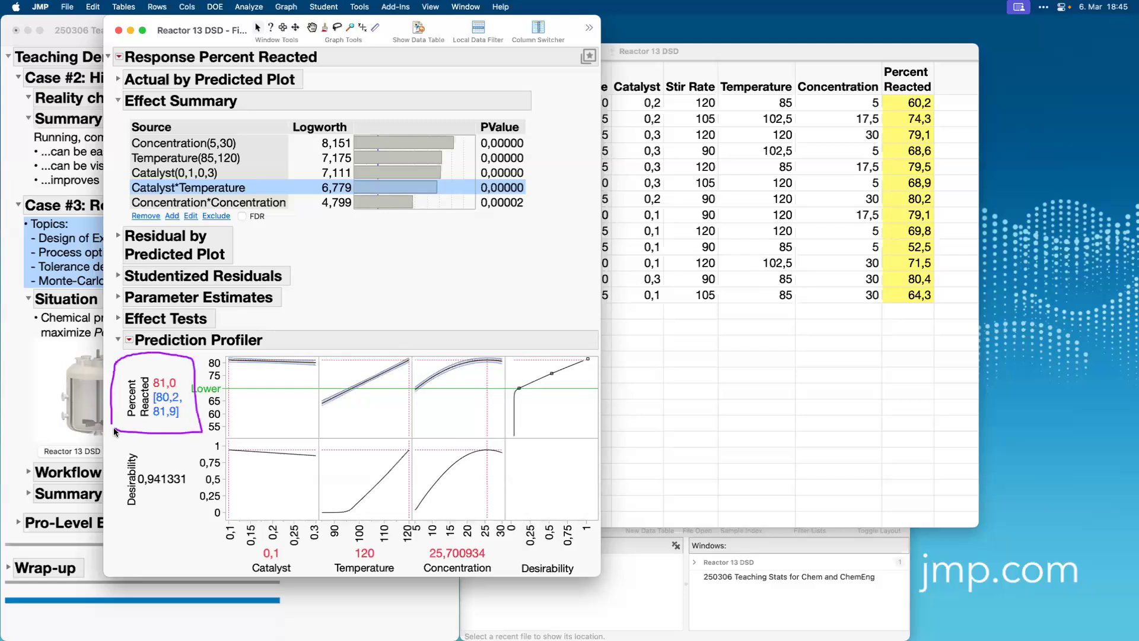
mouse_move(194, 556)
mouse_down()
mouse_move(198, 523)
mouse_move(420, 509)
mouse_up()
drag(507, 566, 509, 567)
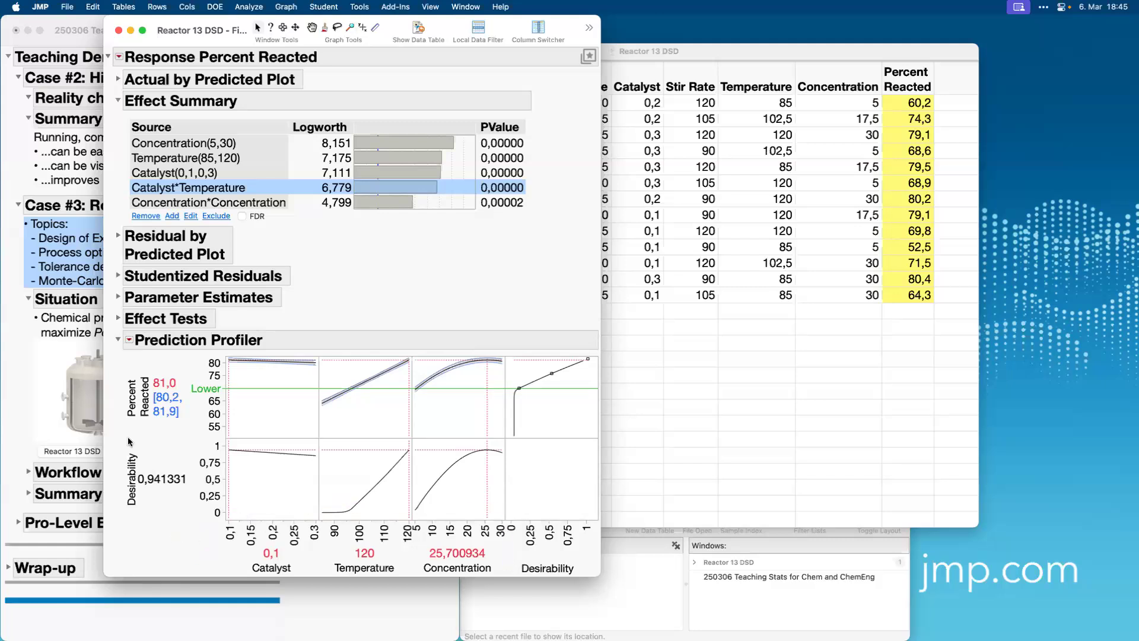
mouse_move(110, 427)
mouse_down()
mouse_move(169, 347)
mouse_move(149, 439)
mouse_move(131, 426)
mouse_up()
click(674, 371)
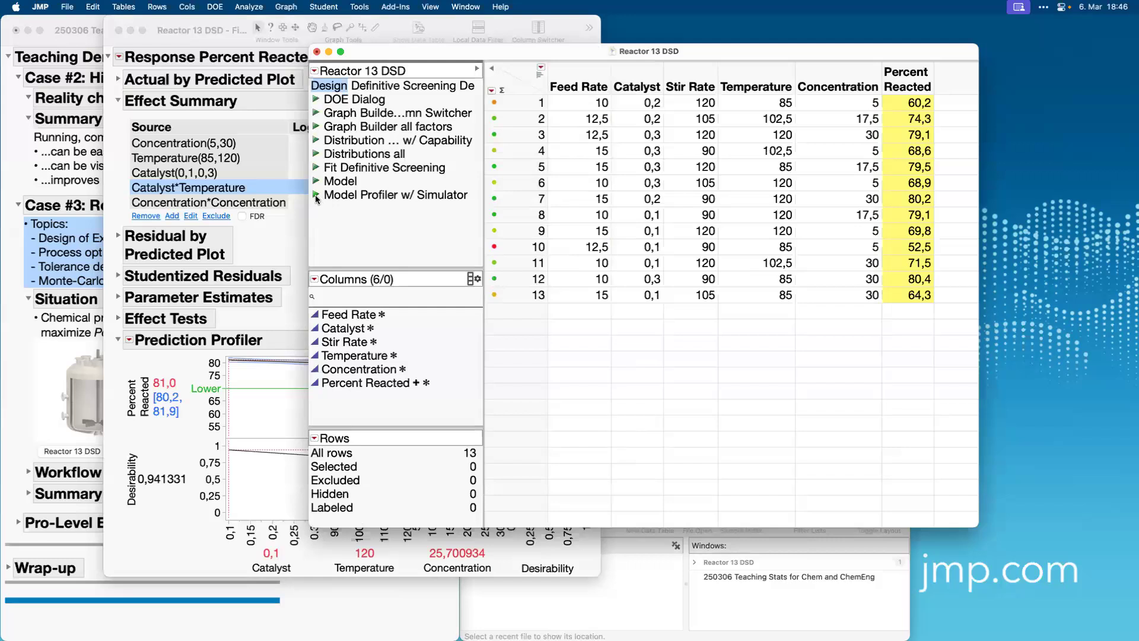
click(130, 346)
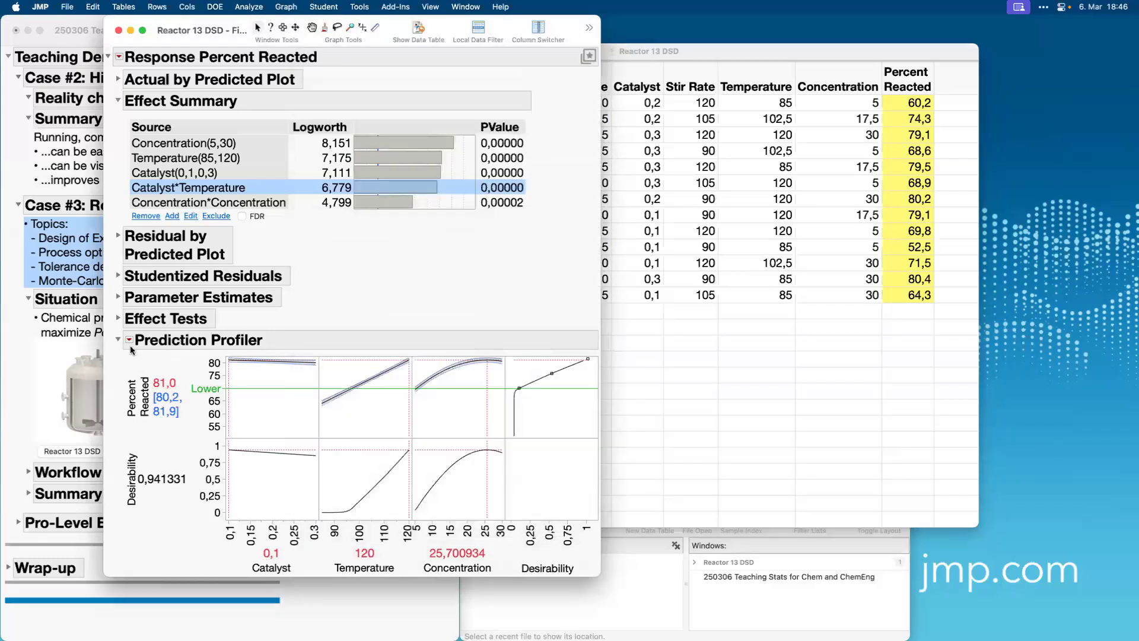
click(130, 341)
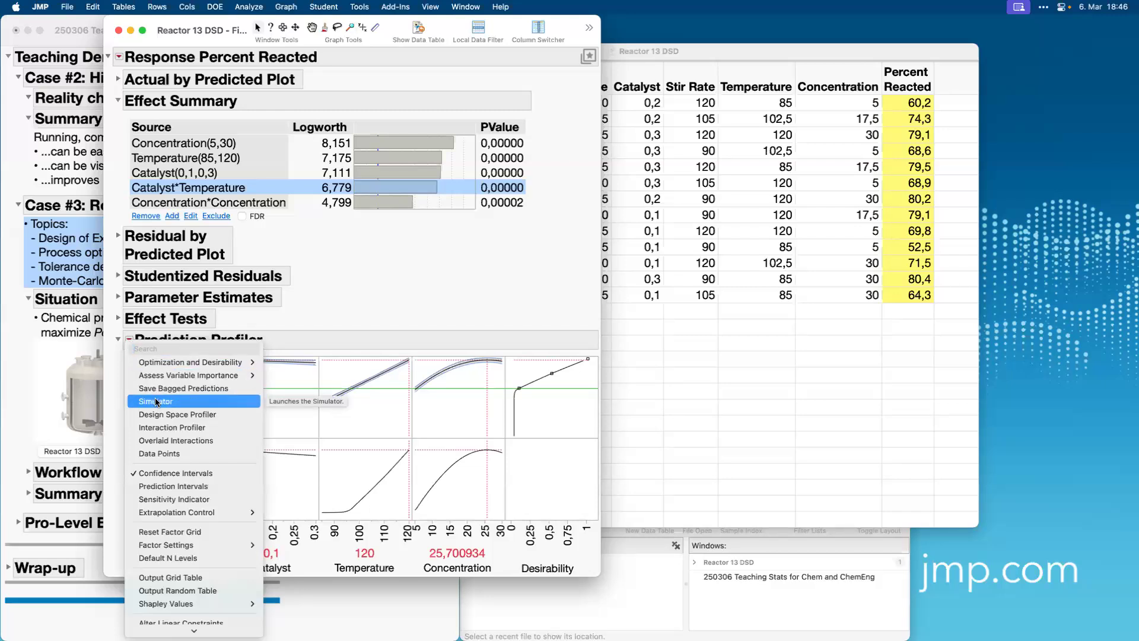
Run the Reactor 13 DSD table's Model Profiler w/ Simulator script and reposition the report to show the profiler and remembered settings.
click(702, 403)
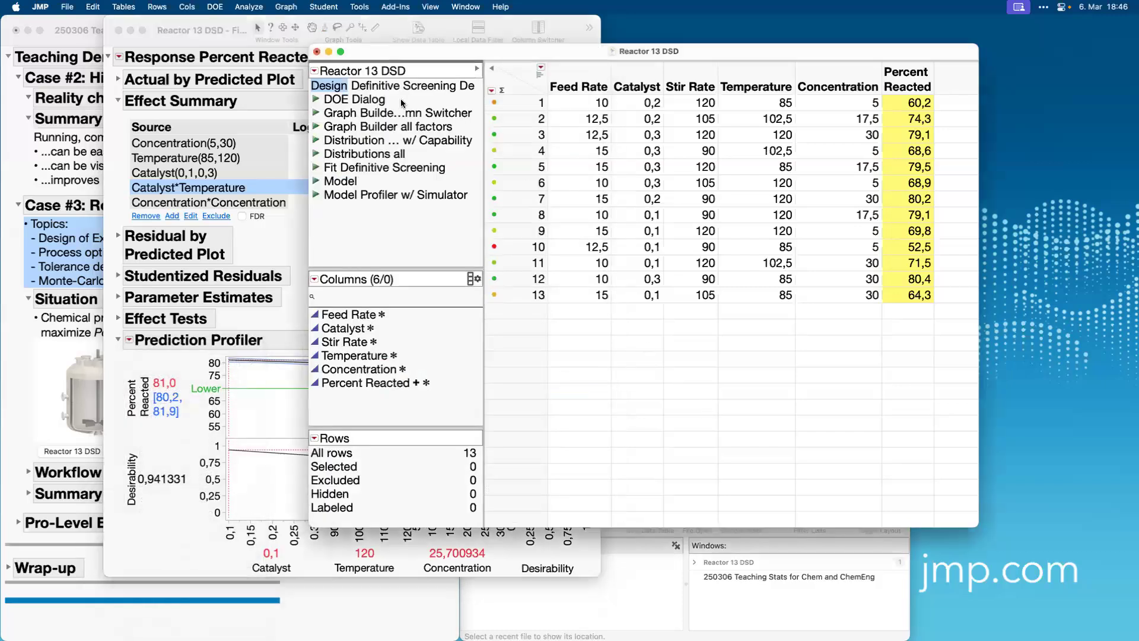
click(316, 194)
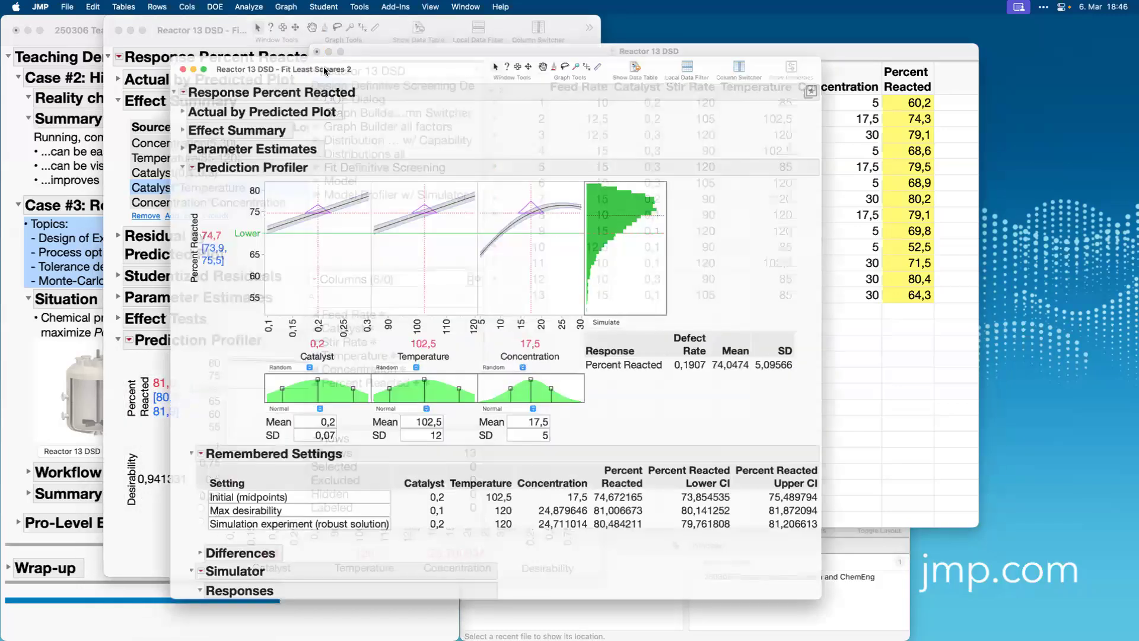
double_click(351, 23)
drag(350, 22, 593, 6)
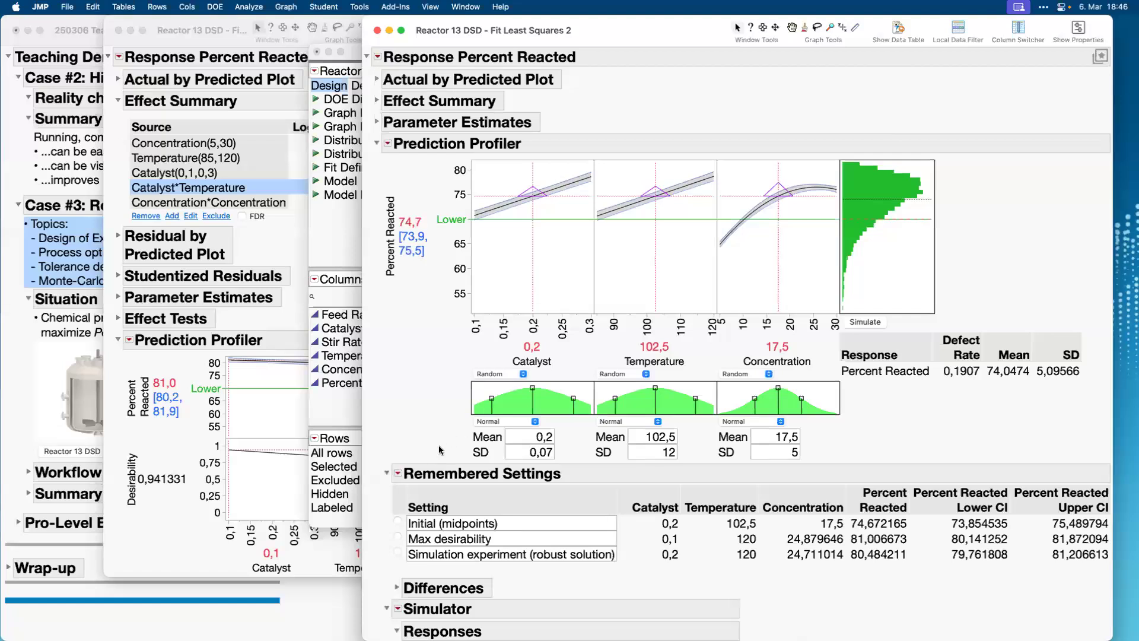
Review the factors' random input distributions and apply the Max desirability remembered setting to the Prediction Profiler.
mouse_move(440, 450)
mouse_down()
mouse_move(440, 422)
mouse_move(480, 329)
mouse_move(803, 326)
mouse_move(852, 410)
mouse_move(852, 476)
mouse_up()
click(398, 537)
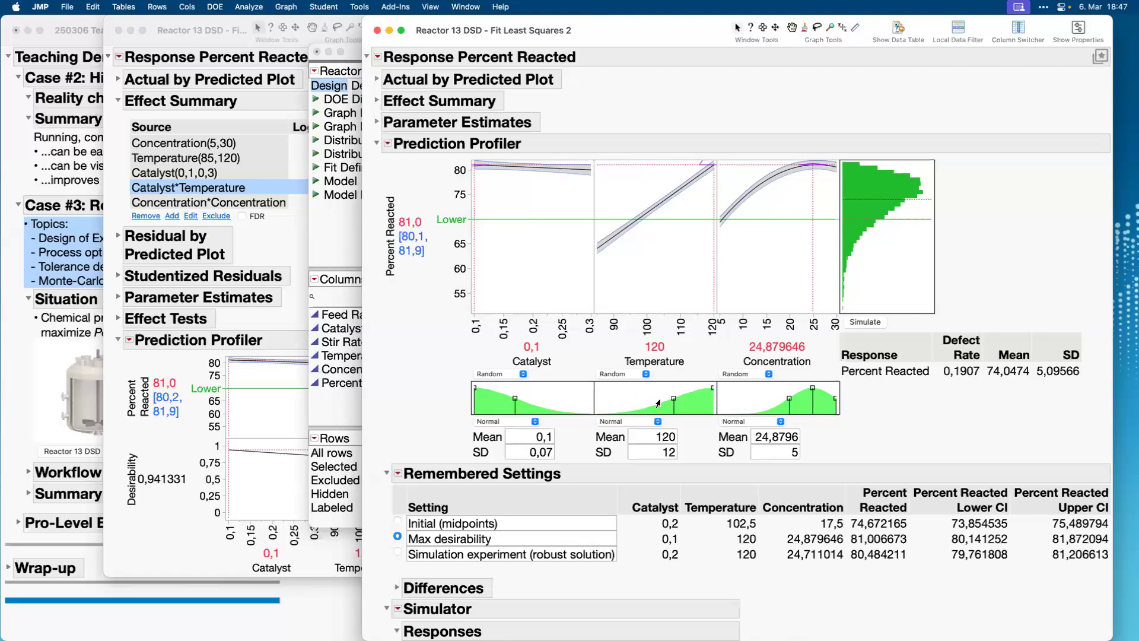
Simulate Percent Reacted repeatedly at the Max desirability settings with the current random factor distributions.
scroll(618, 536, down, 2)
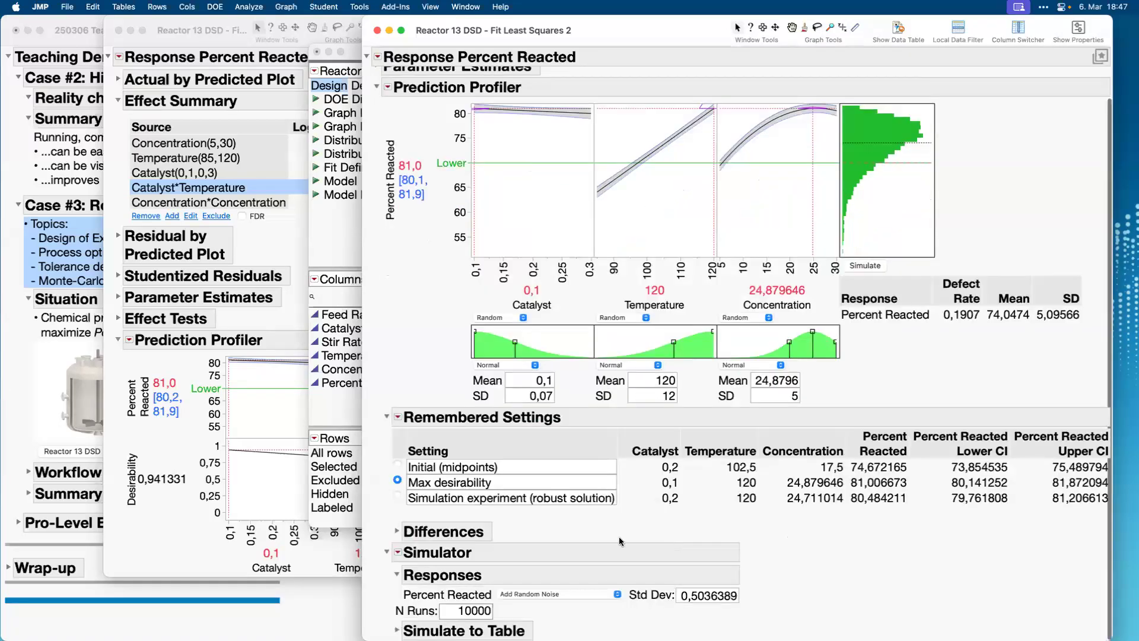
mouse_move(790, 569)
mouse_down()
mouse_move(629, 537)
mouse_move(374, 626)
mouse_move(763, 593)
mouse_up()
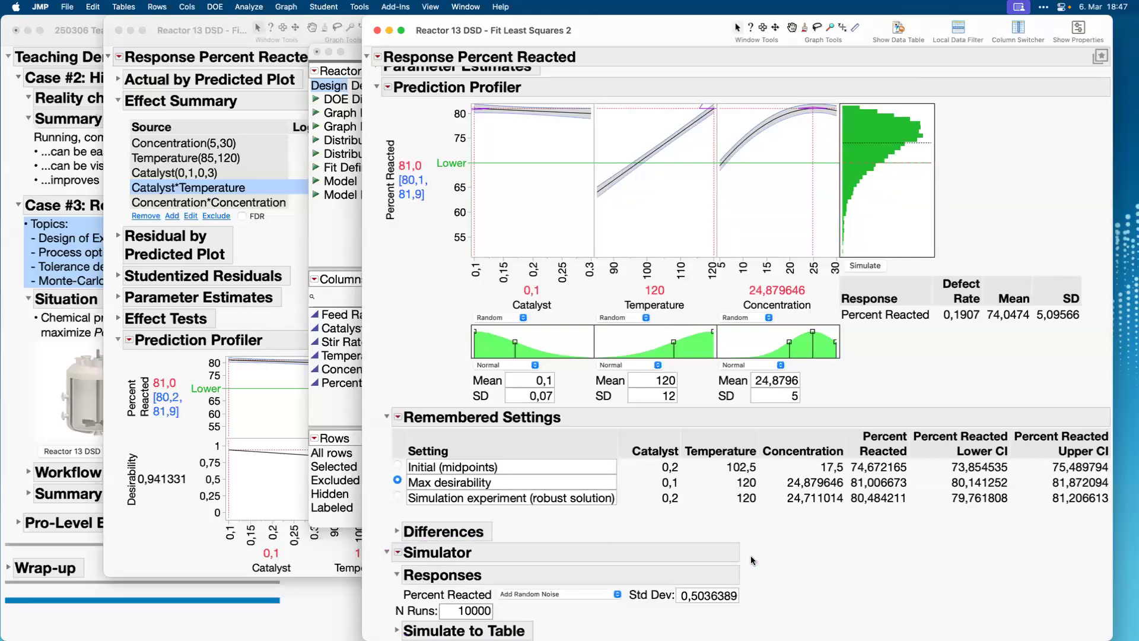
click(866, 266)
click(867, 266)
click(866, 265)
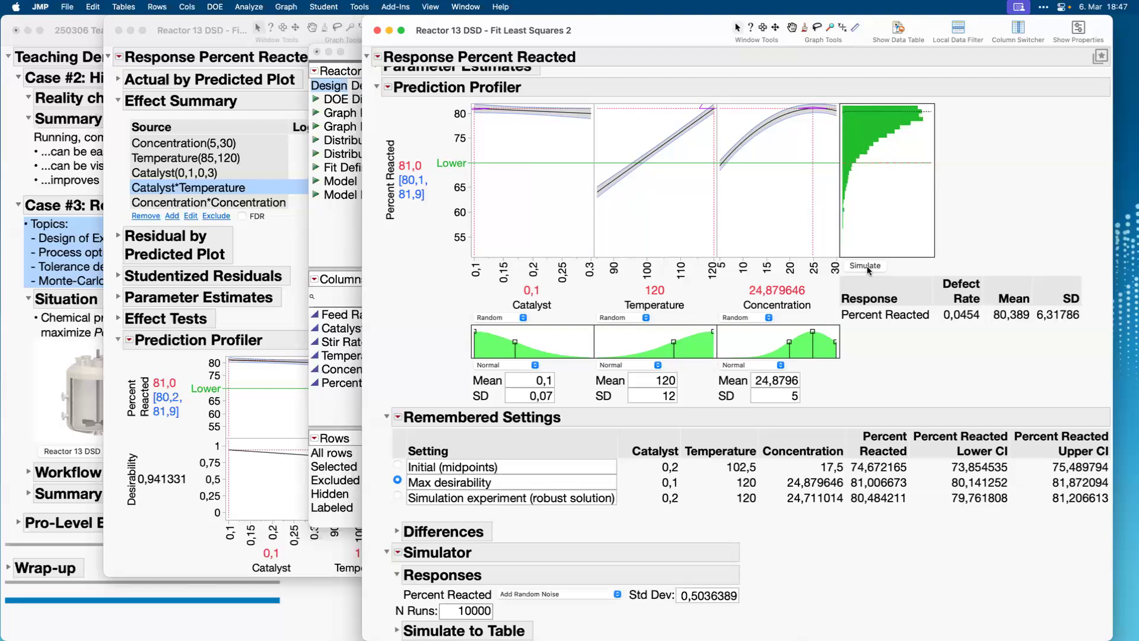
click(866, 266)
click(866, 266)
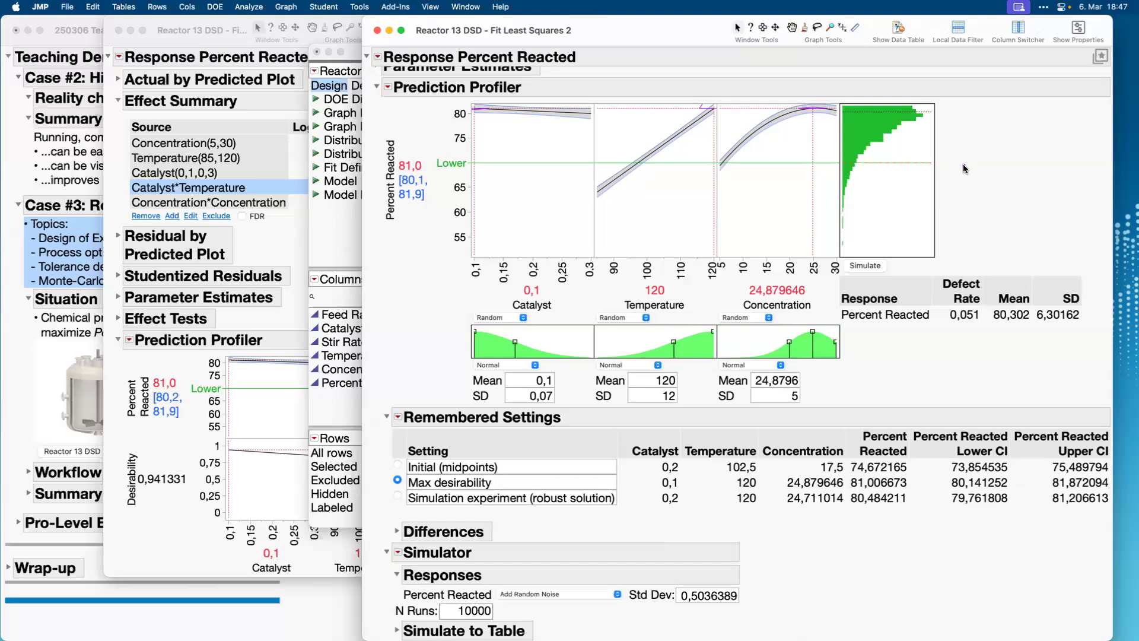
Rerun the Max desirability simulation several more times and examine the histogram, defect rate, mean and SD.
drag(963, 165, 839, 165)
mouse_move(836, 267)
mouse_down()
mouse_move(896, 252)
mouse_move(963, 165)
mouse_up()
click(874, 266)
click(873, 265)
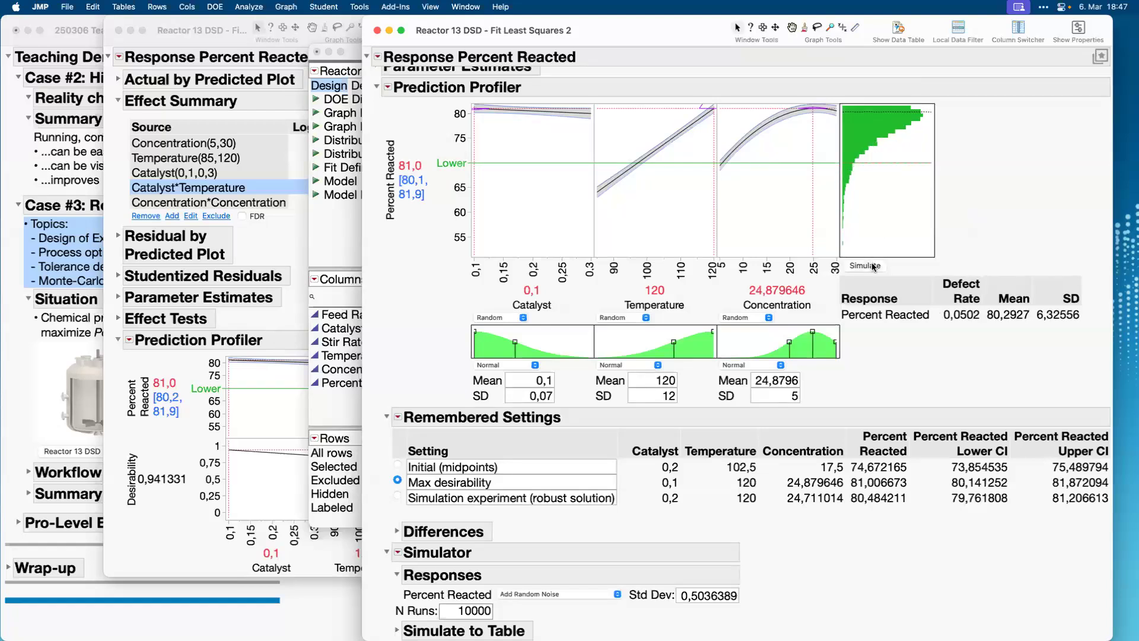
click(874, 266)
click(873, 266)
click(874, 266)
mouse_move(995, 196)
mouse_down()
mouse_move(951, 276)
mouse_move(976, 248)
mouse_up()
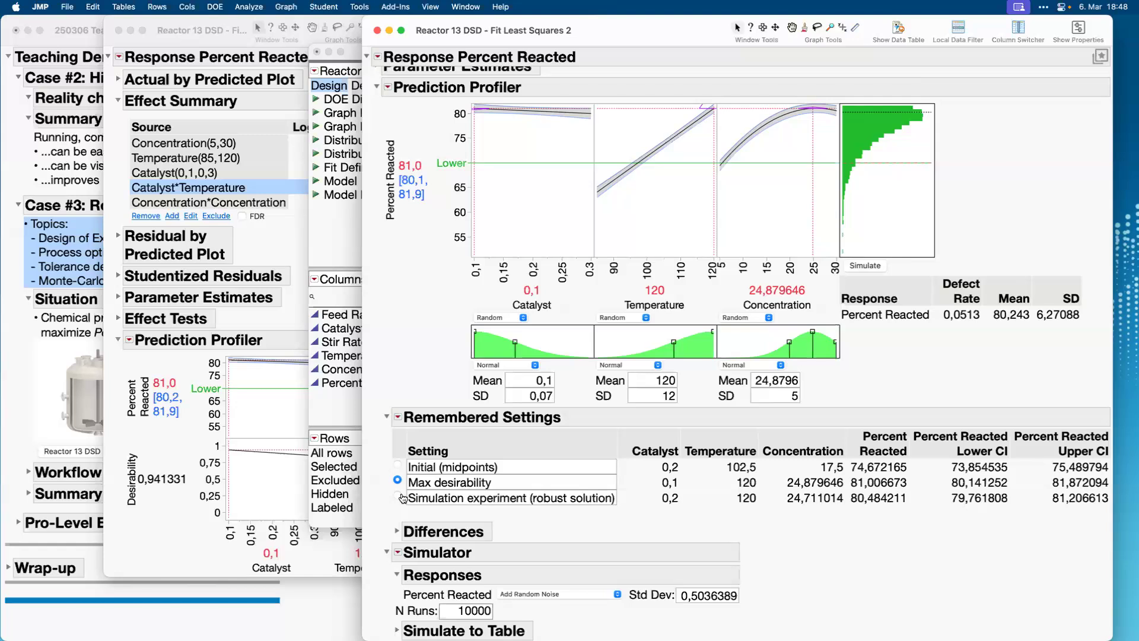
Apply the Simulation experiment (robust solution) remembered setting and rerun the simulation to compare its defect rate with the Max desirability setting.
click(396, 555)
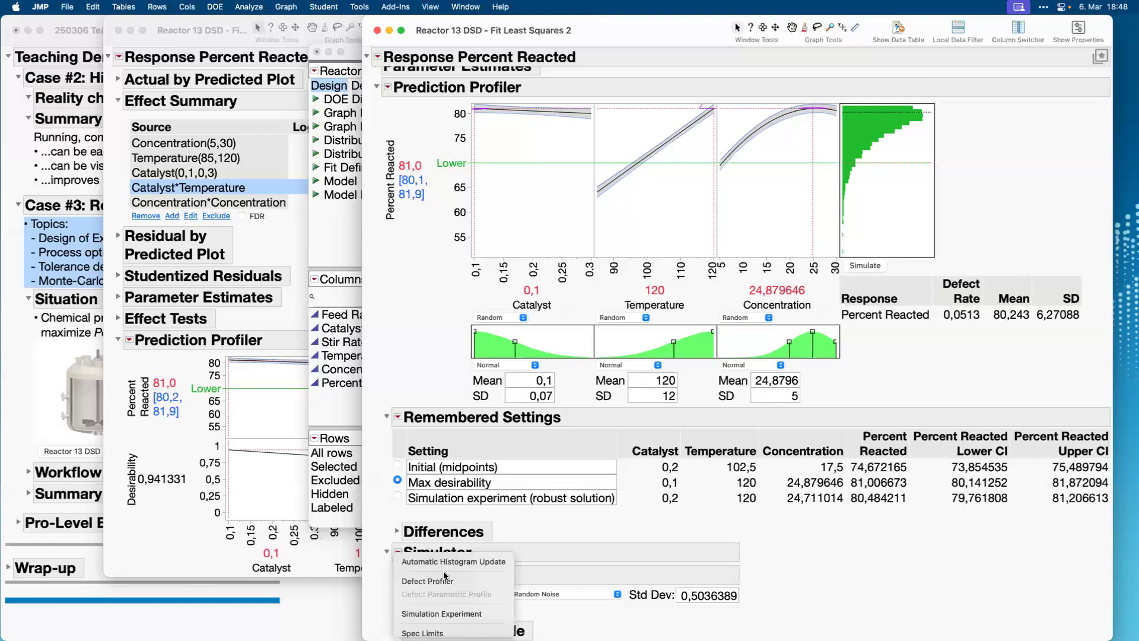
click(470, 618)
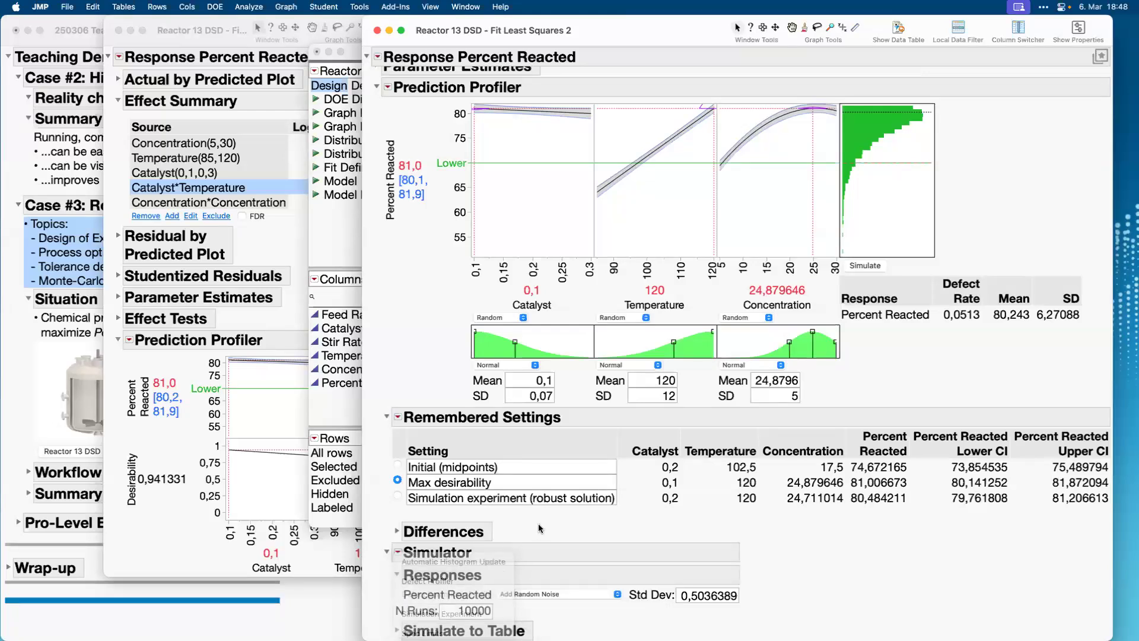
click(397, 497)
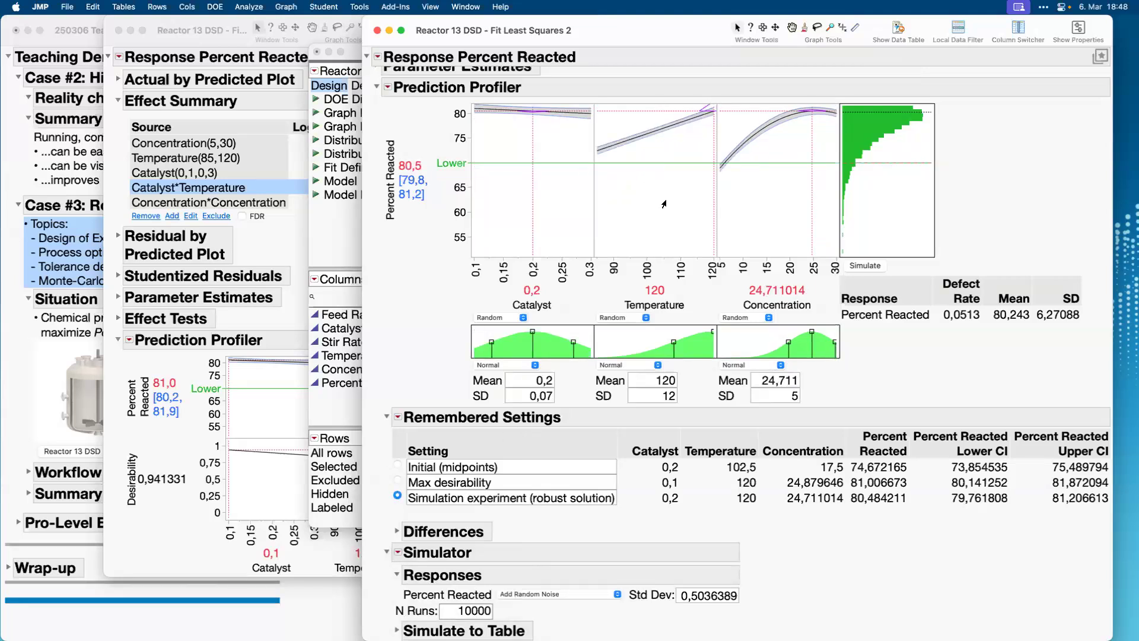
click(865, 266)
click(865, 265)
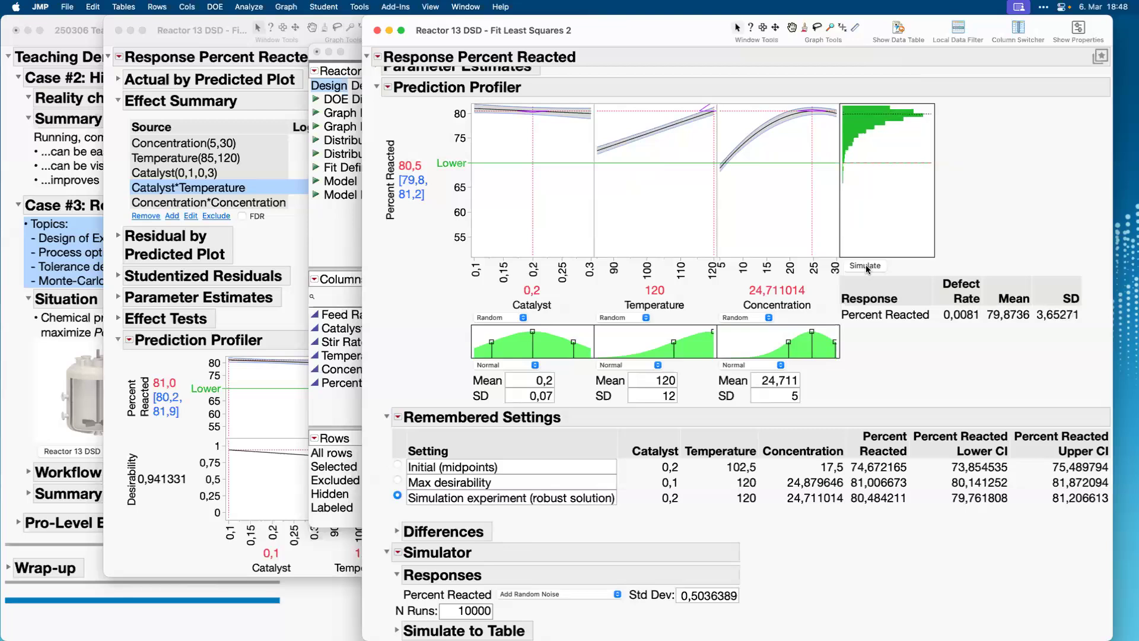
click(866, 266)
mouse_move(998, 175)
mouse_down()
mouse_move(951, 267)
mouse_move(987, 242)
mouse_up()
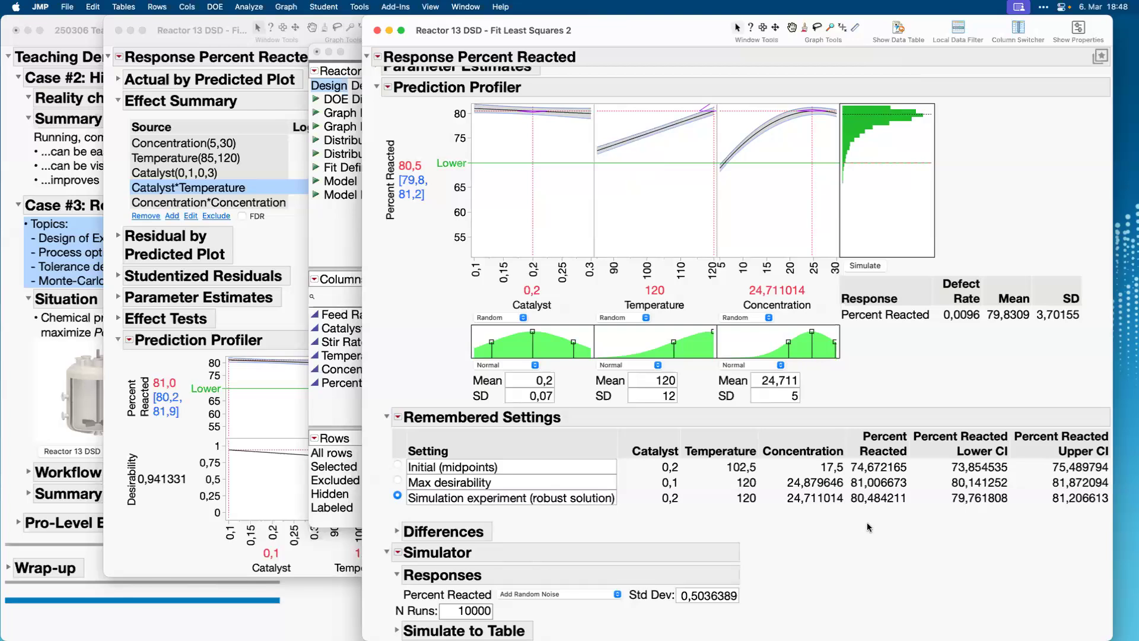
mouse_move(867, 522)
mouse_down()
mouse_move(926, 512)
mouse_move(903, 438)
mouse_move(858, 430)
mouse_up()
drag(835, 482, 888, 523)
mouse_move(440, 343)
mouse_down()
mouse_move(474, 311)
mouse_move(641, 309)
mouse_move(459, 304)
mouse_up()
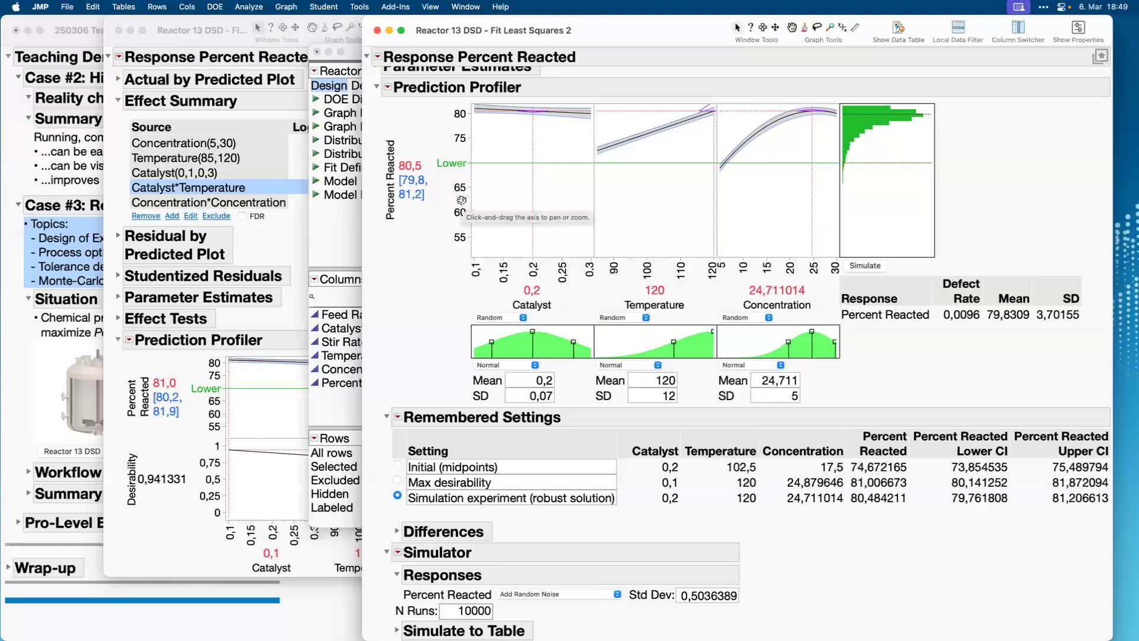
Close the simulator report and the Reactor 13 DSD table with all its windows, without saving changes.
click(378, 31)
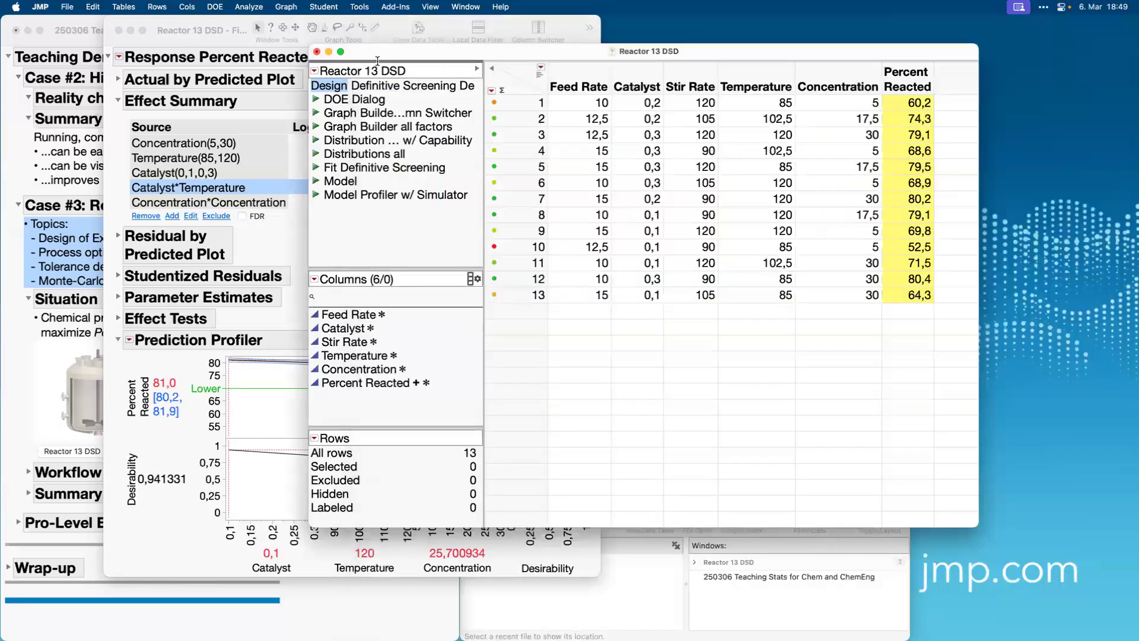
click(318, 52)
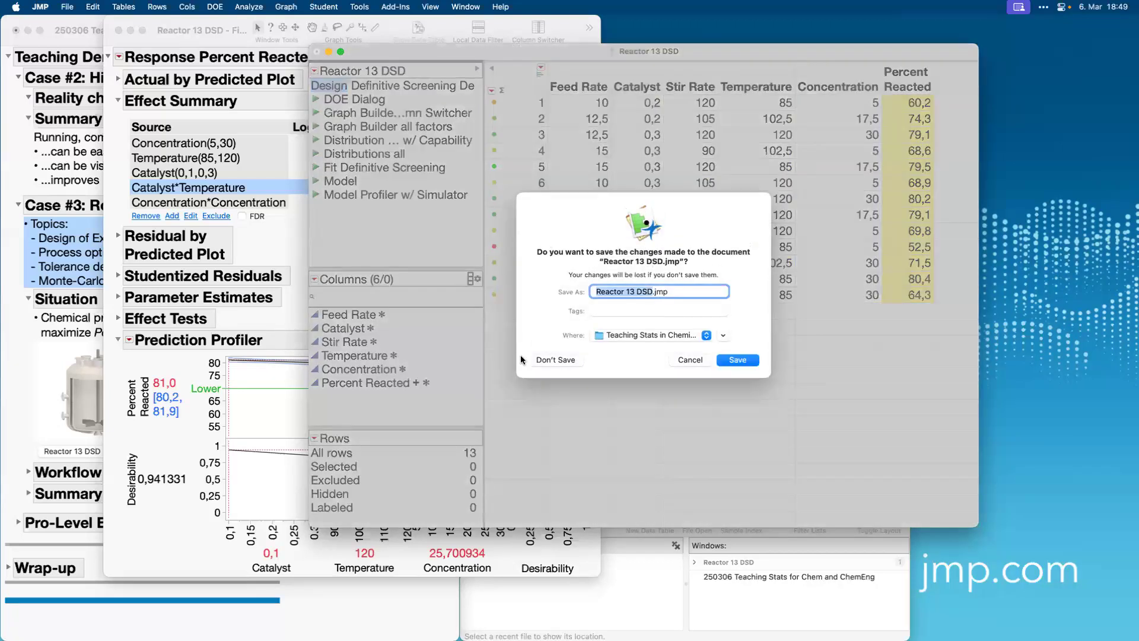
click(553, 358)
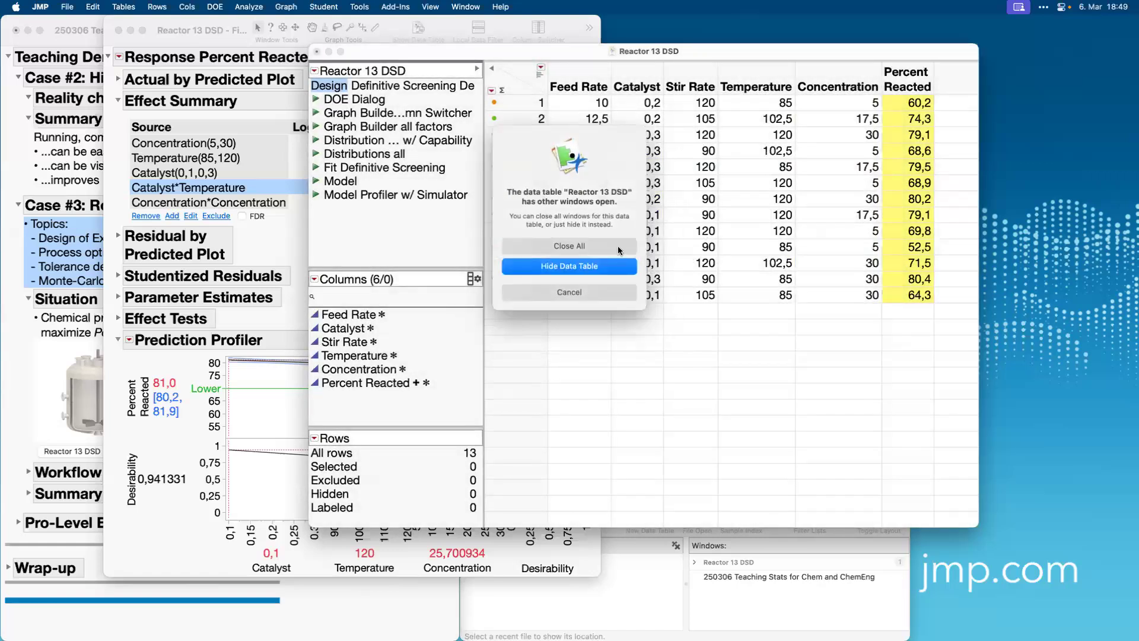
click(610, 240)
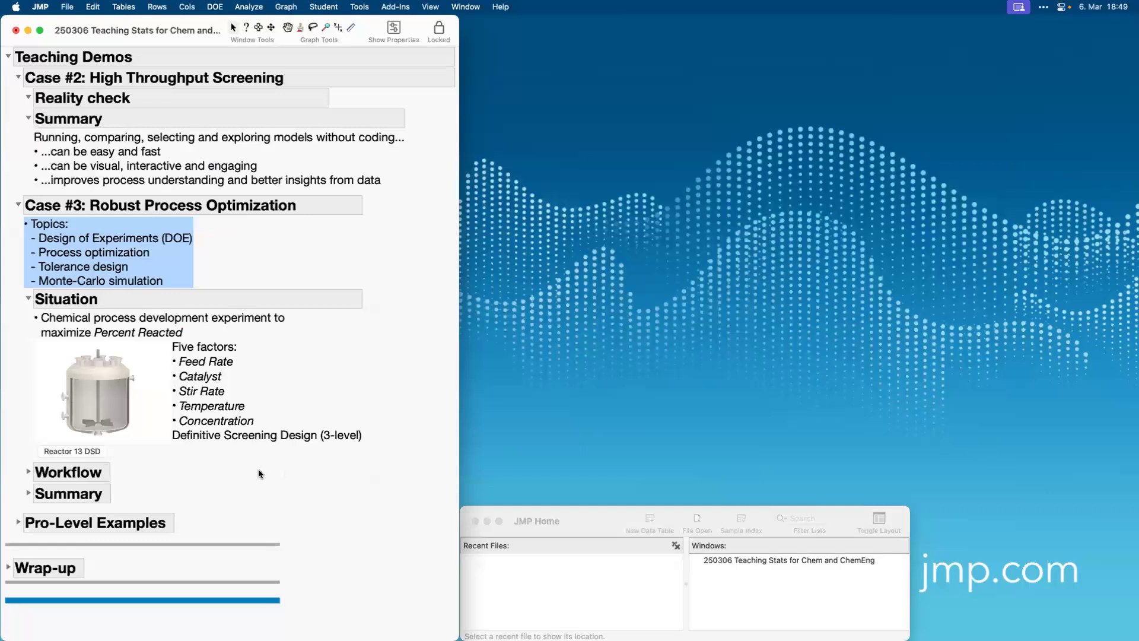
Expand the Summary of Case #3 in the teaching journal and highlight each of its four points in turn.
click(28, 493)
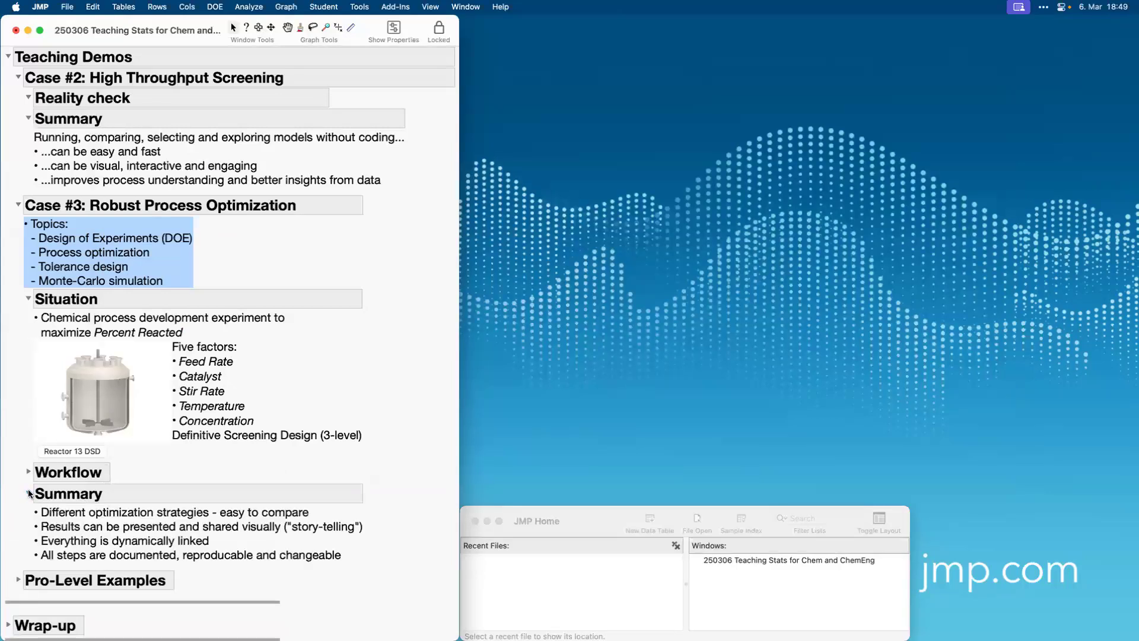
scroll(224, 433, down, 2)
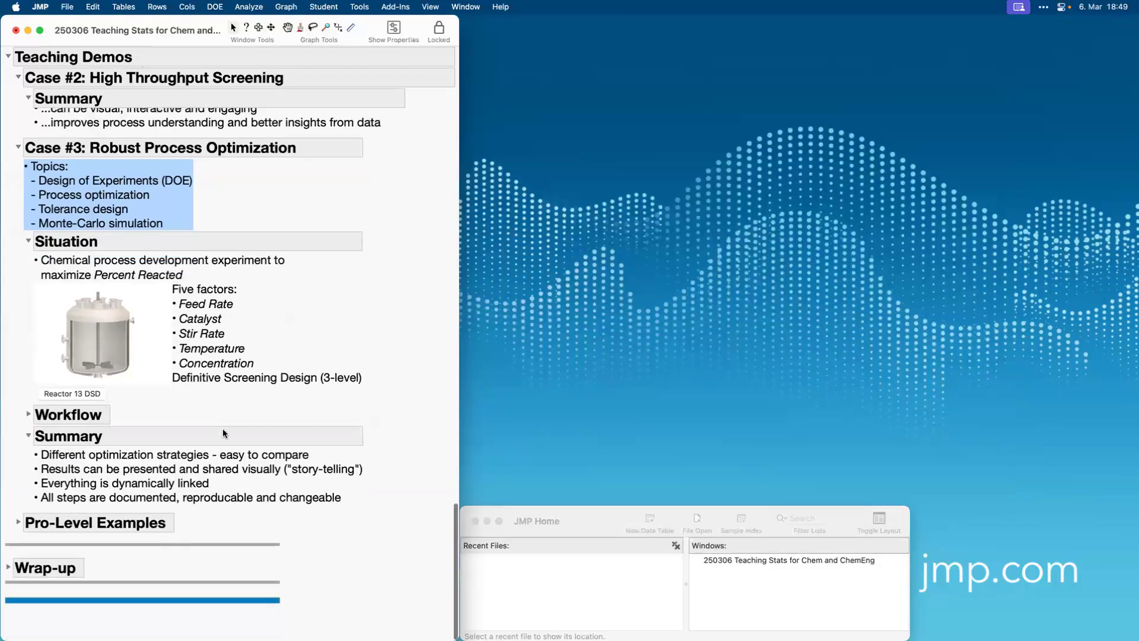
click(194, 461)
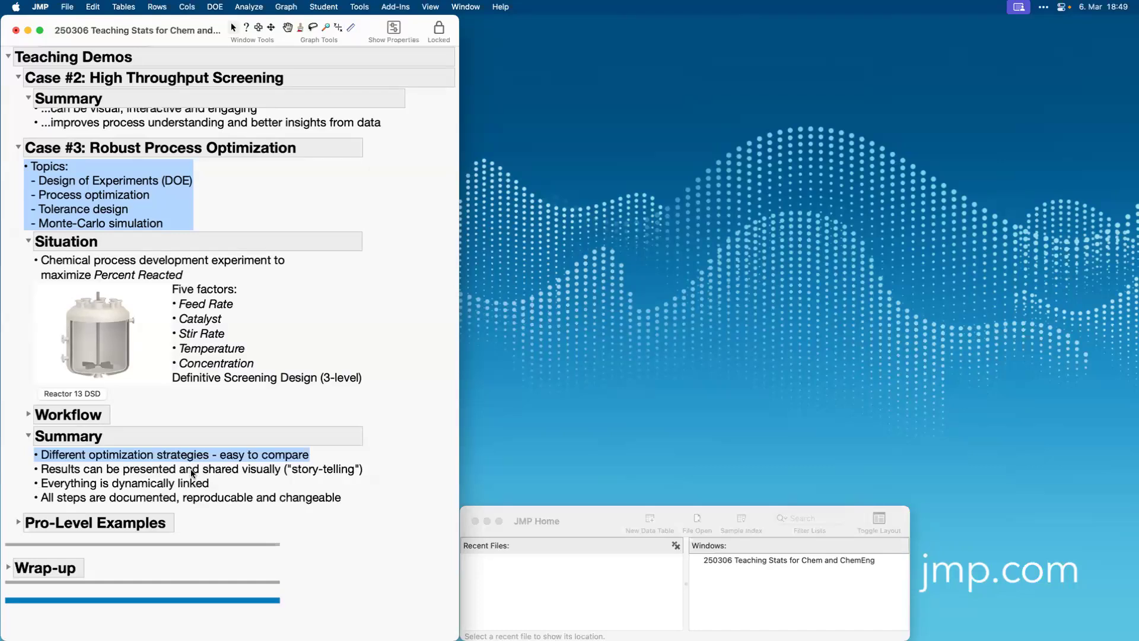
click(194, 475)
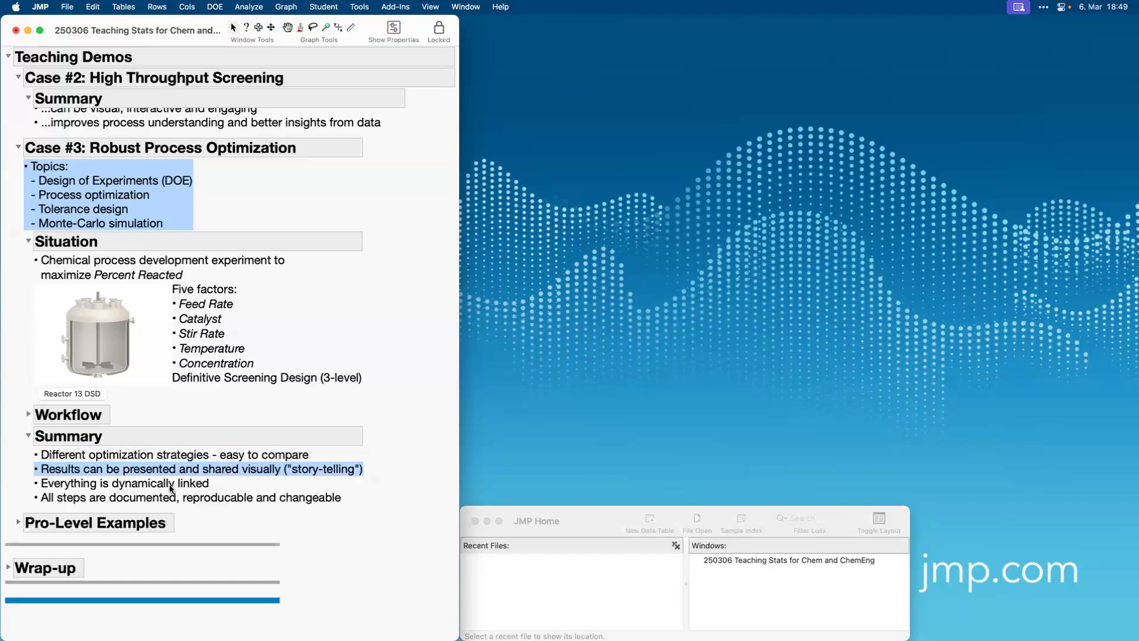
click(171, 488)
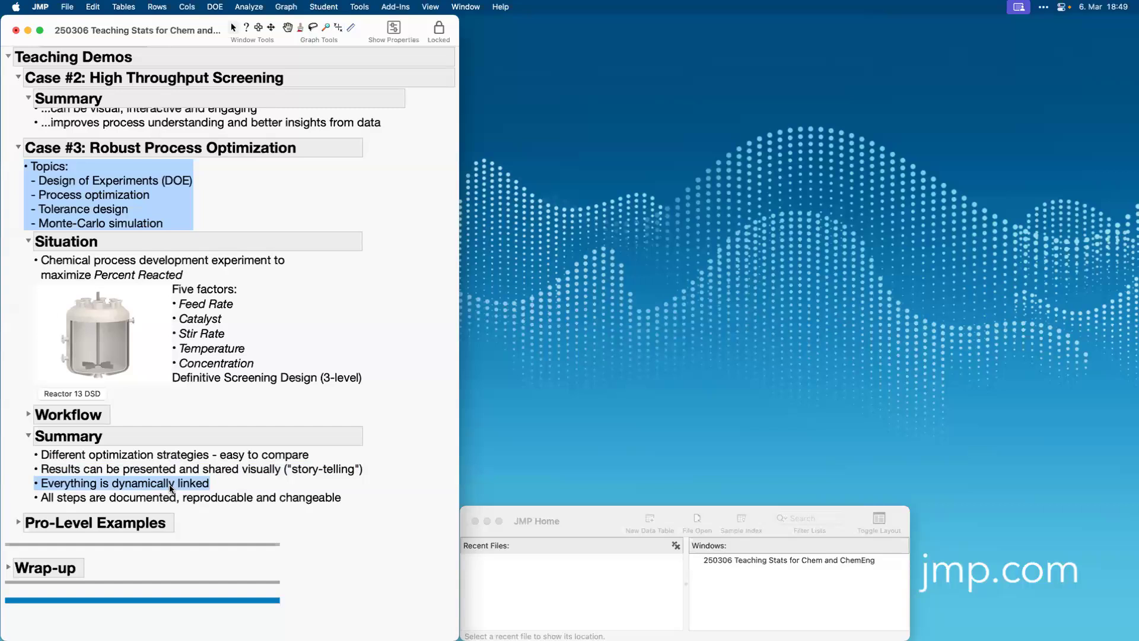
click(160, 500)
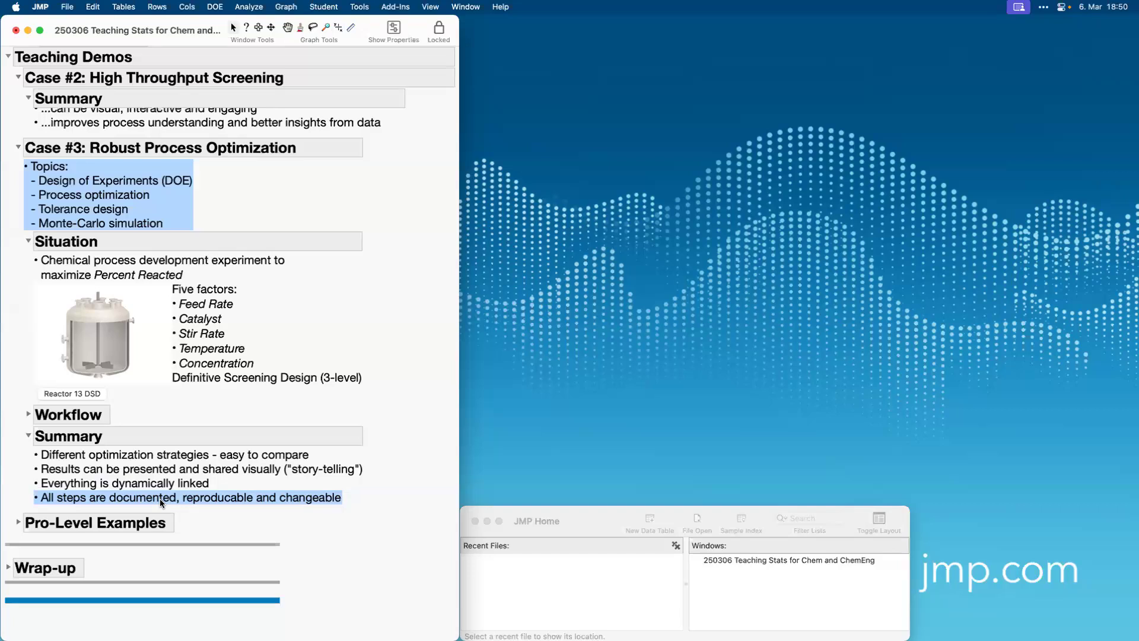
click(159, 498)
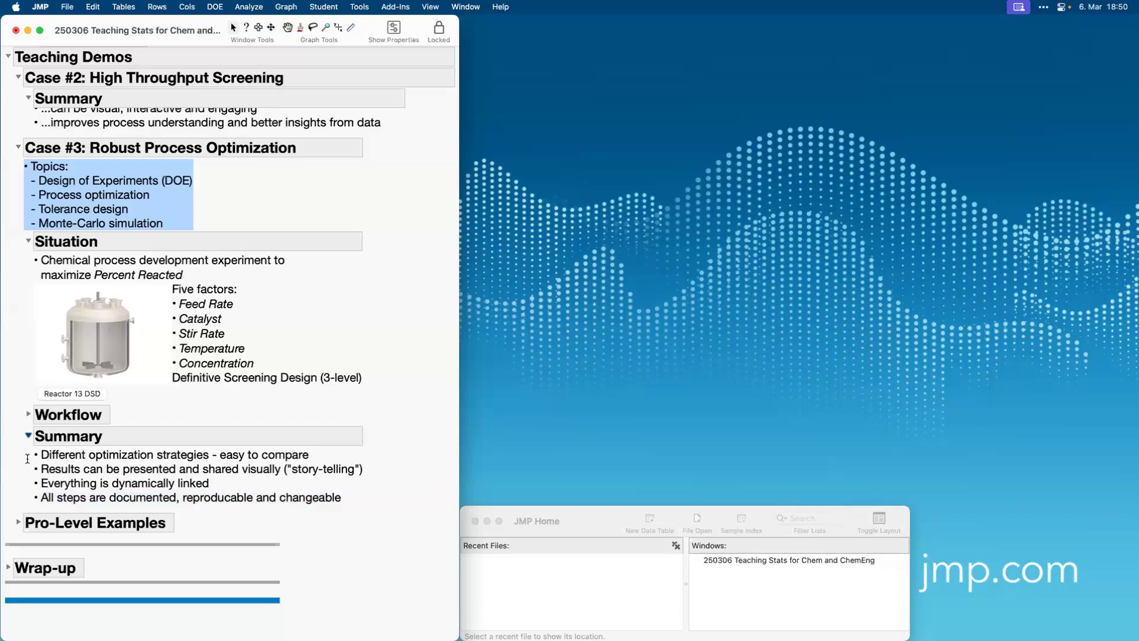
Expand the Pro-Level Examples section and its Quality-by-Design topic to show the Design Space Profiler example.
click(18, 522)
scroll(194, 512, down, 5)
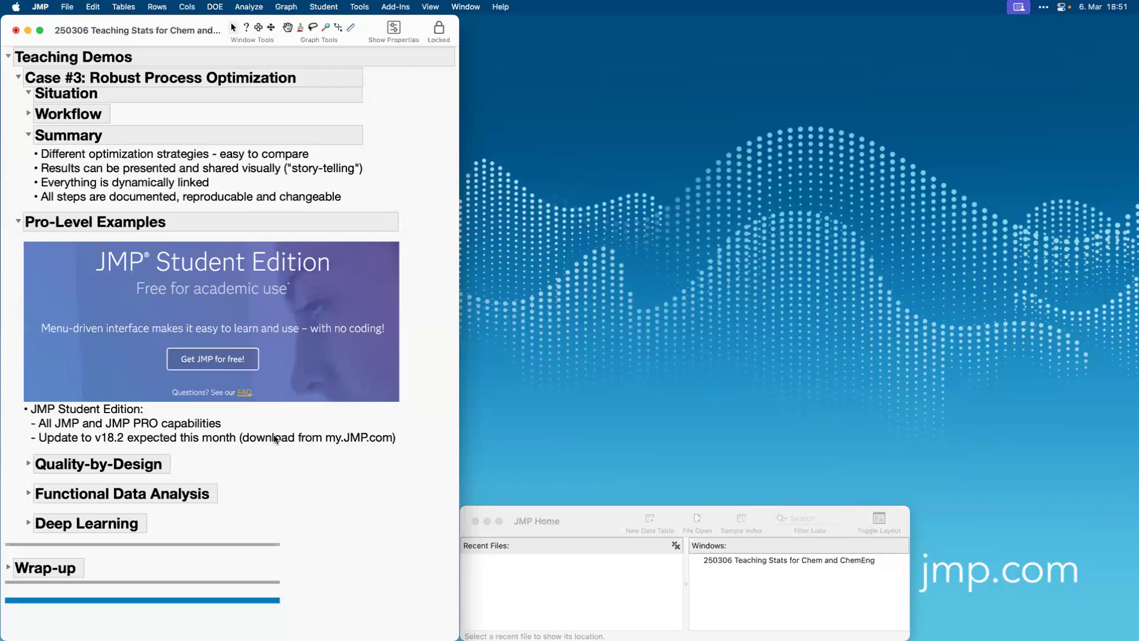
click(29, 463)
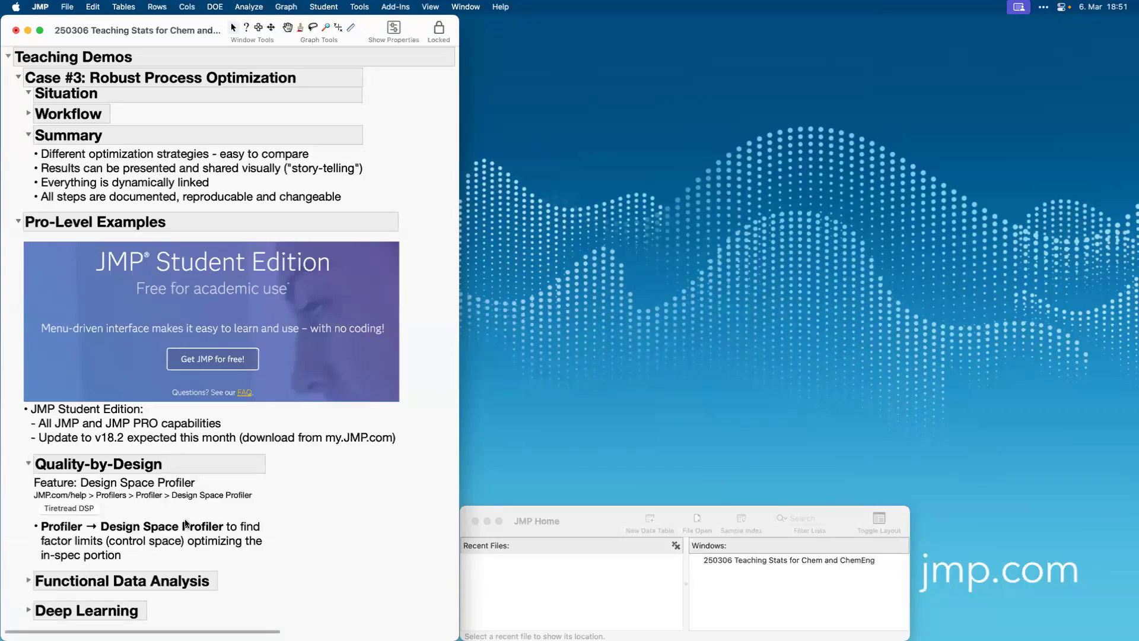
scroll(184, 518, down, 3)
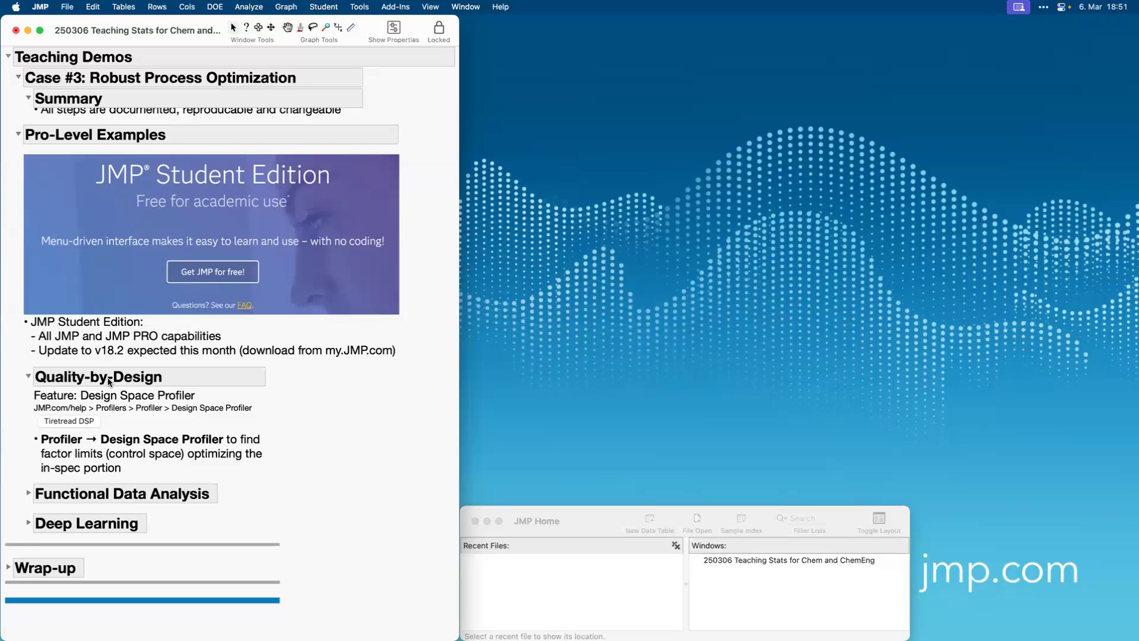
Open the Tiretread DSP table in an enlarged window beside the journal and highlight the four response columns, followed by SILICA, SILANE and SULFUR.
click(69, 421)
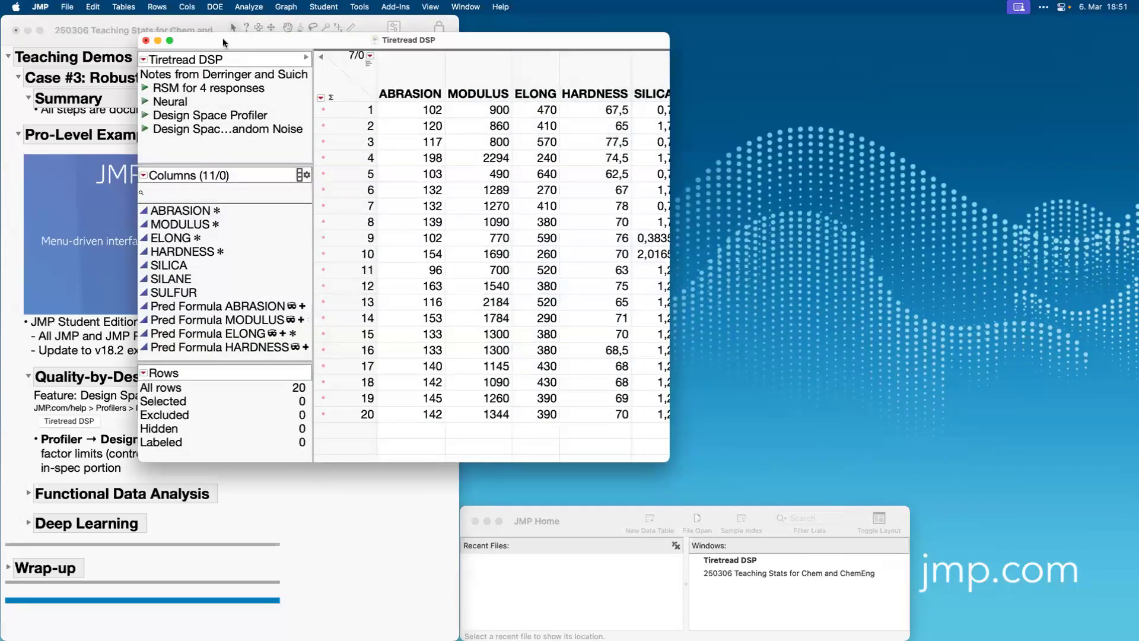
drag(223, 38, 544, 6)
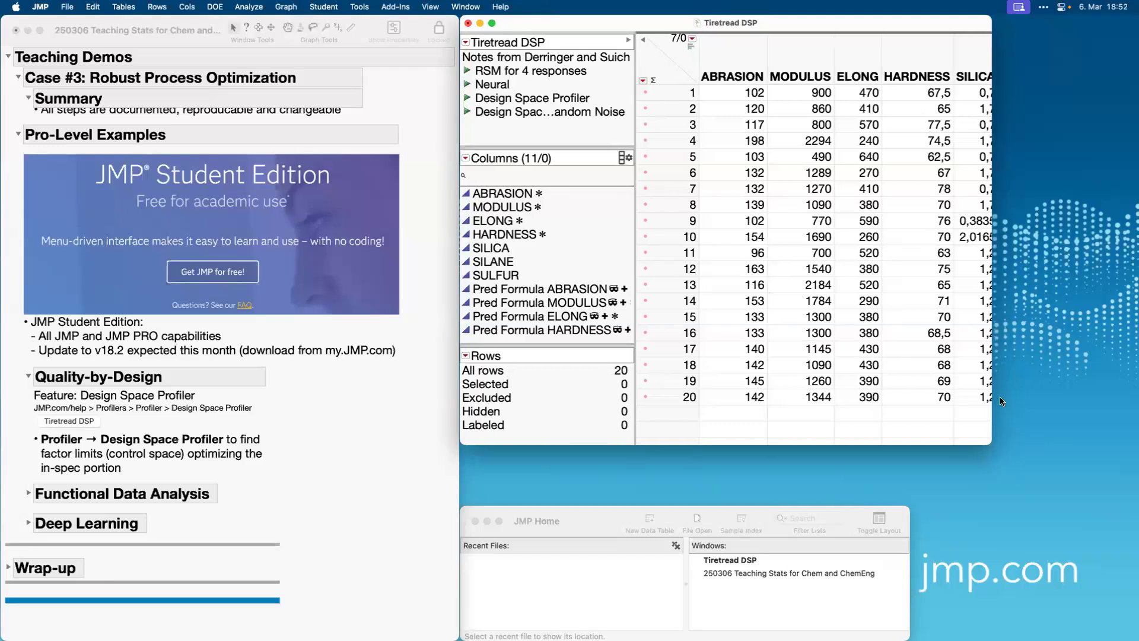
drag(989, 439, 1133, 502)
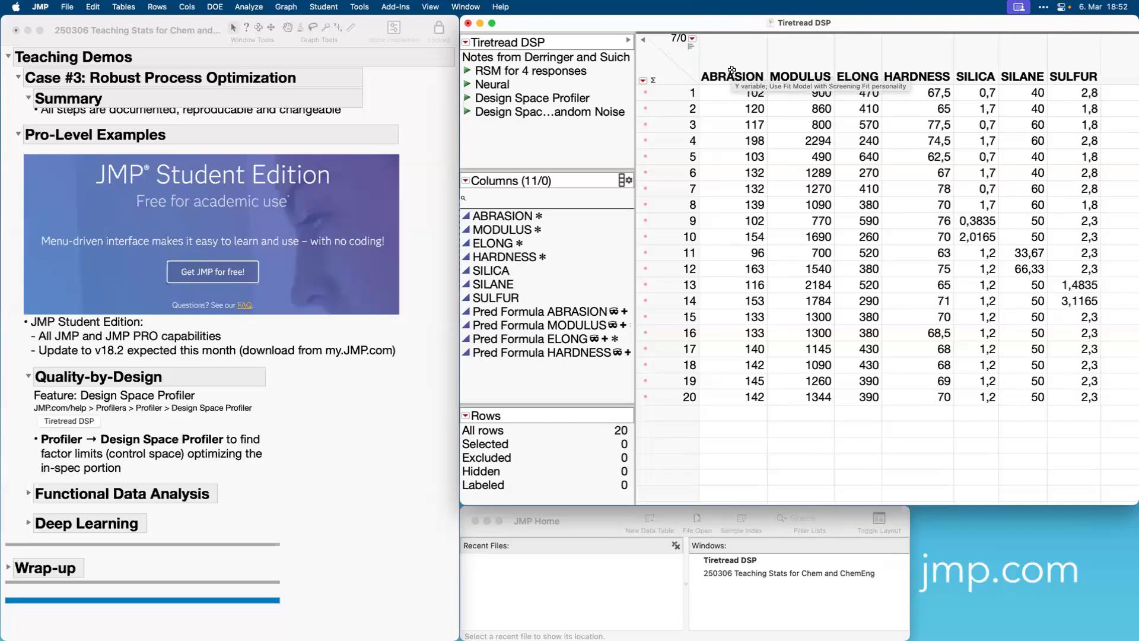
drag(732, 70, 885, 54)
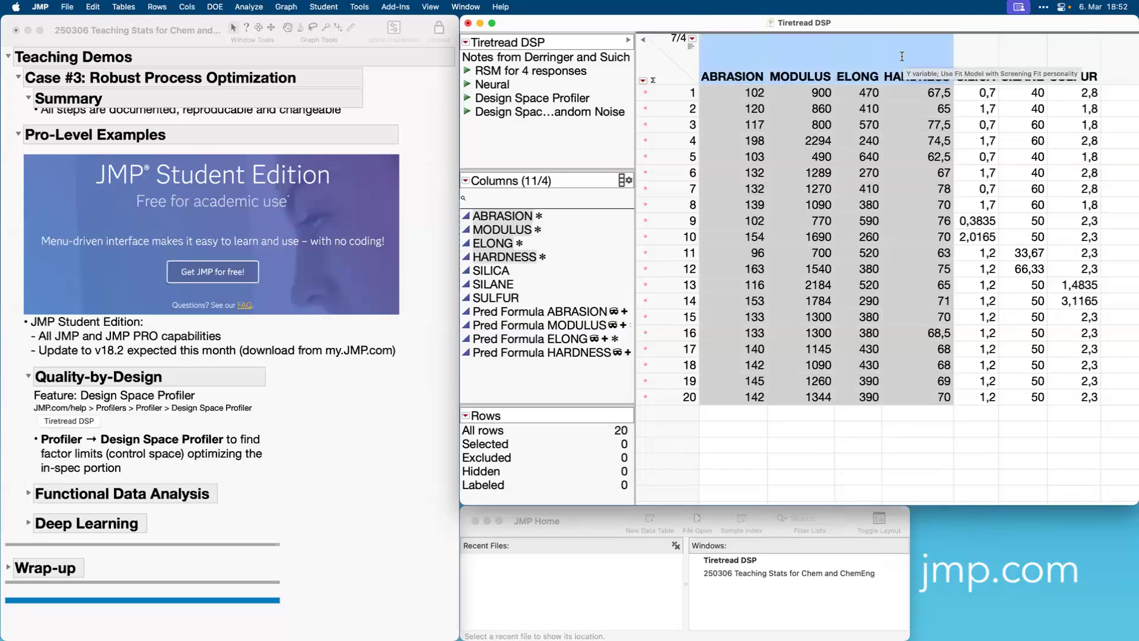
drag(976, 60, 1067, 56)
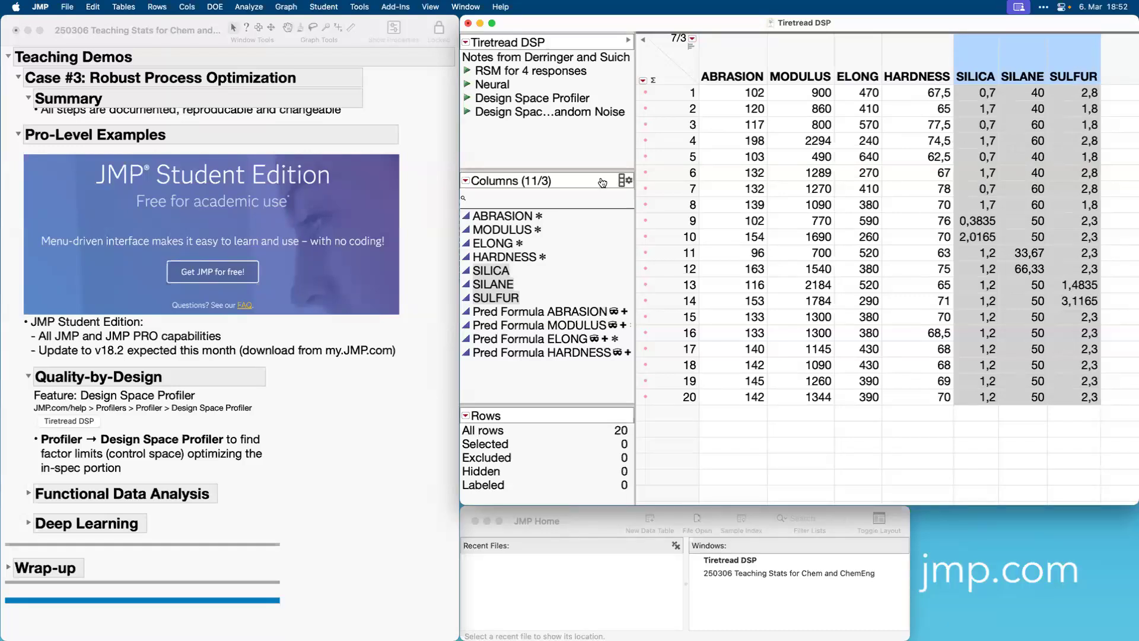
Run the Tiretread DSP table's RSM for 4 responses script and enlarge the Prediction Profiler at the end of the report.
click(467, 70)
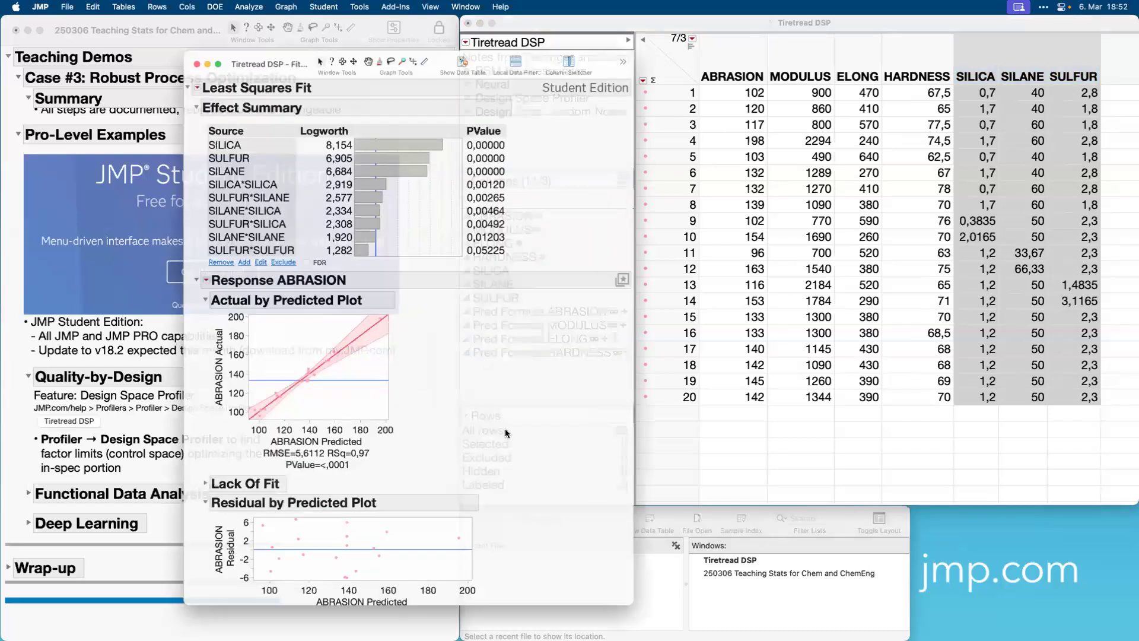
scroll(492, 468, down, 20)
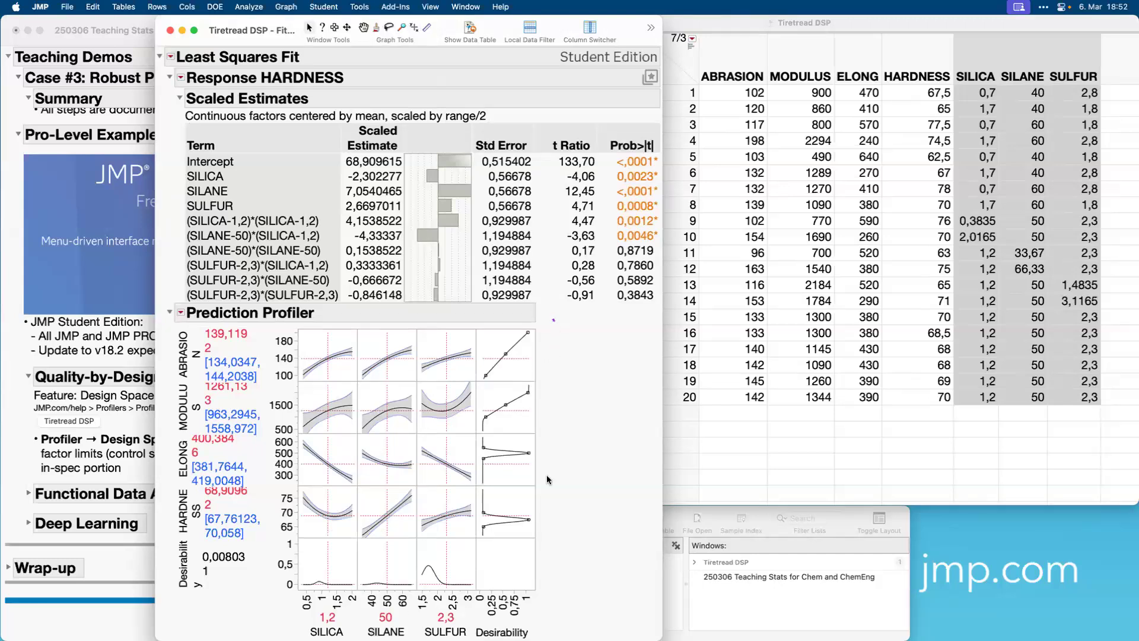
drag(534, 579, 569, 623)
scroll(567, 527, down, 5)
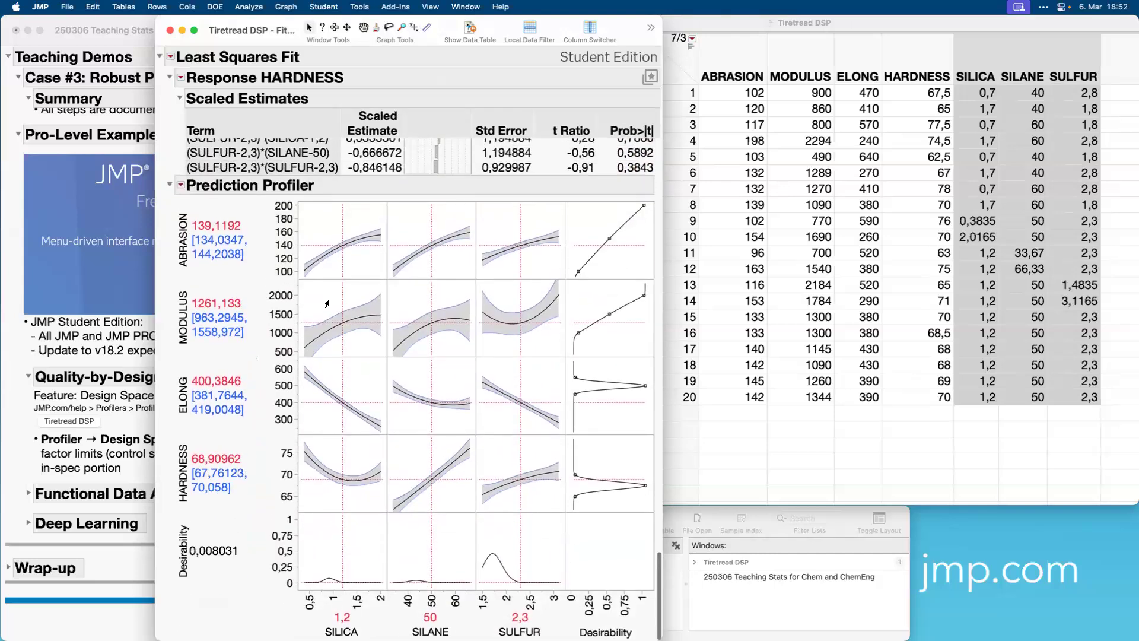
Maximize desirability for the four responses in the Tiretread Prediction Profiler.
click(178, 187)
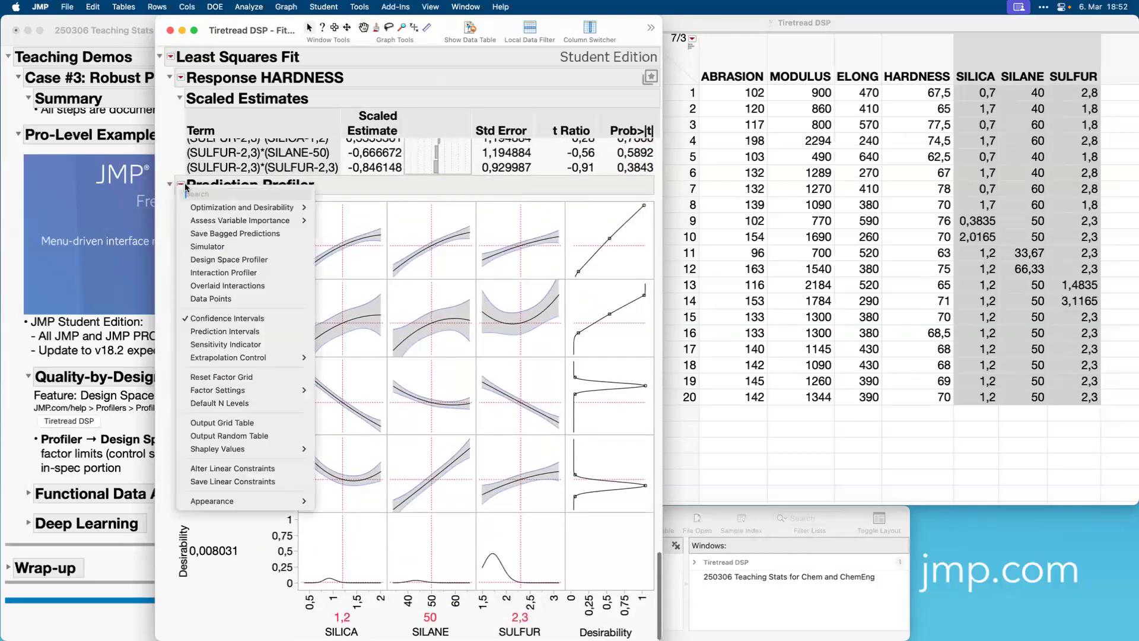
mouse_move(291, 207)
click(348, 221)
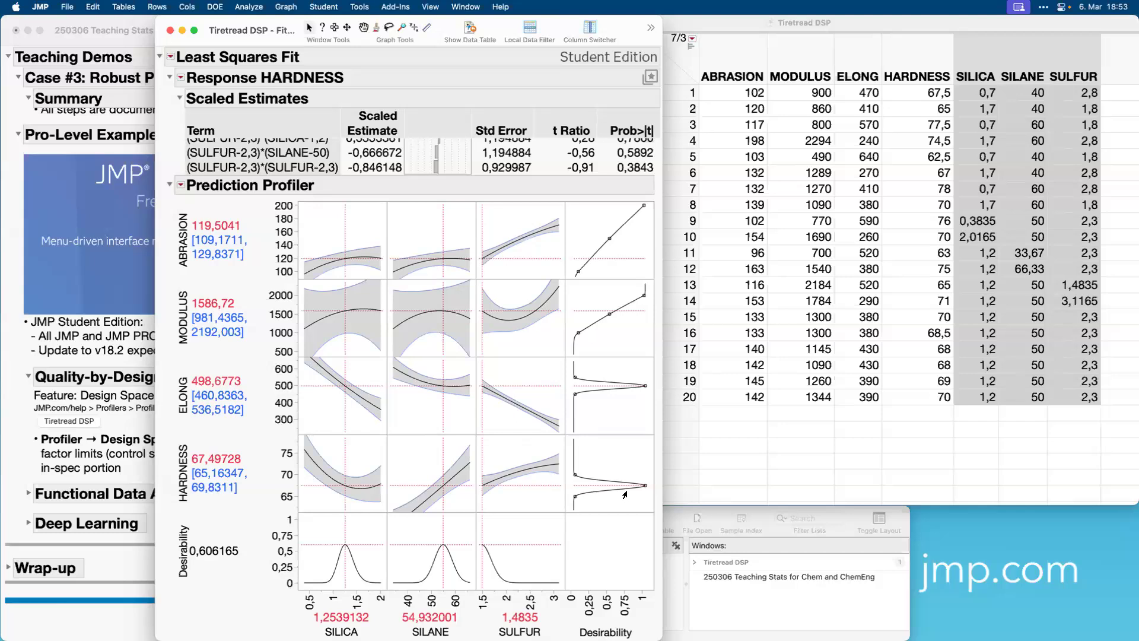
Replace the fit report by running the Tiretread DSP table's Design Space Profiler random-noise script, and enlarge its Prediction Profiler plots.
click(181, 184)
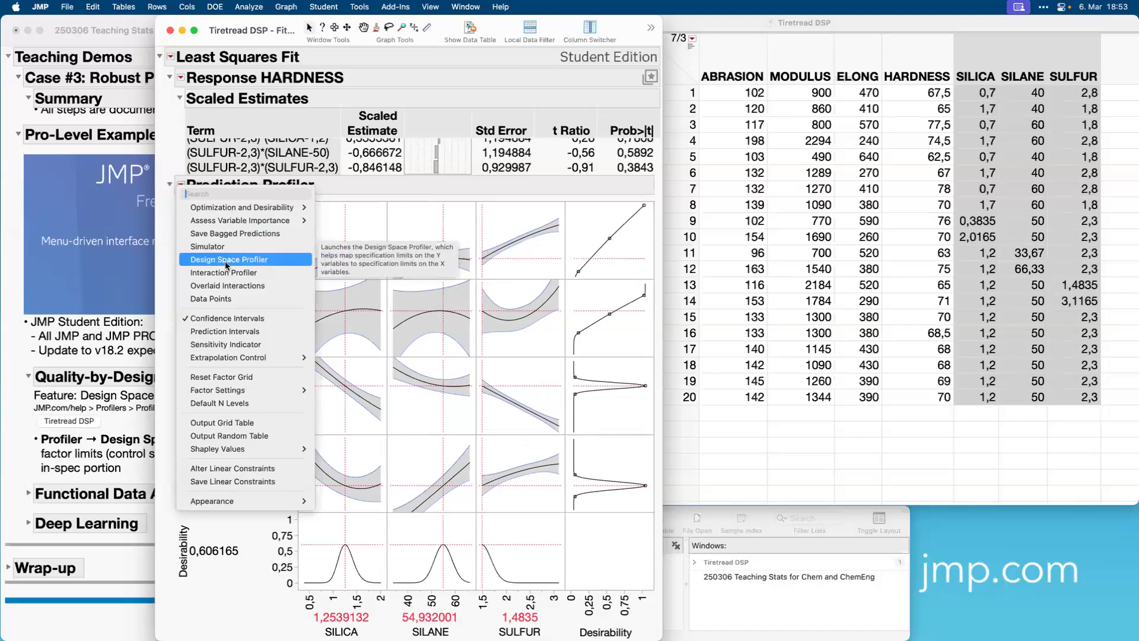
click(171, 34)
click(170, 34)
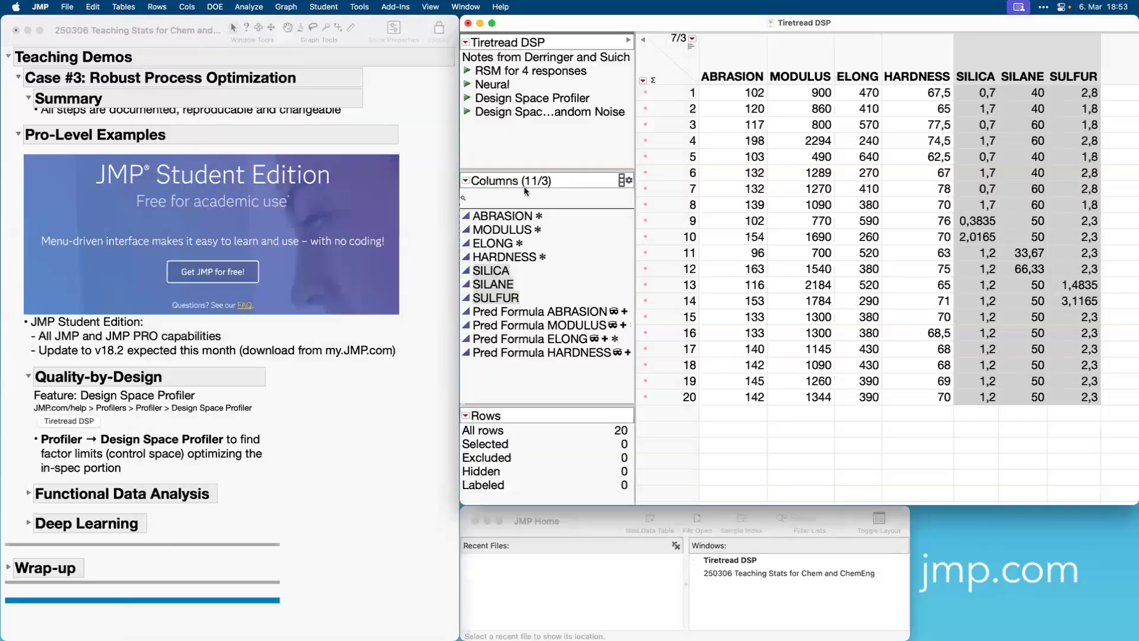
click(467, 110)
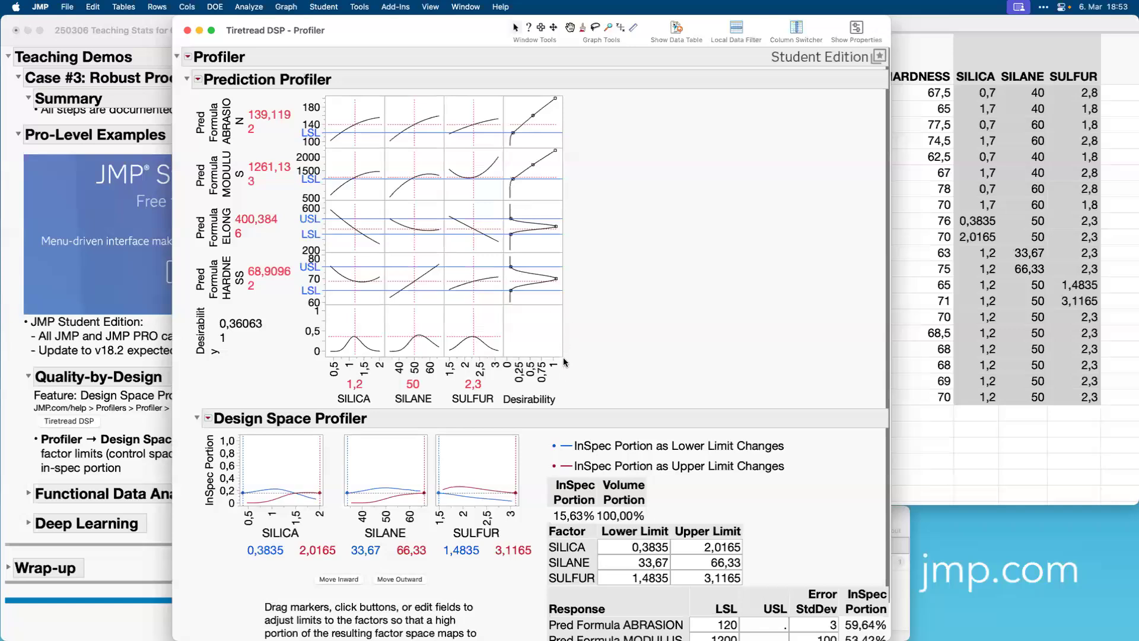
drag(563, 356, 595, 381)
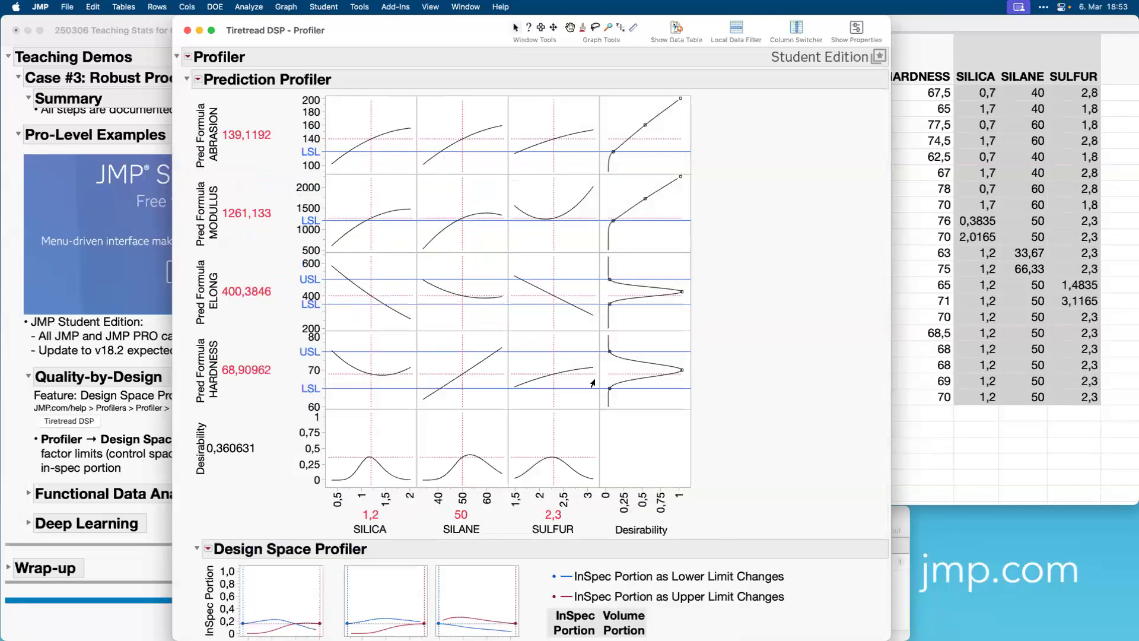
scroll(775, 383, down, 5)
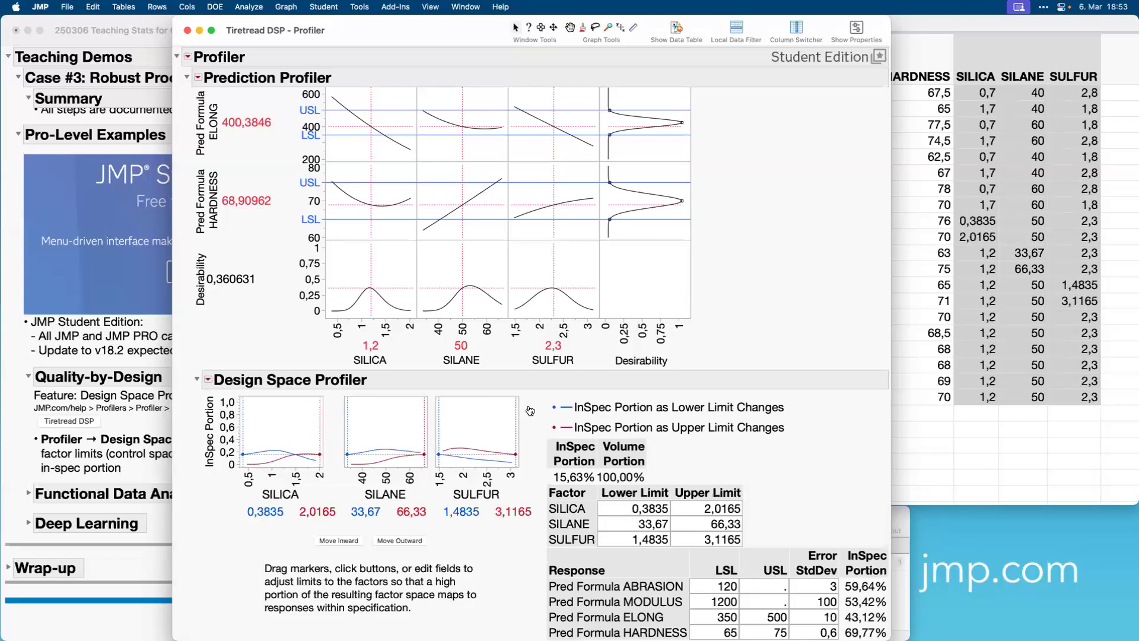
mouse_move(674, 456)
mouse_down()
mouse_move(600, 407)
mouse_move(538, 497)
mouse_move(589, 518)
mouse_up()
drag(655, 496, 656, 451)
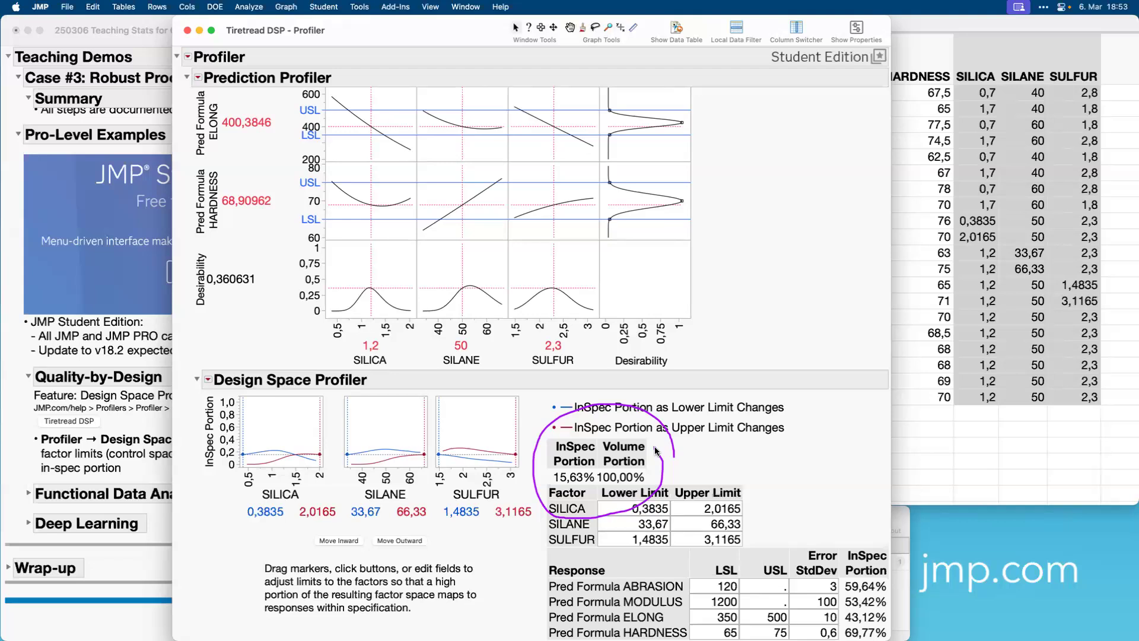
mouse_move(636, 377)
mouse_down()
mouse_move(606, 378)
mouse_move(570, 425)
mouse_move(590, 420)
mouse_up()
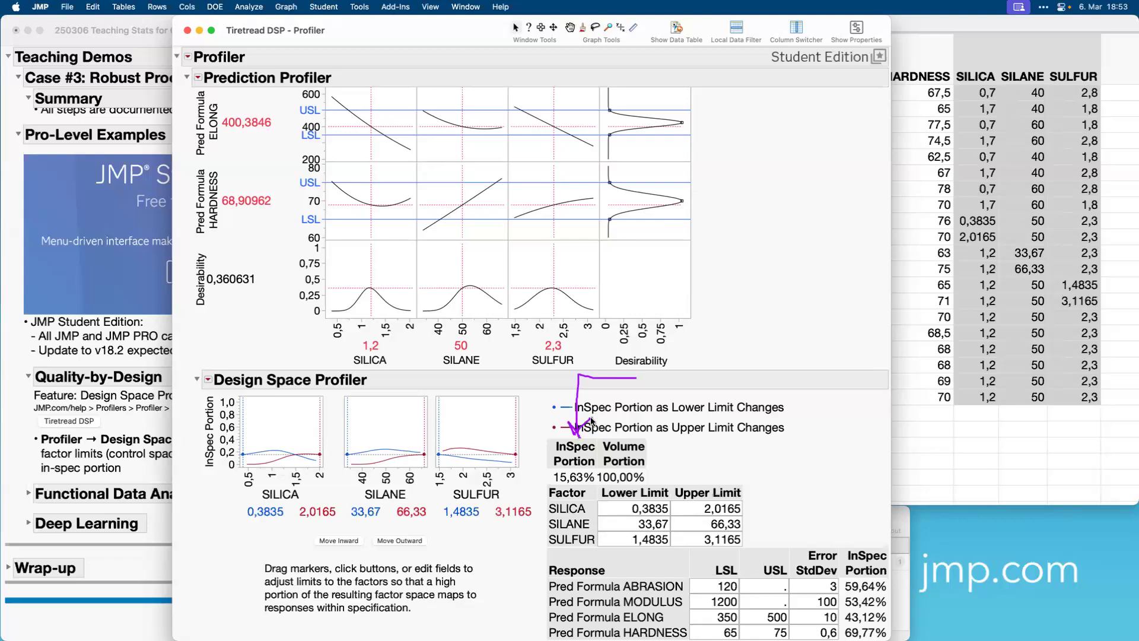
mouse_move(852, 406)
mouse_down()
mouse_move(855, 538)
mouse_move(868, 514)
mouse_up()
mouse_move(815, 520)
mouse_down()
mouse_move(730, 515)
mouse_move(771, 638)
mouse_move(797, 522)
mouse_up()
mouse_move(727, 340)
mouse_down()
mouse_move(653, 331)
mouse_move(638, 437)
mouse_move(655, 413)
mouse_up()
Move SILICA's lower limit to -0,0723 and connect a 10000-run random table with random noise and embedded factor and response space scatterplots.
mouse_move(246, 440)
mouse_down()
mouse_move(273, 436)
mouse_move(222, 439)
mouse_up()
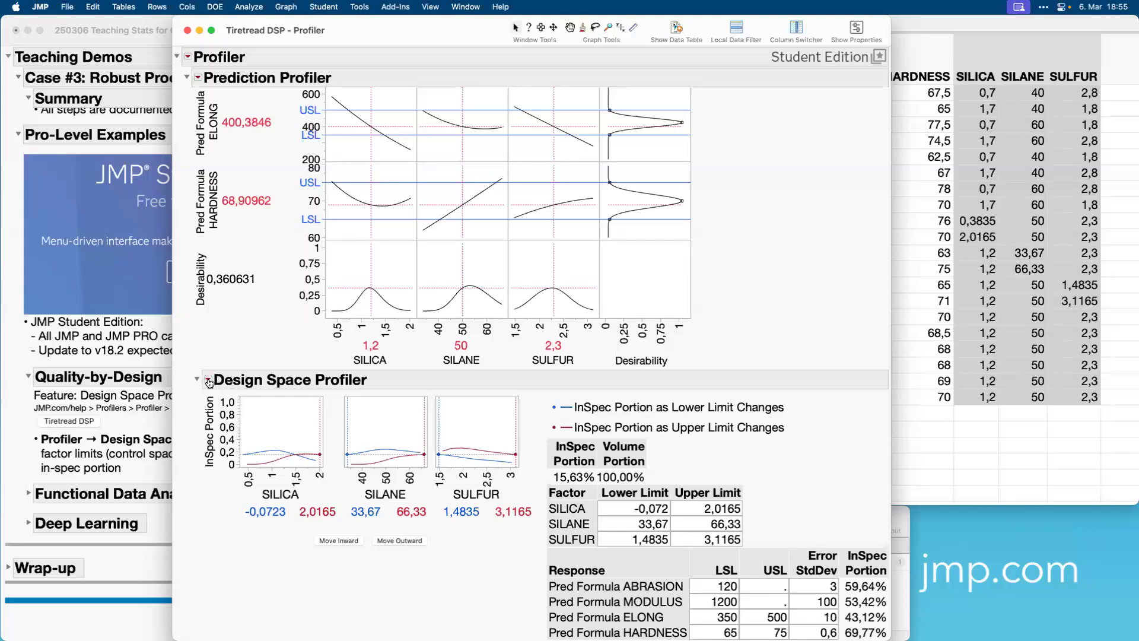
click(209, 381)
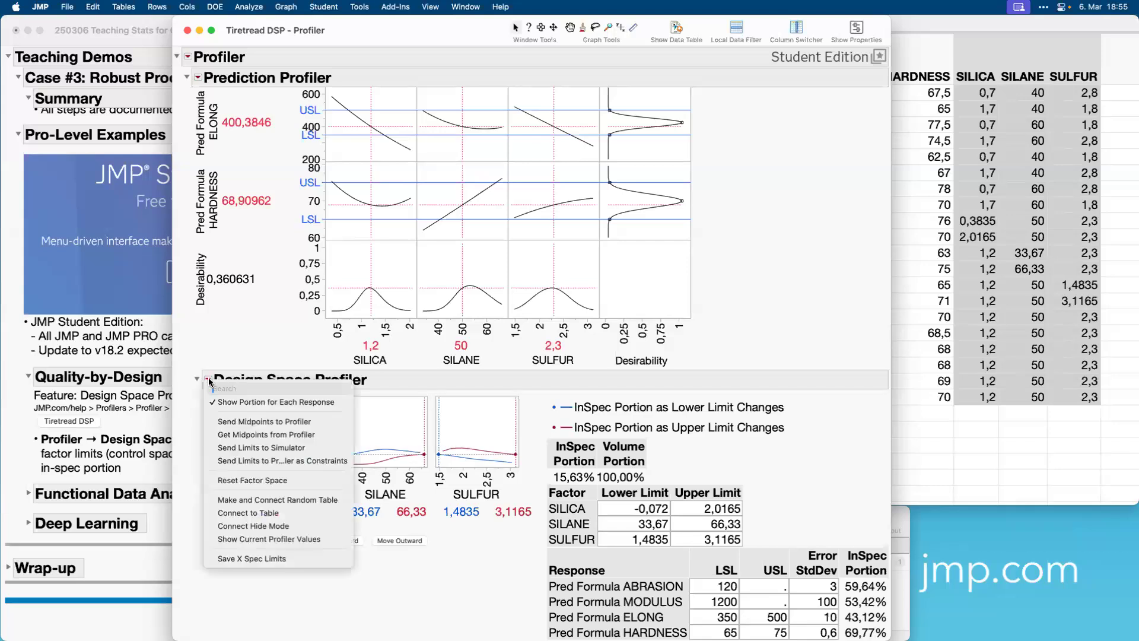
click(262, 500)
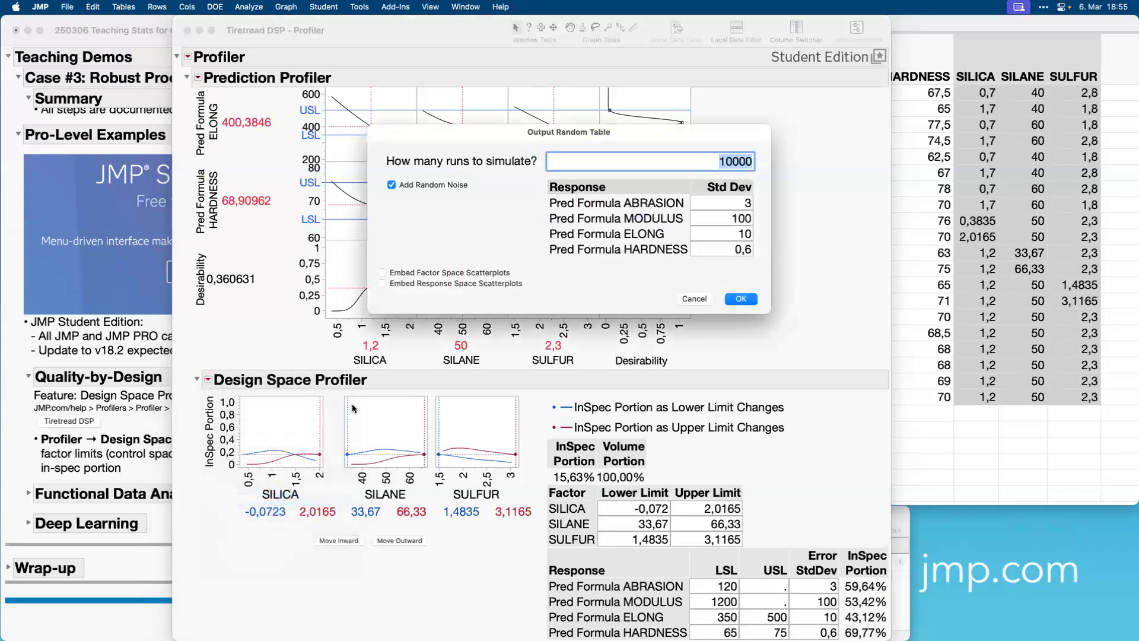
click(382, 273)
click(382, 284)
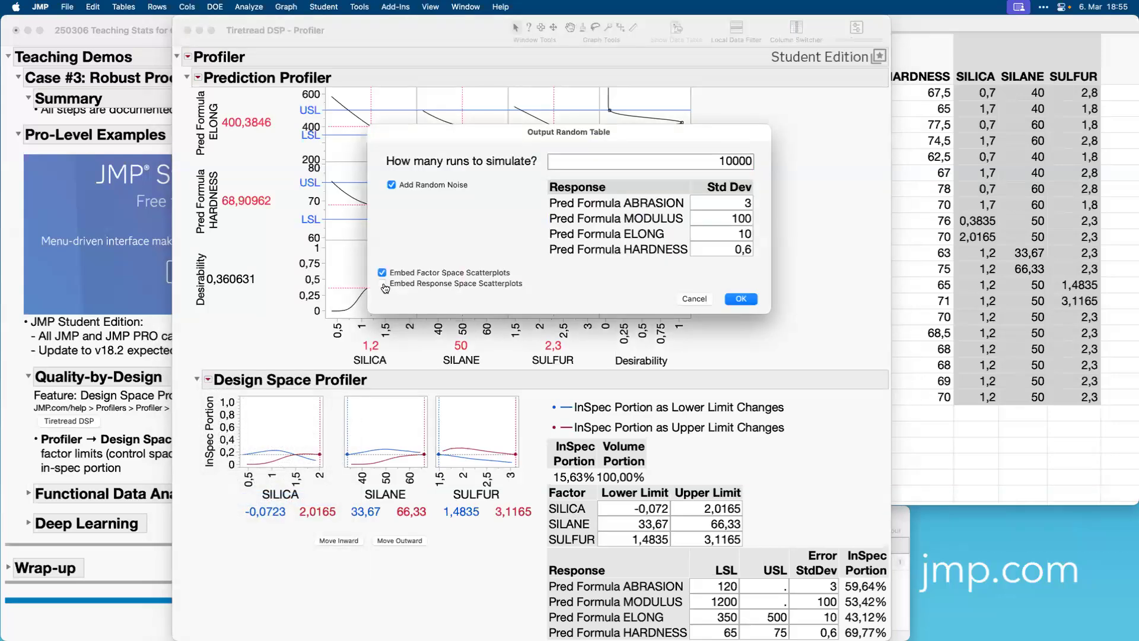
click(744, 299)
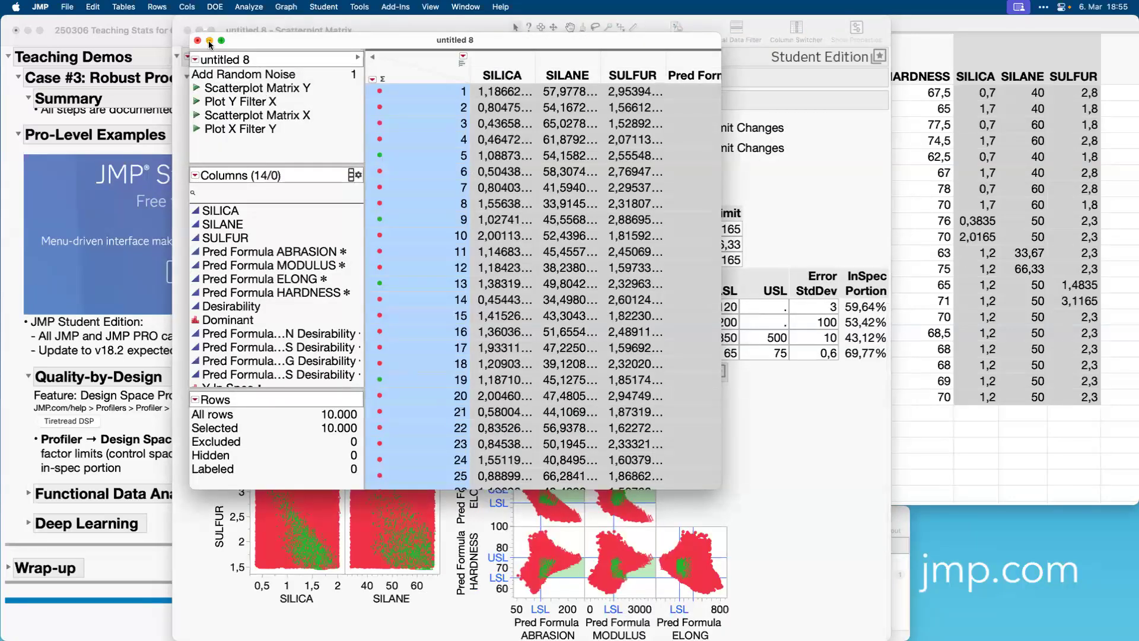
click(209, 40)
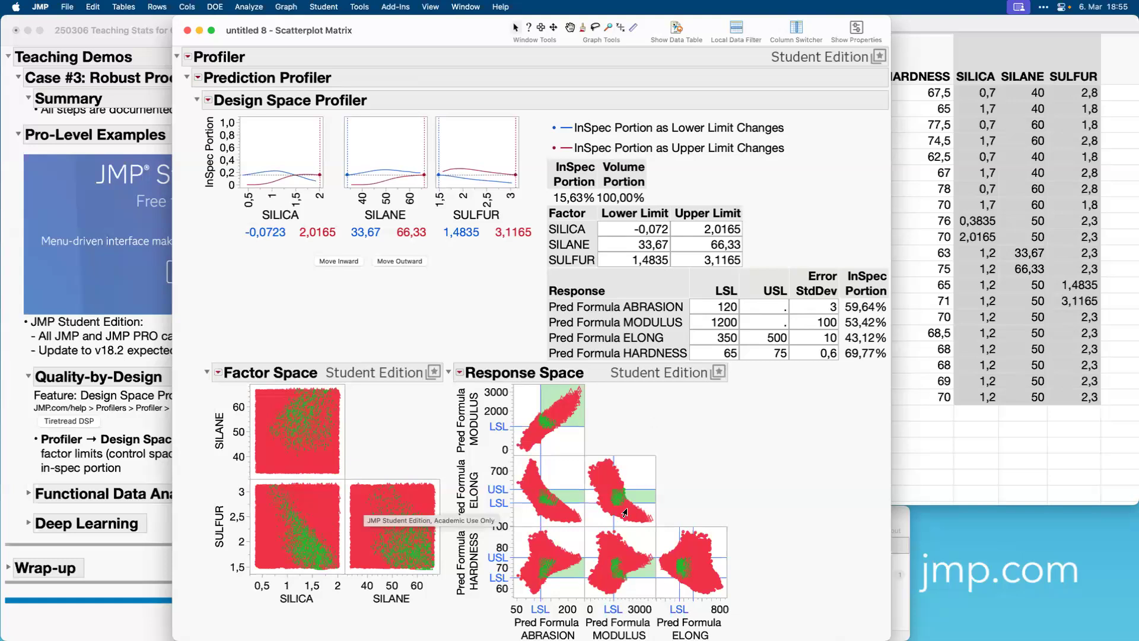
Move SILANE's lower limit to 32,1117 and tighten the factor limits inward stepwise until the overall InSpec Portion reaches 100%.
mouse_move(624, 513)
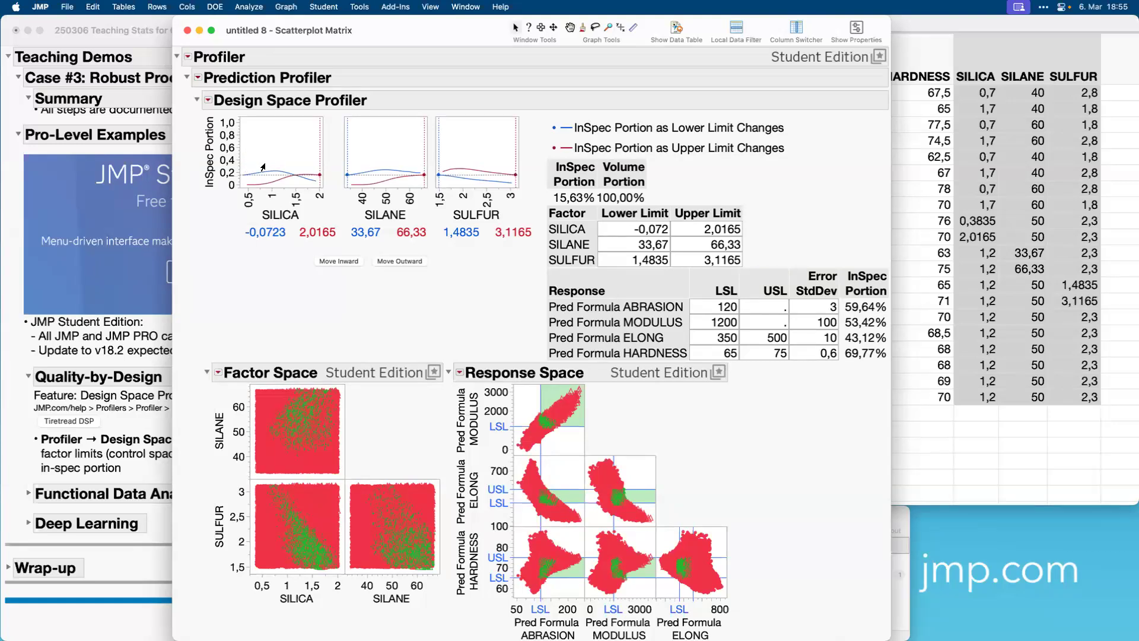
mouse_move(352, 162)
mouse_down()
mouse_move(381, 162)
mouse_move(345, 170)
mouse_up()
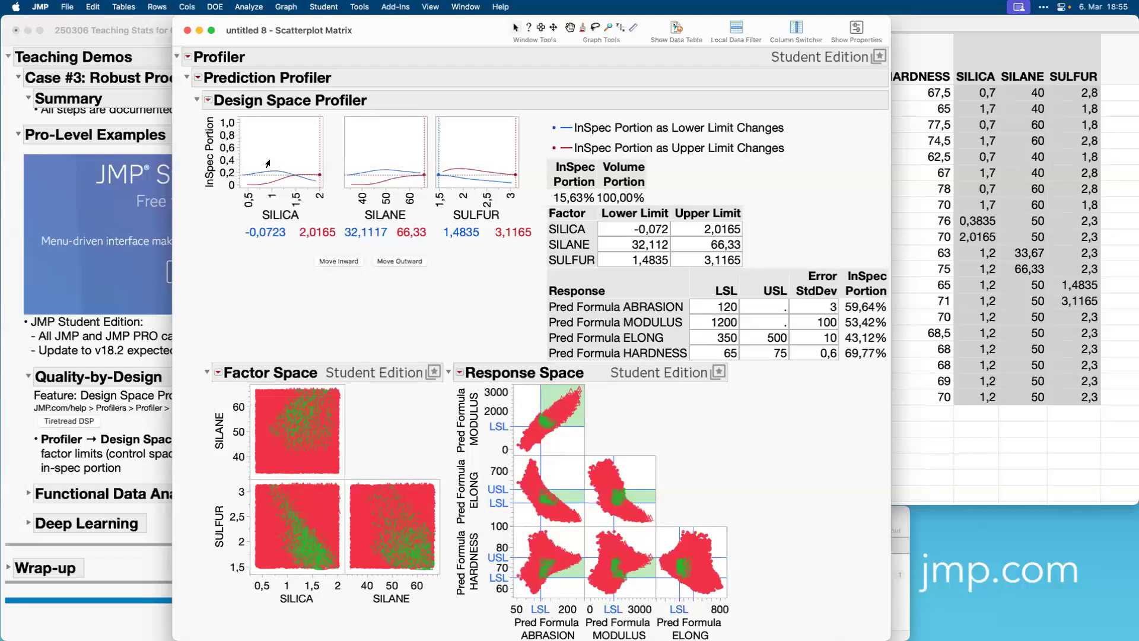
click(336, 259)
click(336, 258)
click(336, 259)
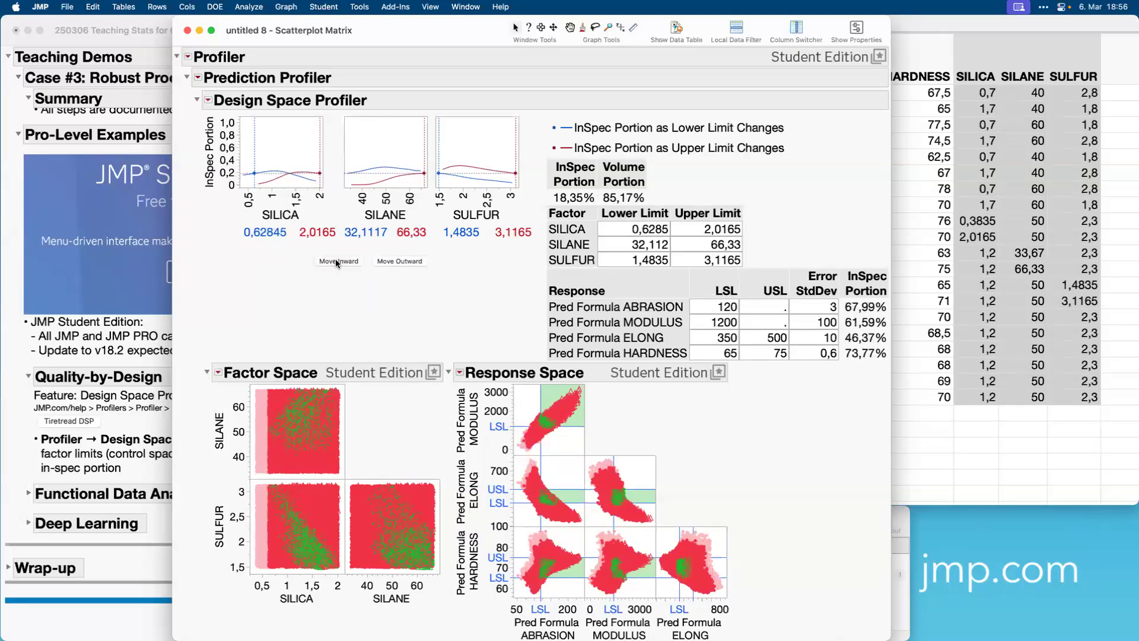
click(336, 258)
click(336, 259)
click(336, 258)
click(336, 259)
click(336, 258)
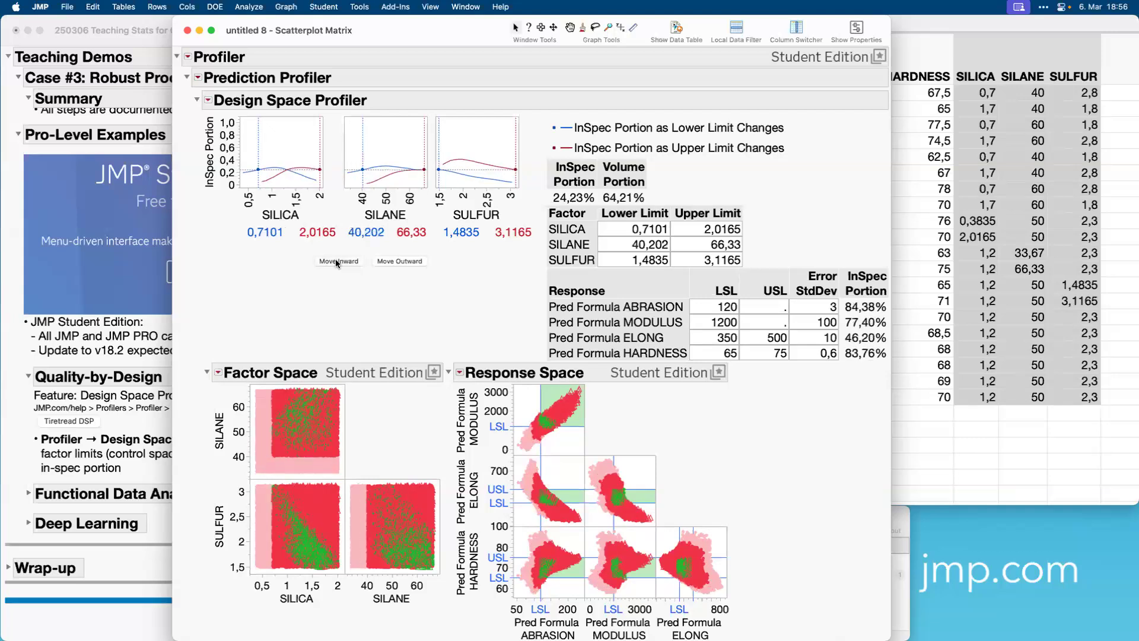
click(336, 259)
click(336, 259)
click(336, 259)
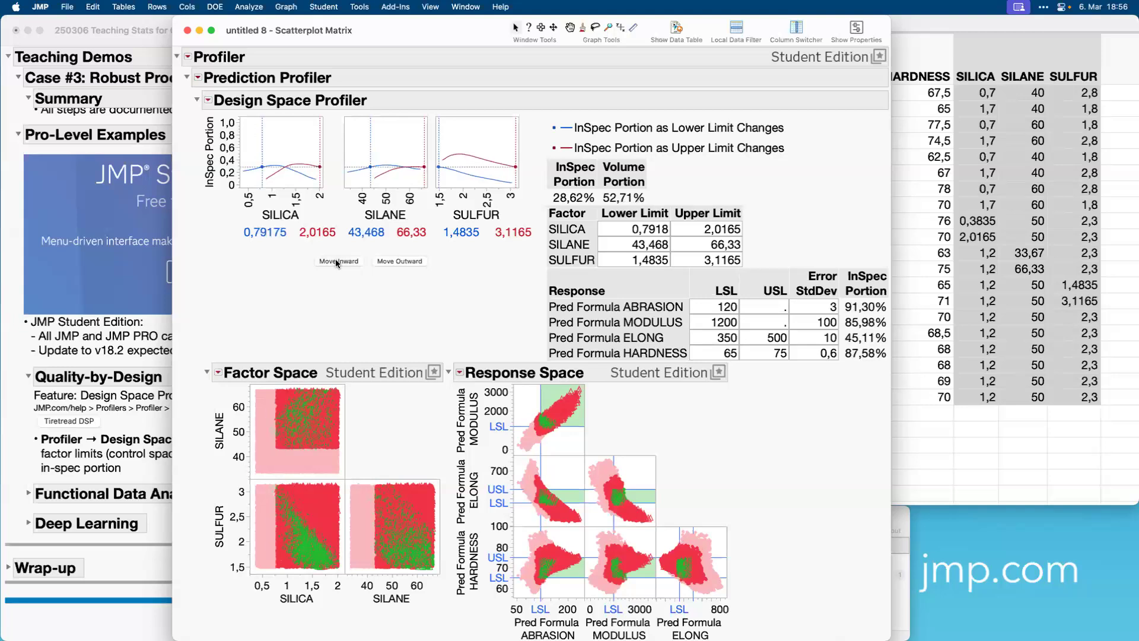
click(335, 259)
click(336, 259)
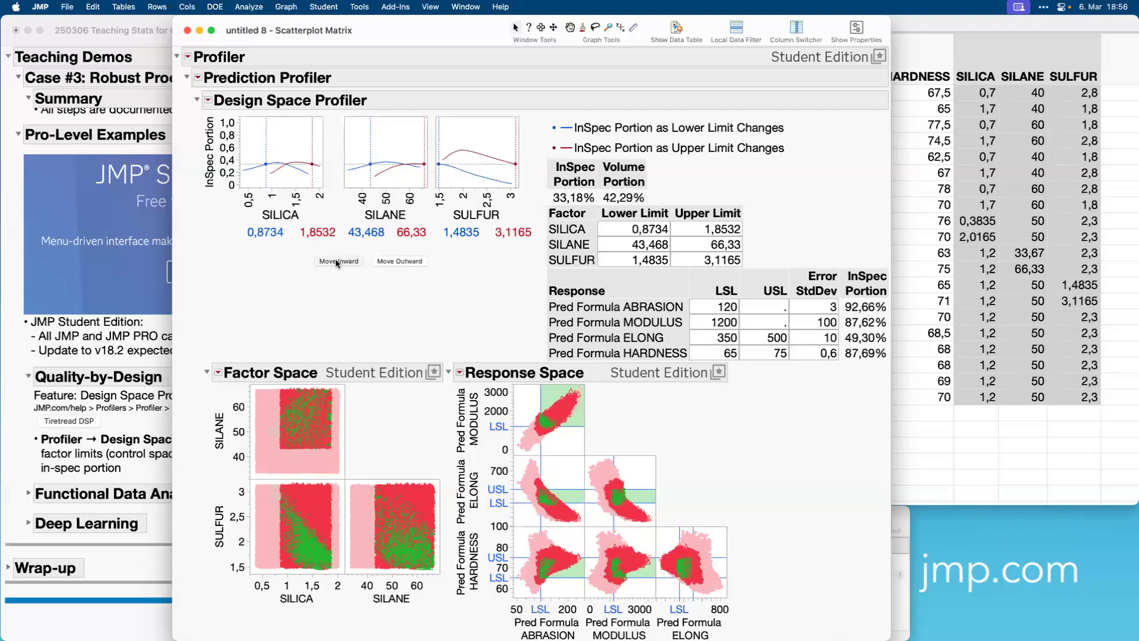
click(336, 259)
click(336, 259)
click(336, 258)
click(336, 259)
click(336, 259)
click(336, 259)
click(336, 259)
click(336, 259)
click(336, 258)
click(335, 259)
click(336, 259)
click(336, 259)
click(335, 258)
click(335, 259)
click(336, 259)
click(336, 259)
click(336, 259)
click(335, 259)
click(336, 259)
click(335, 259)
click(336, 258)
click(336, 258)
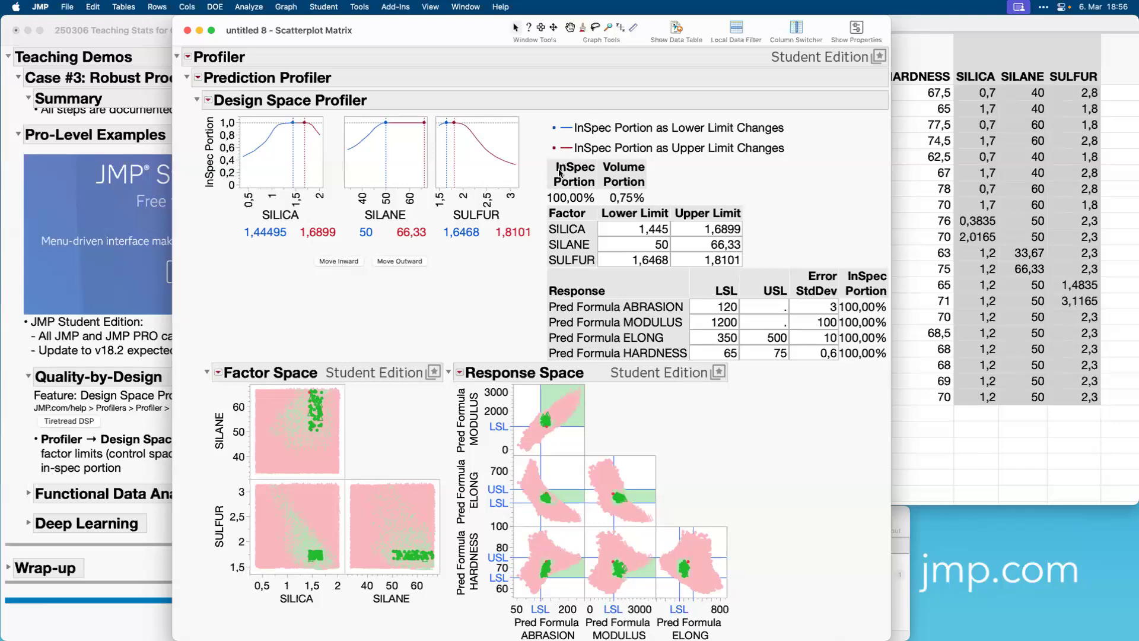
Widen the design space limits by one increment and tighten them by two, bringing SILICA's lower limit to 1,5266.
click(386, 262)
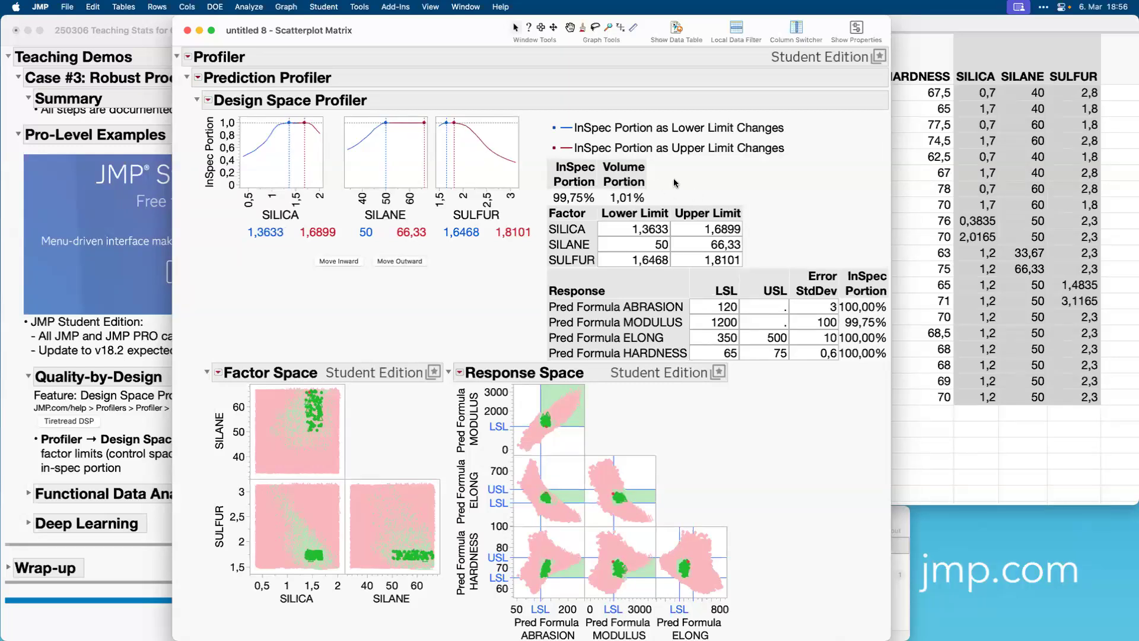
mouse_move(676, 178)
mouse_down()
mouse_move(630, 143)
mouse_move(691, 160)
mouse_move(636, 157)
mouse_up()
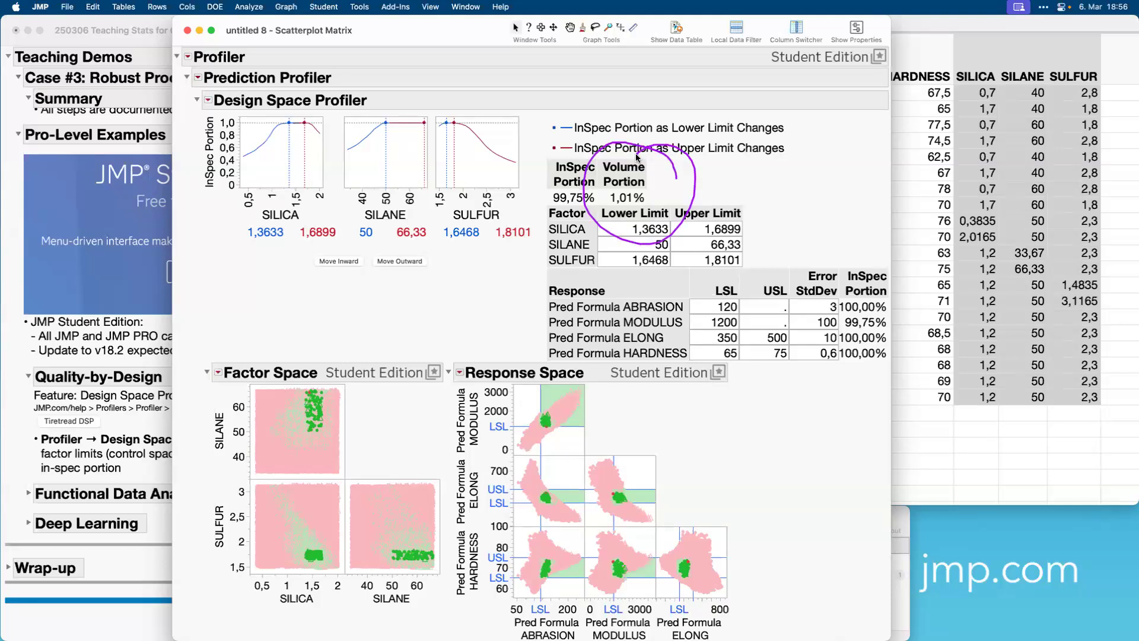
click(347, 261)
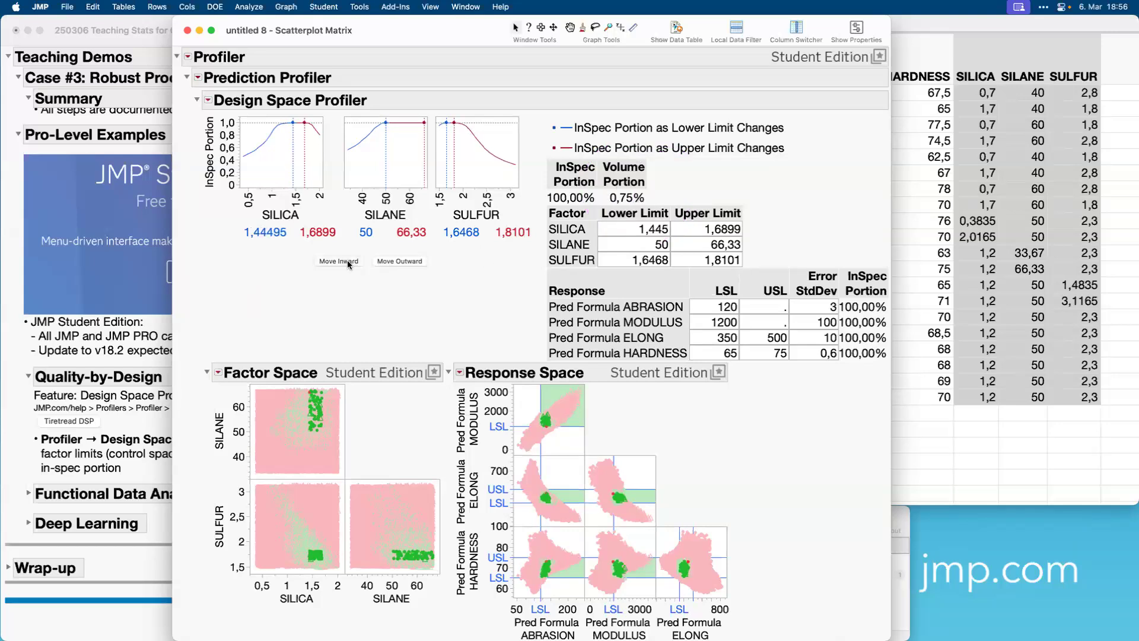
click(337, 262)
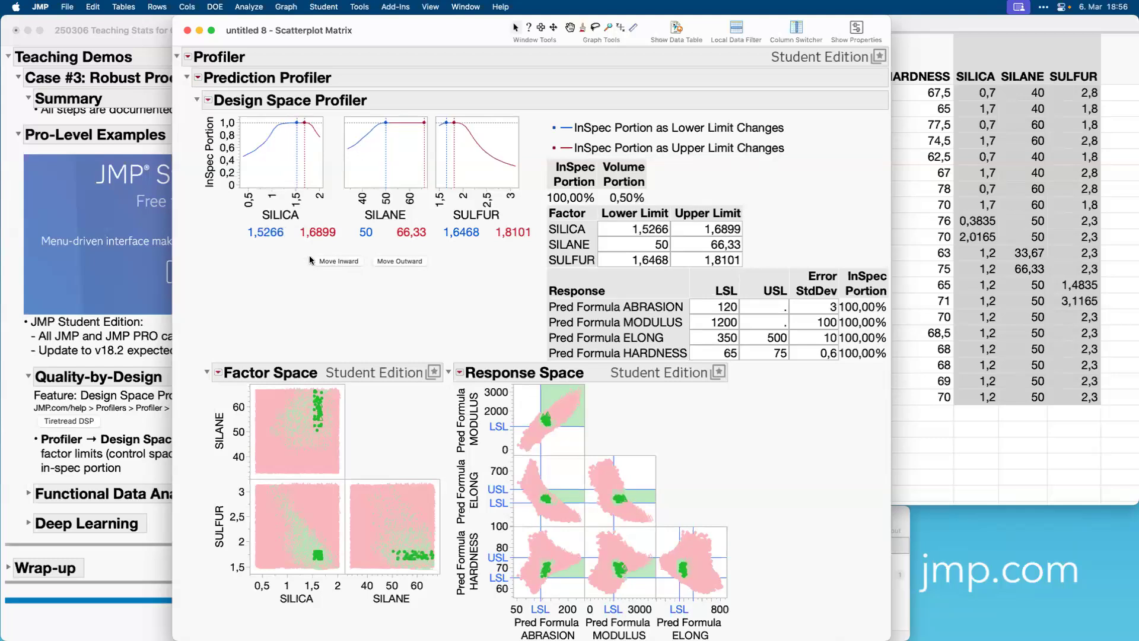
Send the design space limits to the Prediction Profiler as constraints and adjust SILICA to 1,647 within them.
scroll(302, 248, up, 5)
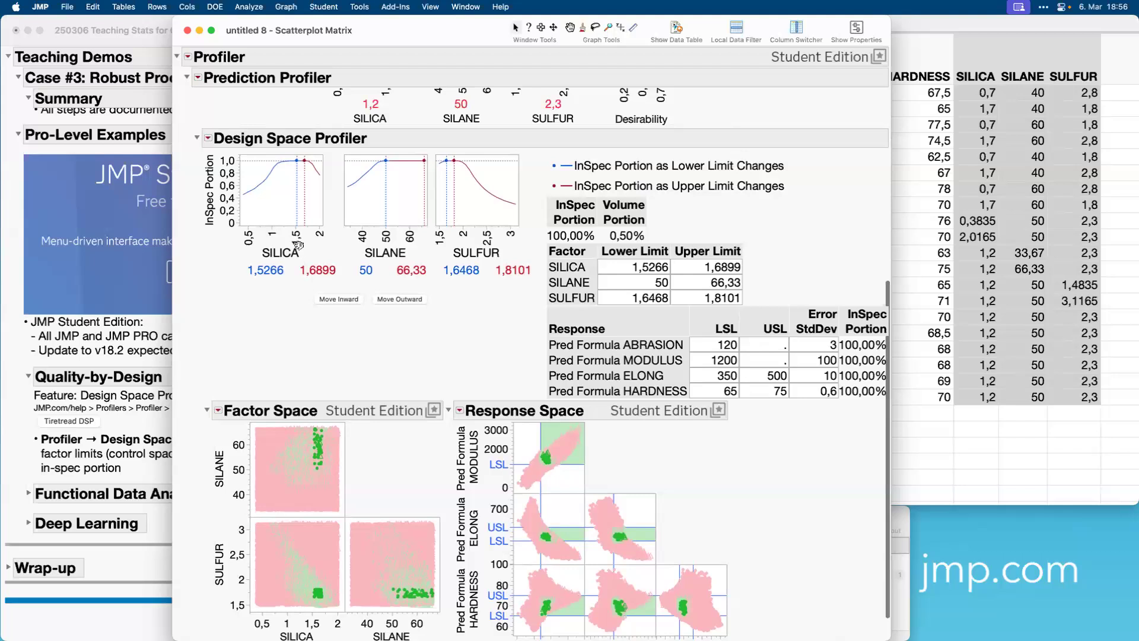
click(207, 330)
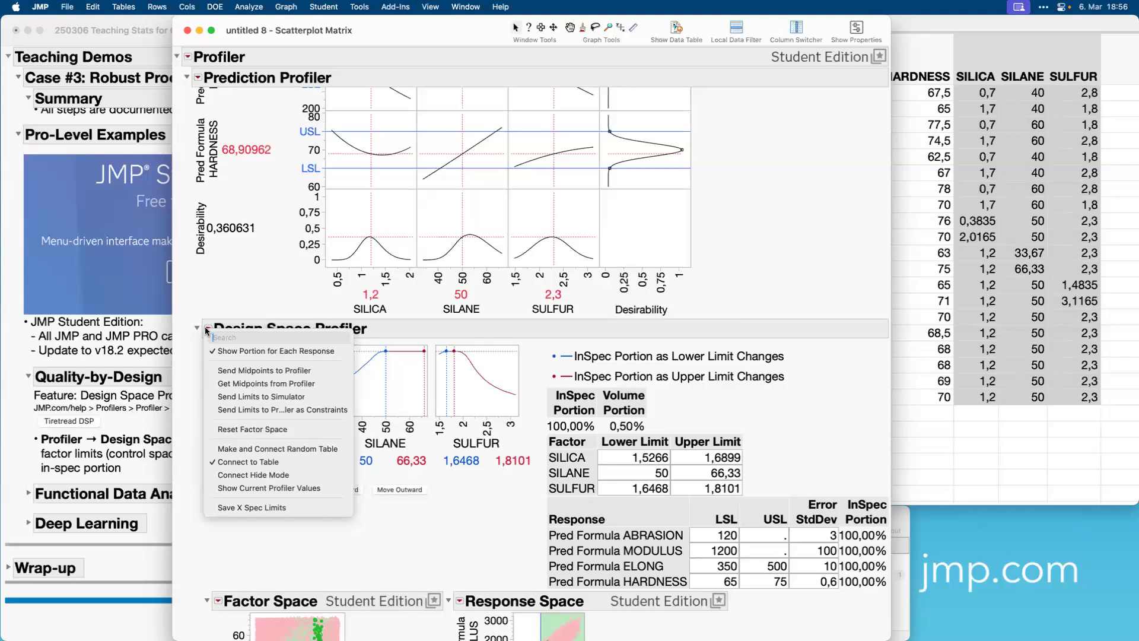
click(271, 410)
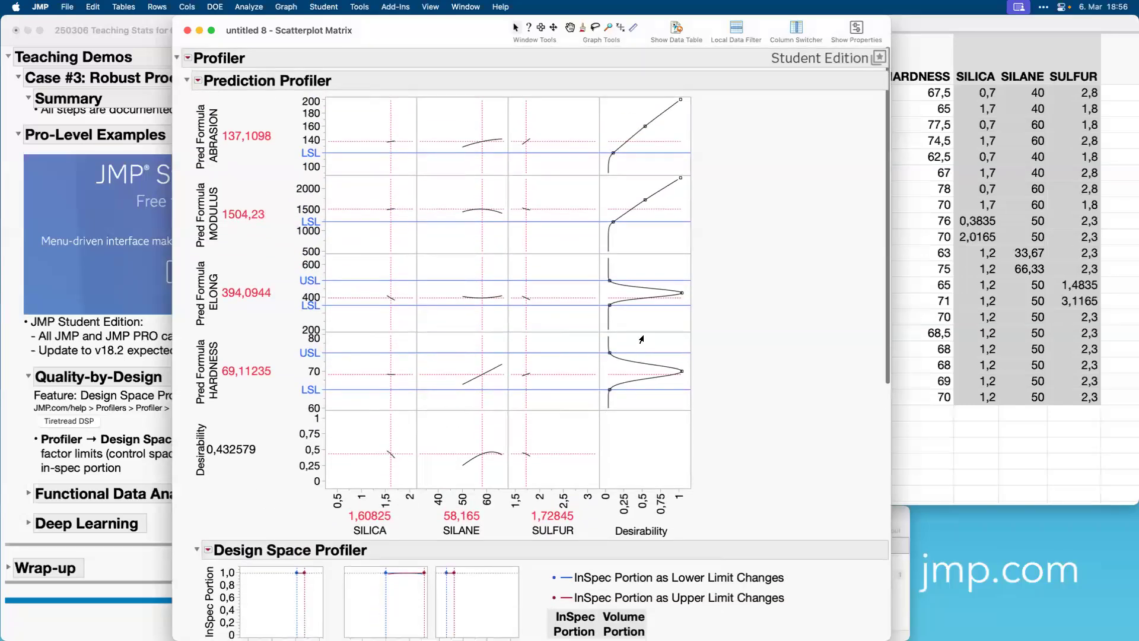
drag(389, 242, 389, 245)
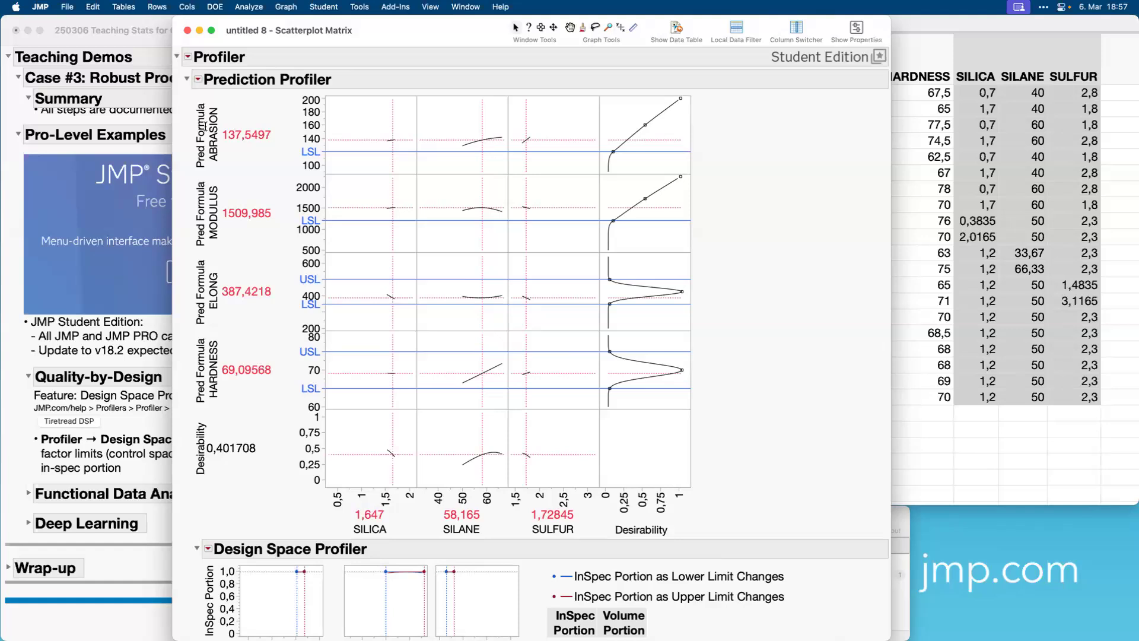
Put away the Design Space Profiler report and Tiretread DSP table, and expand the journal's Functional Data Analysis topic.
click(187, 31)
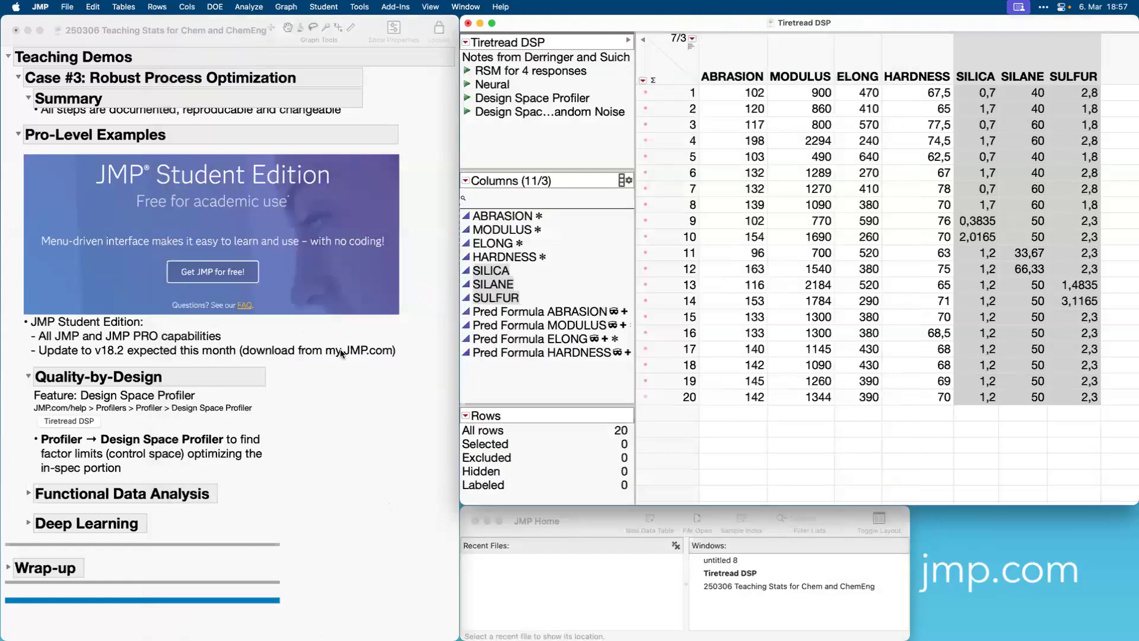
click(138, 399)
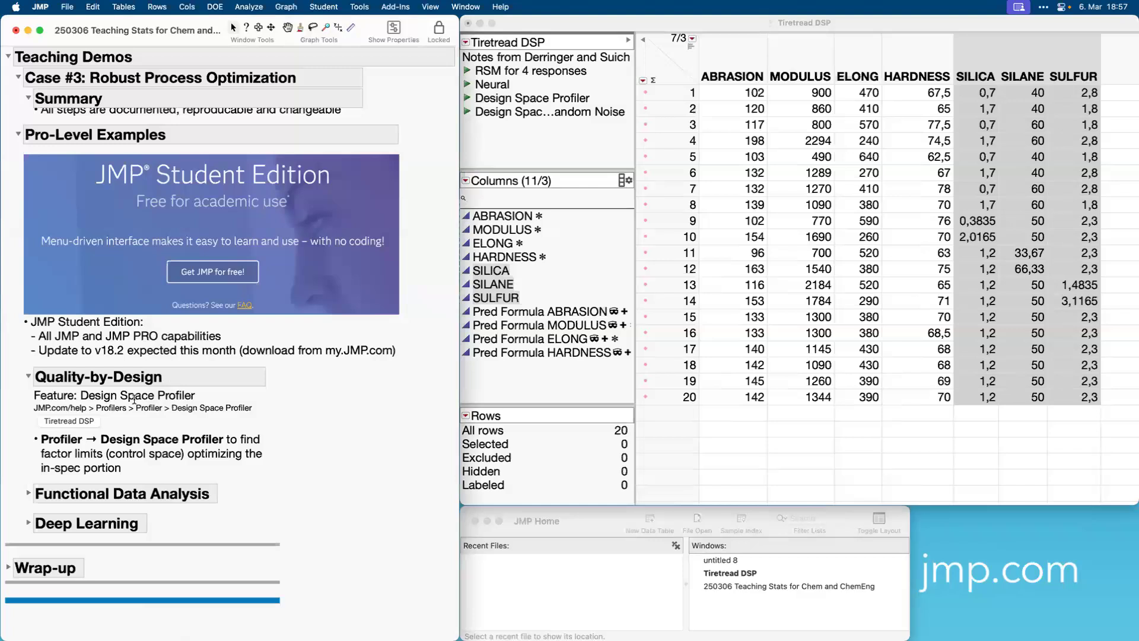
click(28, 493)
scroll(207, 453, down, 5)
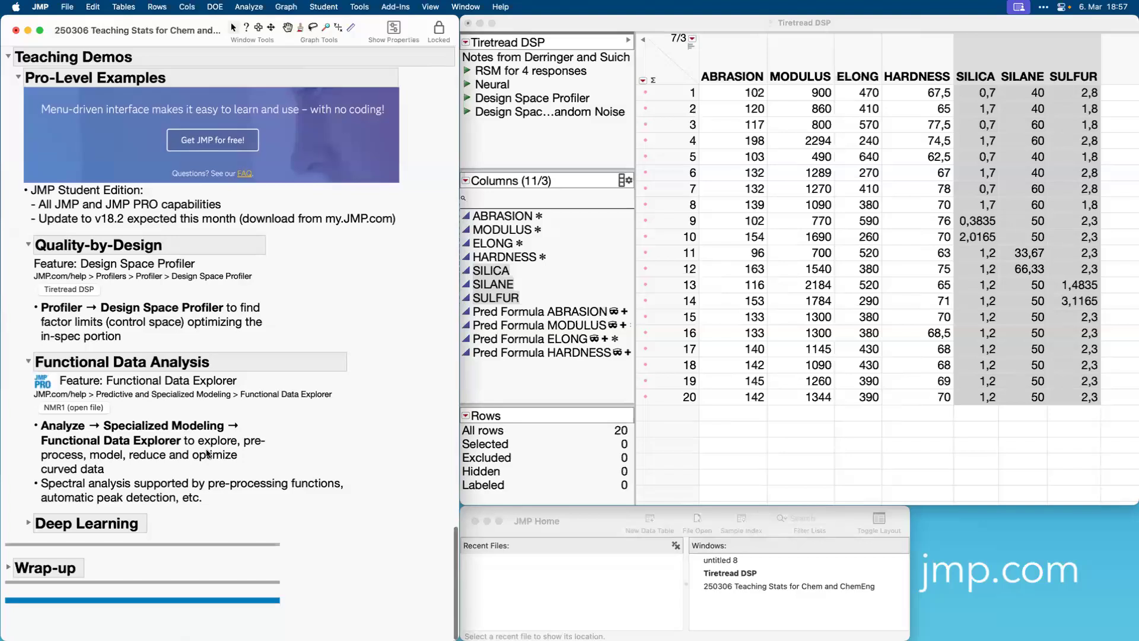
click(480, 23)
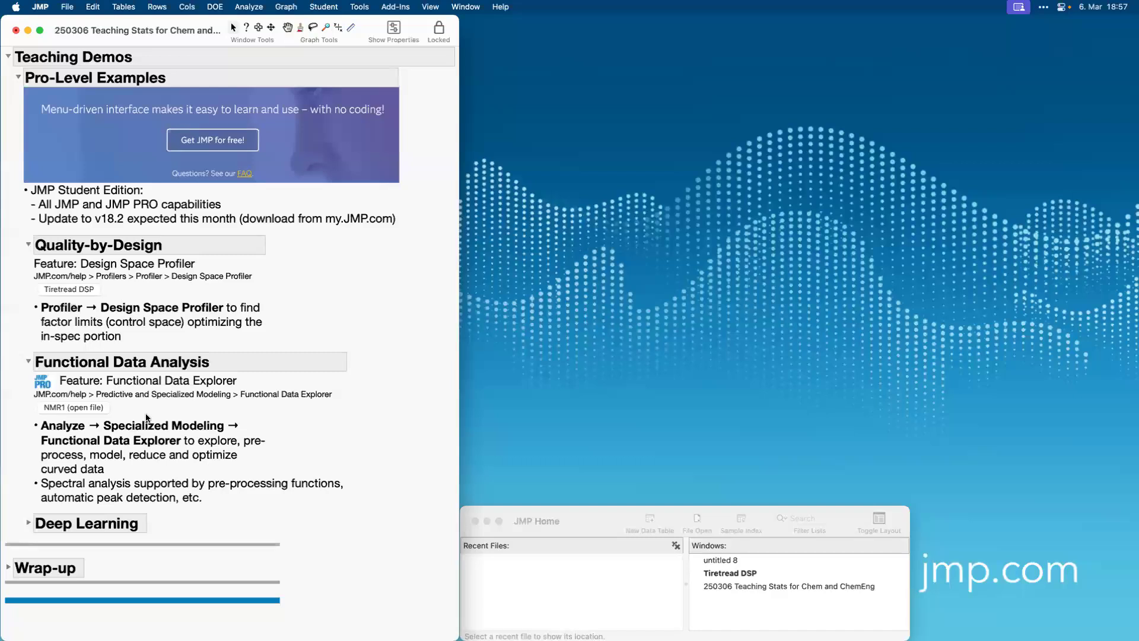
Open the NMR1 table from the journal, fit its window beside the journal, and highlight only the Y column.
click(82, 408)
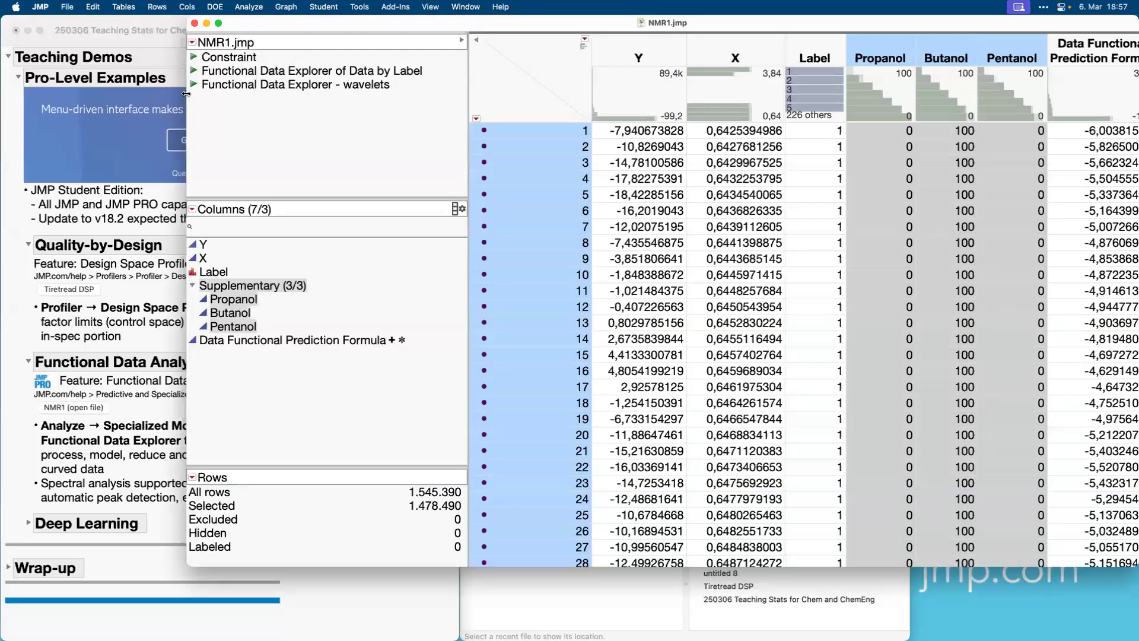
drag(186, 94, 459, 85)
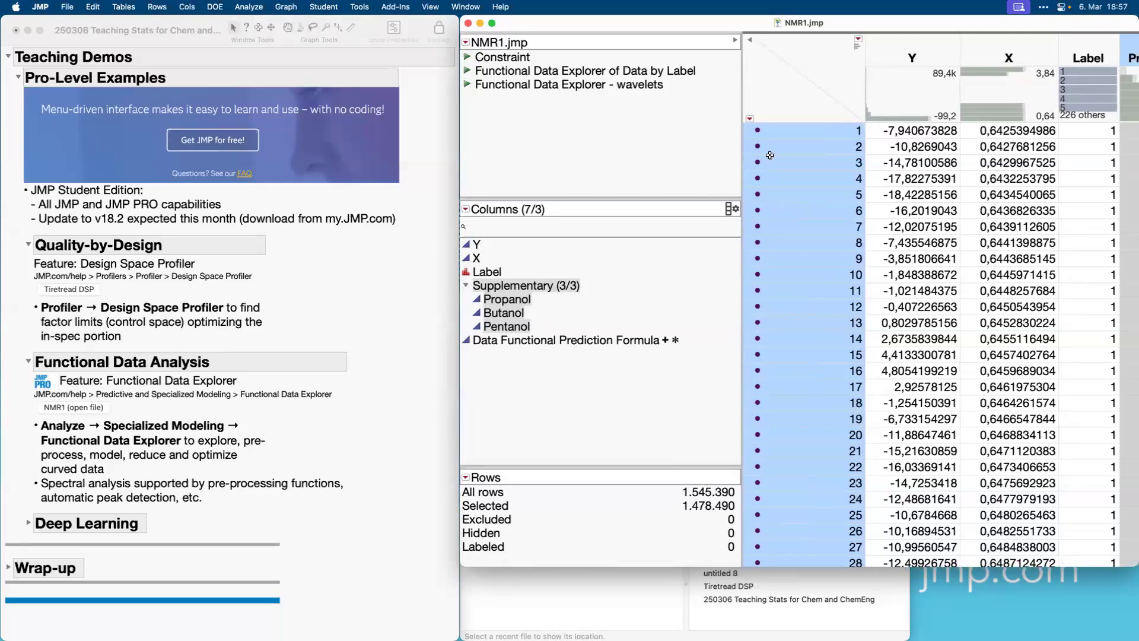
click(779, 89)
click(821, 59)
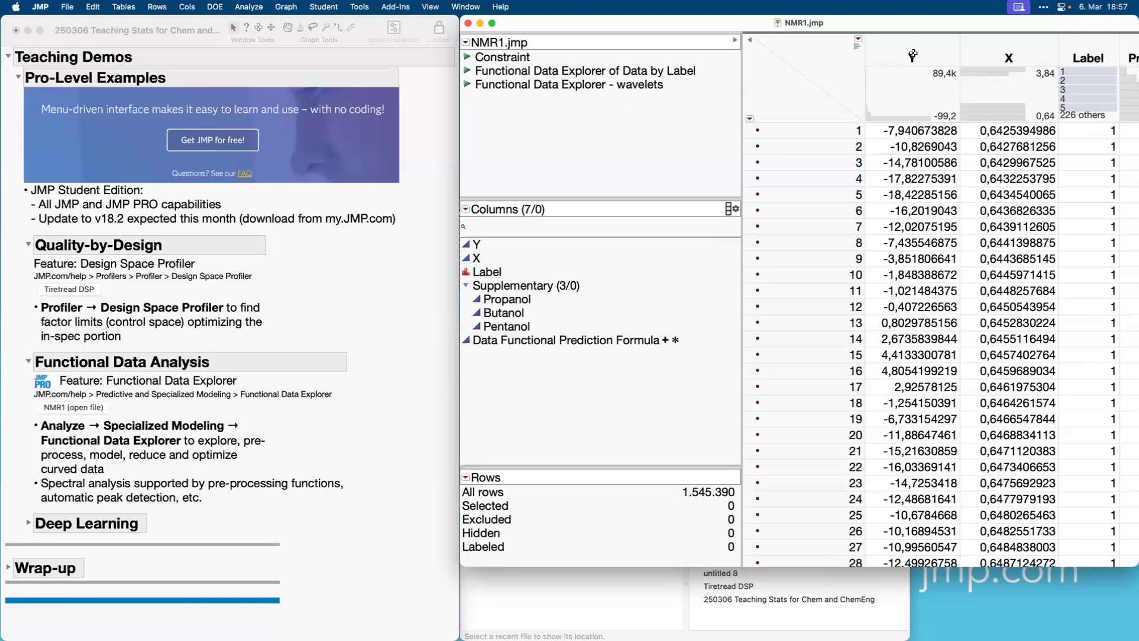
click(913, 55)
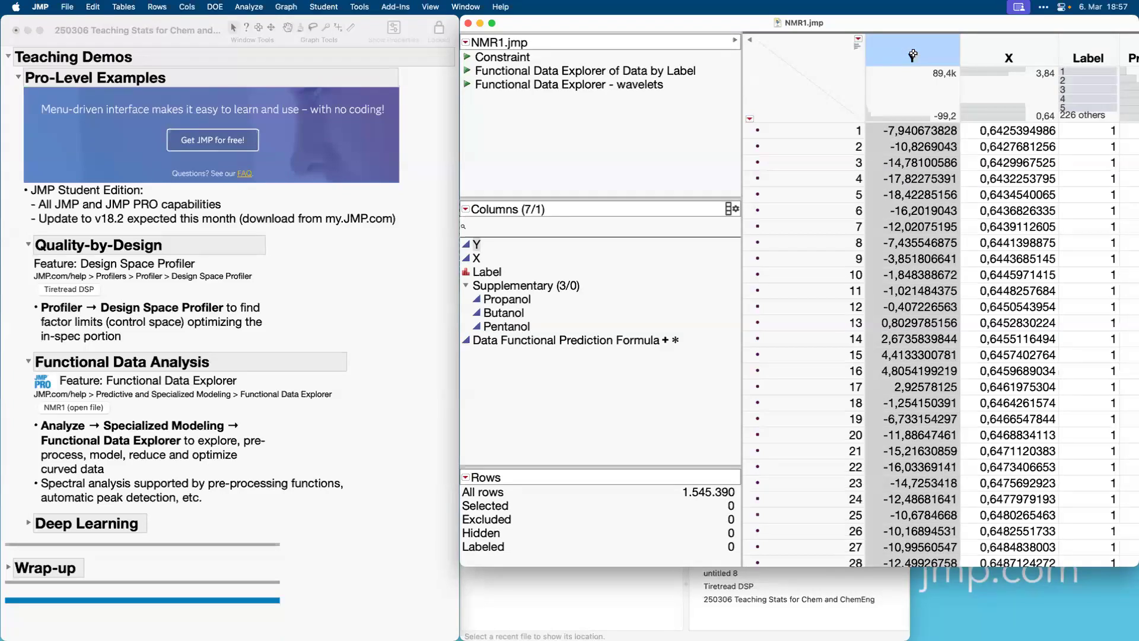
Plot Y against X as a smoother in Graph Builder, overlay the curves by Label, and finish the graph.
click(987, 51)
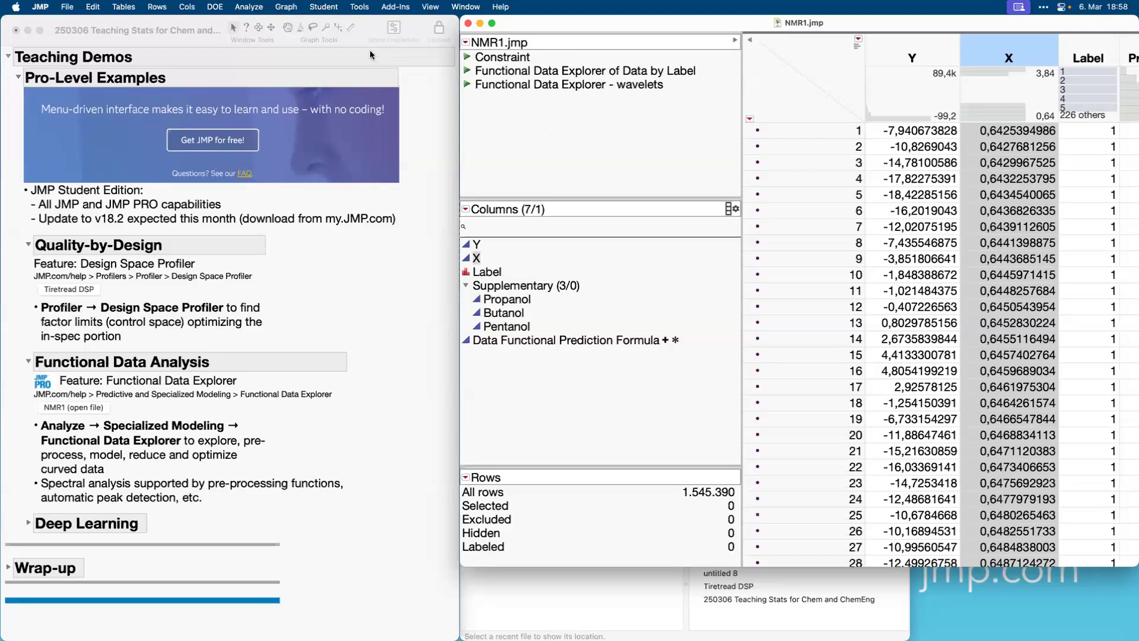
click(288, 7)
click(293, 24)
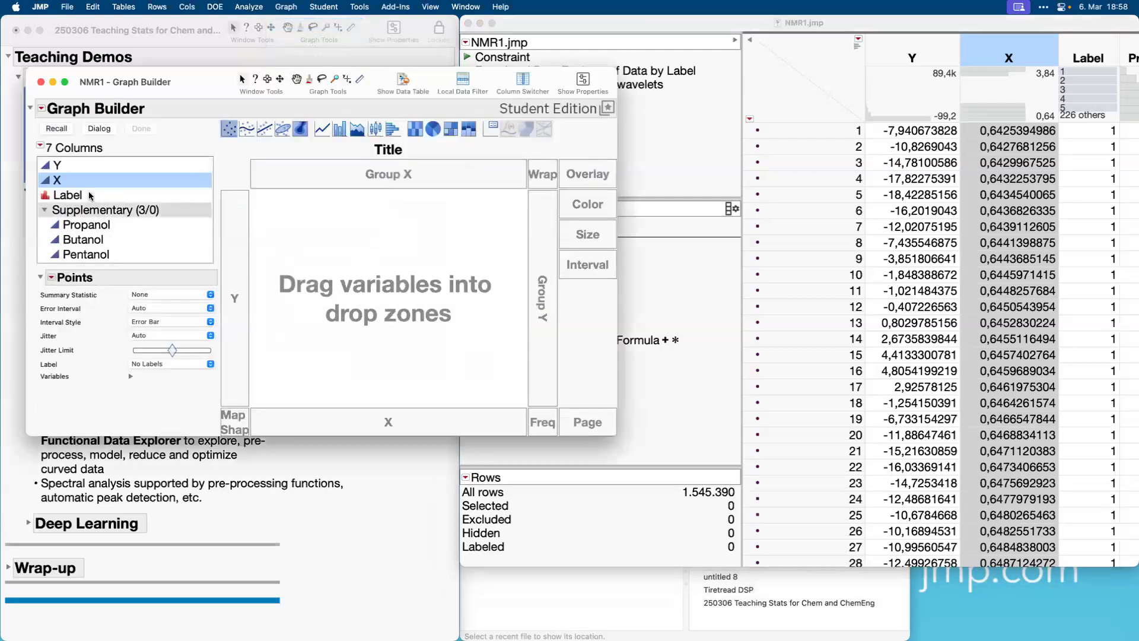
drag(69, 168, 235, 239)
click(71, 181)
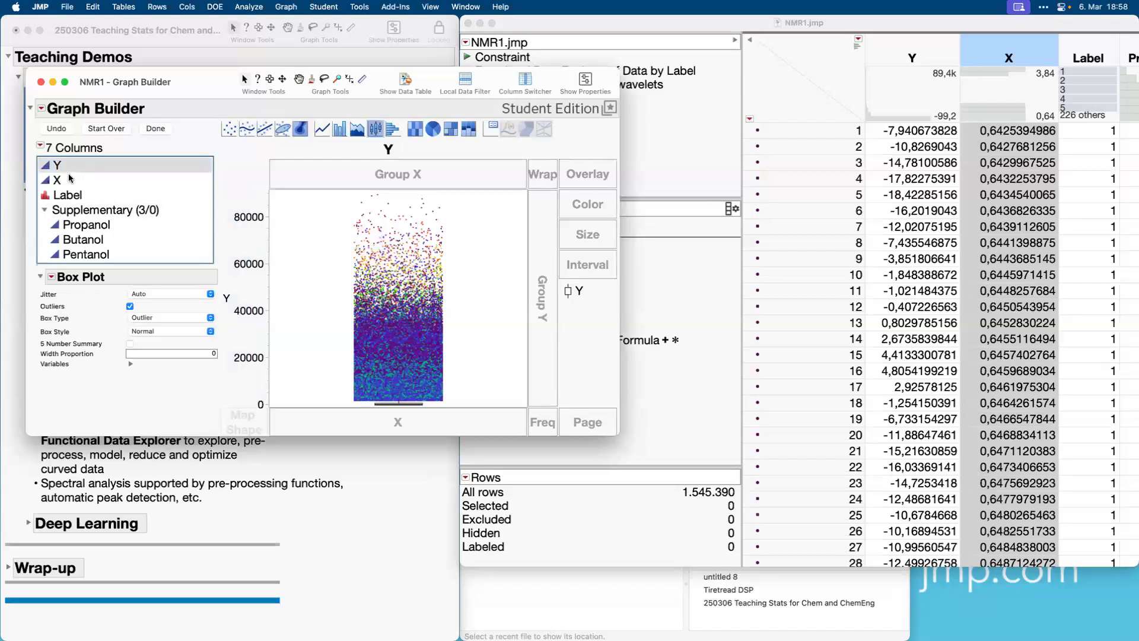
drag(69, 184, 397, 422)
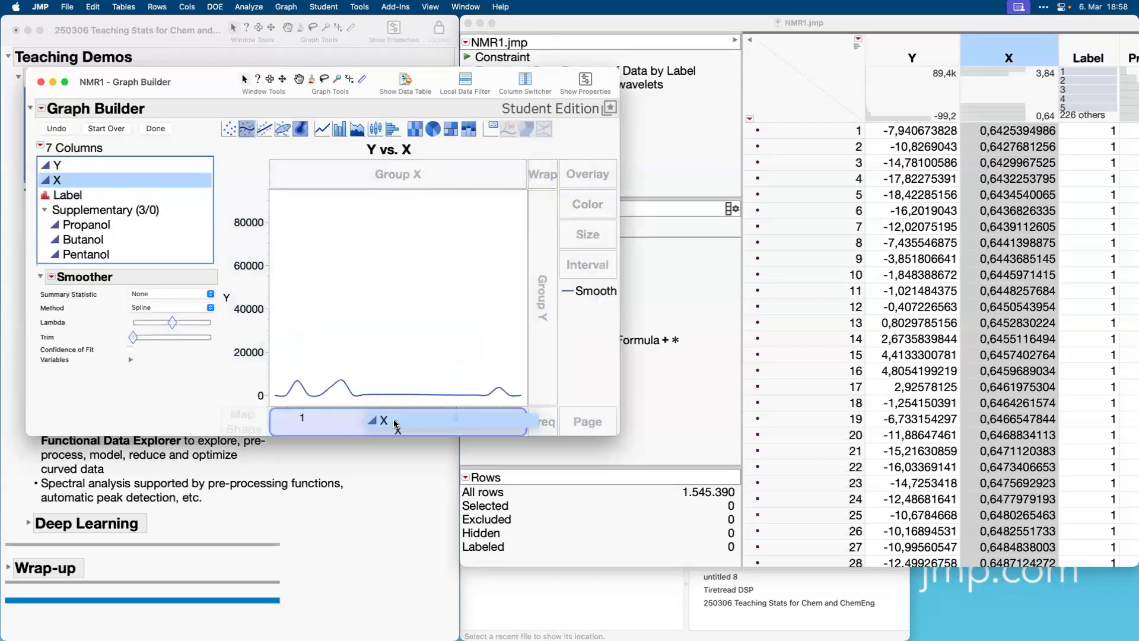
drag(104, 200, 592, 178)
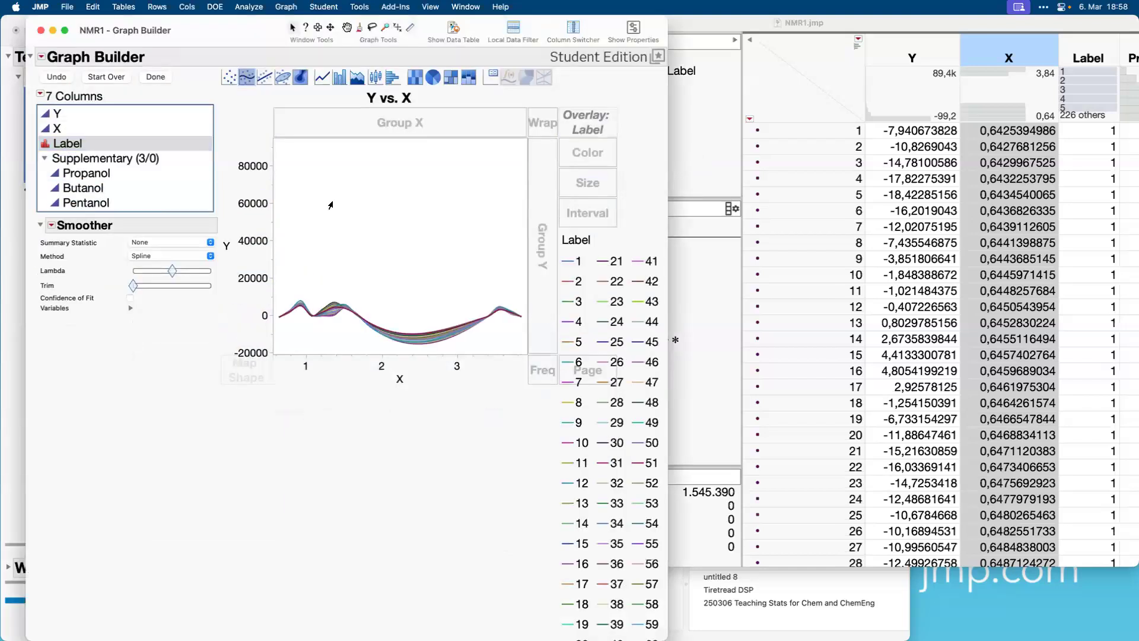
click(156, 77)
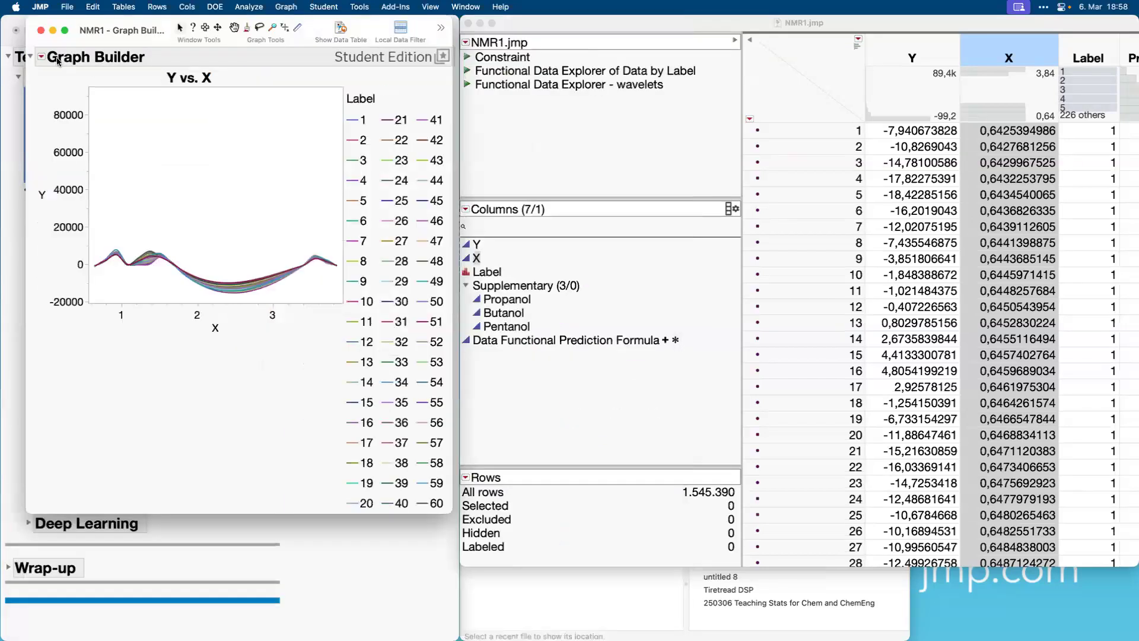
Hide the legend of the Y vs. X graph and enlarge its window to fill the screen.
click(41, 57)
mouse_move(83, 92)
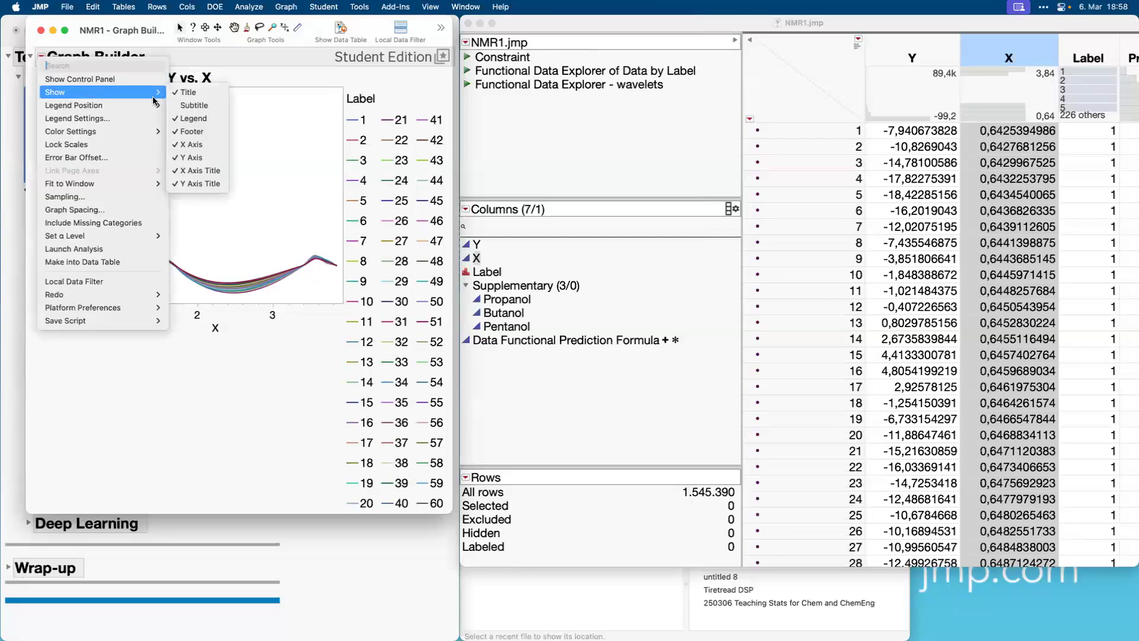
click(192, 122)
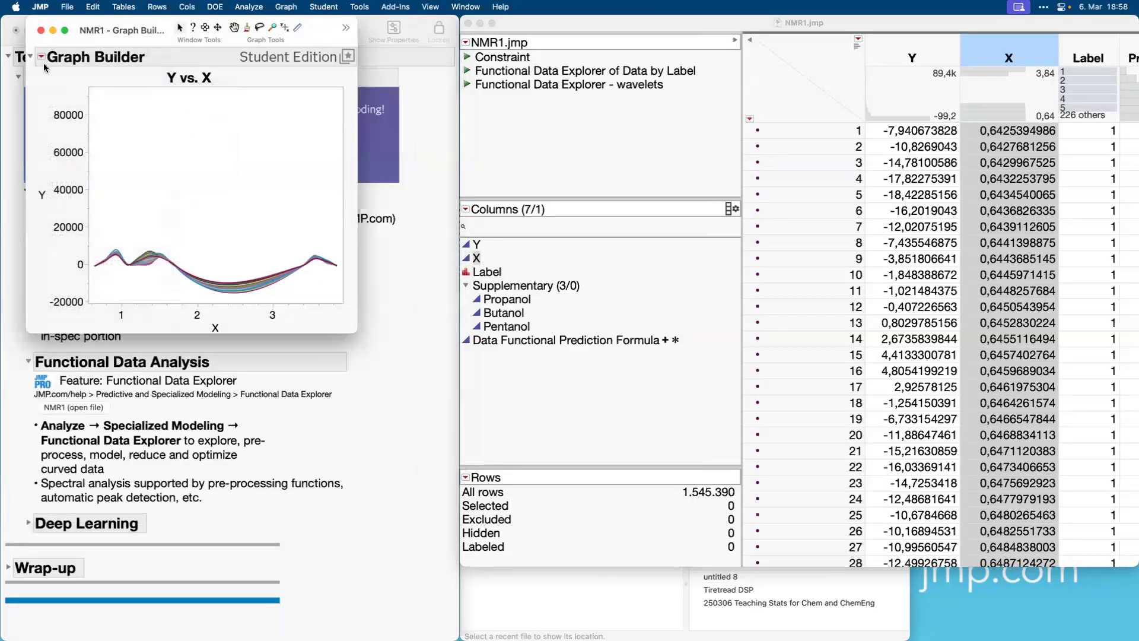
double_click(65, 36)
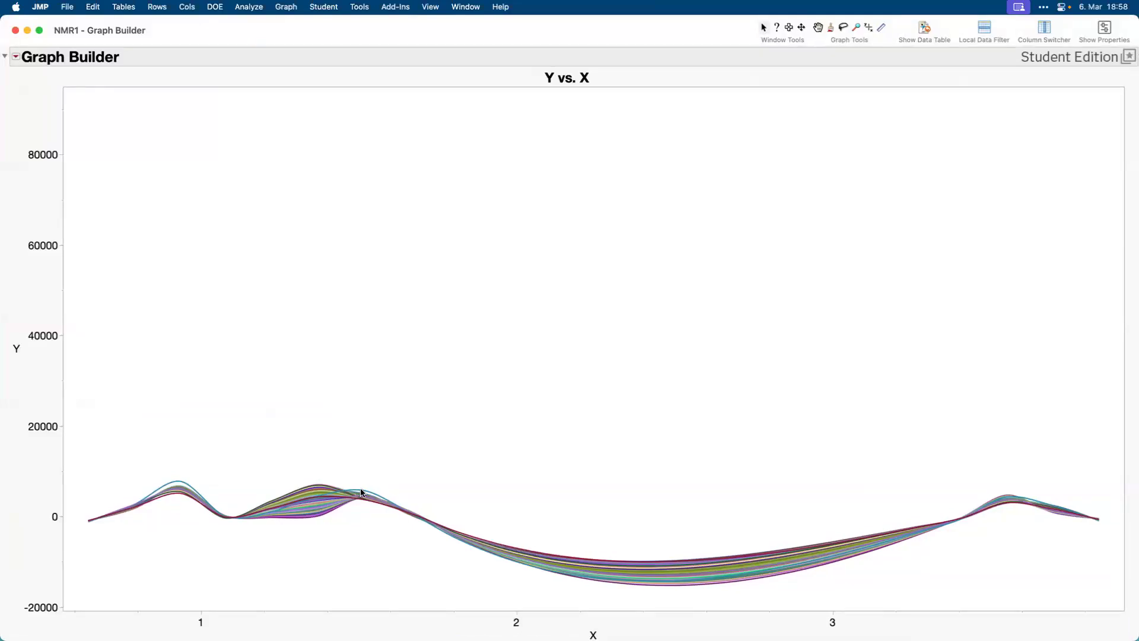
Select the curve with the highest first peak, select a group of curves in the dip near X 2,5, and close the graph.
click(362, 492)
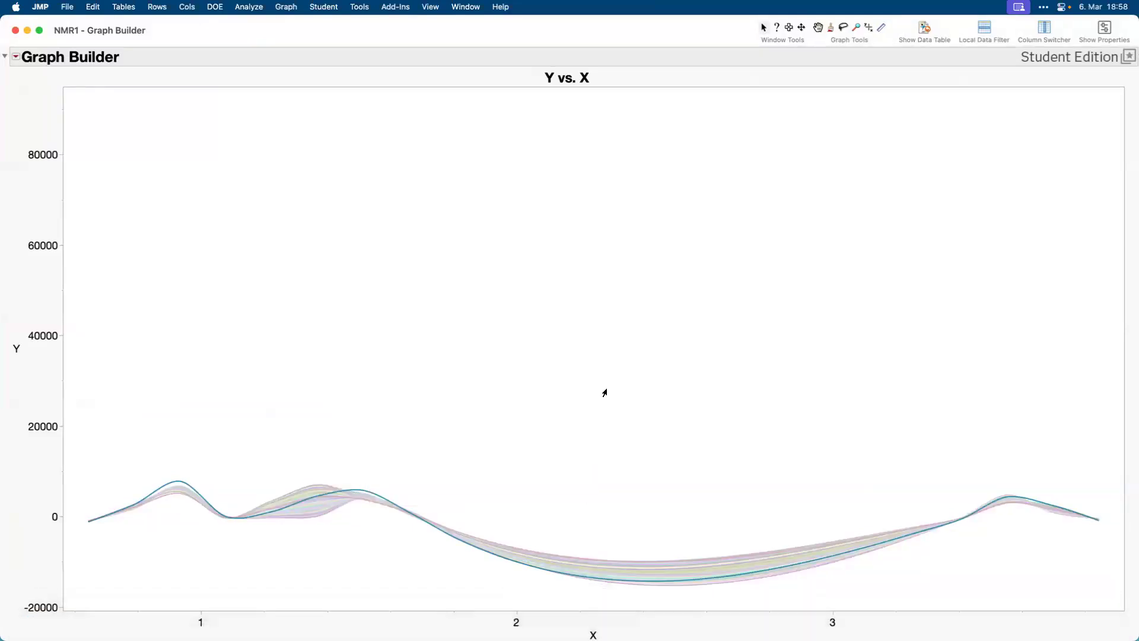
drag(650, 552, 664, 574)
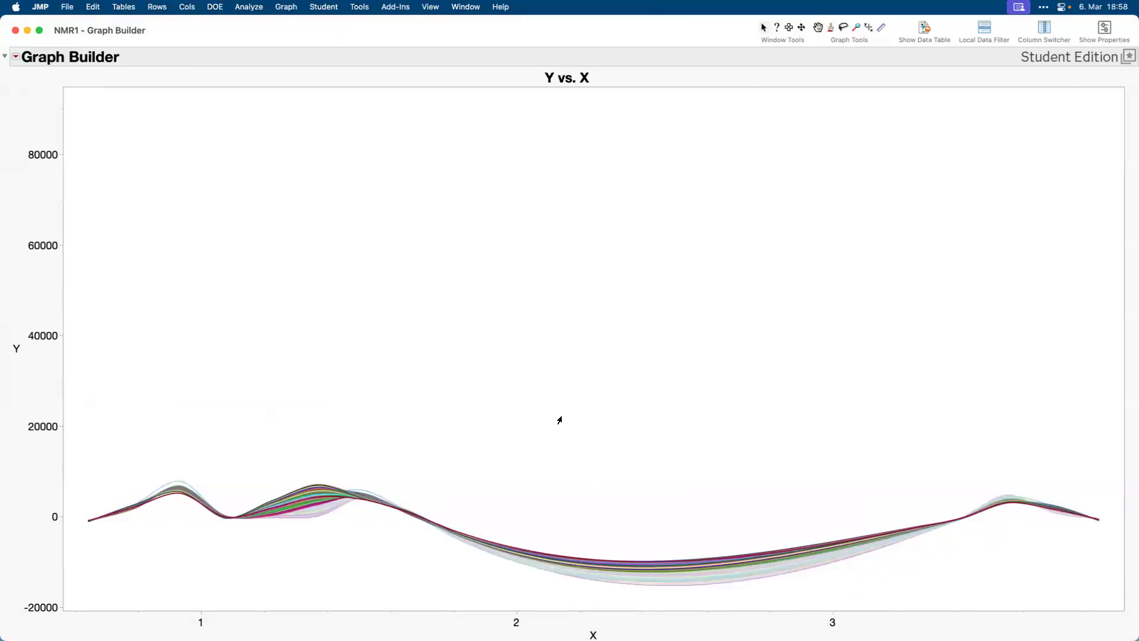
click(15, 31)
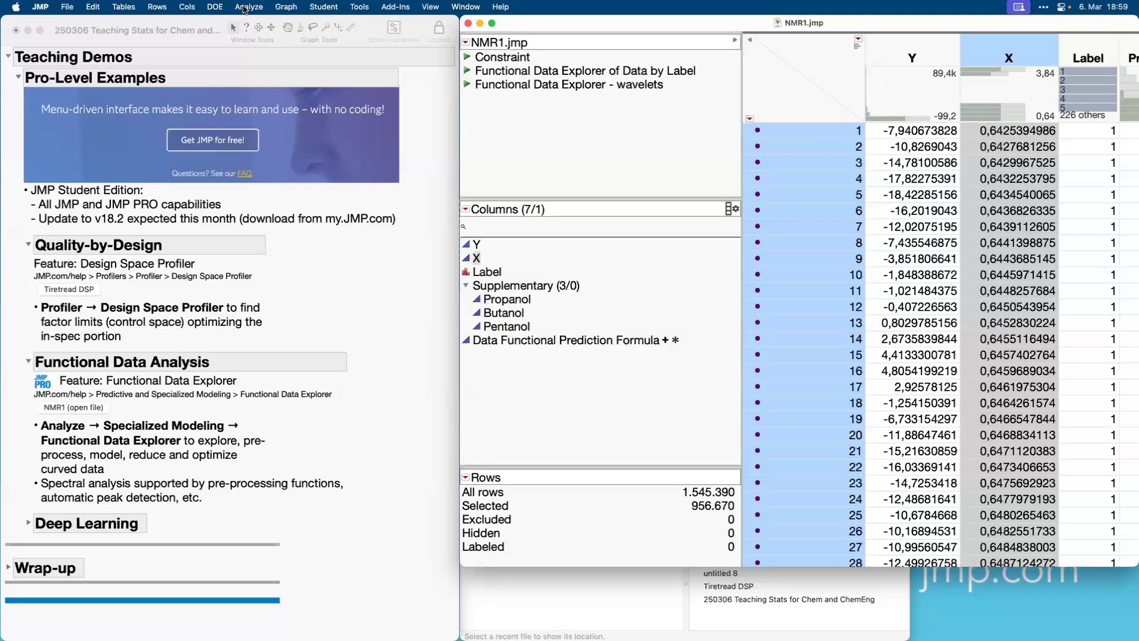
Create a Ternary Plot of Propanol, Butanol and Pentanol from the Supplementary group, view the mixture design, and close it.
click(287, 7)
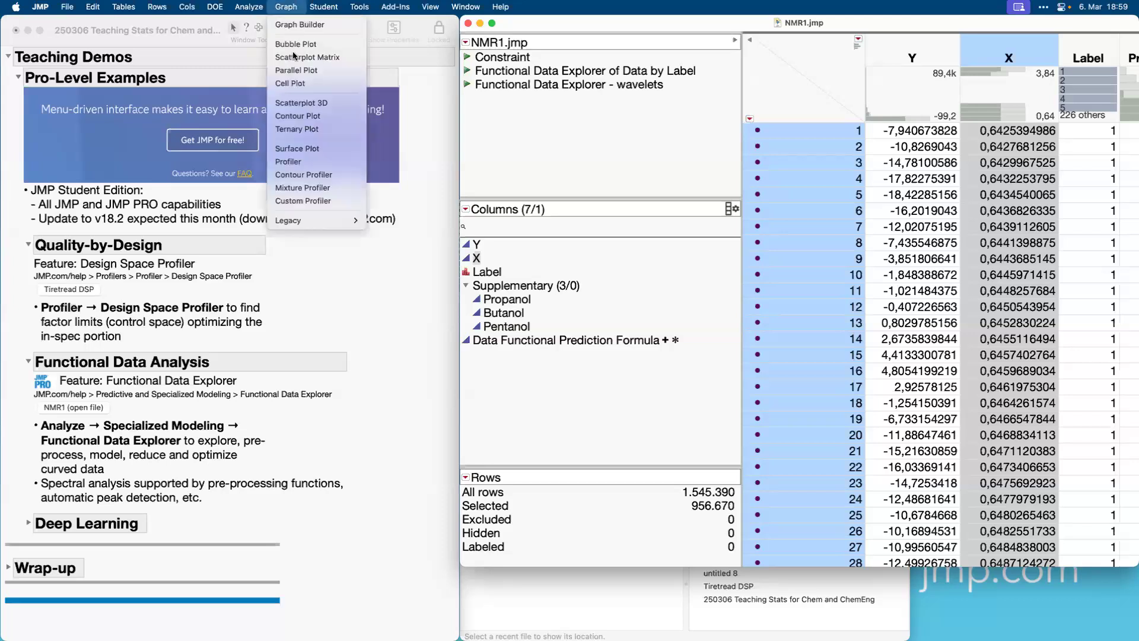
click(297, 129)
click(410, 252)
click(586, 192)
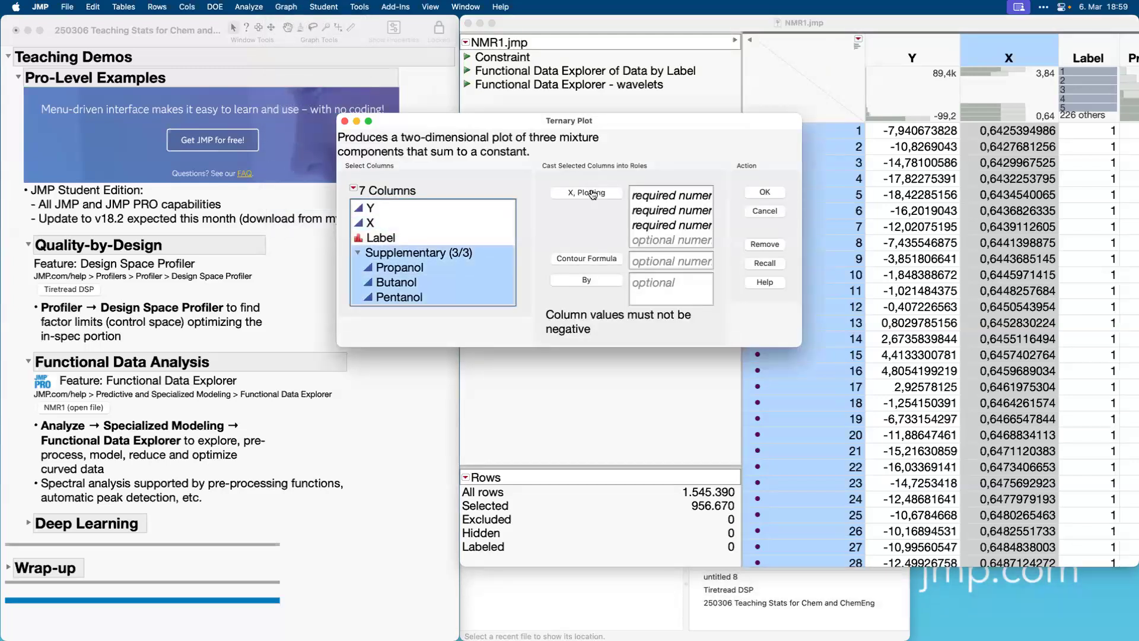
click(766, 190)
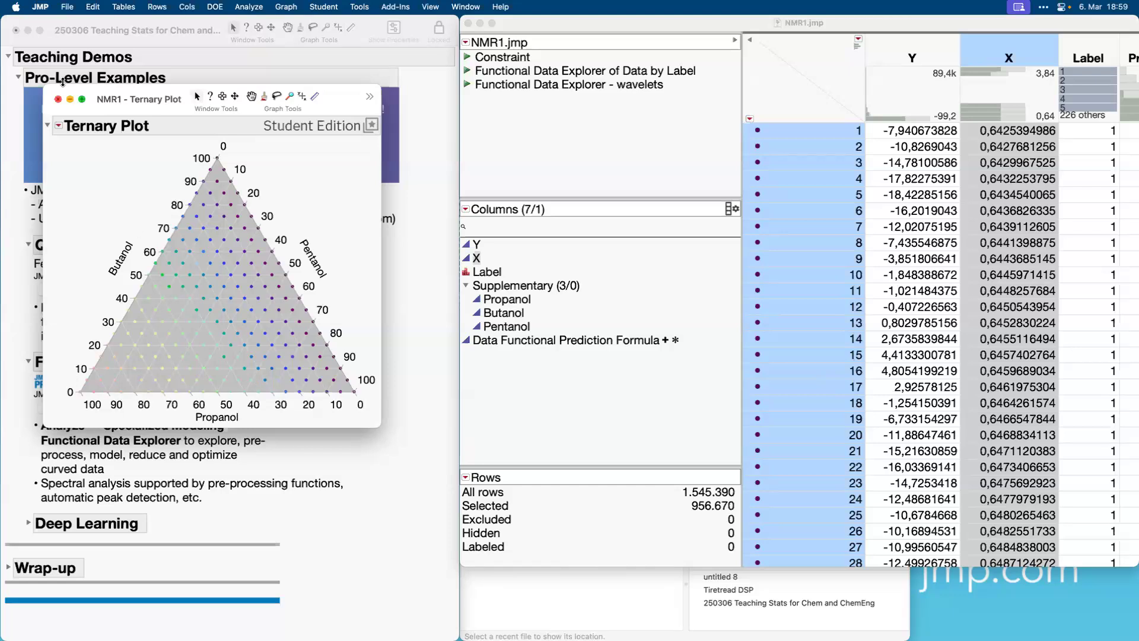
click(58, 100)
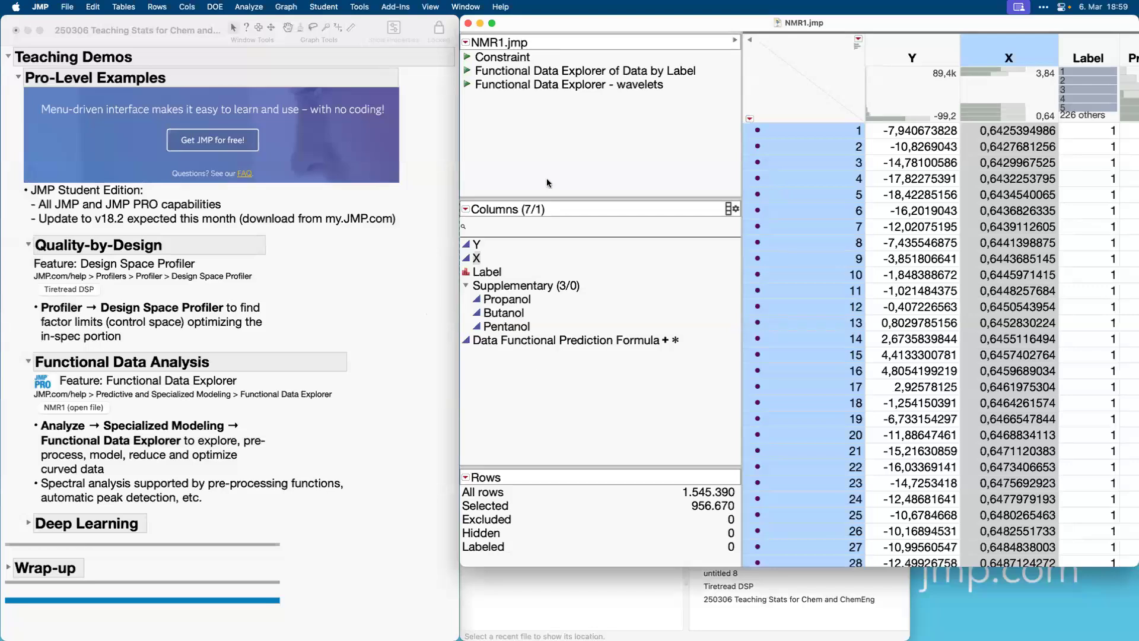
Run the table's saved Functional Data Explorer - wavelets script and move the report to clear space for its contents.
click(467, 86)
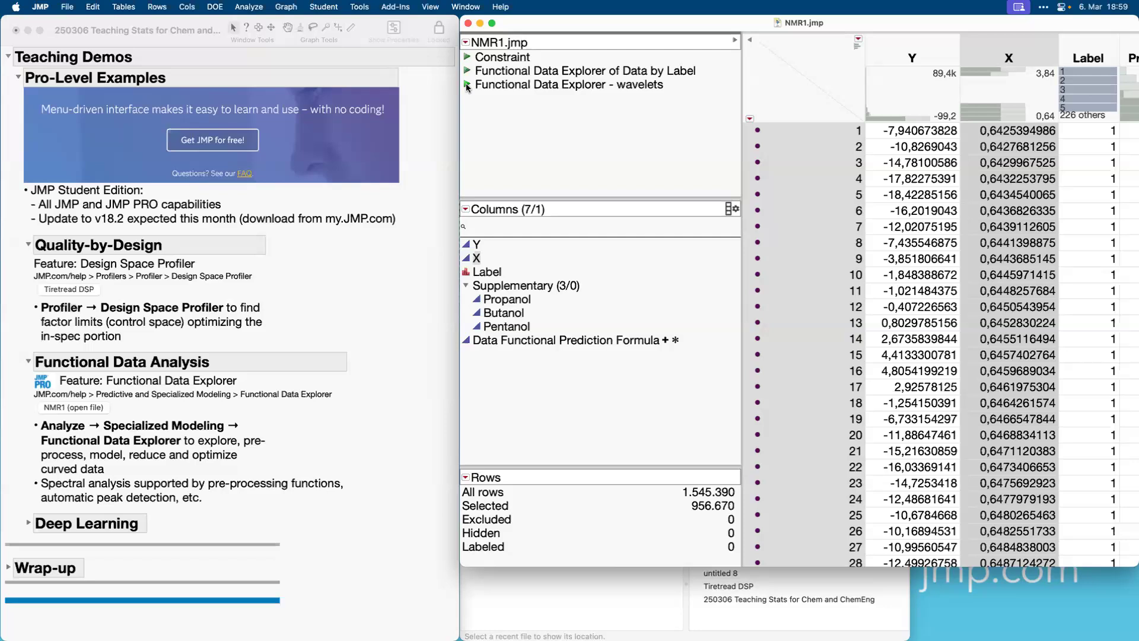
click(467, 87)
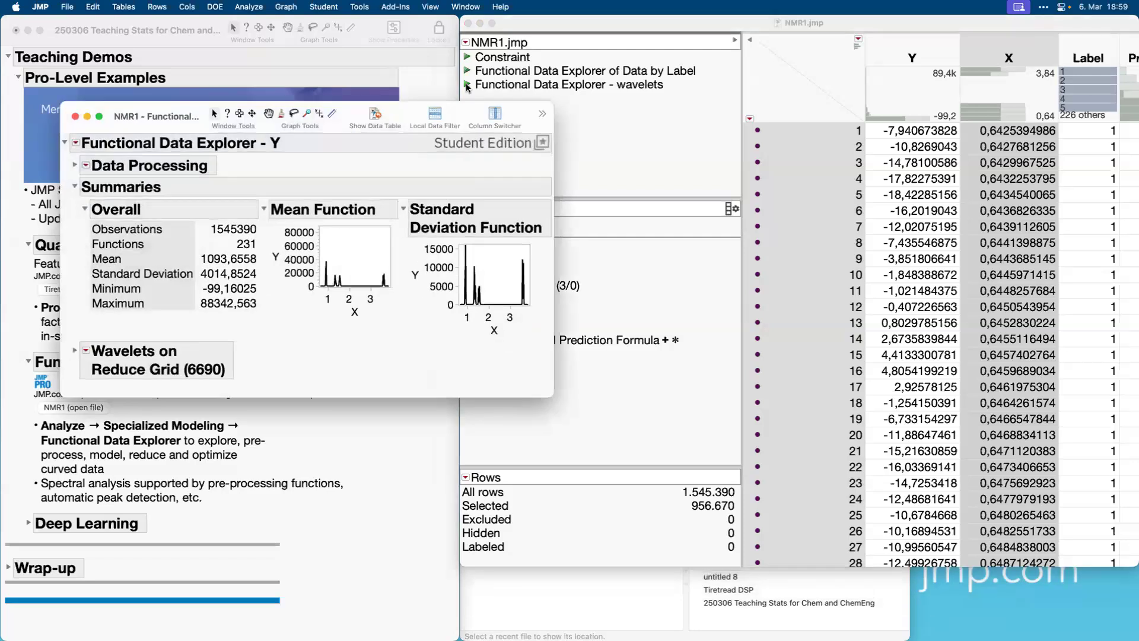
drag(348, 114, 483, 48)
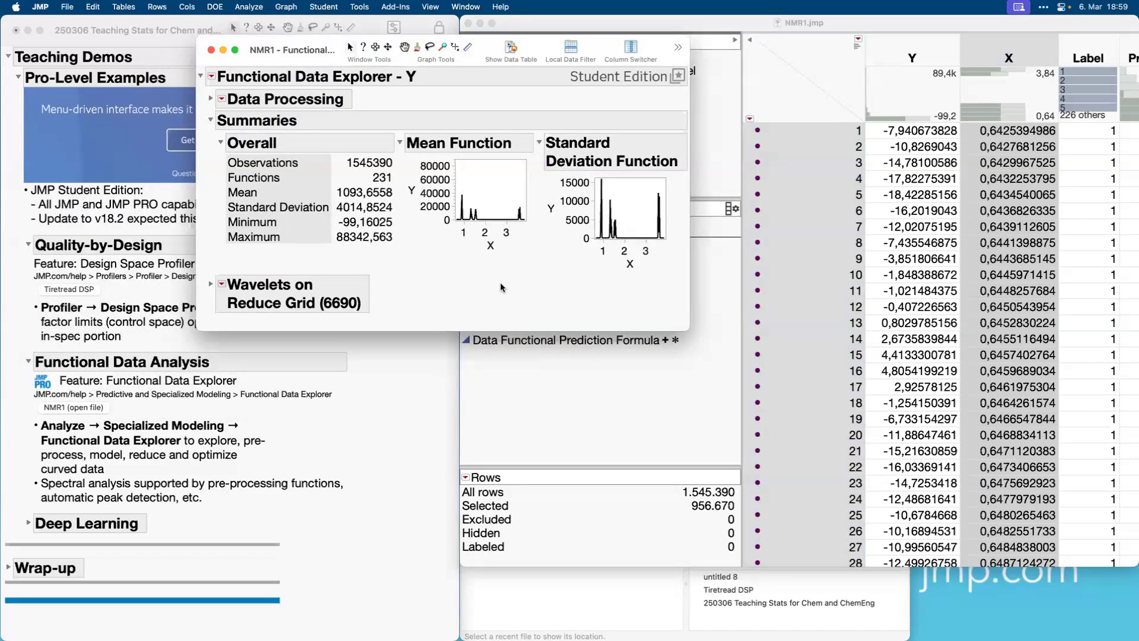
Expand Data Processing, review the Spectral and Cleanup commands, and widen the Steps list to show the full Reduce Grid (6690) entry.
click(210, 99)
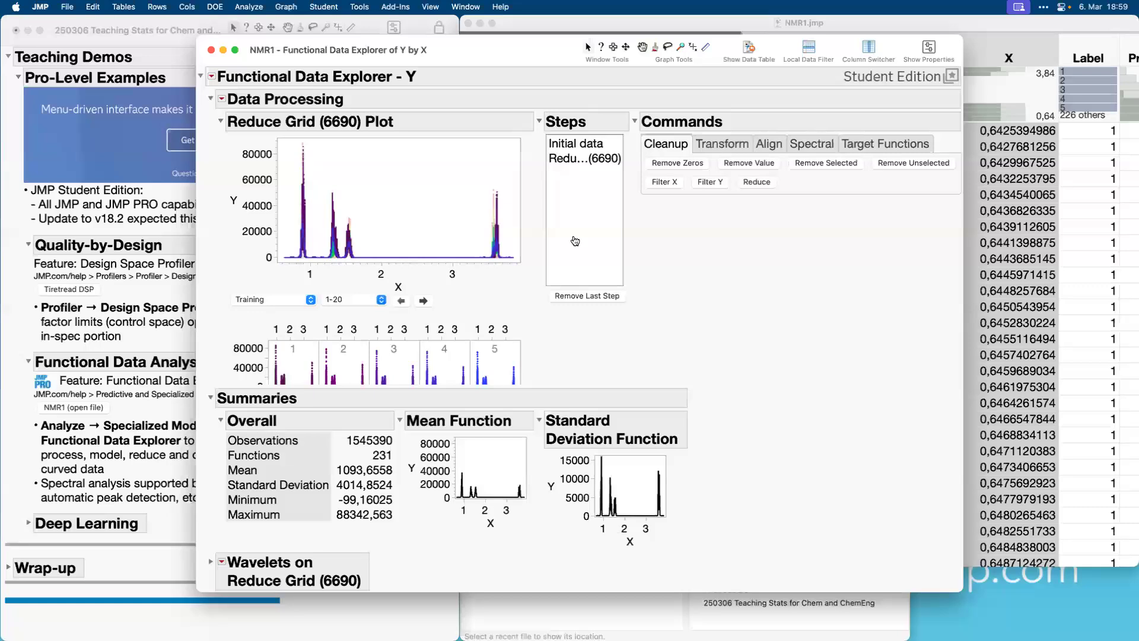
click(822, 145)
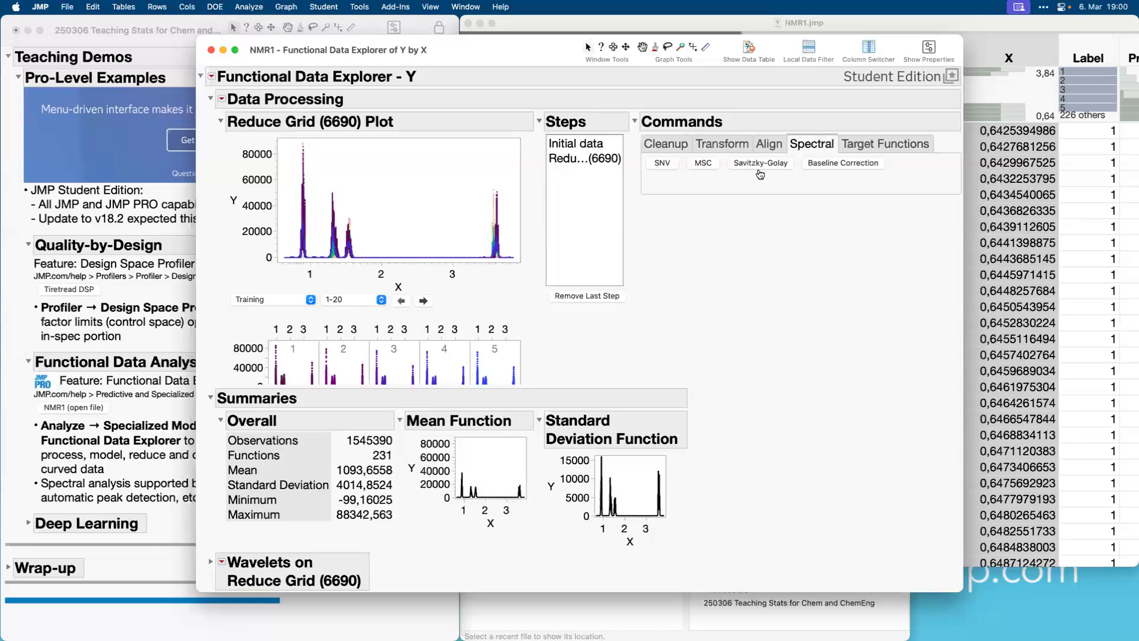
click(667, 144)
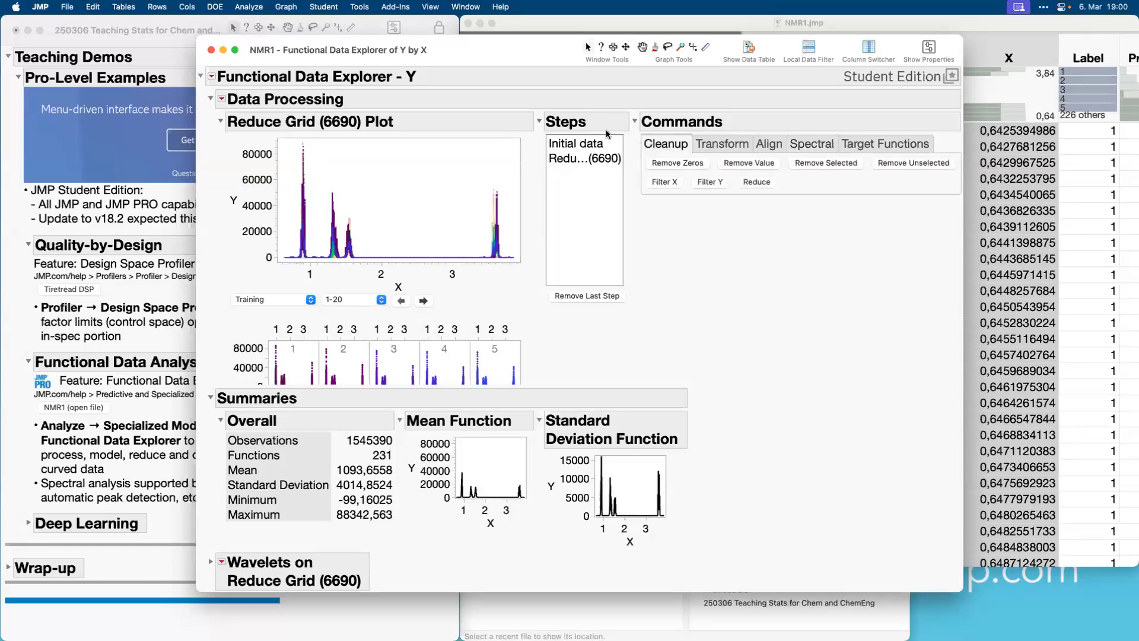
click(576, 160)
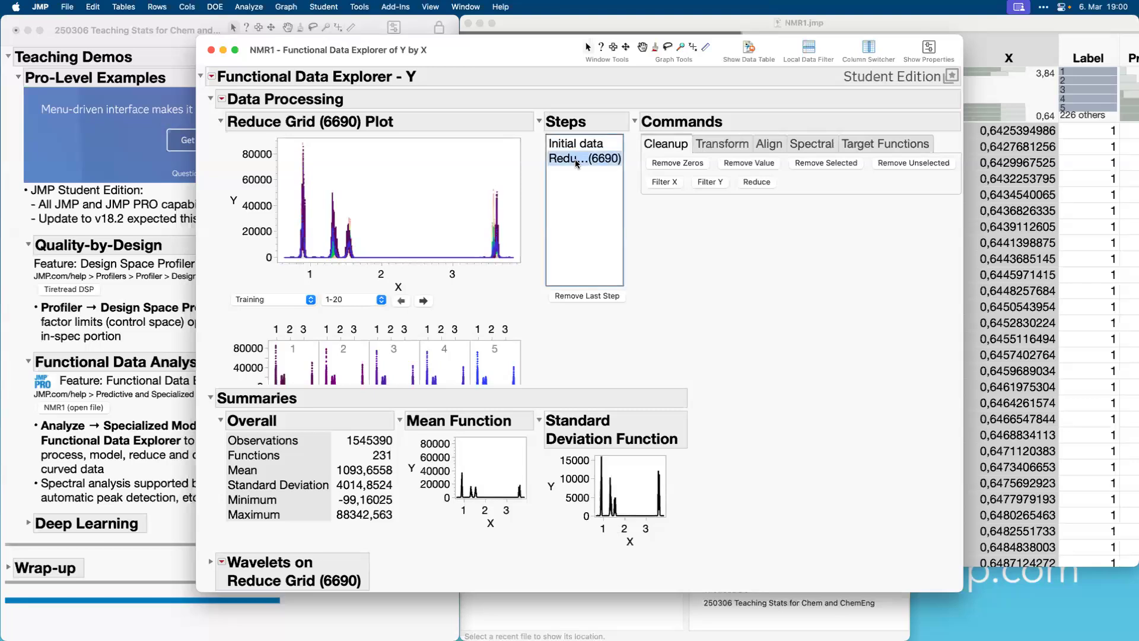
drag(622, 189, 661, 195)
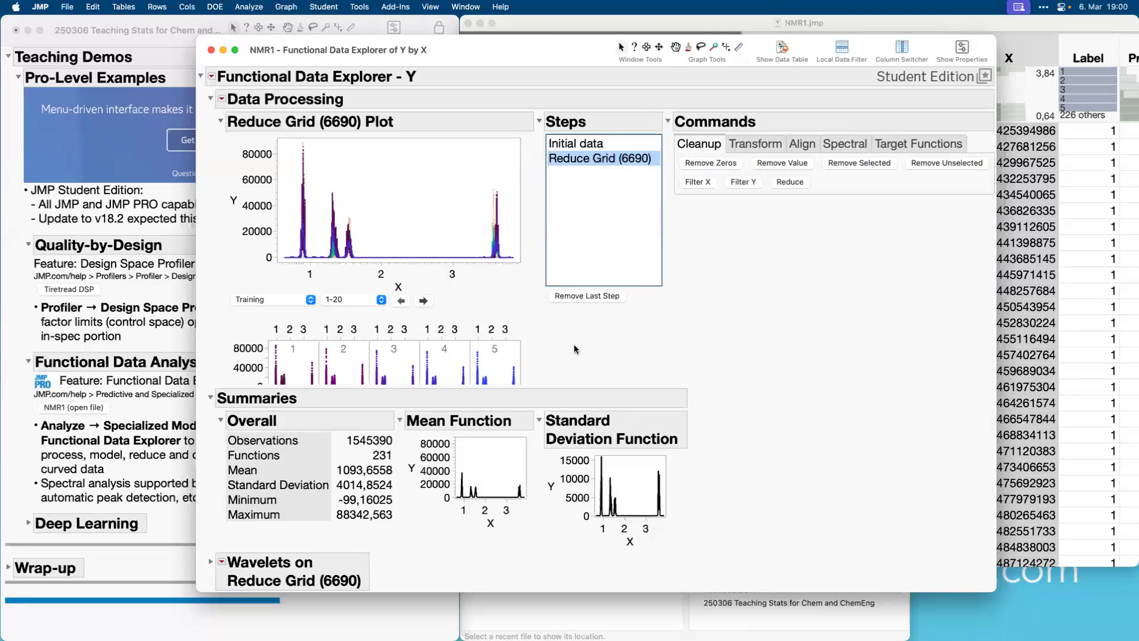
mouse_move(553, 344)
mouse_down()
mouse_move(369, 377)
mouse_move(651, 359)
mouse_up()
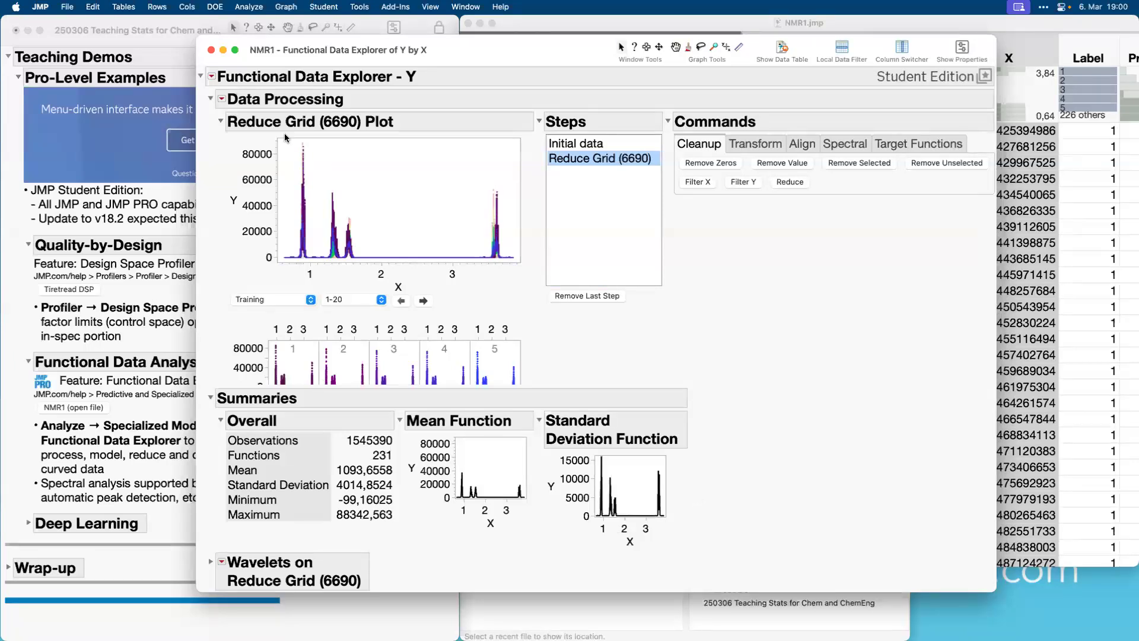
Choose the Wavelets model for the spectra and show its expanded Reduce Grid report in a full-screen window.
click(212, 77)
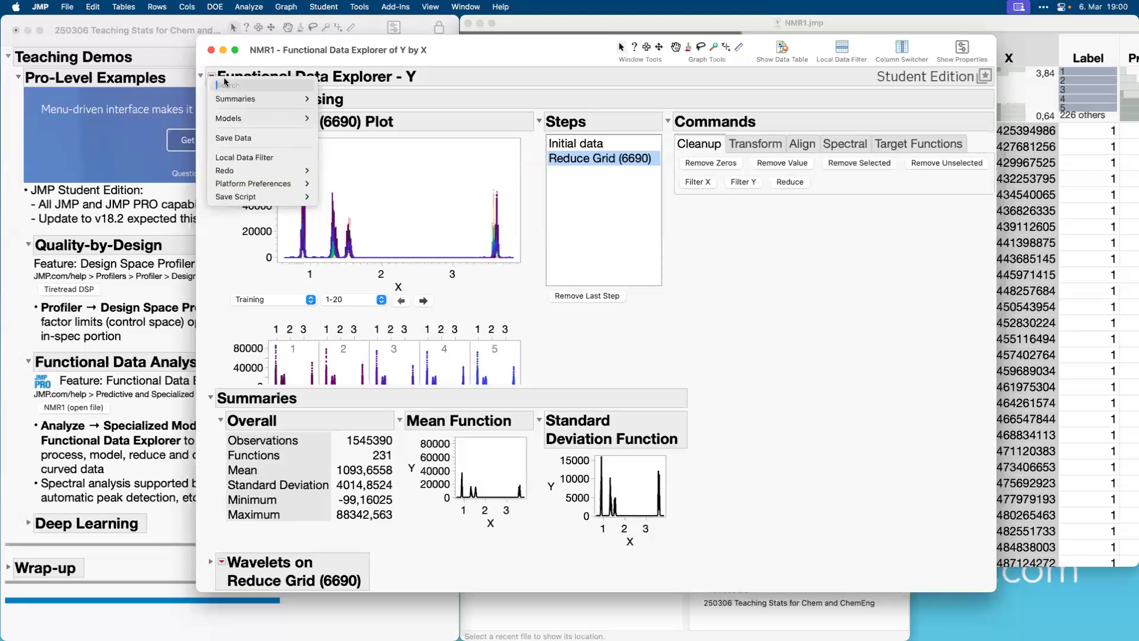
mouse_move(246, 120)
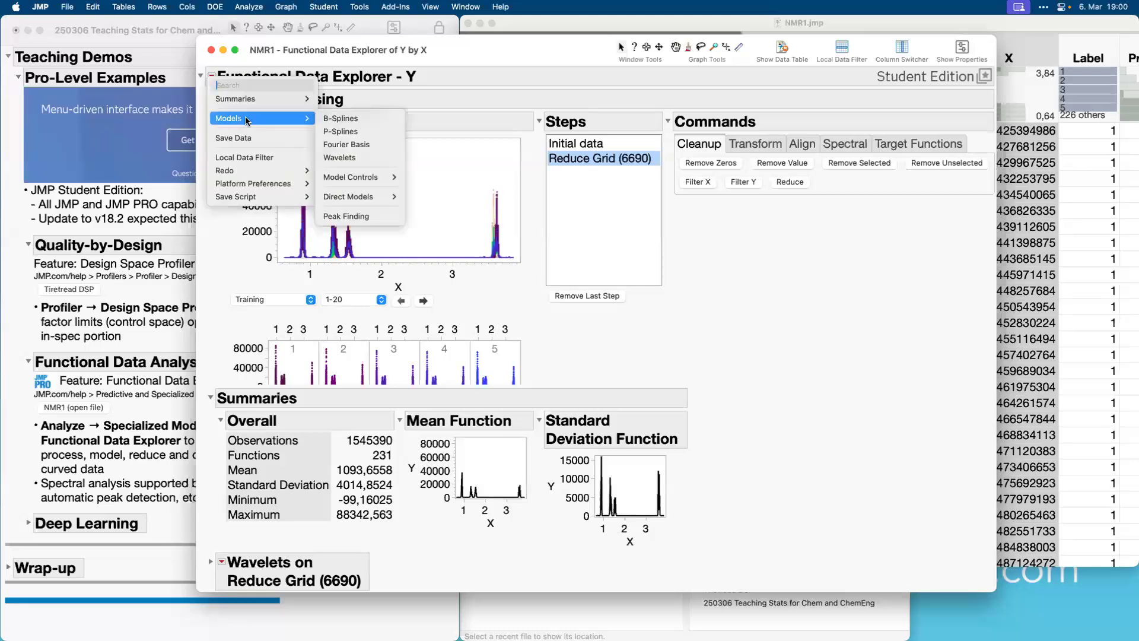
click(349, 159)
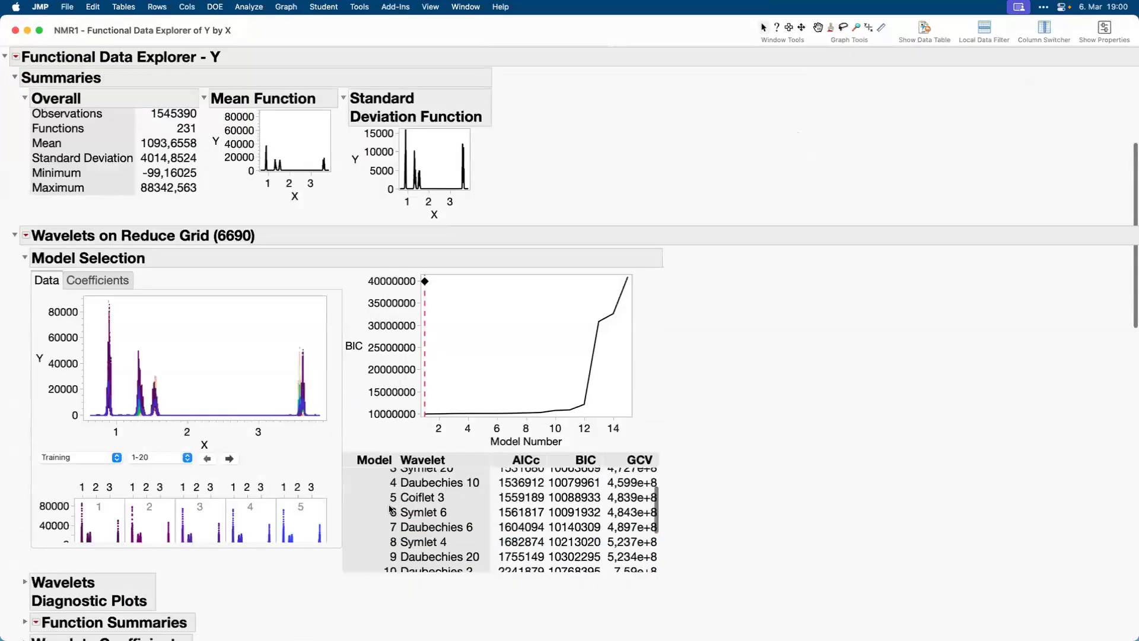
Examine the wavelet model comparison table, the Functional PCA eigenvalues, the shape functions and the score plot.
scroll(390, 508, down, 5)
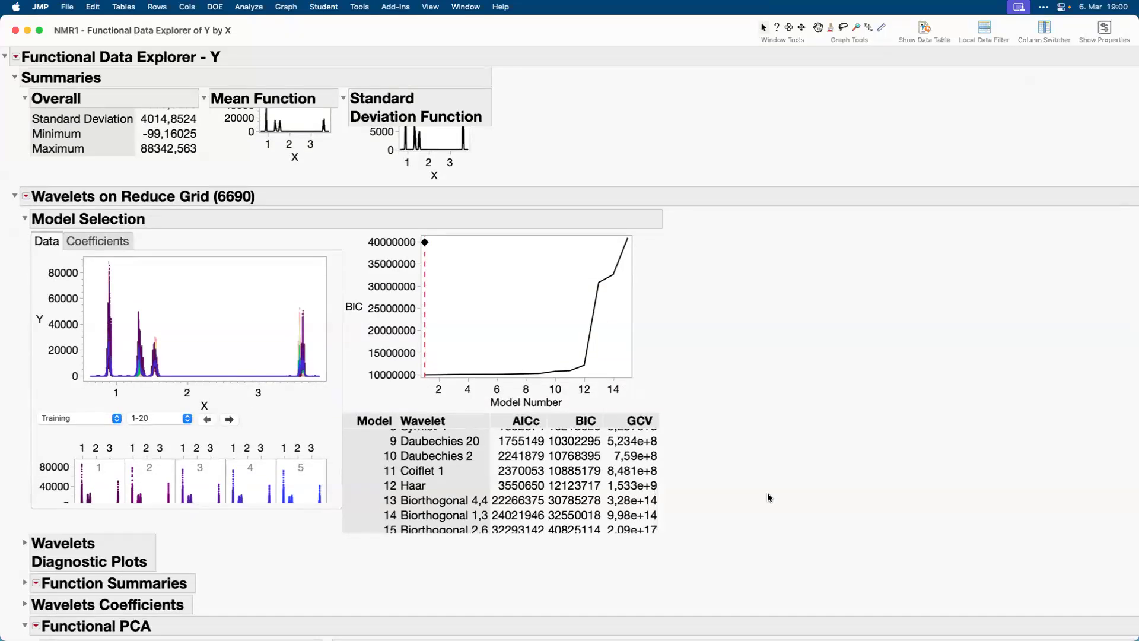
scroll(767, 494, down, 4)
scroll(768, 497, down, 6)
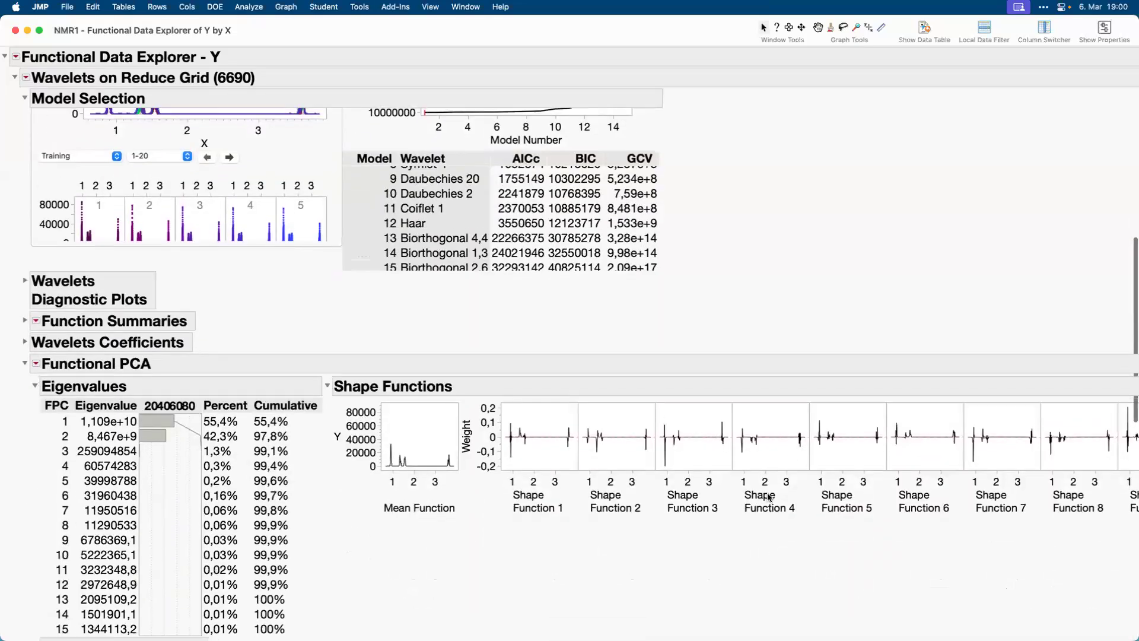
scroll(767, 492, down, 3)
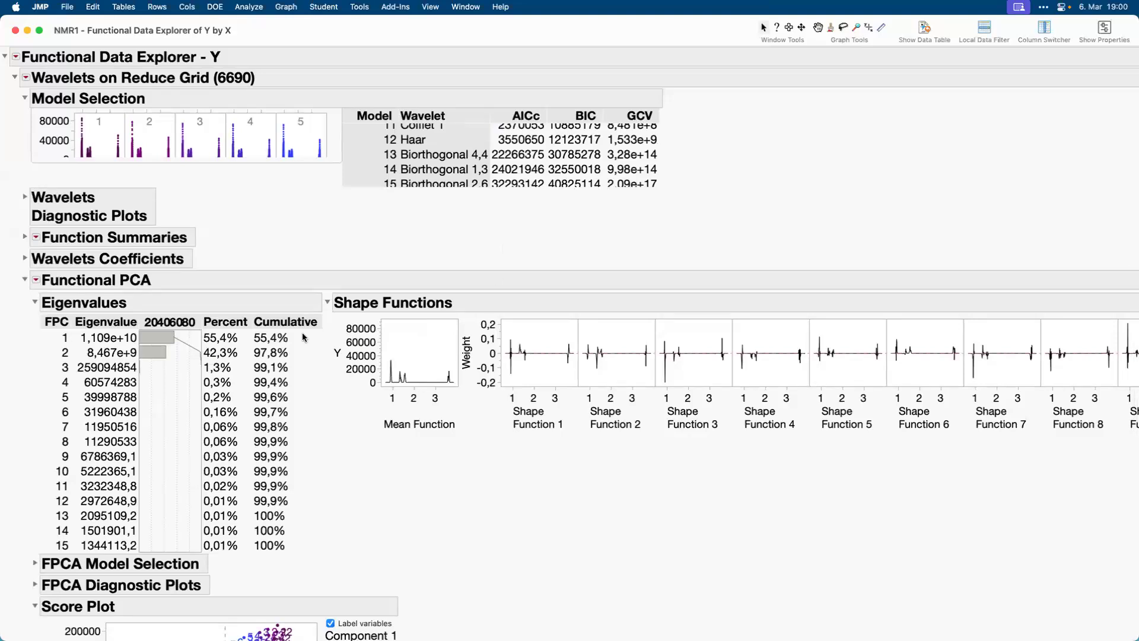
mouse_move(550, 261)
mouse_down()
mouse_move(293, 358)
mouse_move(522, 451)
mouse_up()
drag(997, 480, 1126, 490)
drag(302, 532, 315, 511)
mouse_move(489, 240)
mouse_down()
mouse_move(488, 427)
mouse_move(600, 471)
mouse_move(828, 476)
mouse_up()
mouse_move(964, 469)
mouse_down()
mouse_move(1078, 432)
mouse_move(1038, 254)
mouse_move(486, 226)
mouse_up()
scroll(357, 489, down, 5)
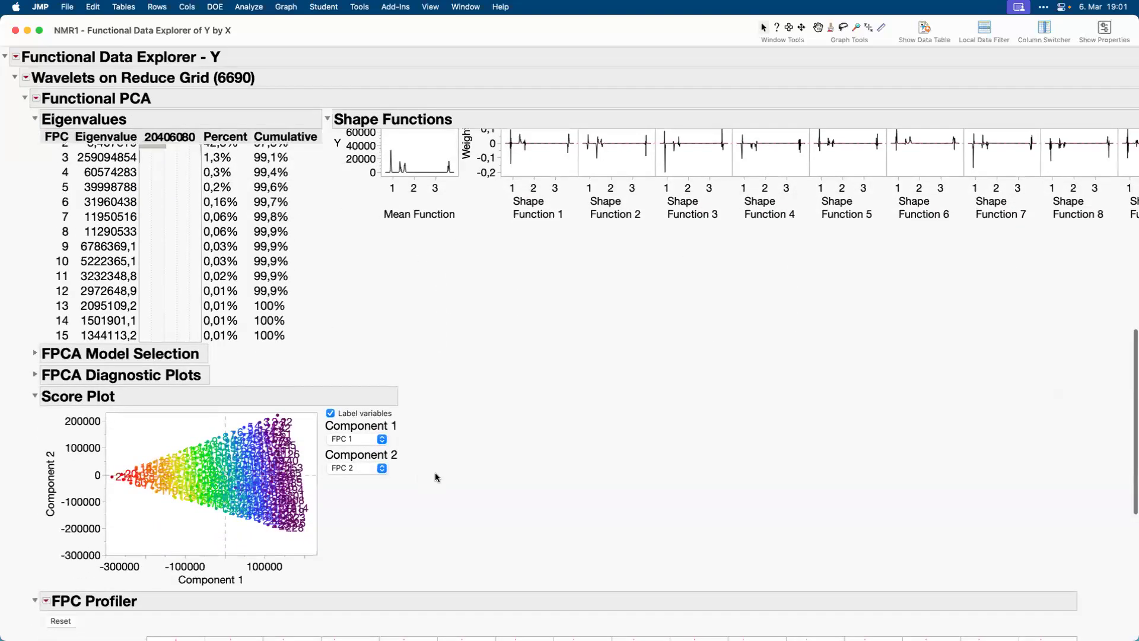
Adjust the mixture in the FDOE Profiler to Propanol 0, Butanol about 24,8 and Pentanol about 75,2.
scroll(436, 475, down, 8)
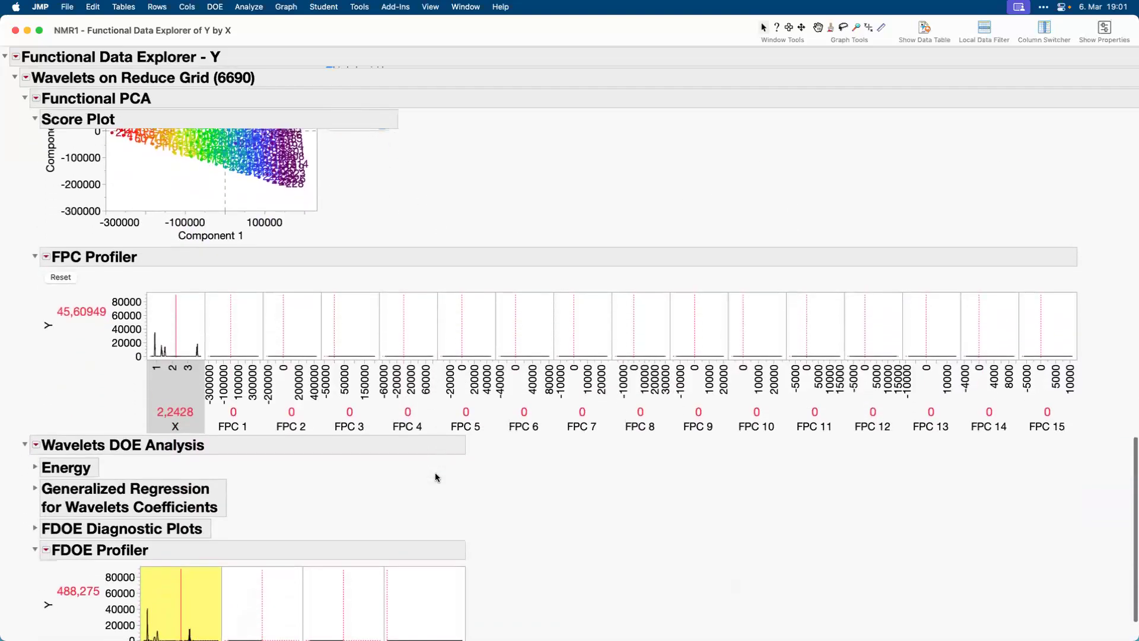
scroll(435, 472, down, 1)
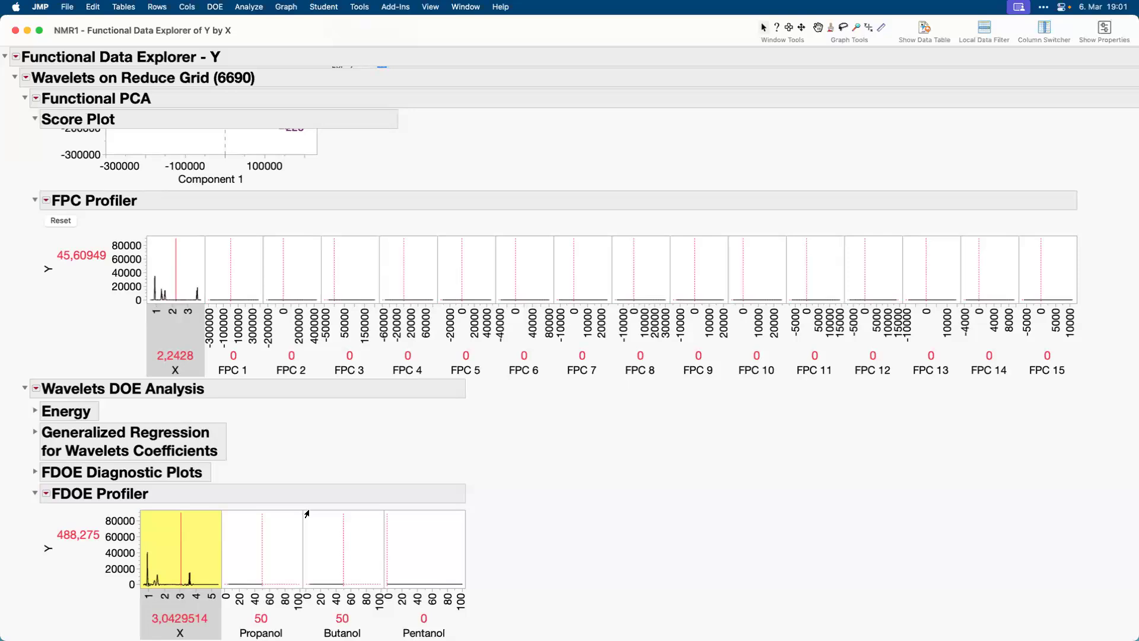
drag(261, 549, 217, 553)
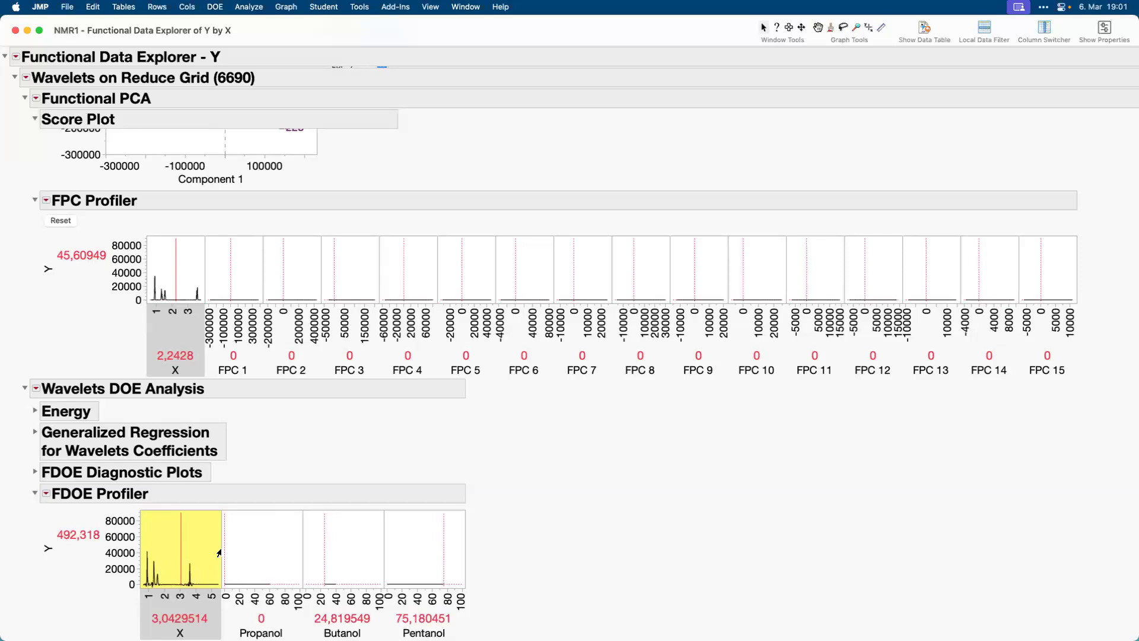
Set the FDOE Profiler mixture to Propanol 18,2, Butanol about 29,2 and Pentanol about 52,6, and minimise the report window.
mouse_move(219, 553)
mouse_down()
mouse_move(268, 561)
mouse_move(220, 557)
mouse_move(265, 561)
mouse_move(234, 561)
mouse_up()
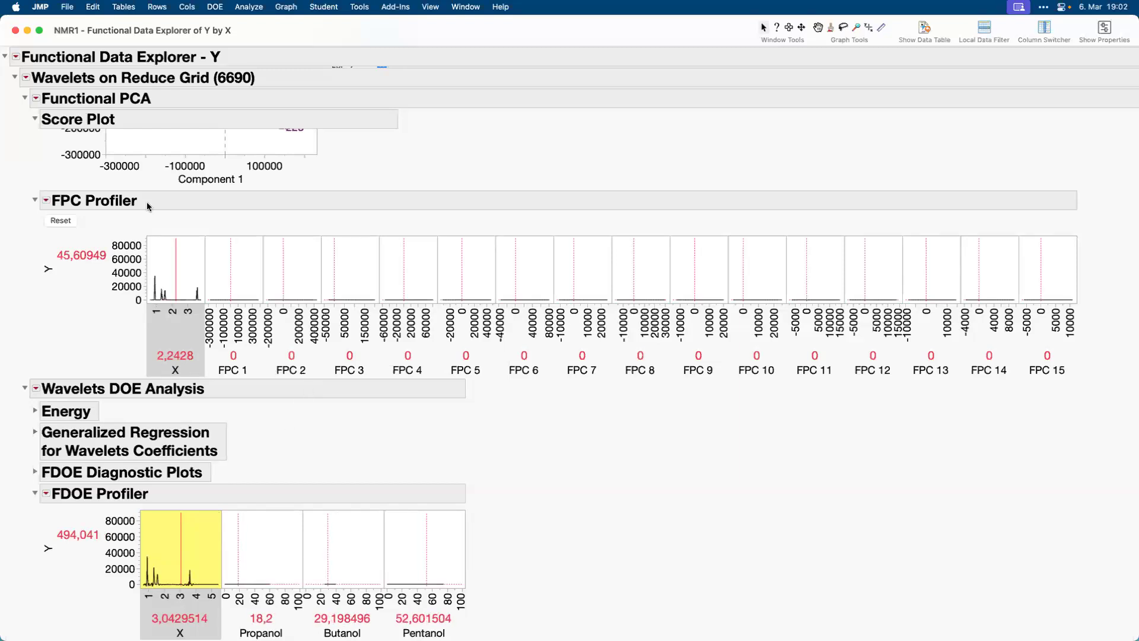
click(28, 30)
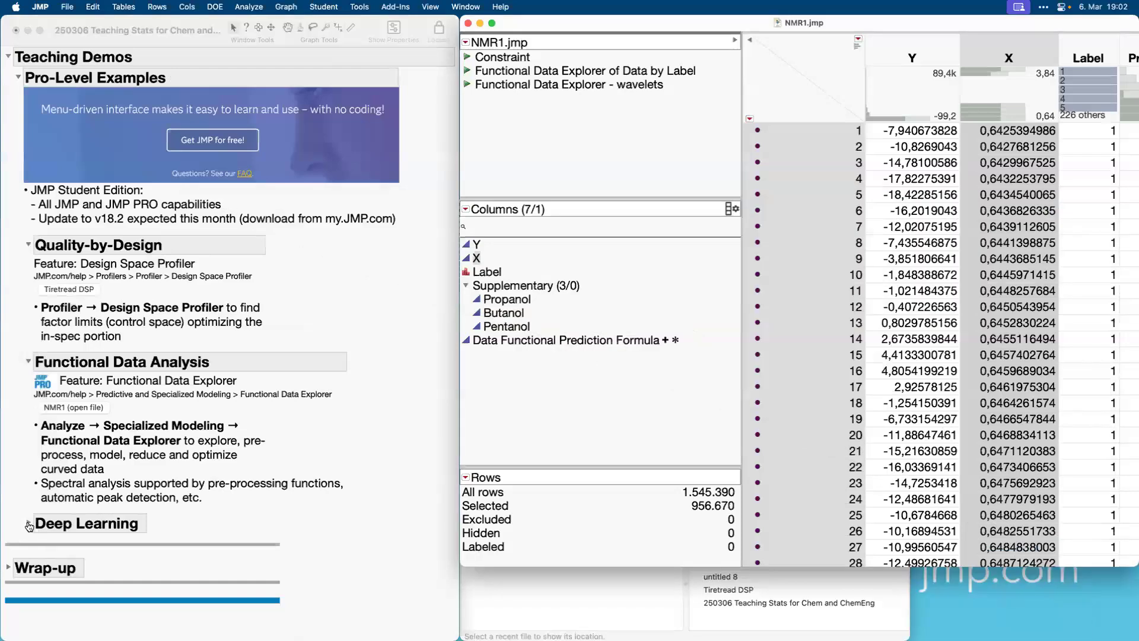
Expand the Deep Learning section under Pro-Level Examples in the teaching journal.
click(27, 523)
scroll(218, 534, down, 3)
scroll(218, 534, up, 1)
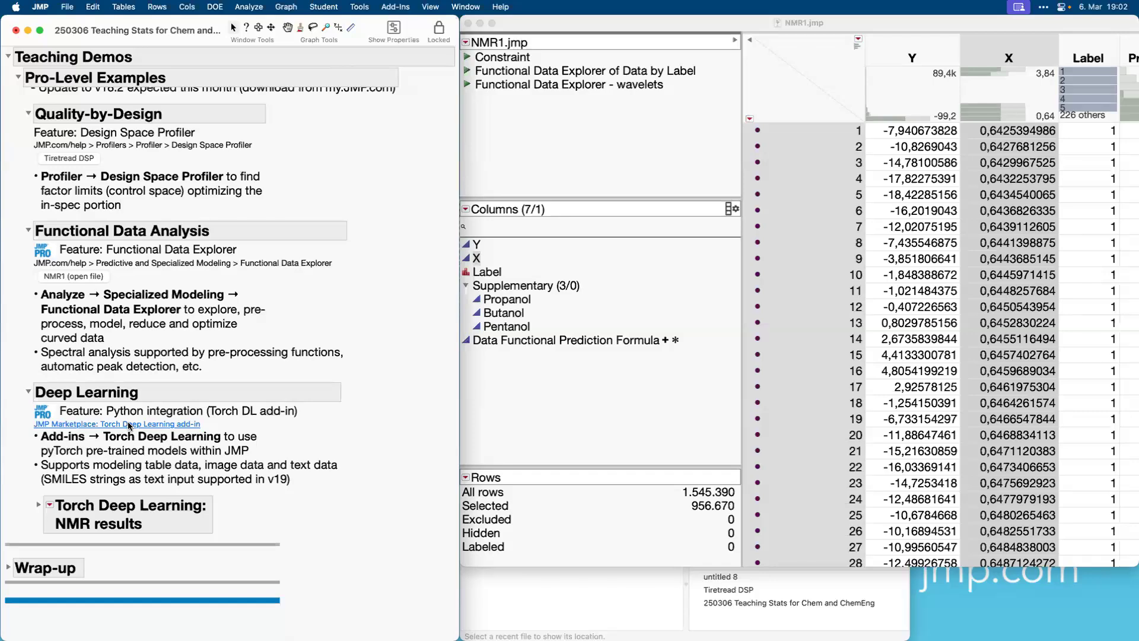
Switch to the browser, show the Torch Deep Learning for JMP Pro marketplace page and advance its image carousel to the Industrial Chemist slide.
key(ctrl+Right)
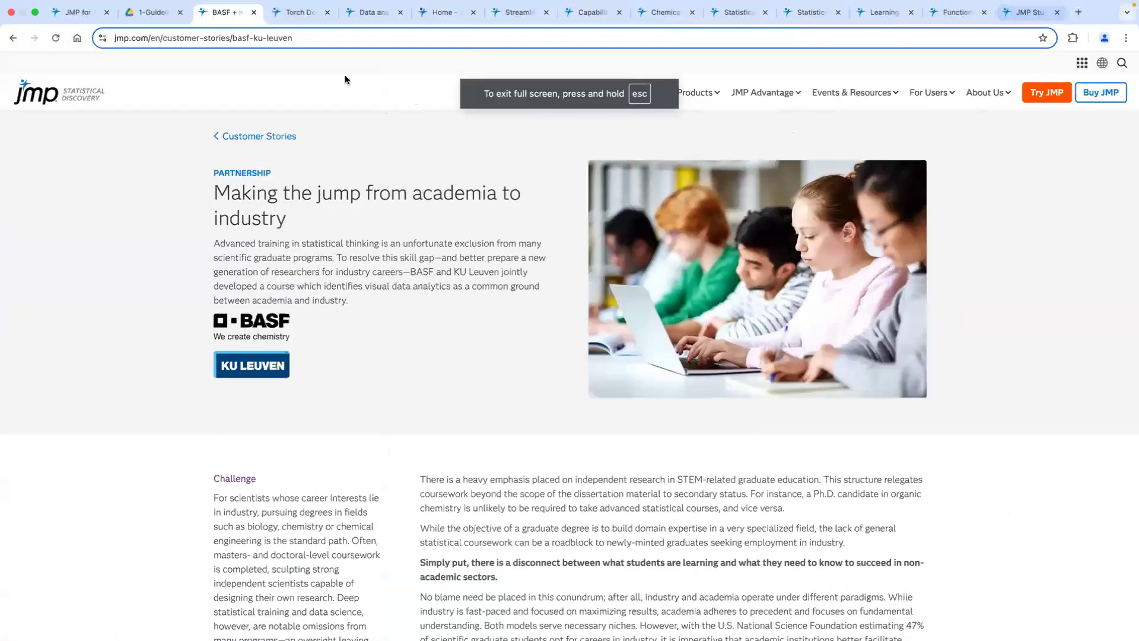
click(297, 15)
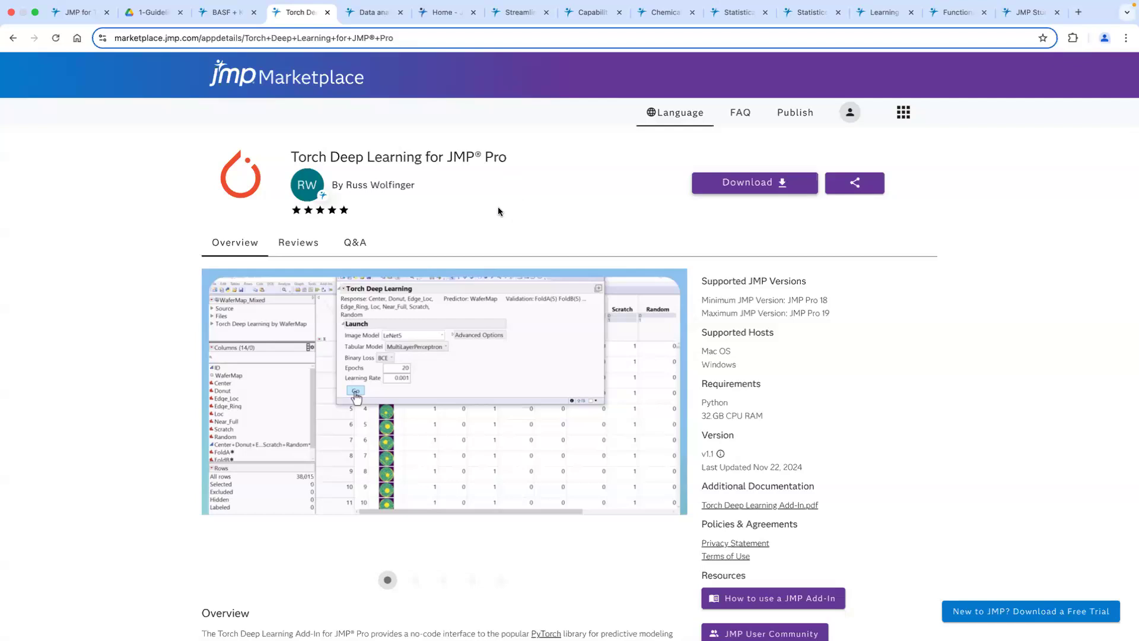
mouse_move(414, 363)
click(664, 433)
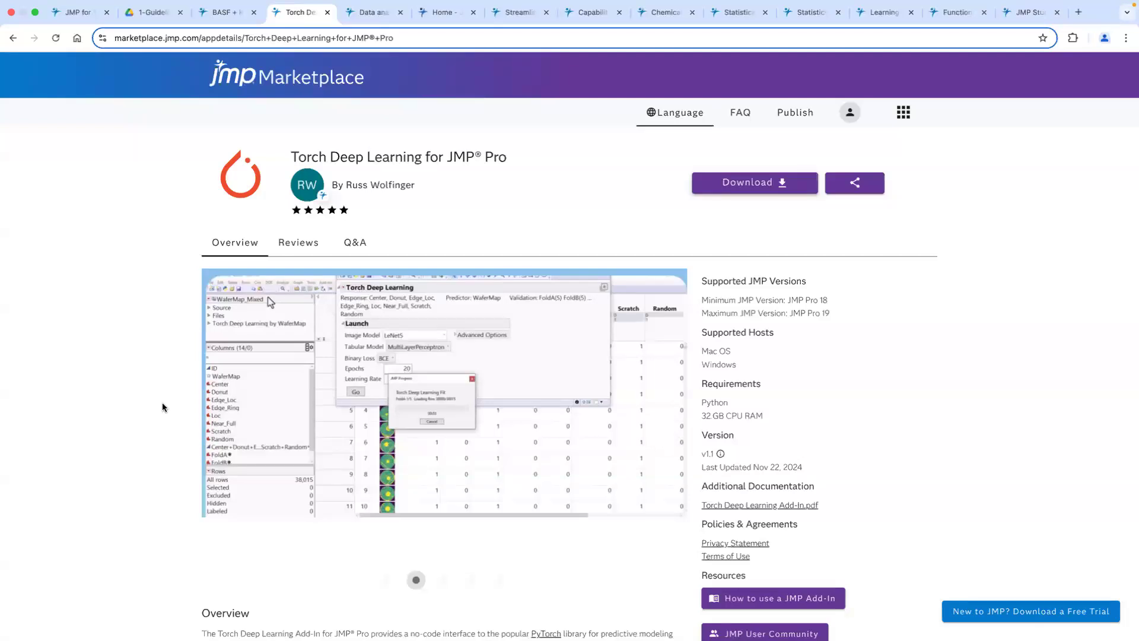
click(664, 432)
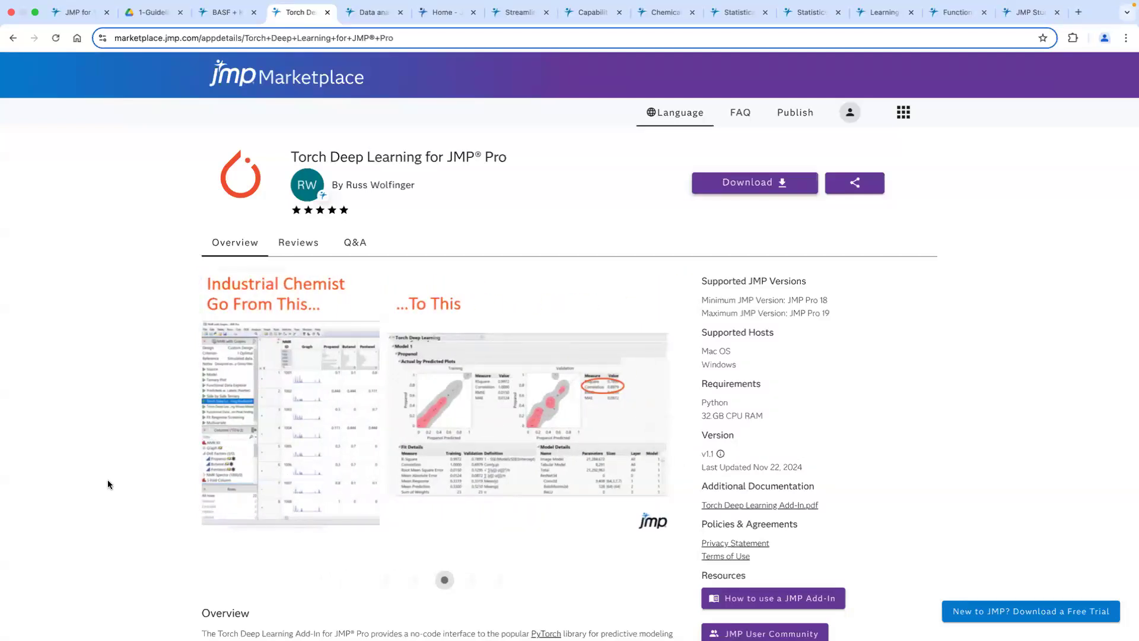
Return to the JMP journal, expand Torch Deep Learning: NMR results and widen the window to show the full Model Comparison table.
key(ctrl+Left)
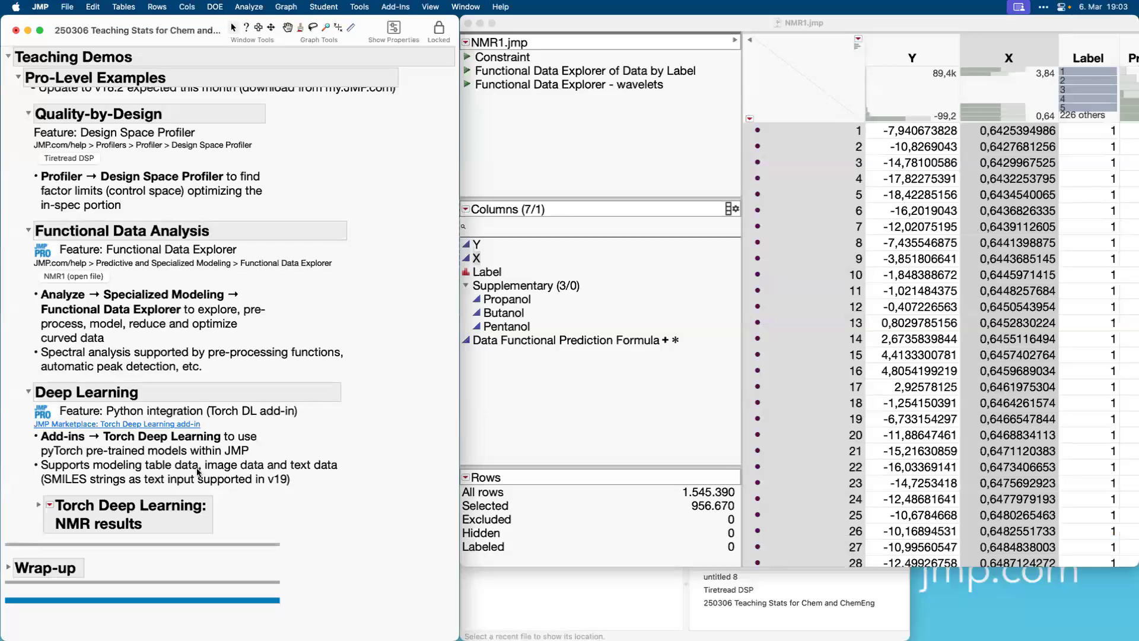
click(38, 507)
scroll(437, 191, down, 8)
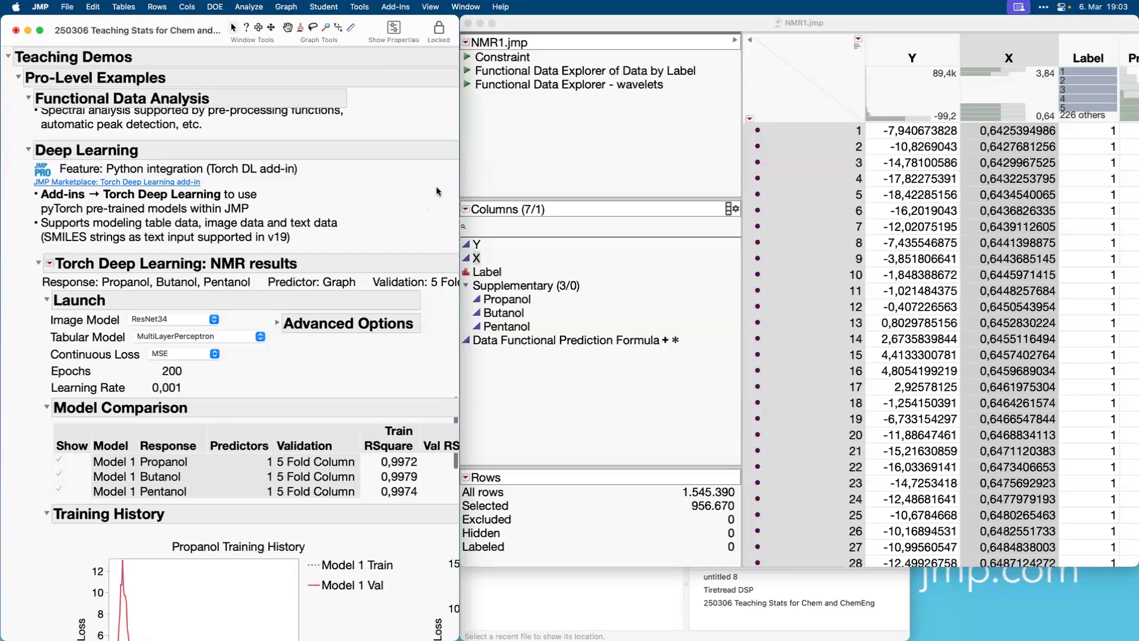
drag(459, 185, 1020, 226)
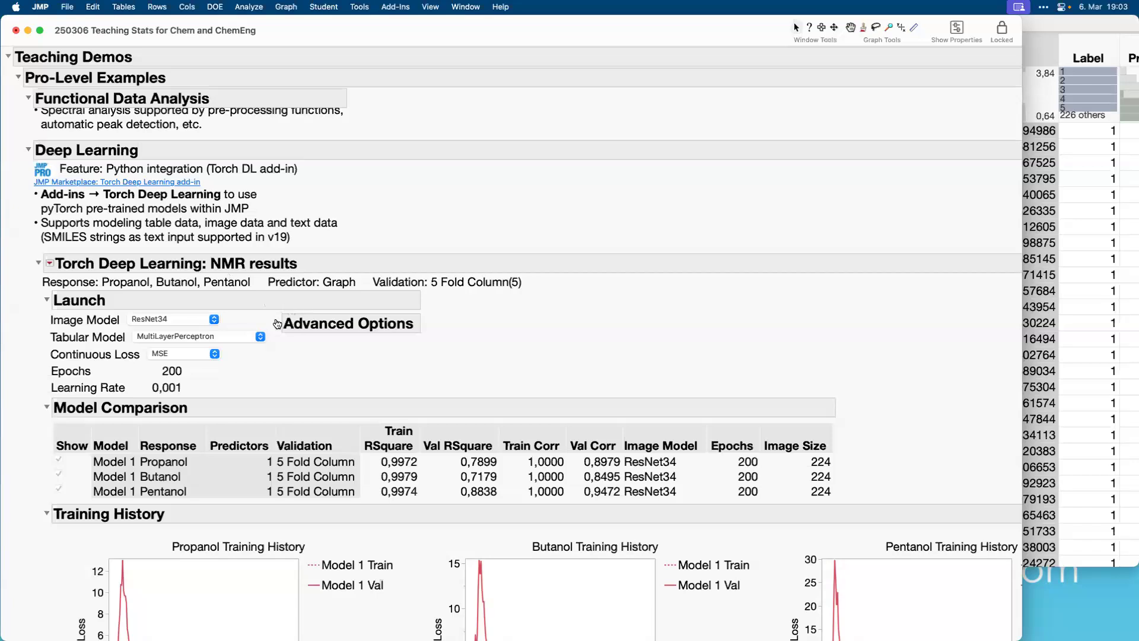
Expand the Advanced Options and examine the model comparison, training history and the Propanol actual-by-predicted plots and fit details.
click(277, 323)
scroll(413, 414, down, 5)
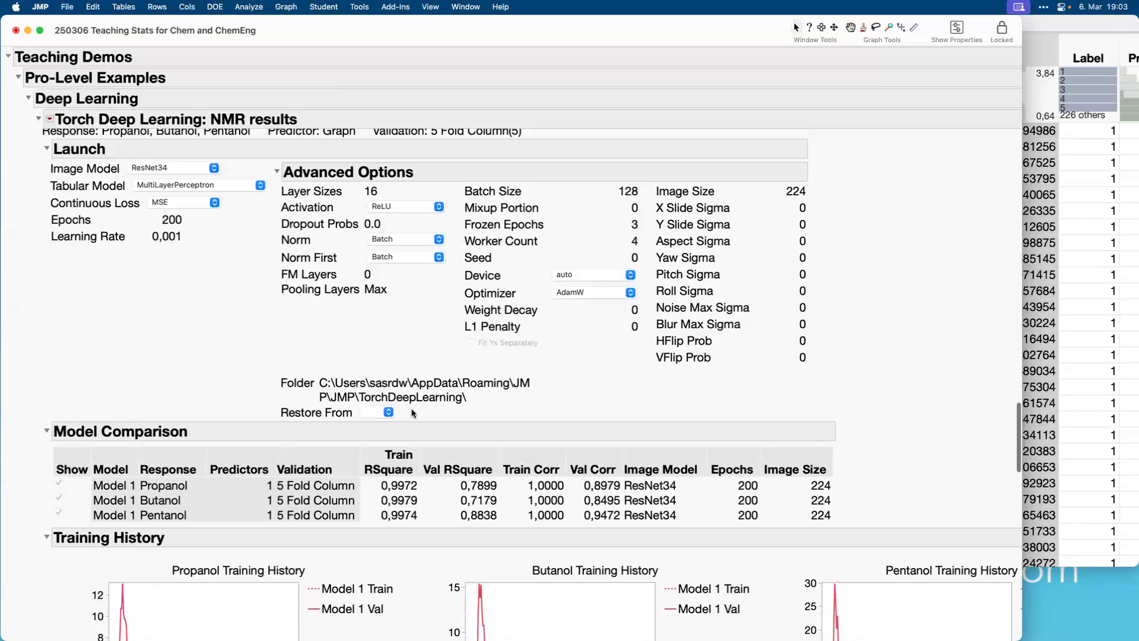
scroll(412, 409, down, 8)
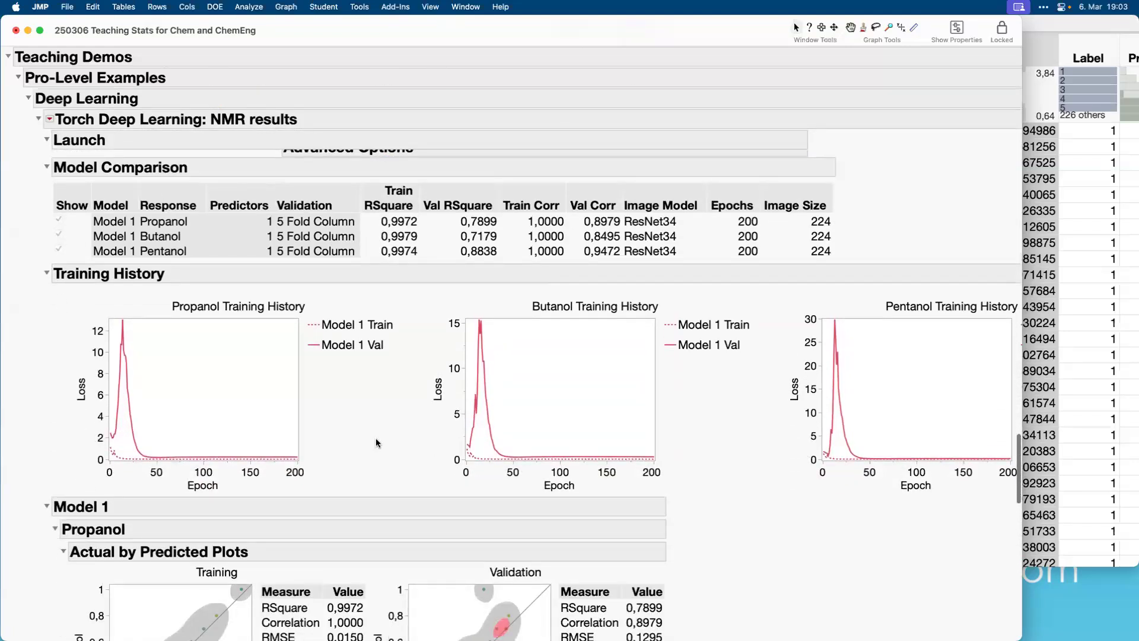
scroll(350, 433, down, 5)
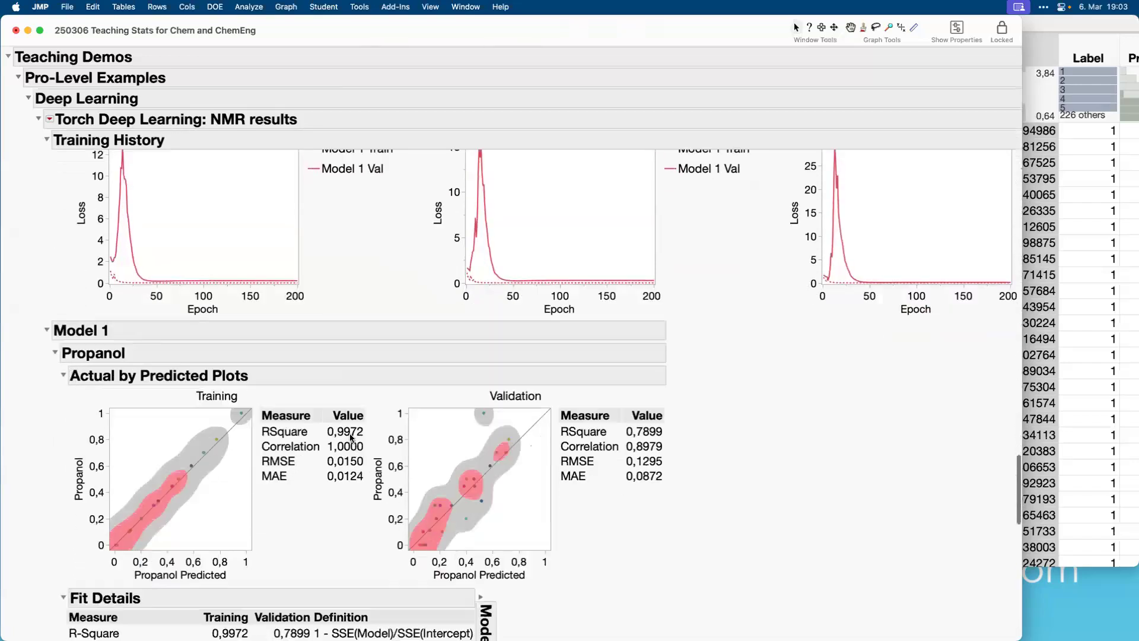
scroll(350, 437, down, 4)
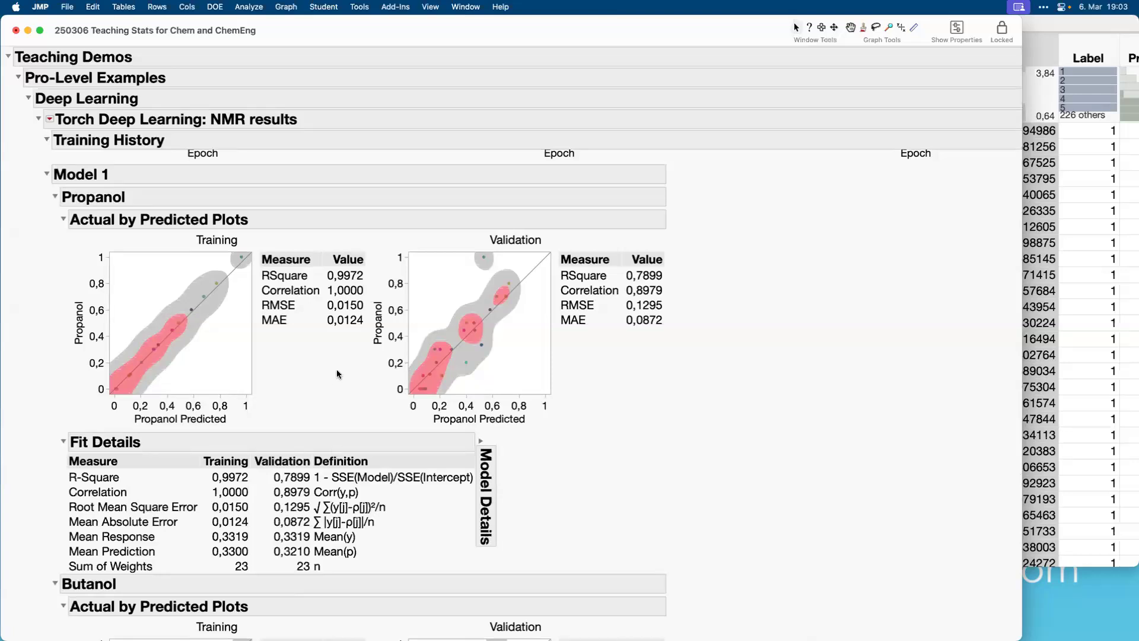
Minimise the NMR1 data table and bring the 250306 Teaching Stats for Chem and ChemEng journal back to the front.
click(28, 29)
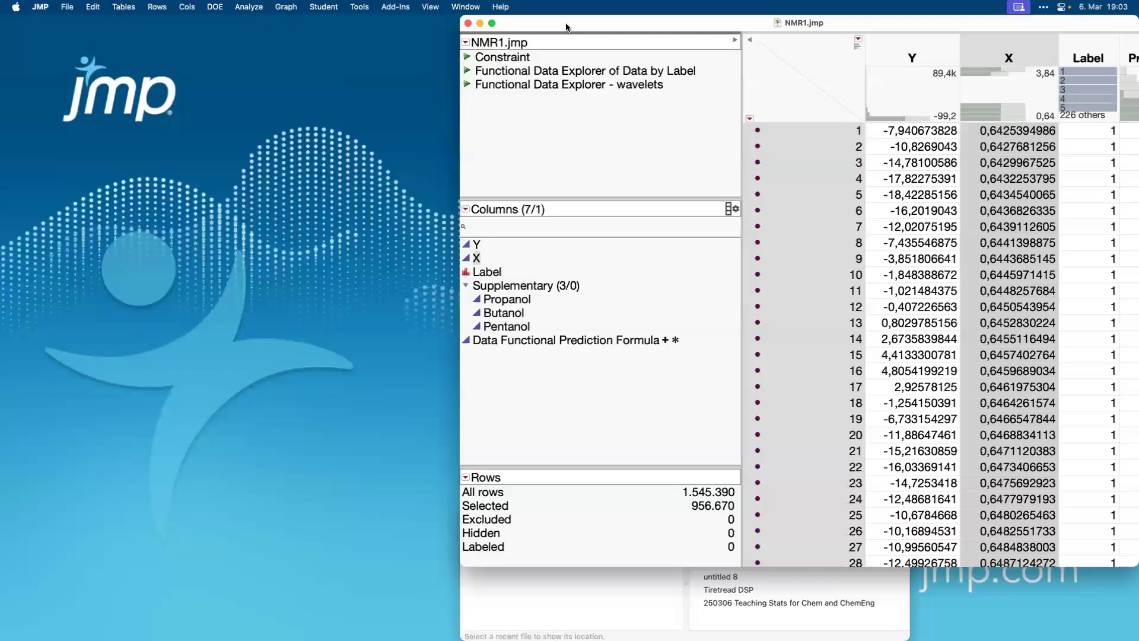
drag(567, 27, 319, 30)
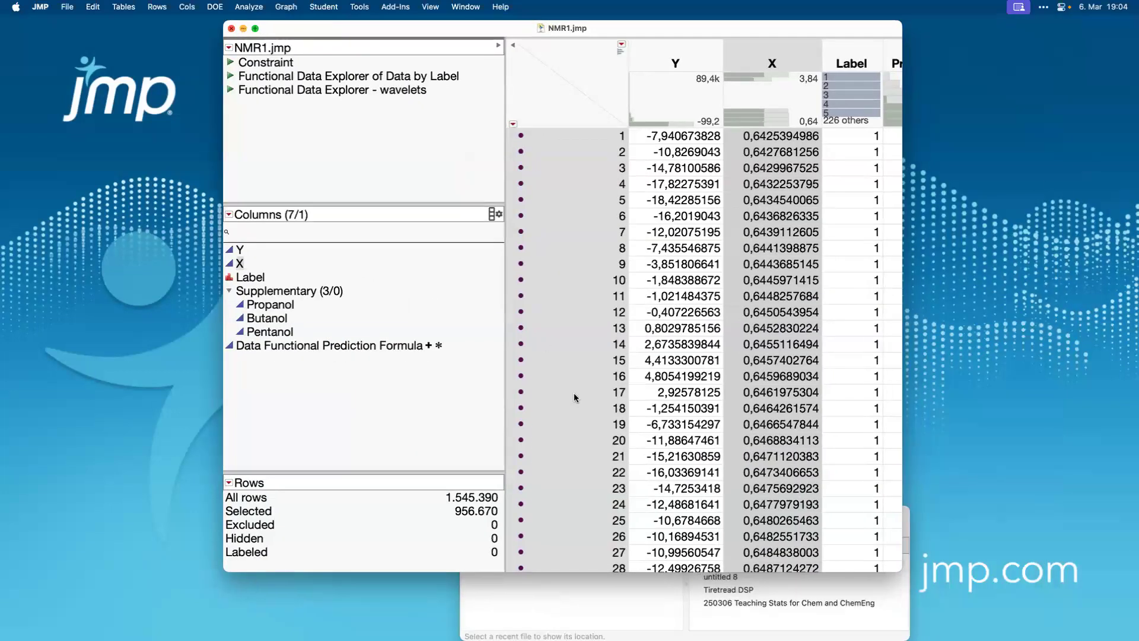
click(244, 28)
click(773, 603)
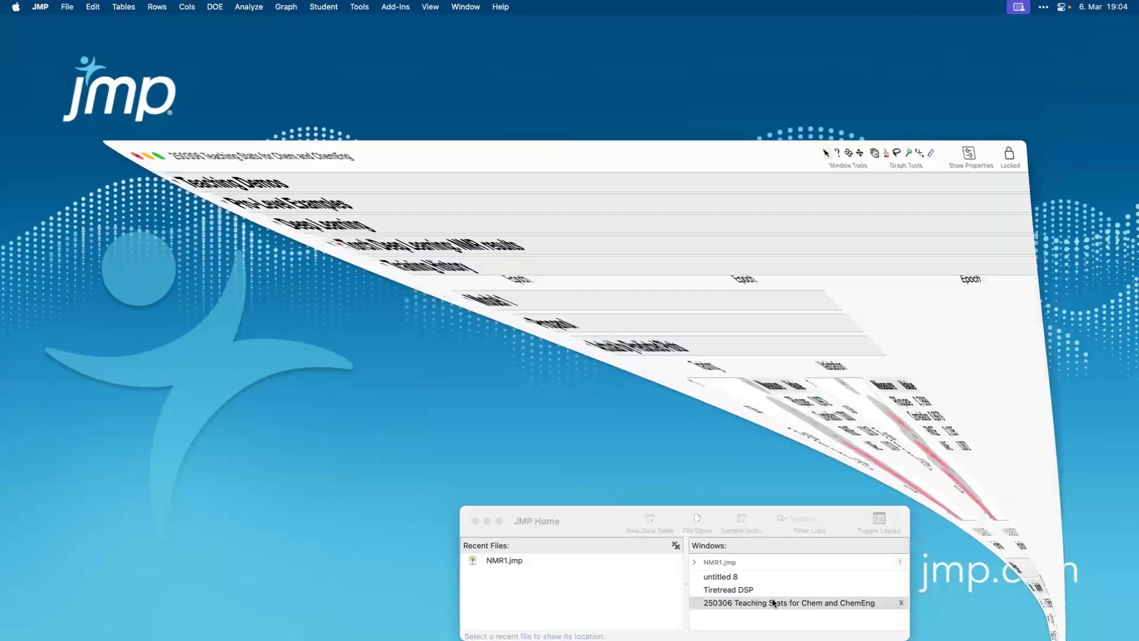
Expand the Wrap-up section at the end of the journal and its Our goals subsection.
scroll(286, 493, down, 15)
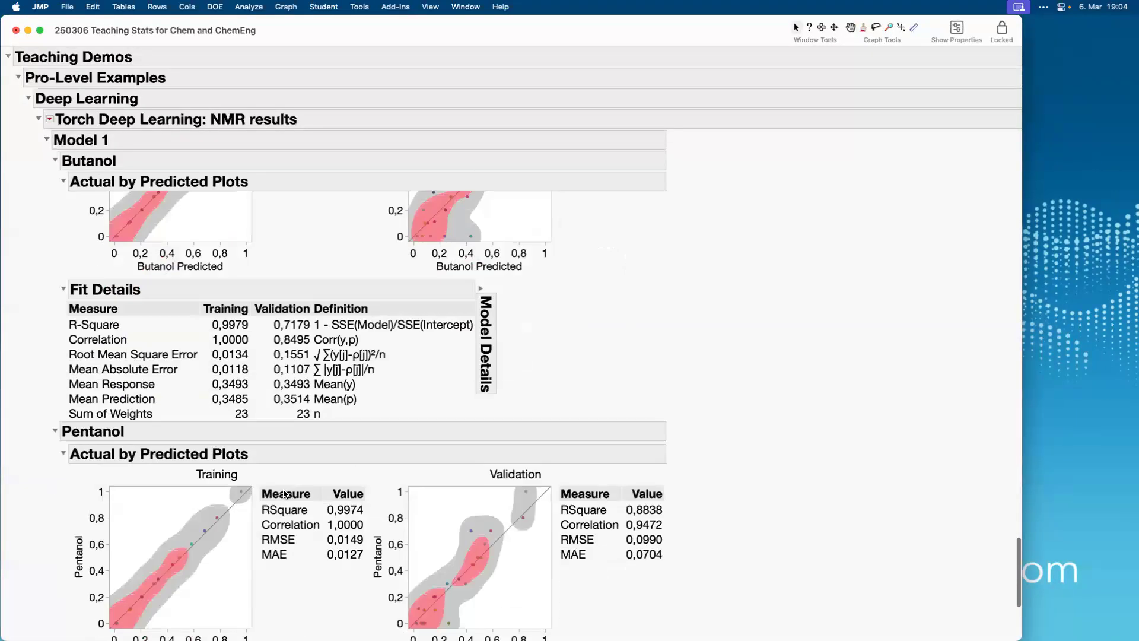
click(9, 564)
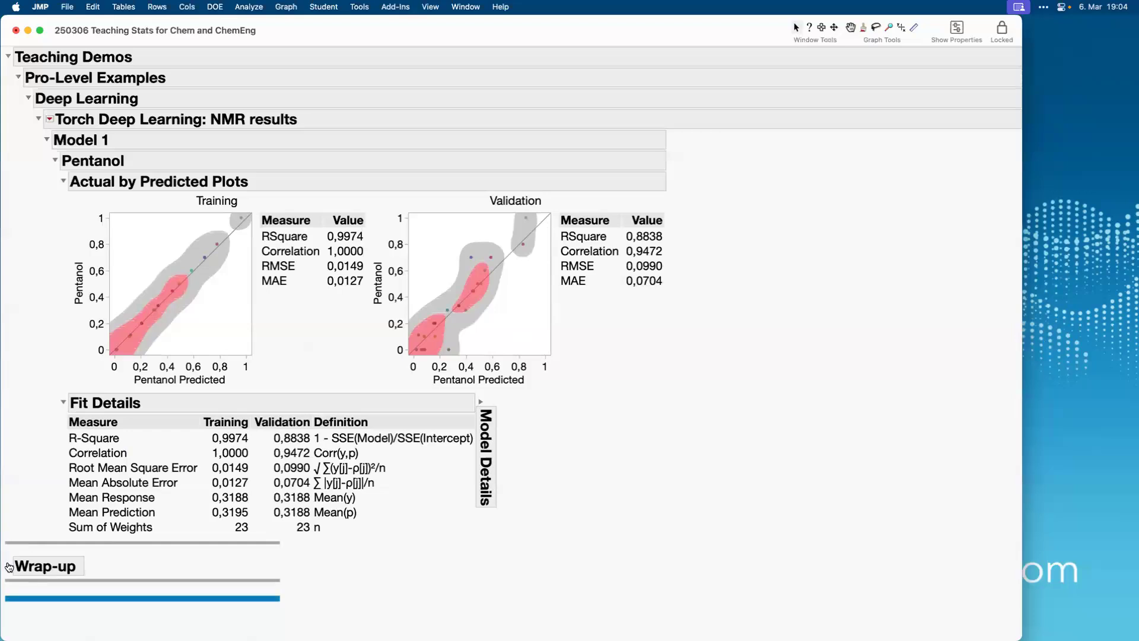
scroll(140, 571, down, 3)
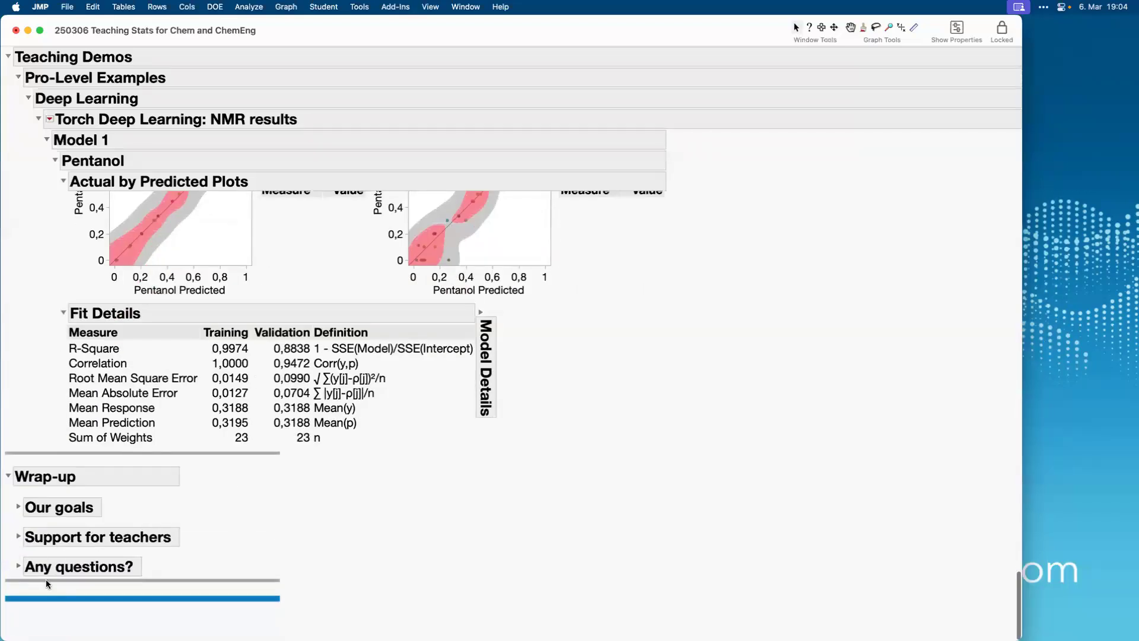
click(19, 507)
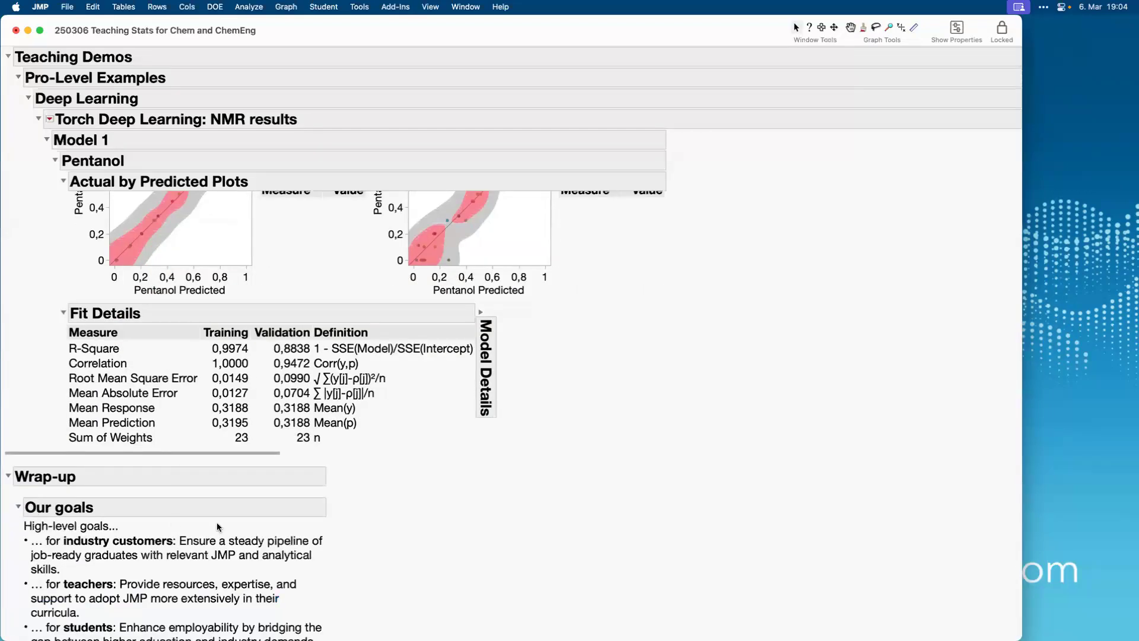
scroll(218, 527, down, 4)
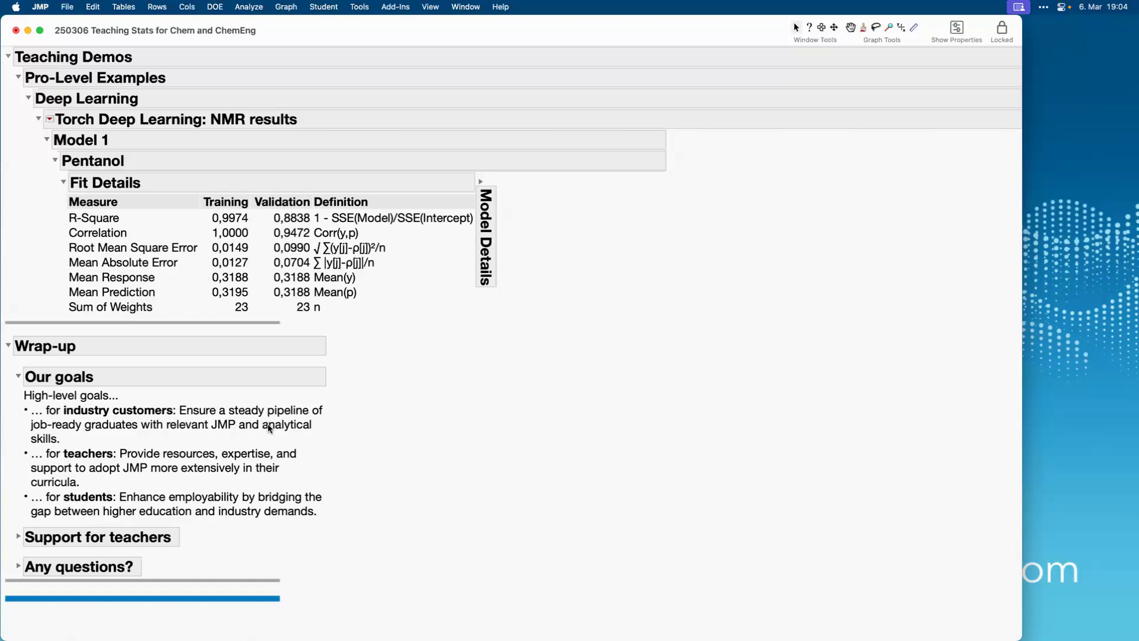
Highlight the goals for industry customers, teachers and students one after another, and clear the highlight.
click(270, 427)
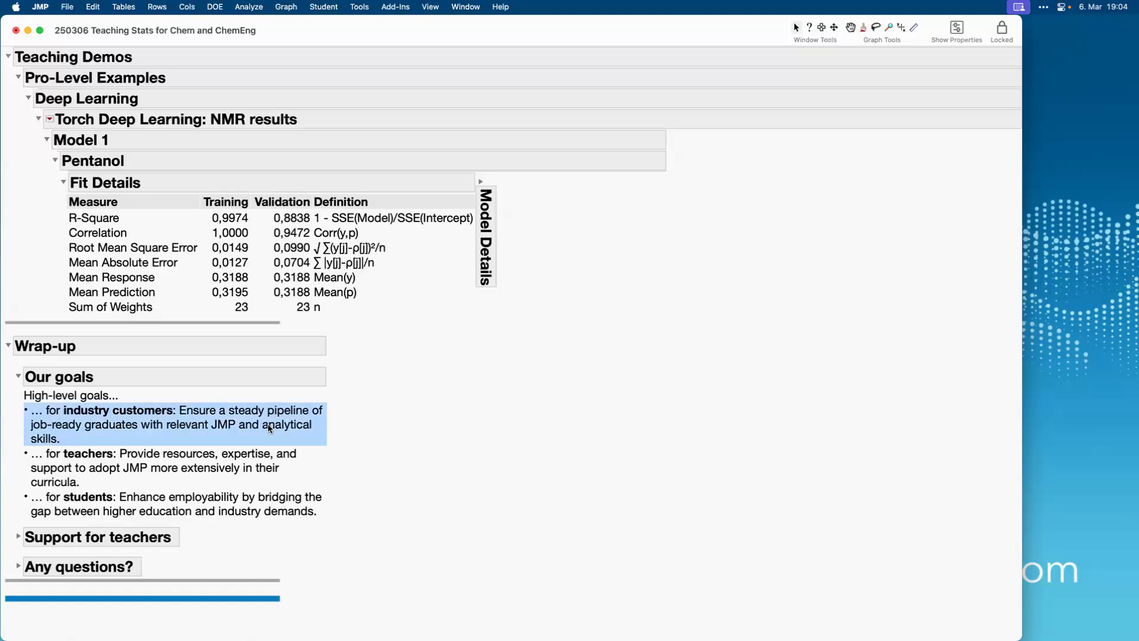
click(225, 469)
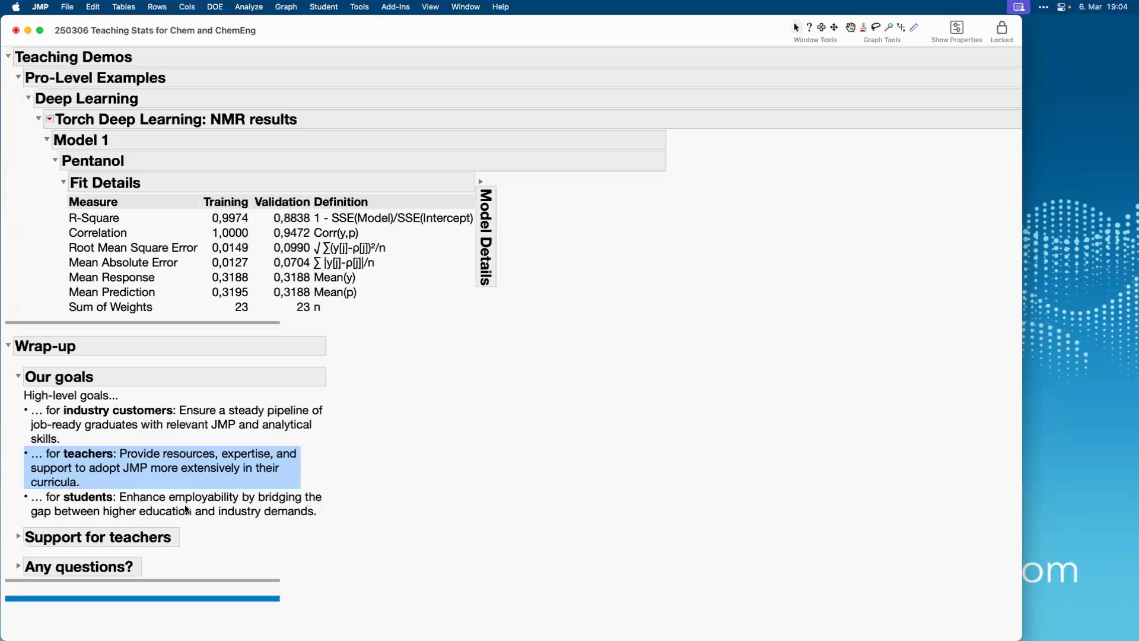
click(185, 509)
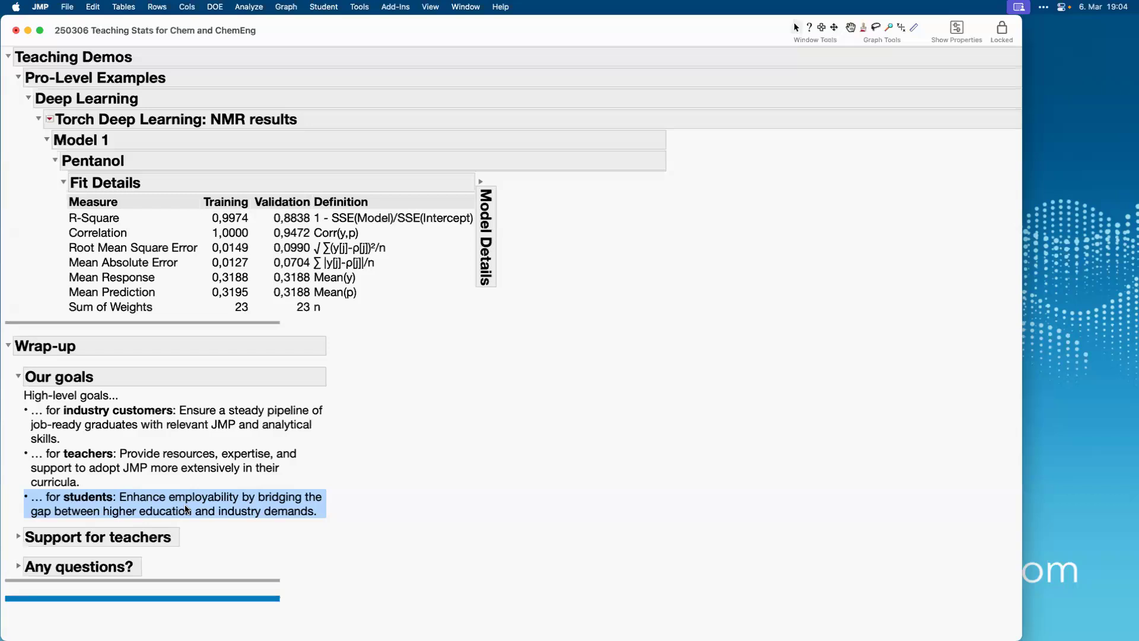
click(186, 509)
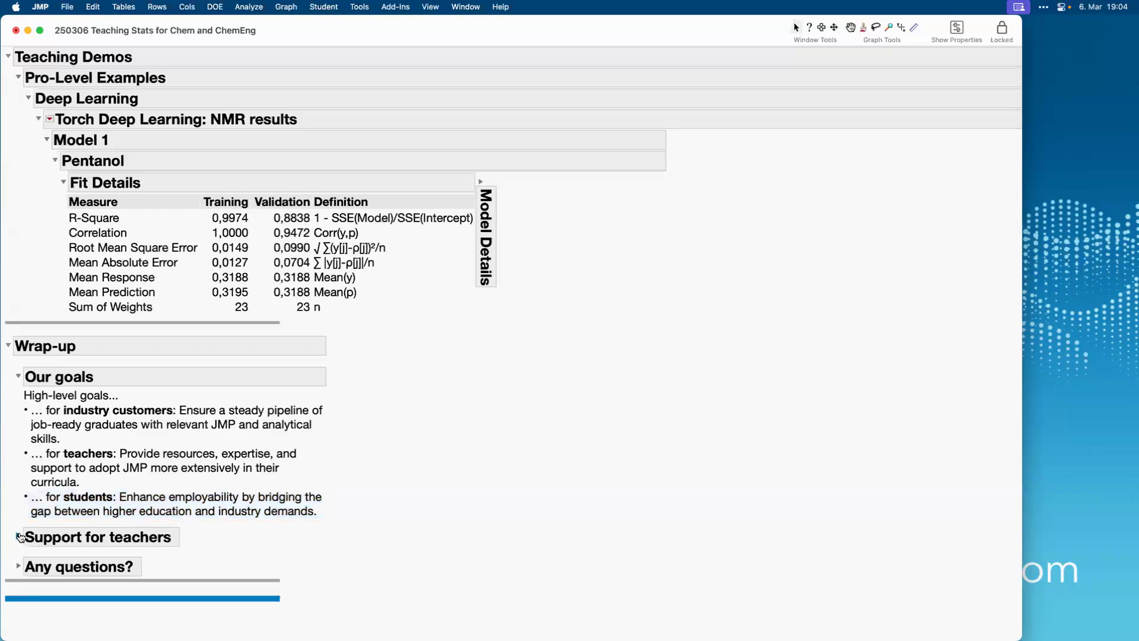
Expand the Support for teachers subsection to show its contact form link and QR code.
click(19, 536)
scroll(222, 541, down, 5)
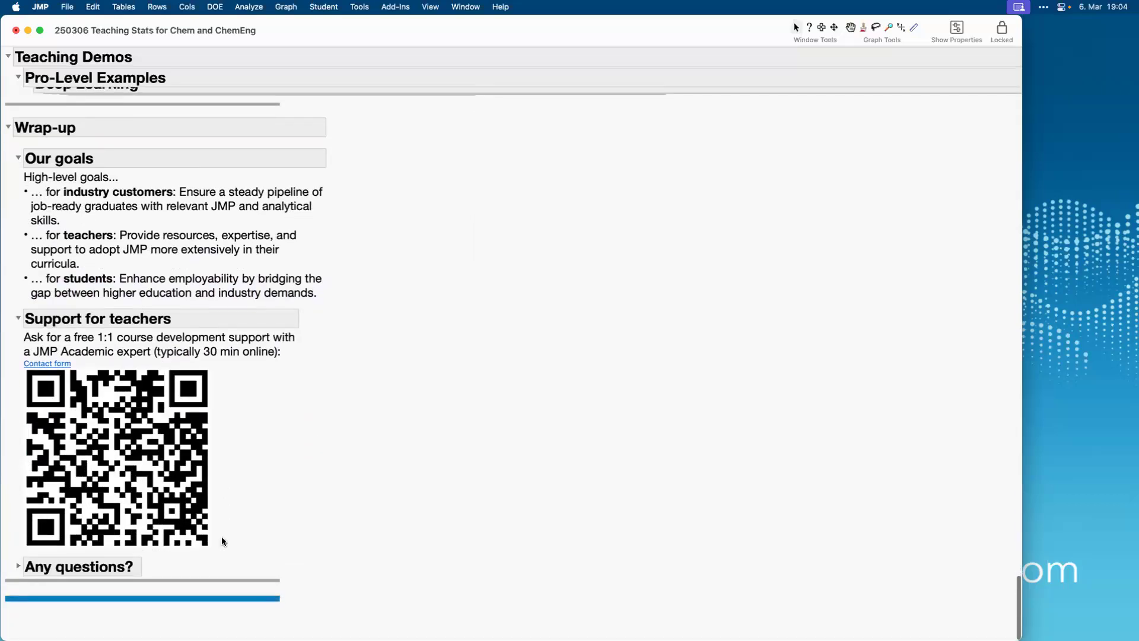